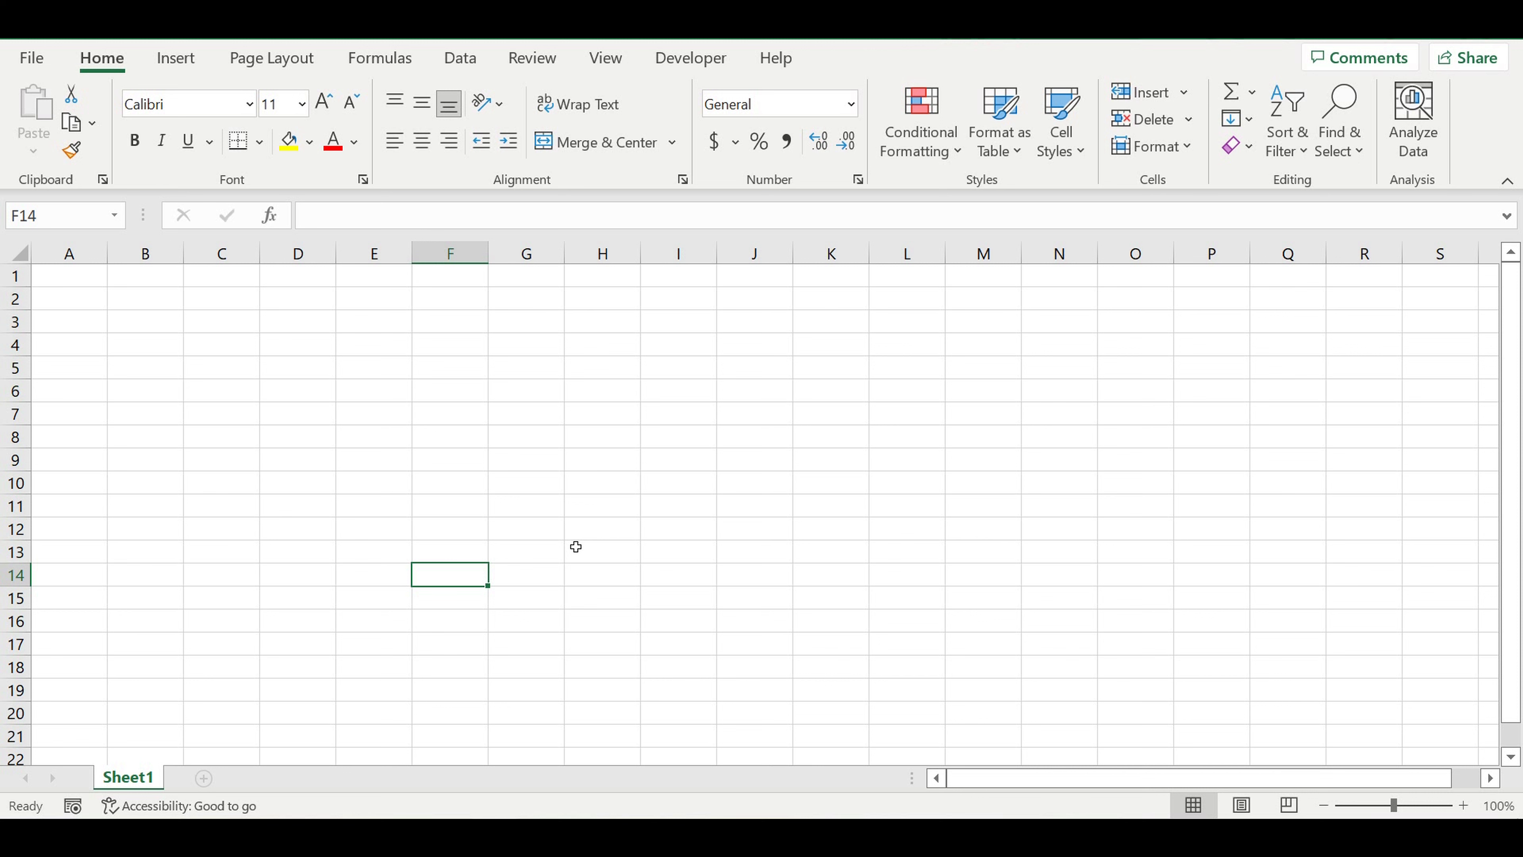
Step: Apply all borders and bold formatting to every cell of the sheet
click(18, 260)
click(259, 144)
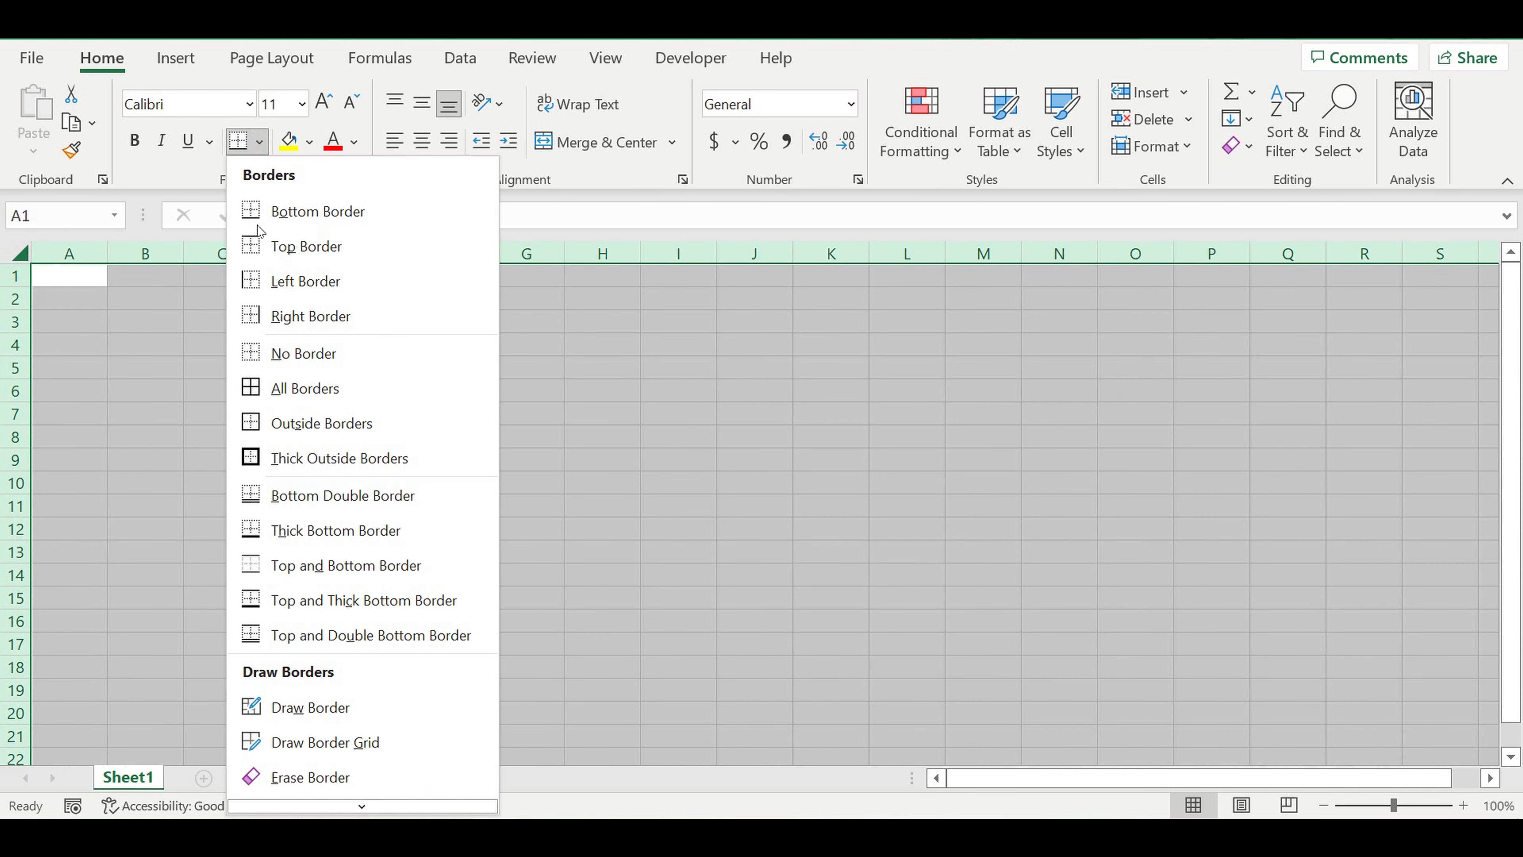
click(273, 387)
click(135, 140)
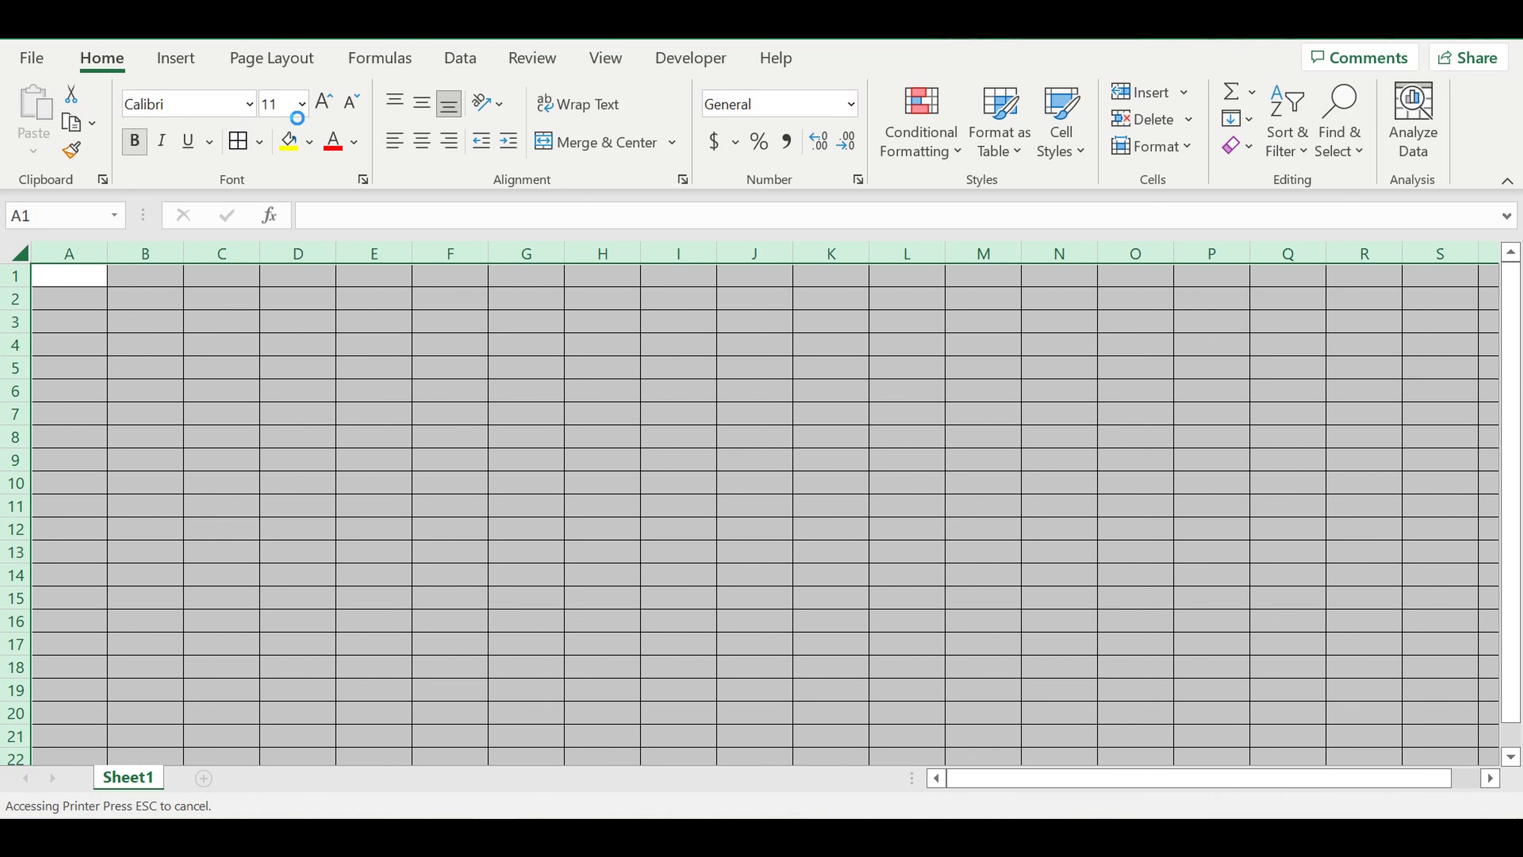
Step: Set the font of the whole sheet to Arial, size 7
click(294, 107)
text(7)
key(Return)
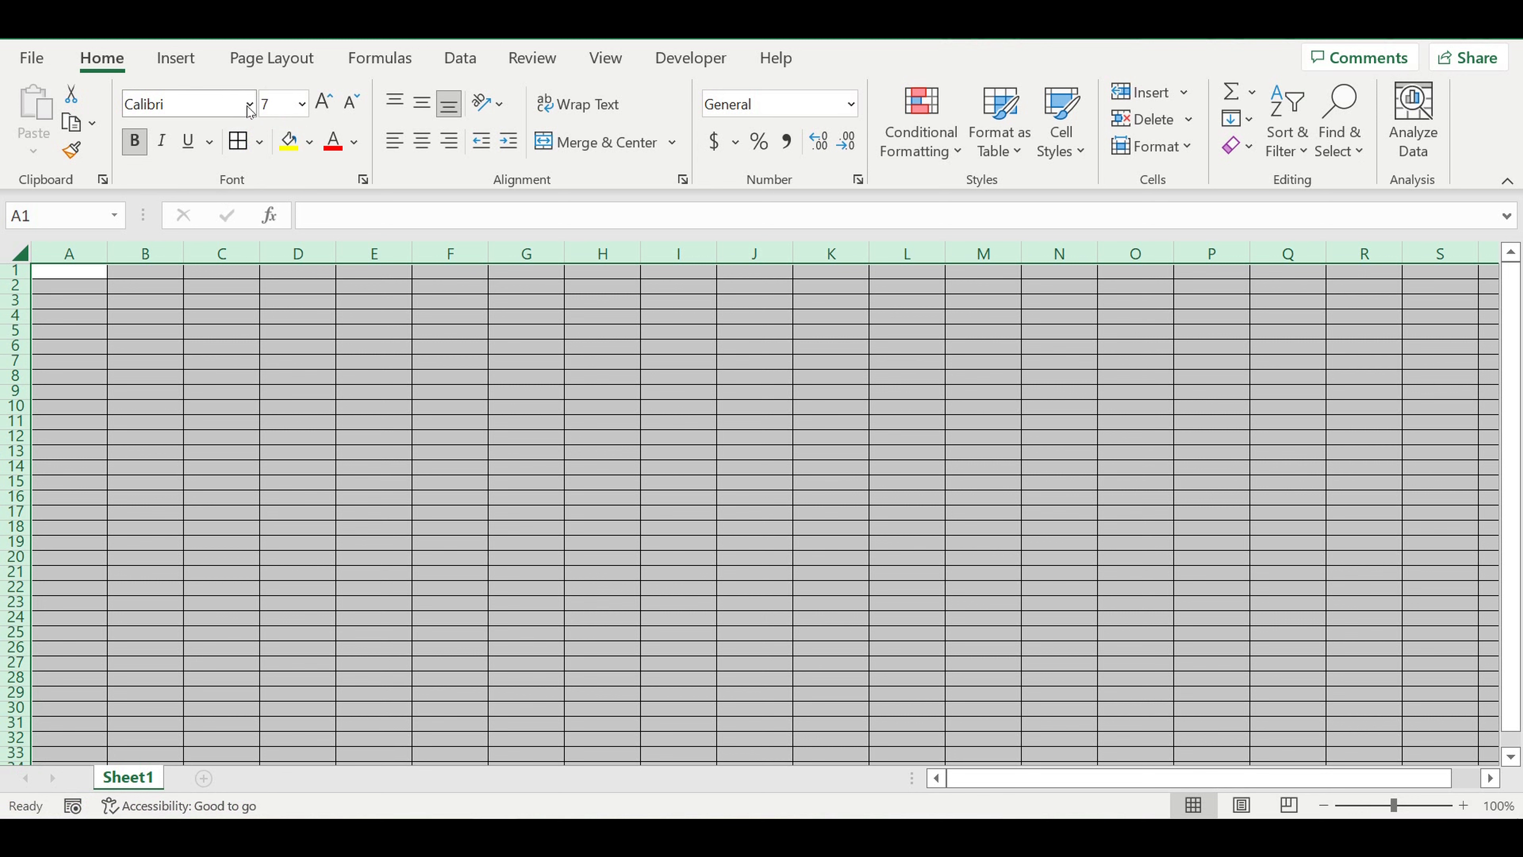
click(247, 108)
text(a)
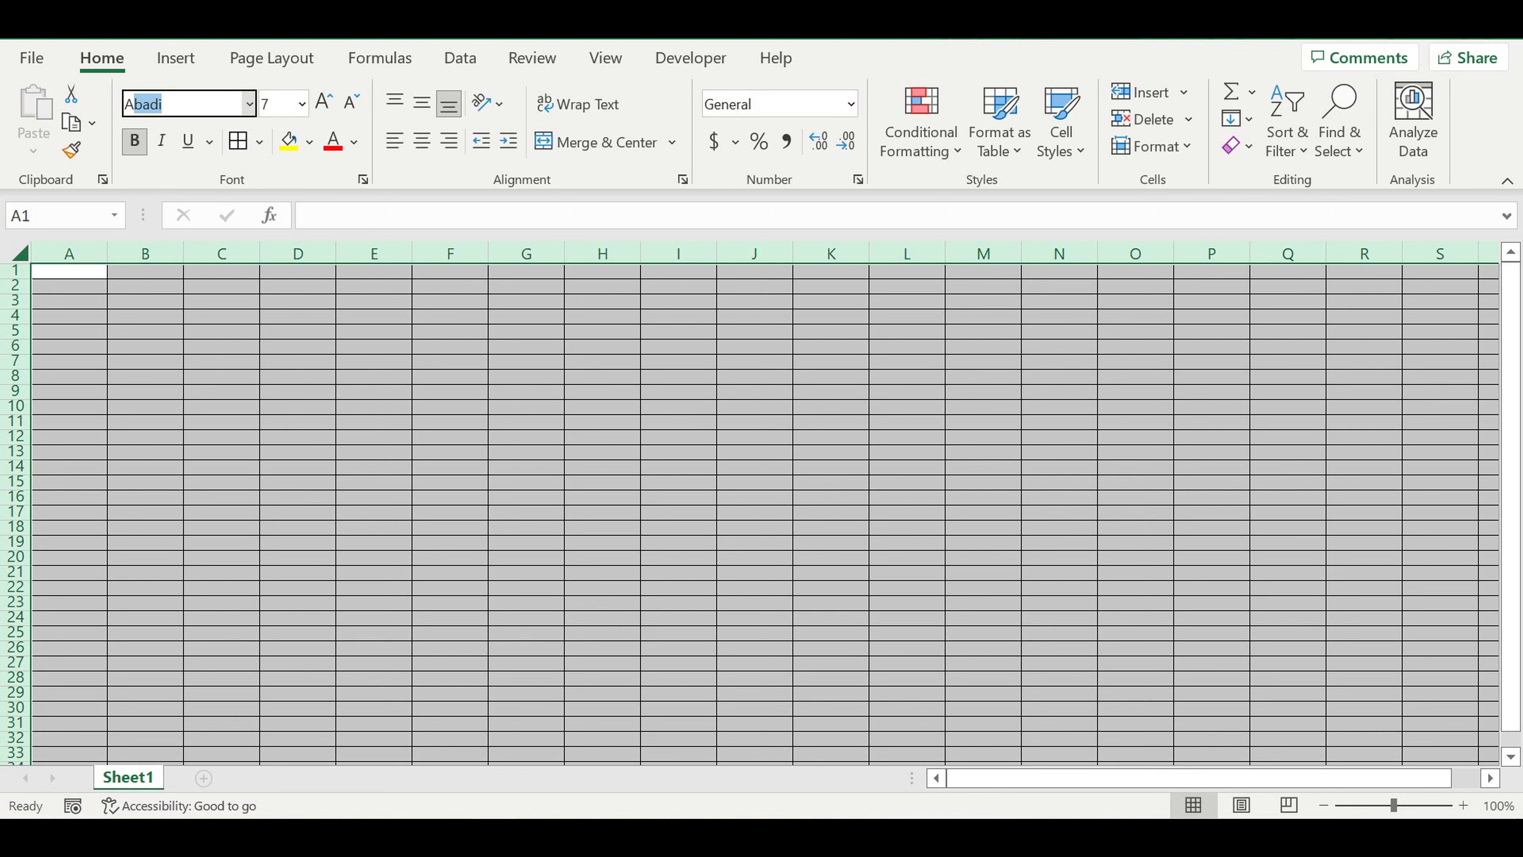
text(rial)
key(Return)
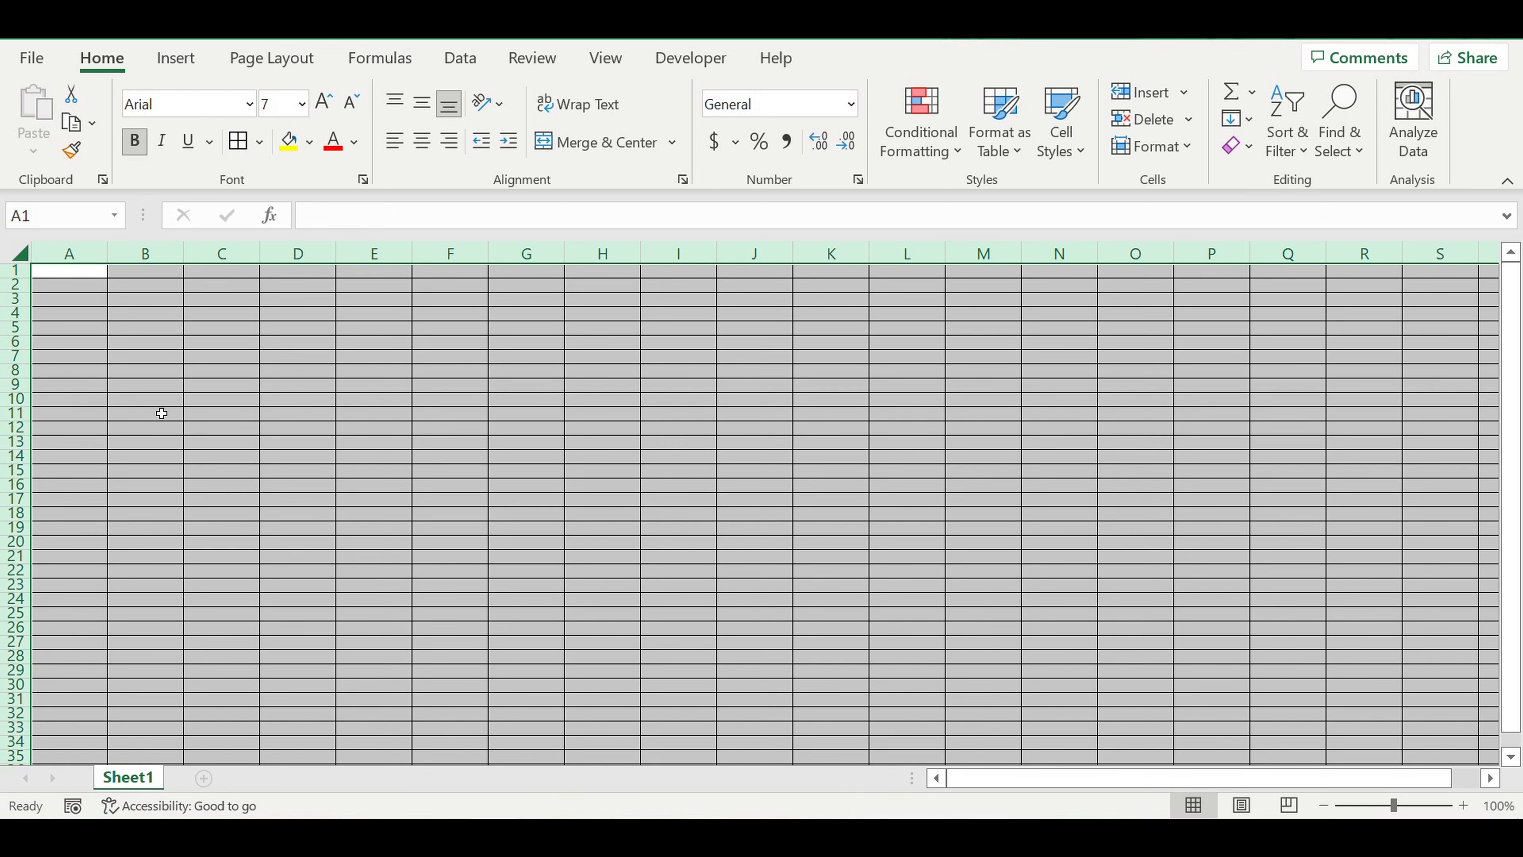
click(168, 381)
Step: Freeze the first column of the sheet
click(69, 253)
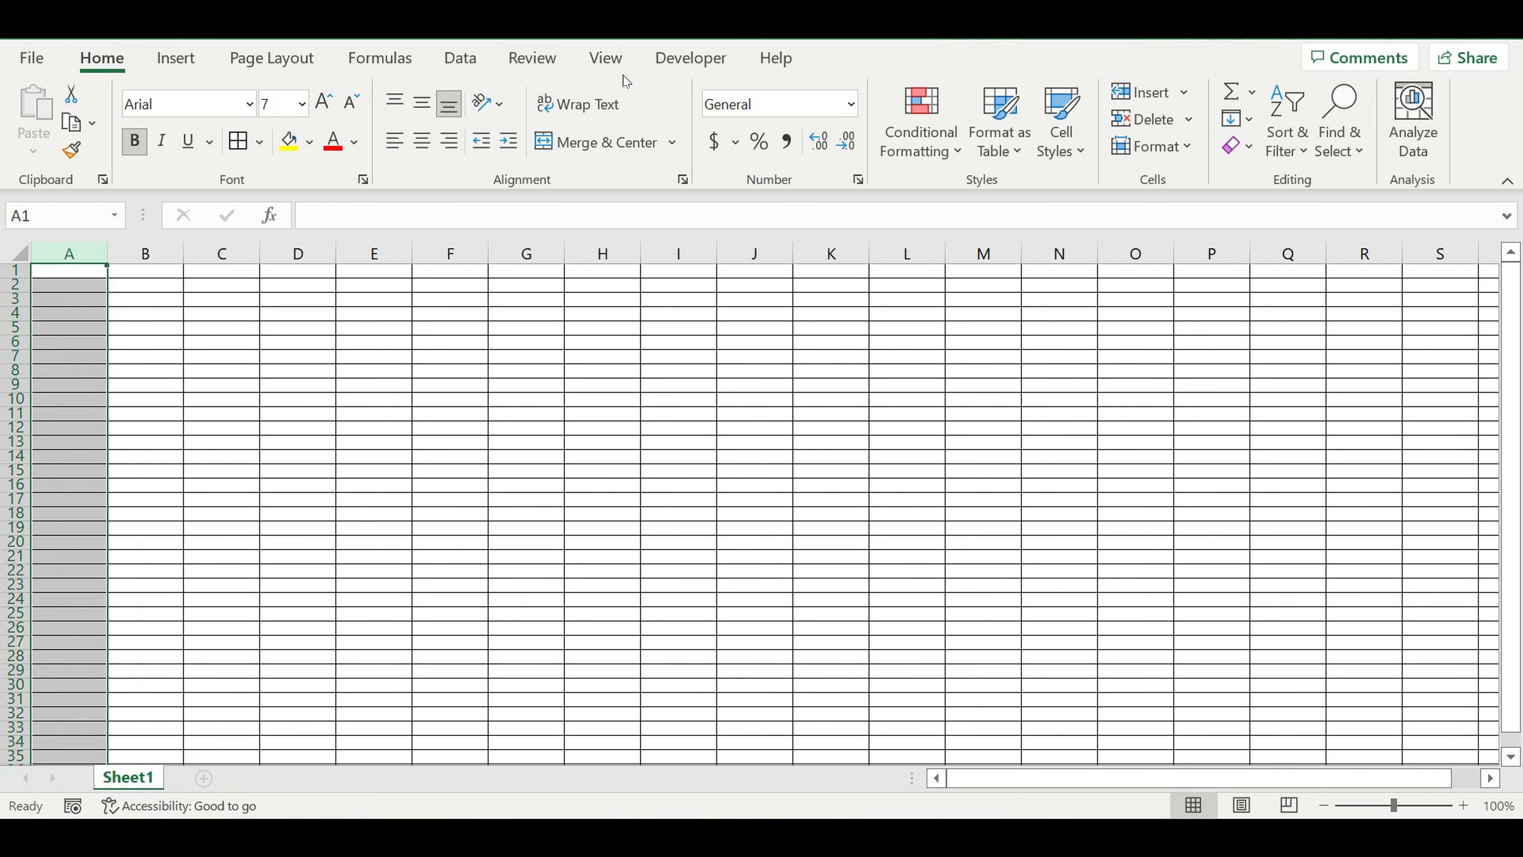
click(622, 62)
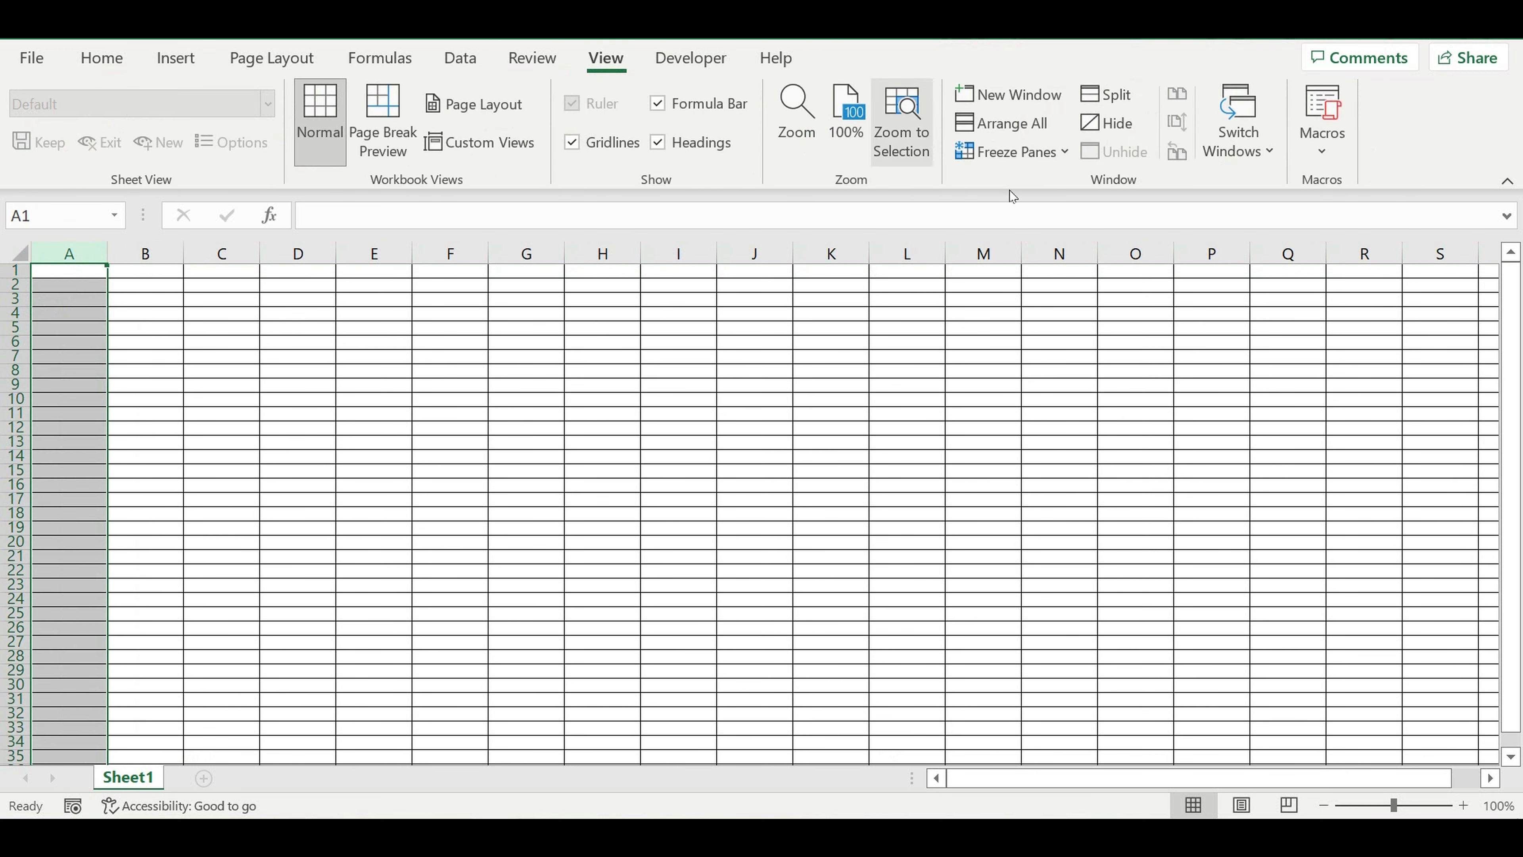
click(1014, 153)
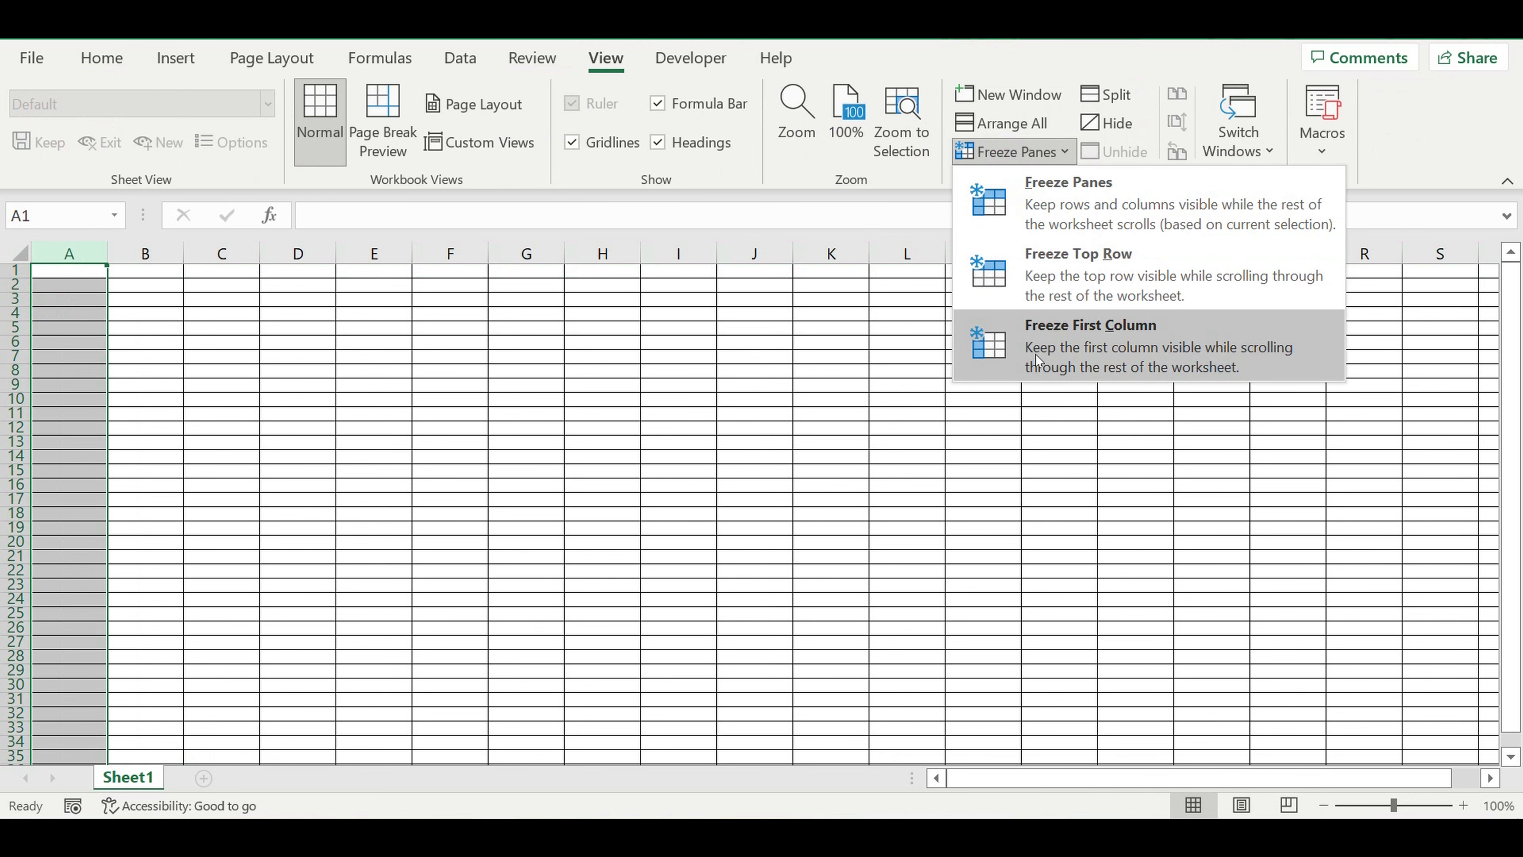
click(1062, 360)
click(579, 378)
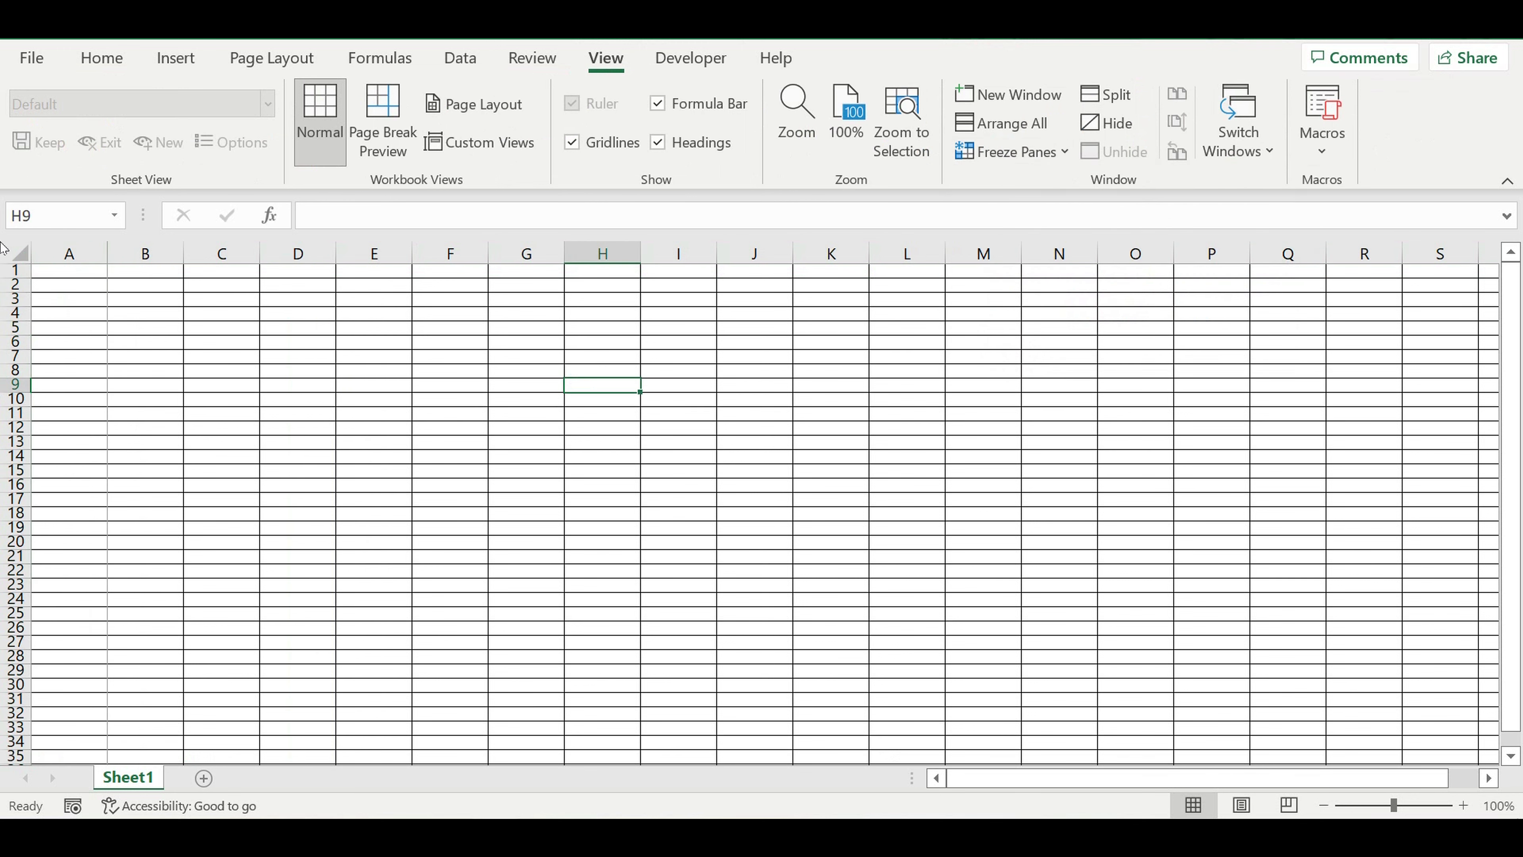
Step: Format all cells of the sheet as Number with zero decimal places
click(18, 253)
right_click(112, 295)
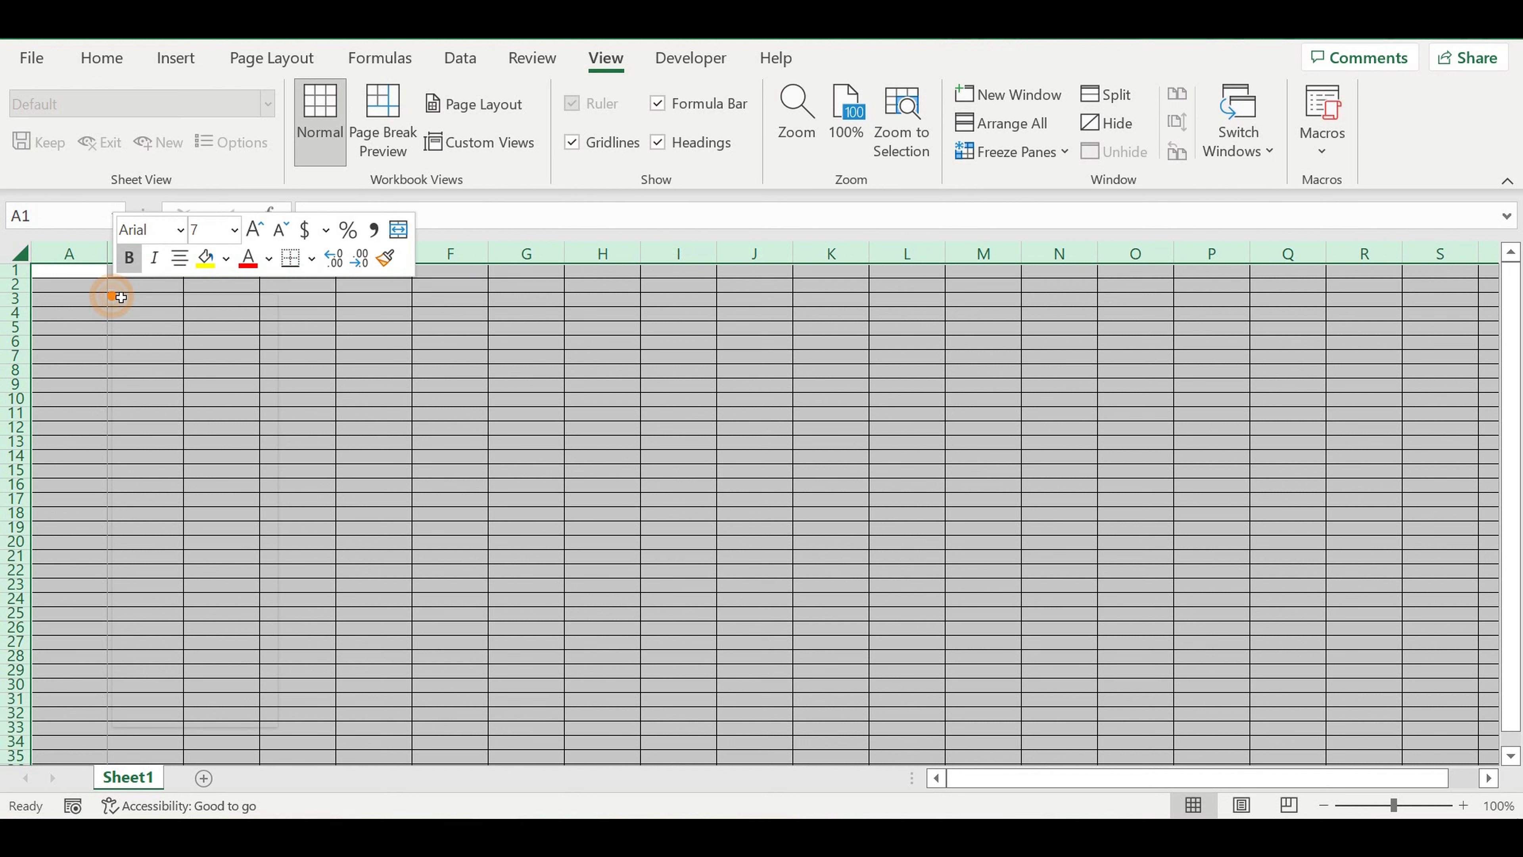
key(Escape)
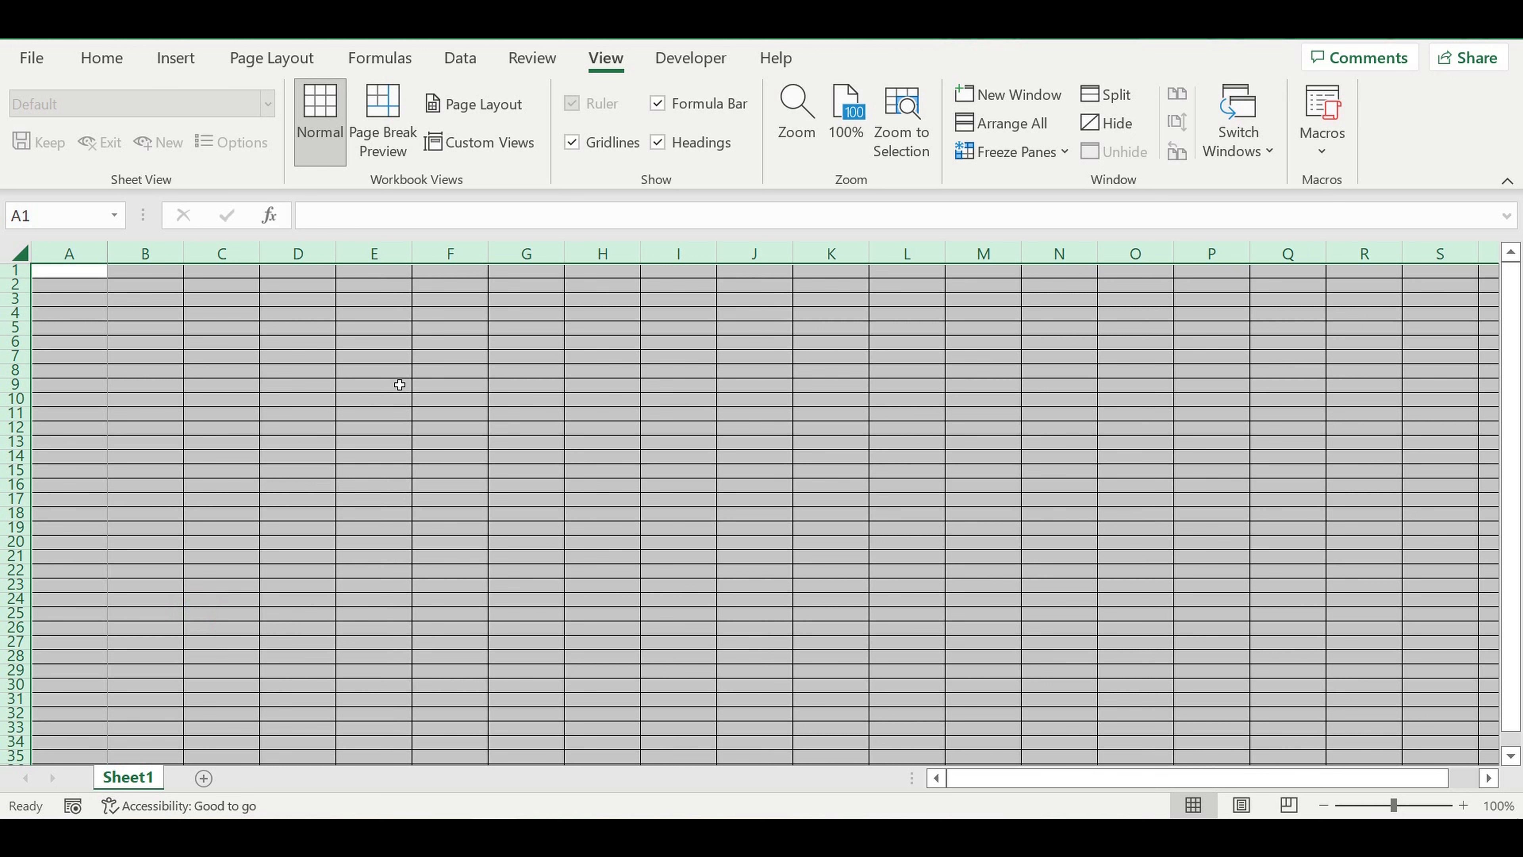
key(ctrl+1)
click(86, 331)
click(360, 374)
click(360, 374)
click(208, 399)
click(231, 498)
click(454, 783)
click(418, 486)
click(289, 419)
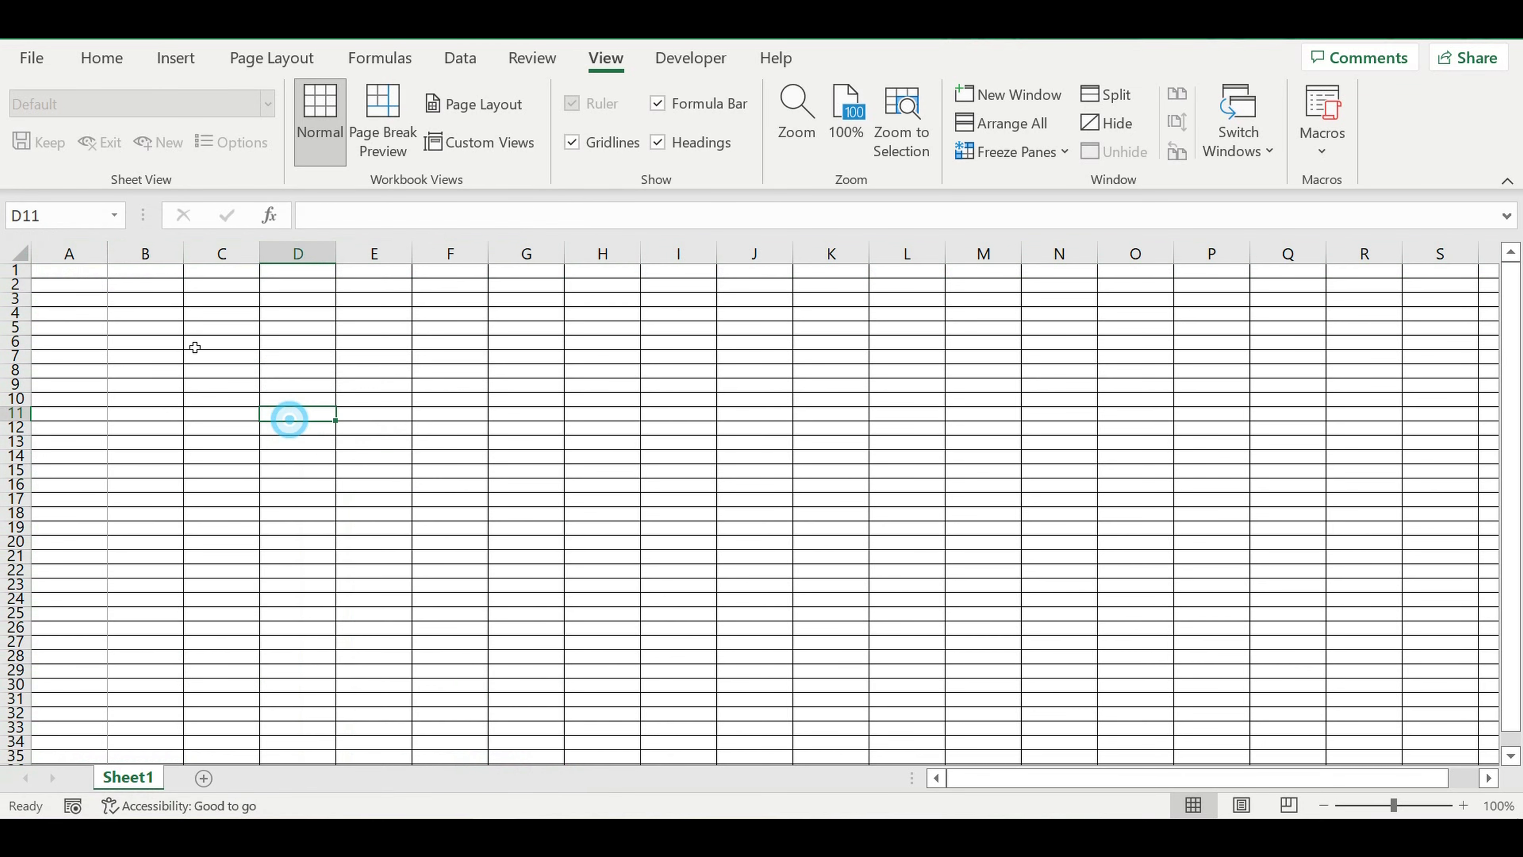
Step: Enter the headers "Years", "Months" and "Status" in cells A1, B1 and C1
click(92, 272)
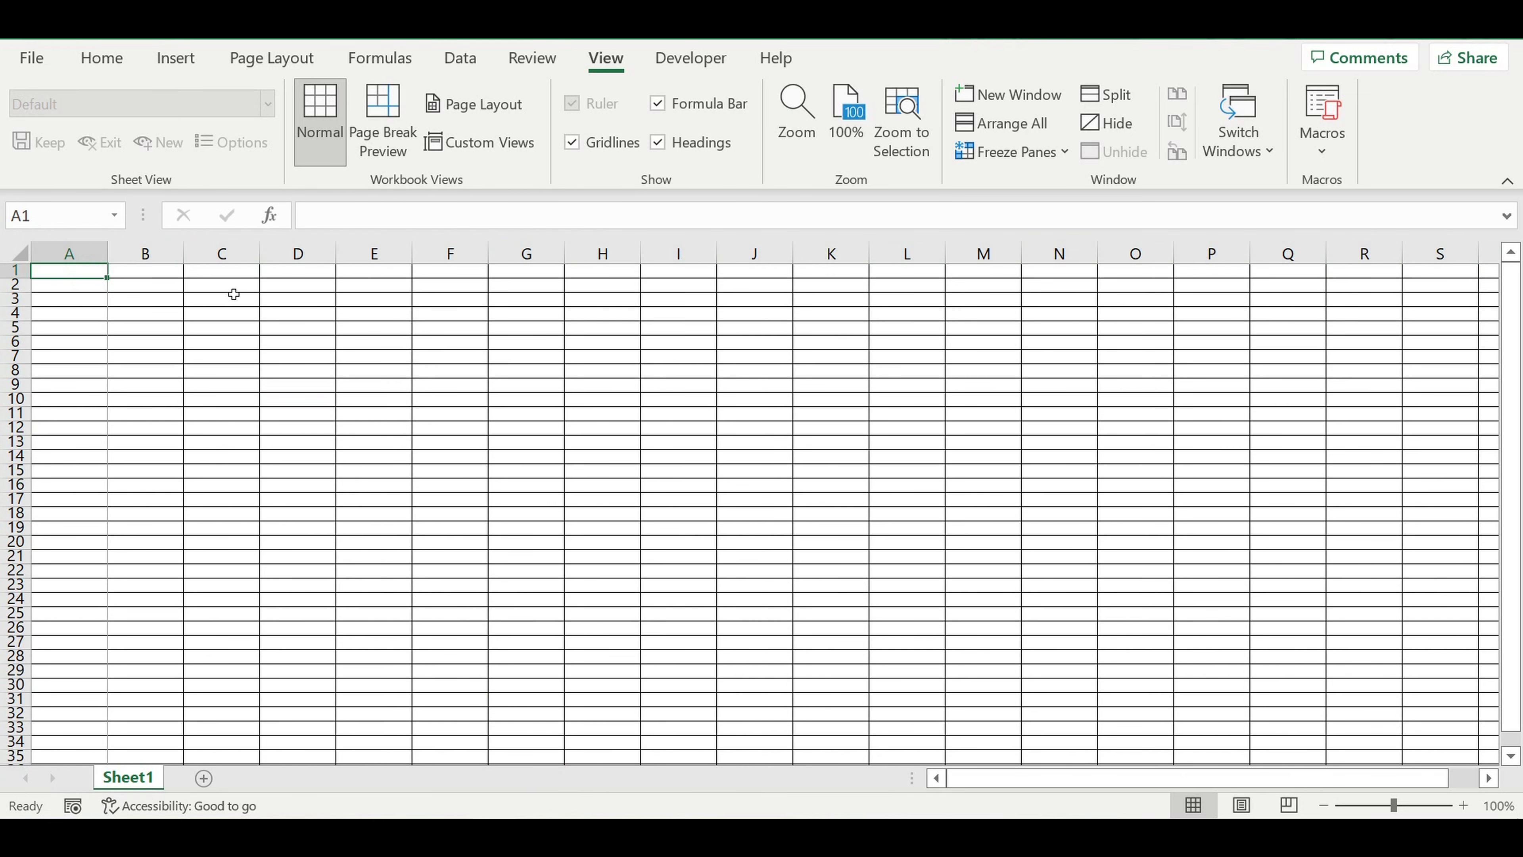
text(Years)
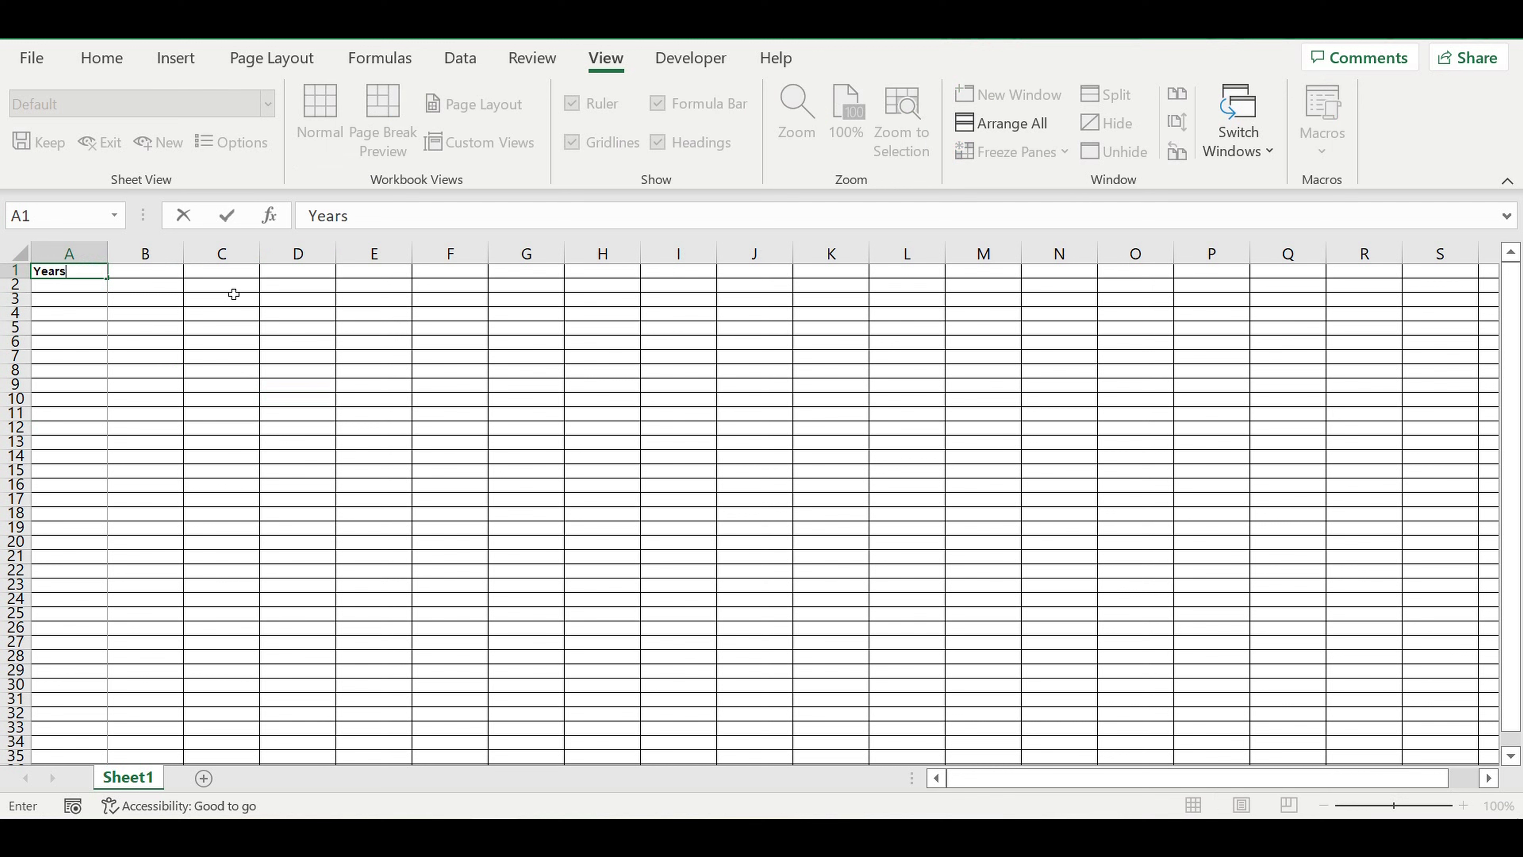
key(Tab)
text(month)
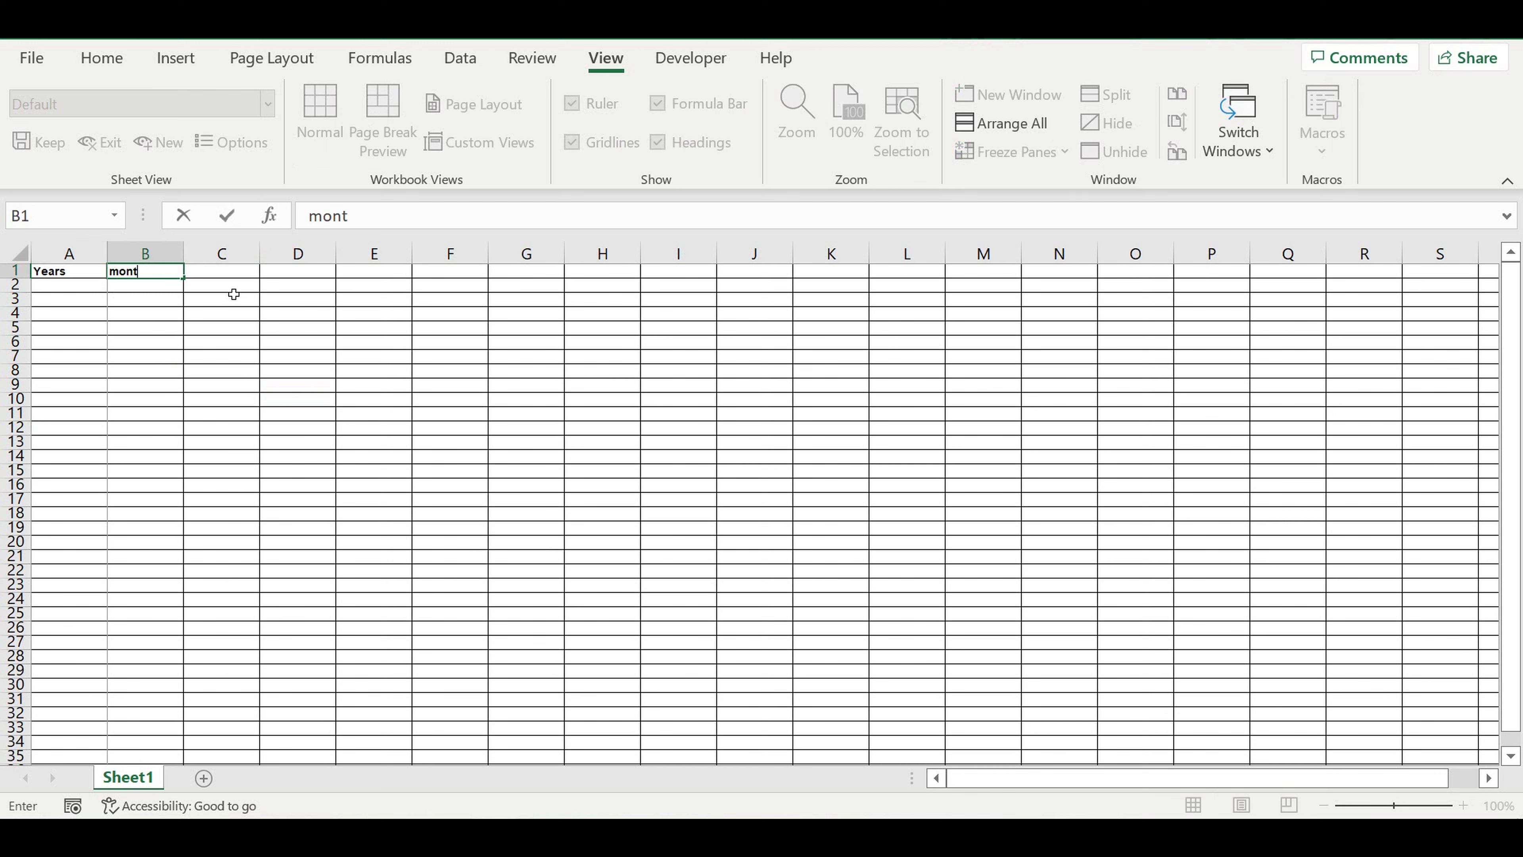
key(BackSpace)
key(BackSpace)
key(BackSpace)
key(BackSpace)
key(BackSpace)
text(months)
key(BackSpace)
key(BackSpace)
key(BackSpace)
key(BackSpace)
key(BackSpace)
key(BackSpace)
text(Months)
key(Tab)
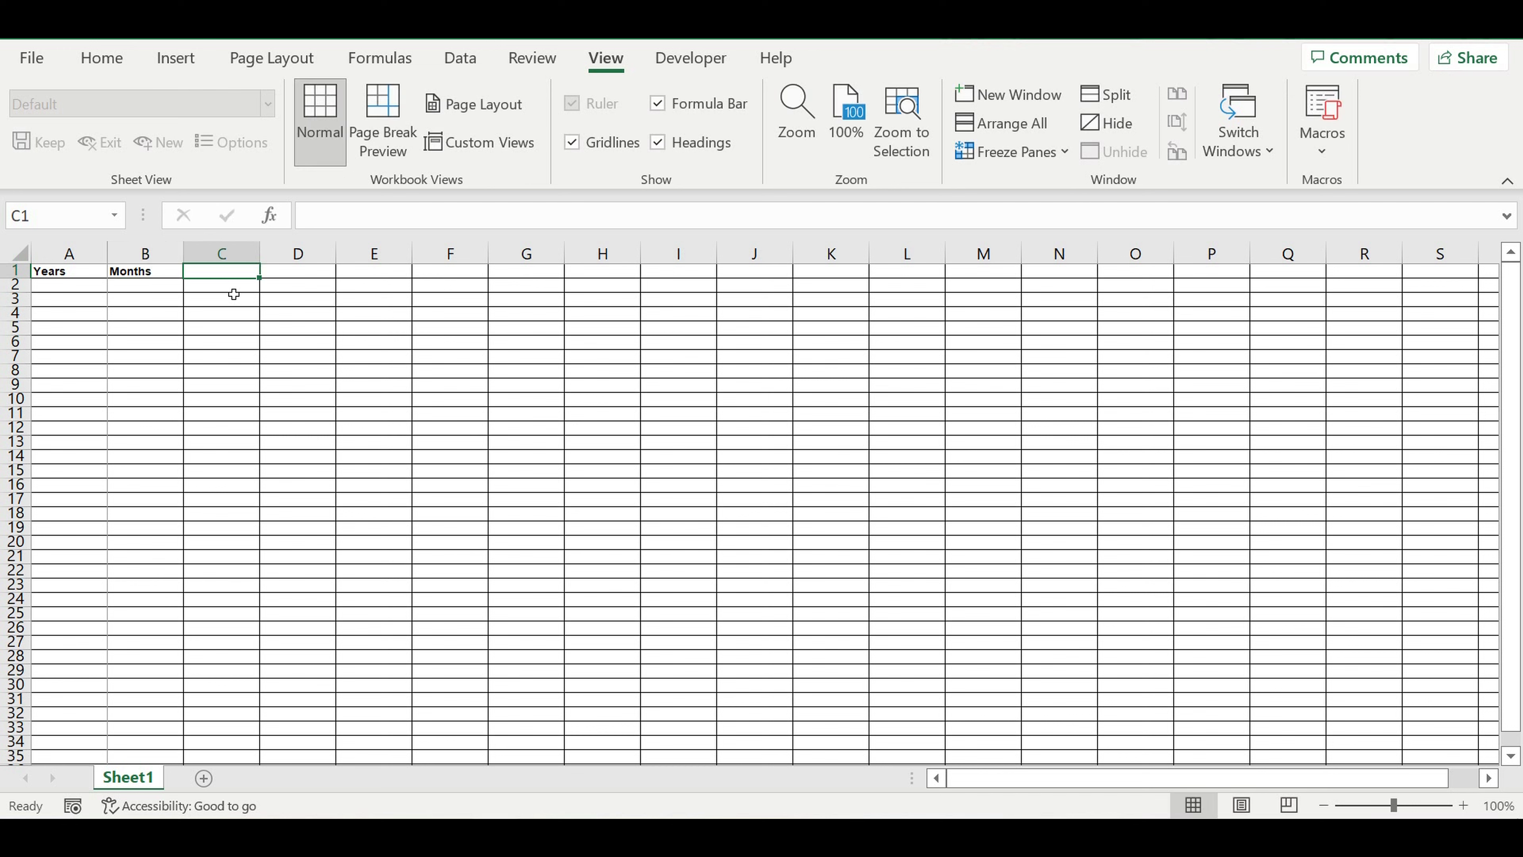
text(Status)
key(Return)
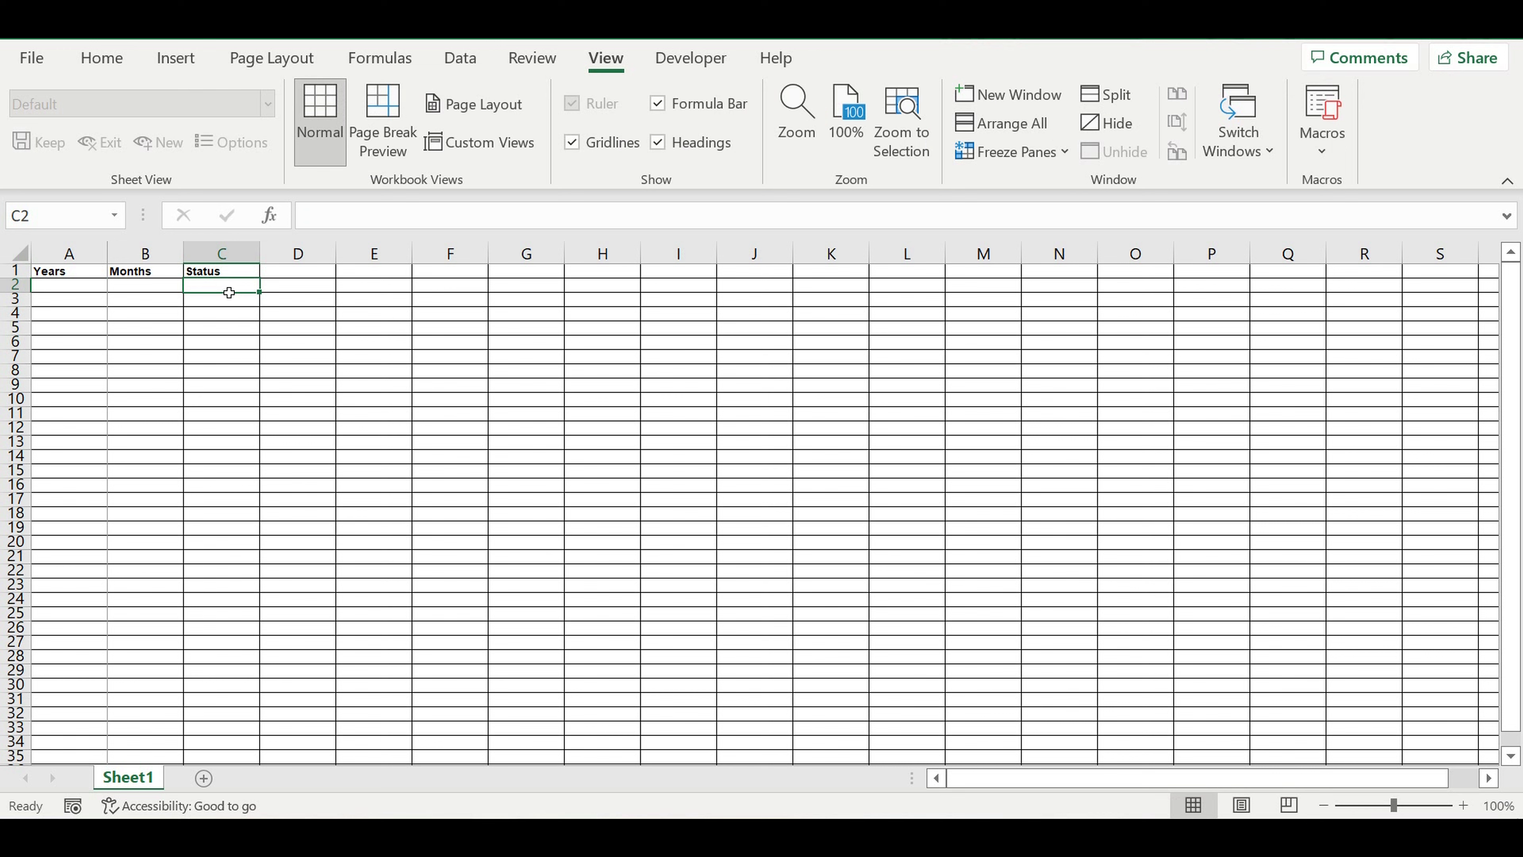
Step: Enter 2022 in cell A2 and the formula =A2+1 in cell A3
click(65, 286)
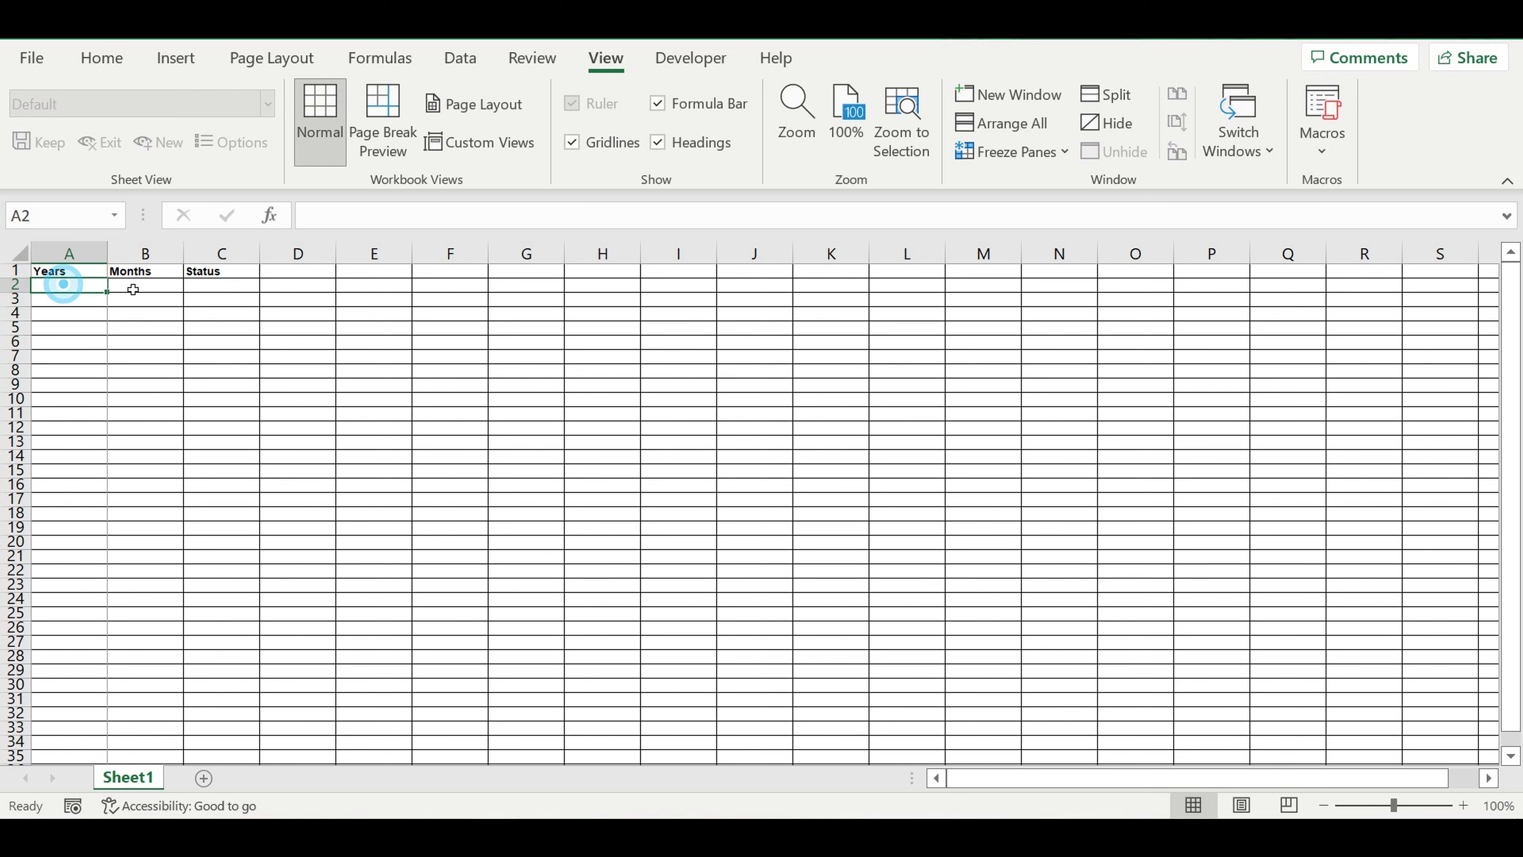
text(2022)
key(Return)
text(2023)
Step: Give the starting year in cell A2 a light blue fill and white font color
click(69, 286)
click(101, 58)
click(309, 142)
click(413, 365)
click(353, 143)
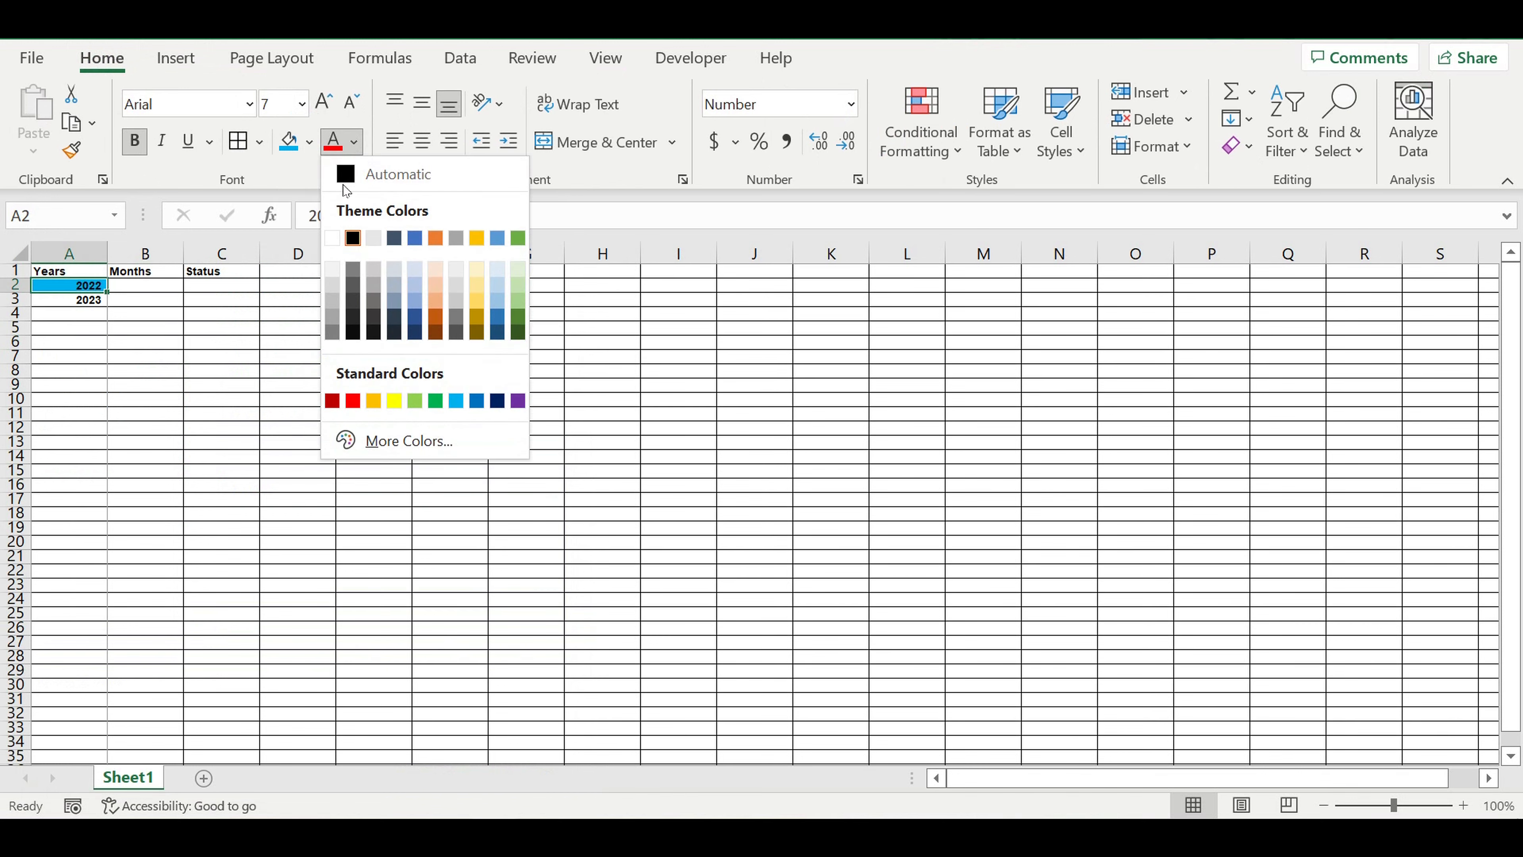
click(333, 238)
click(144, 312)
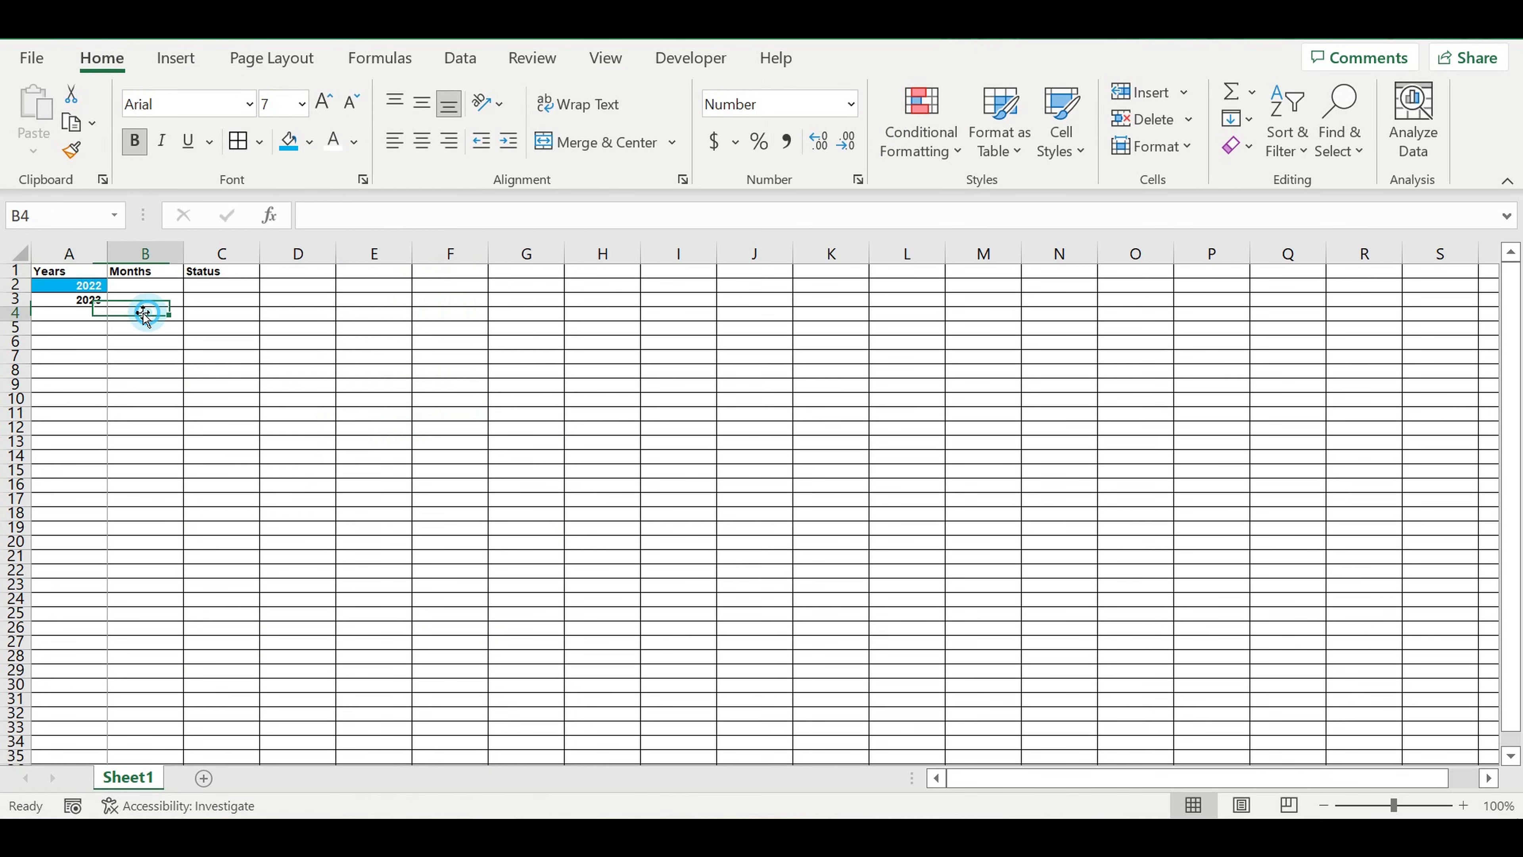
Step: Fill the year formula in A3 down through cell A11
click(70, 288)
click(80, 300)
drag(108, 306, 152, 409)
click(155, 370)
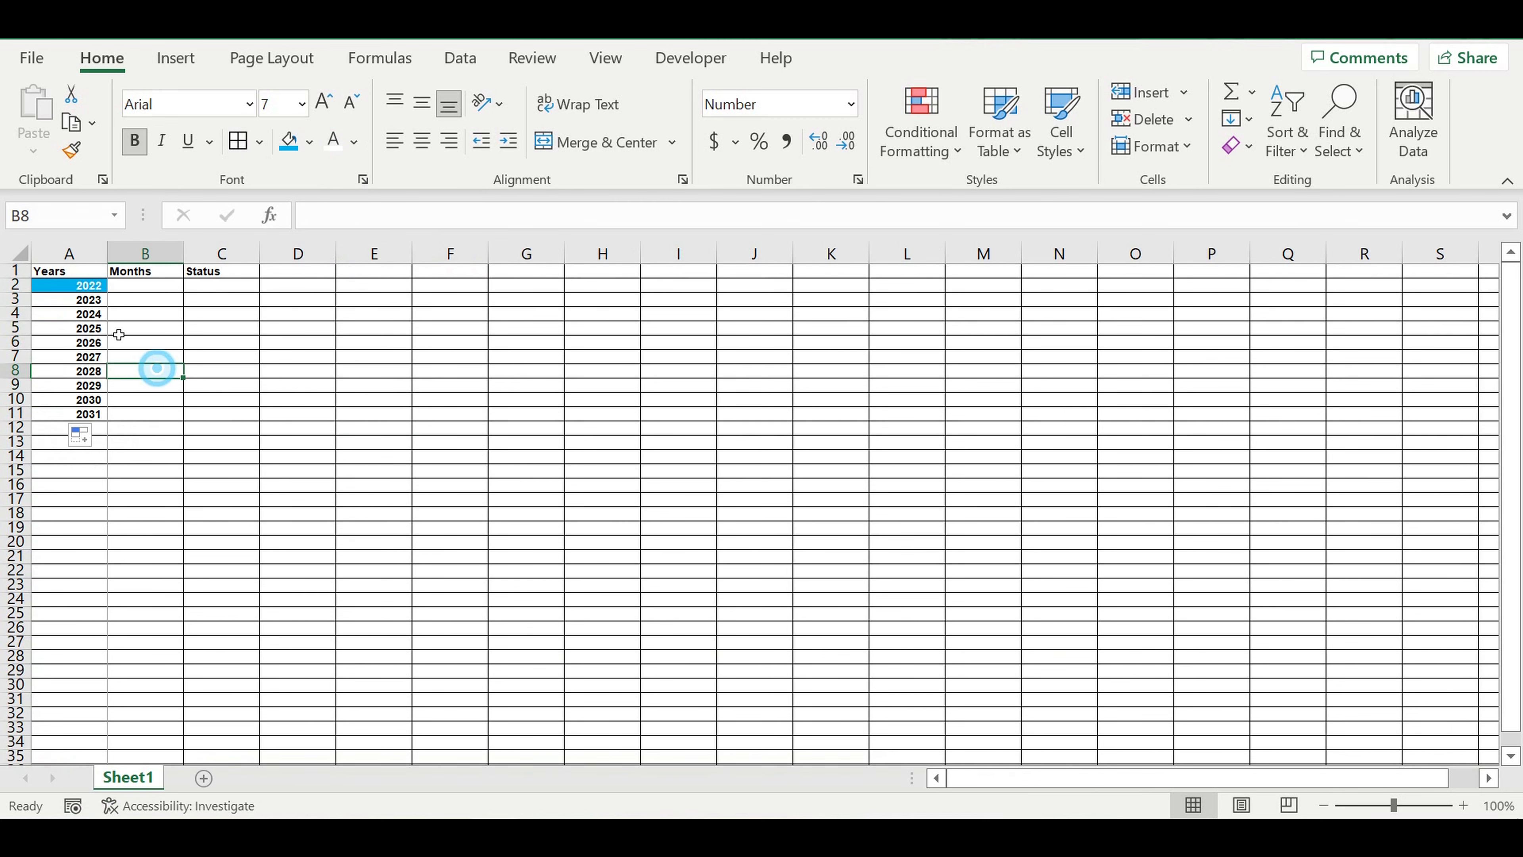
Step: Examine the year formulas cell by cell from A3 down to A11
click(83, 303)
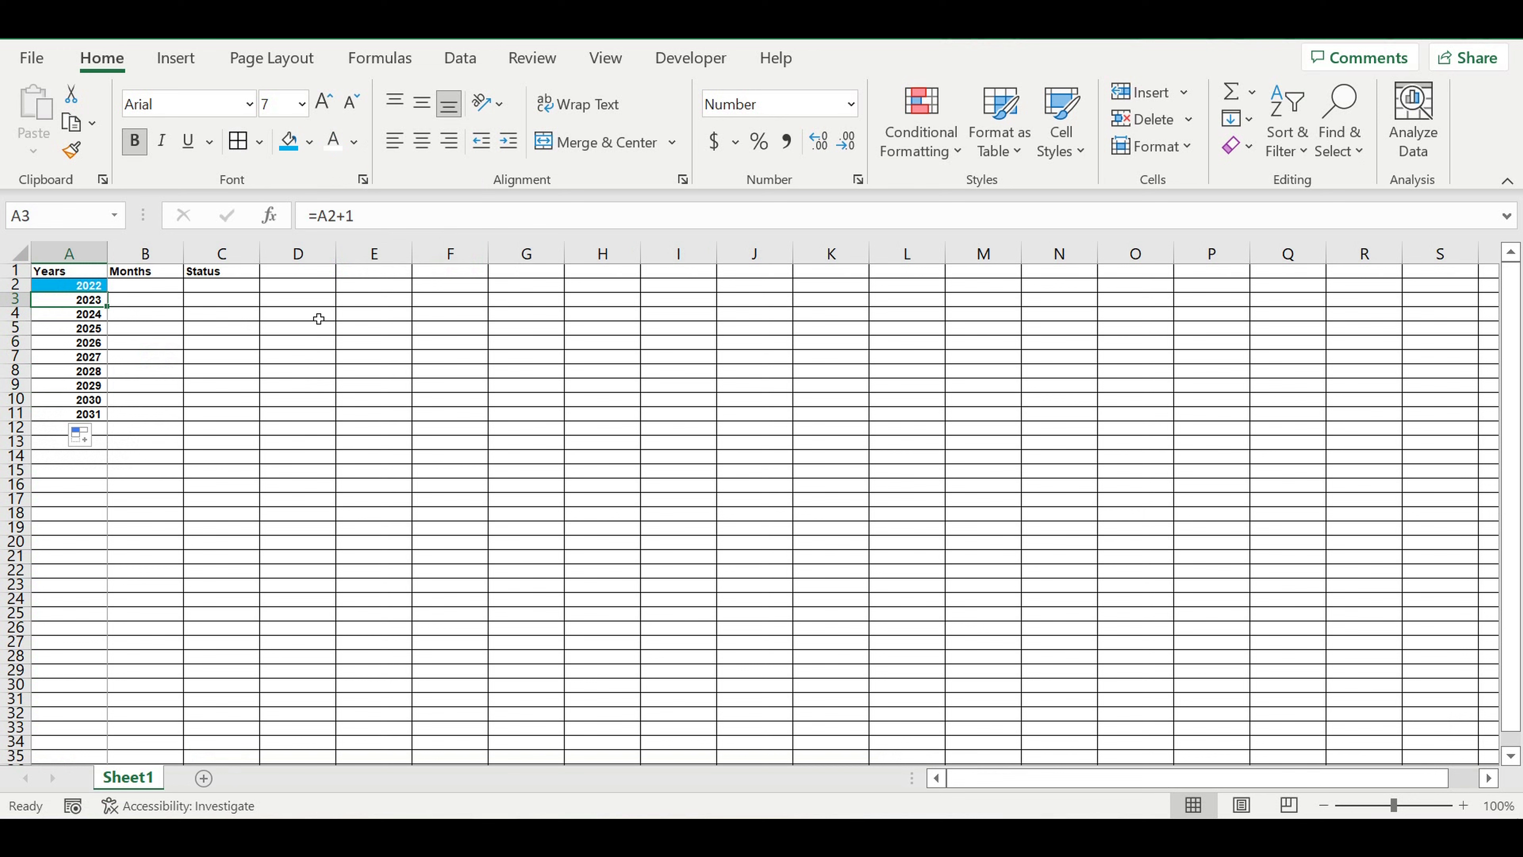
key(Down)
key(Down)
key(Down)
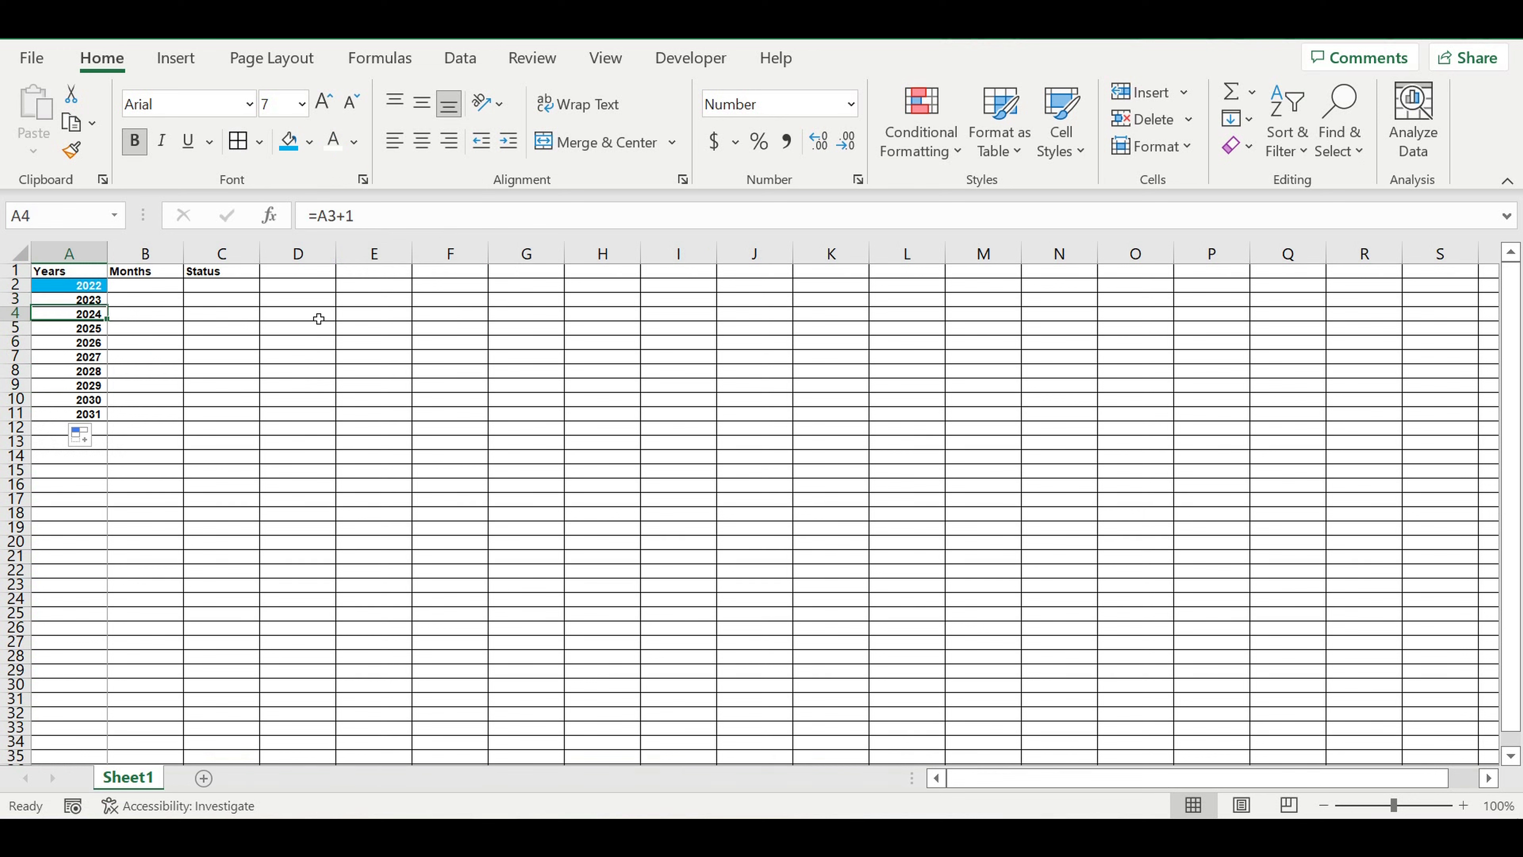
key(Down)
key(Down)
key(Down)
key(Down)
key(Down)
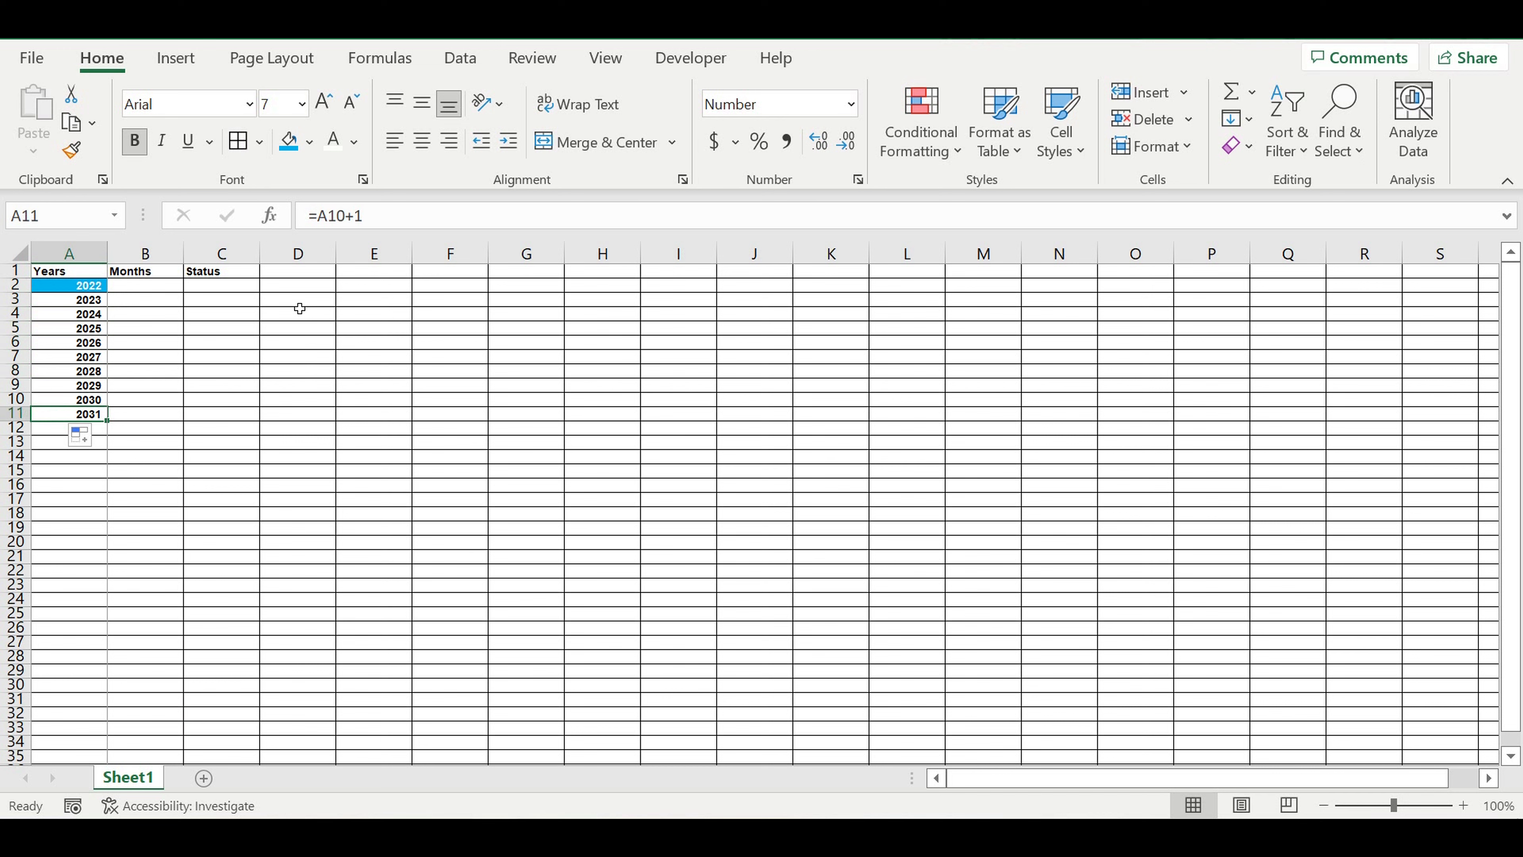
Step: Enter January in cell B2 and fill the months down to December in B13
click(176, 286)
text(January)
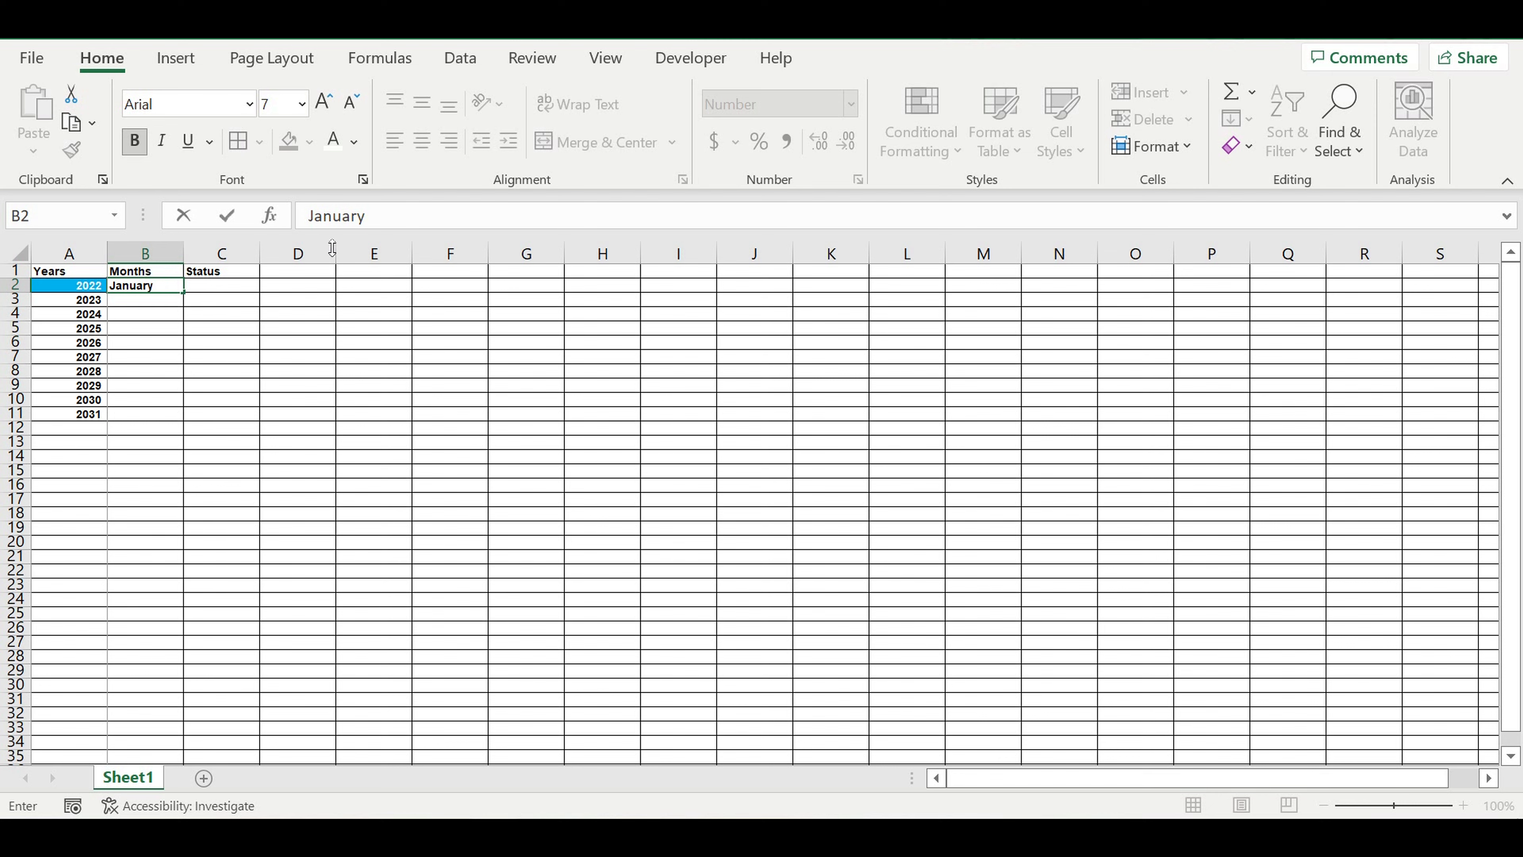
click(147, 325)
click(124, 286)
drag(185, 304, 174, 449)
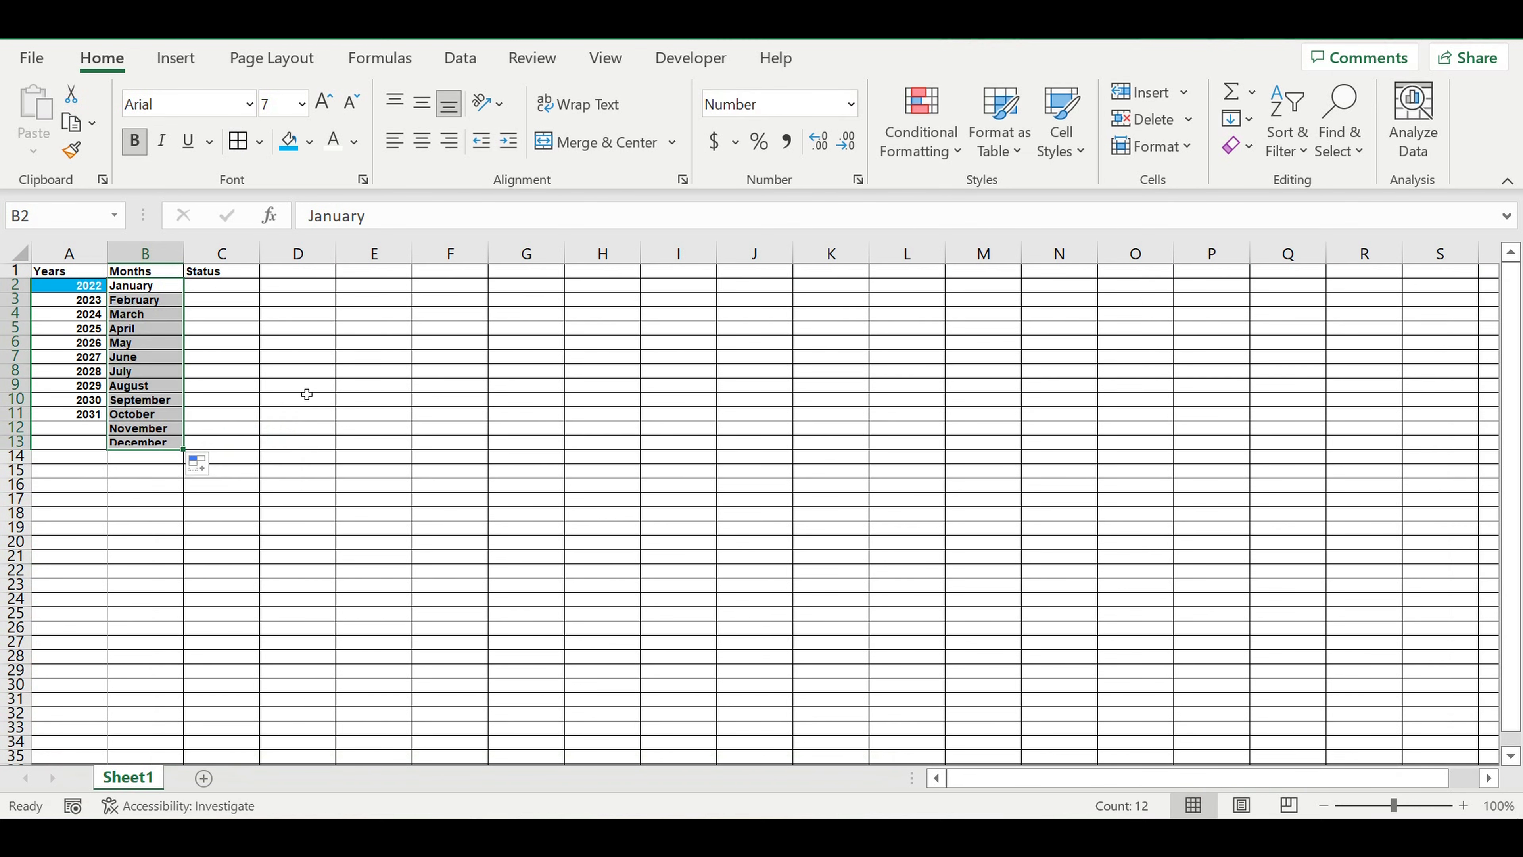
click(278, 373)
Step: Enter the status options ON in cell C2 and OFF in cell C3
click(217, 288)
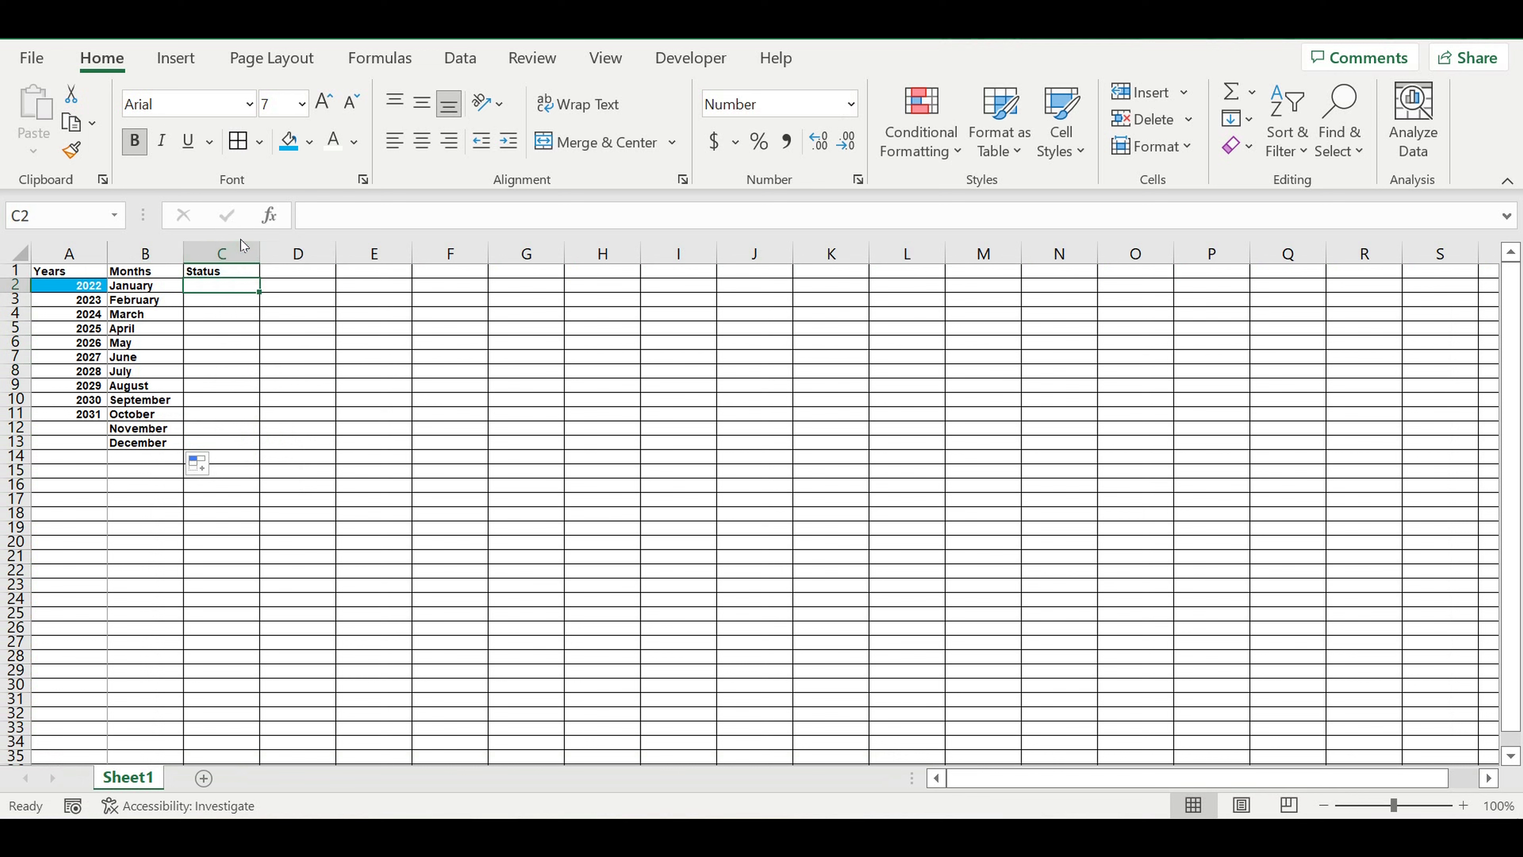
text(ON)
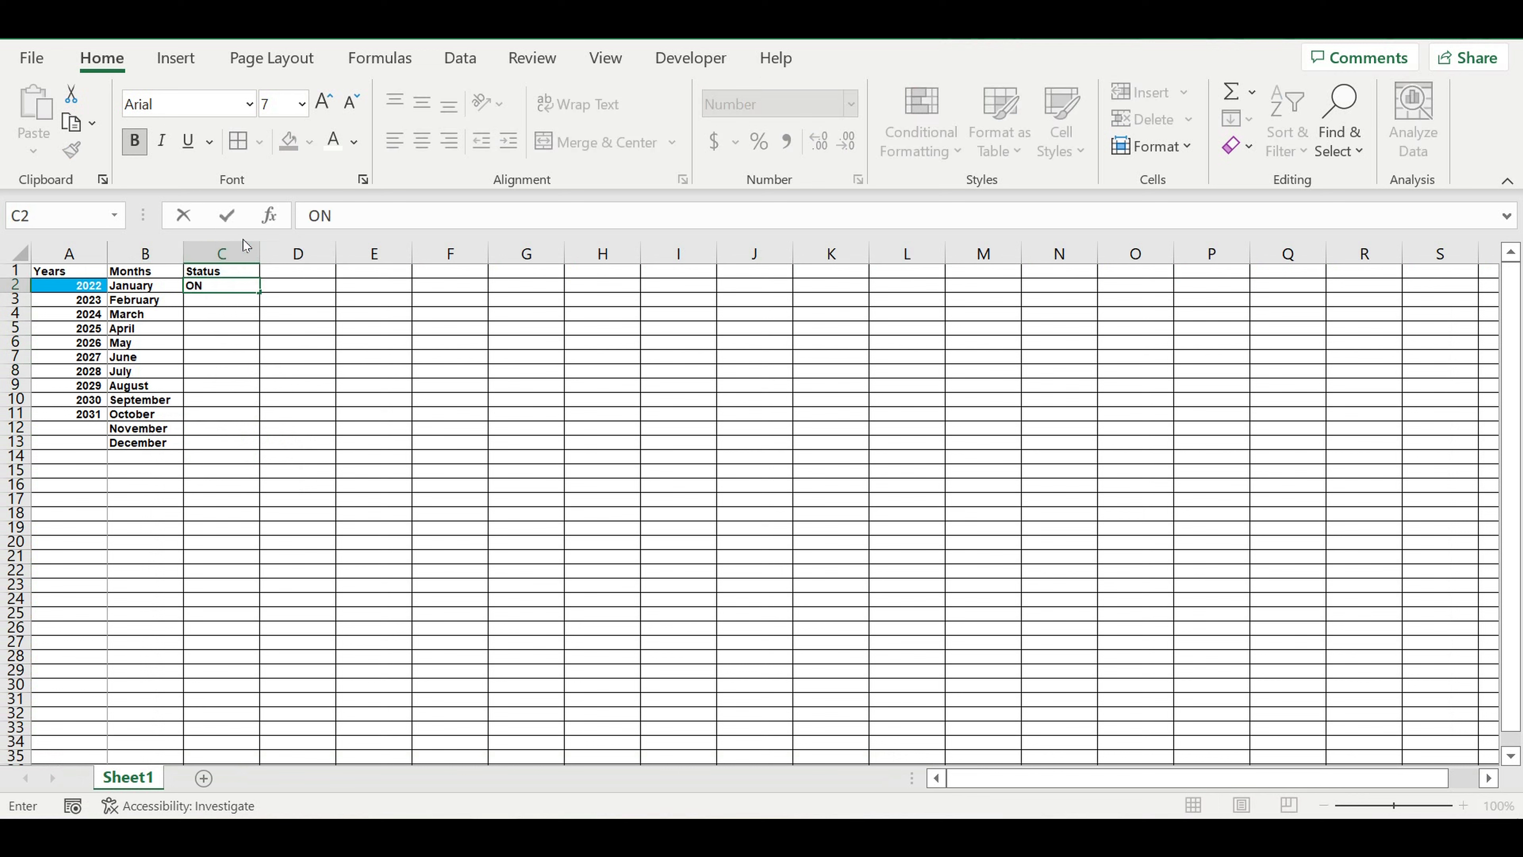
key(Return)
text(OFF)
key(Return)
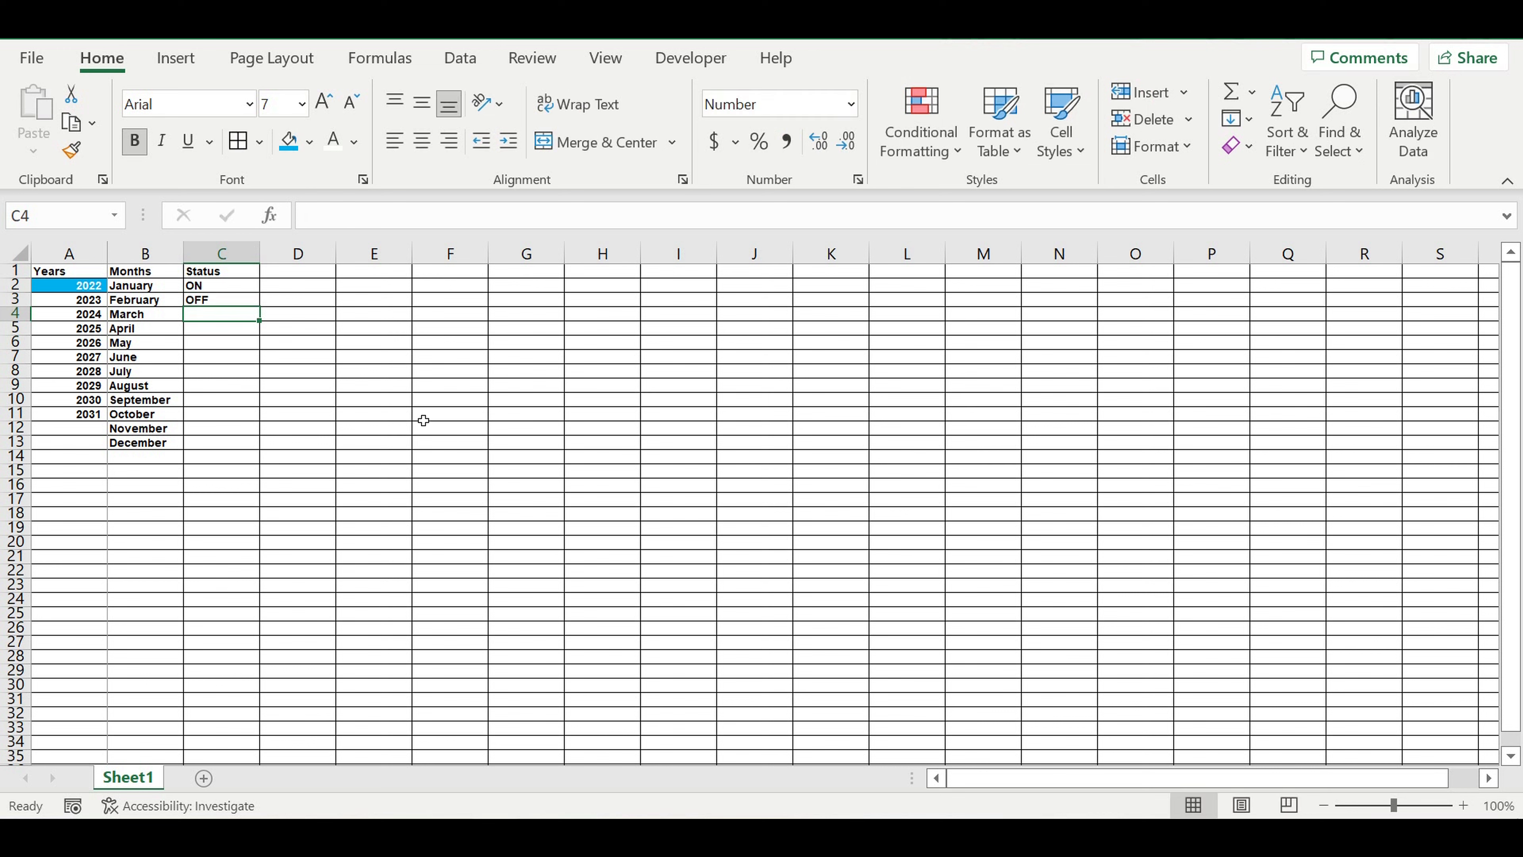
click(423, 420)
Step: Fill the whole of row 14 with black as a separator below the lists
click(16, 456)
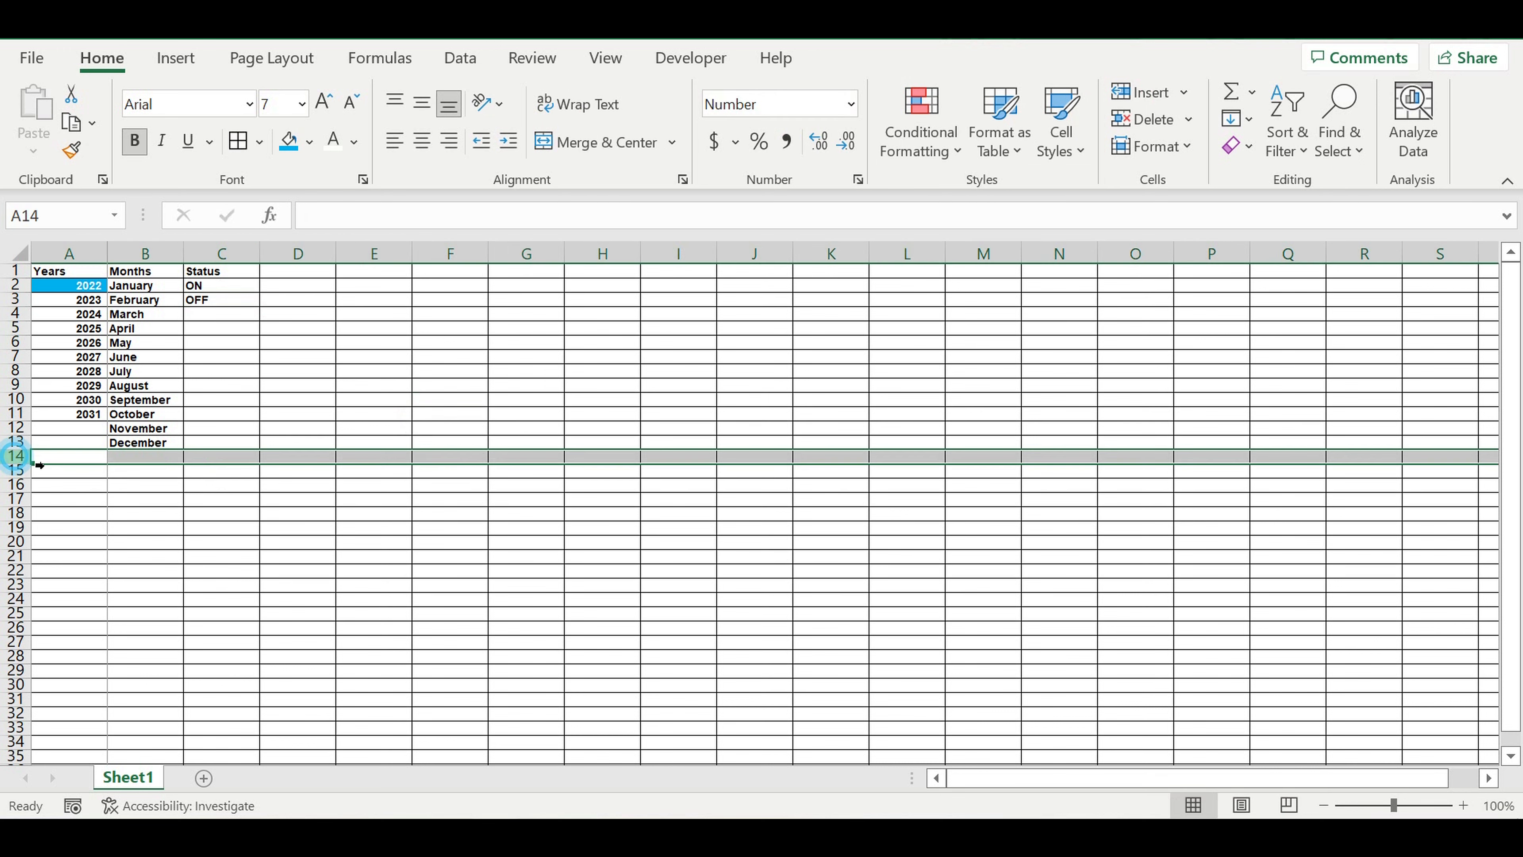
click(315, 153)
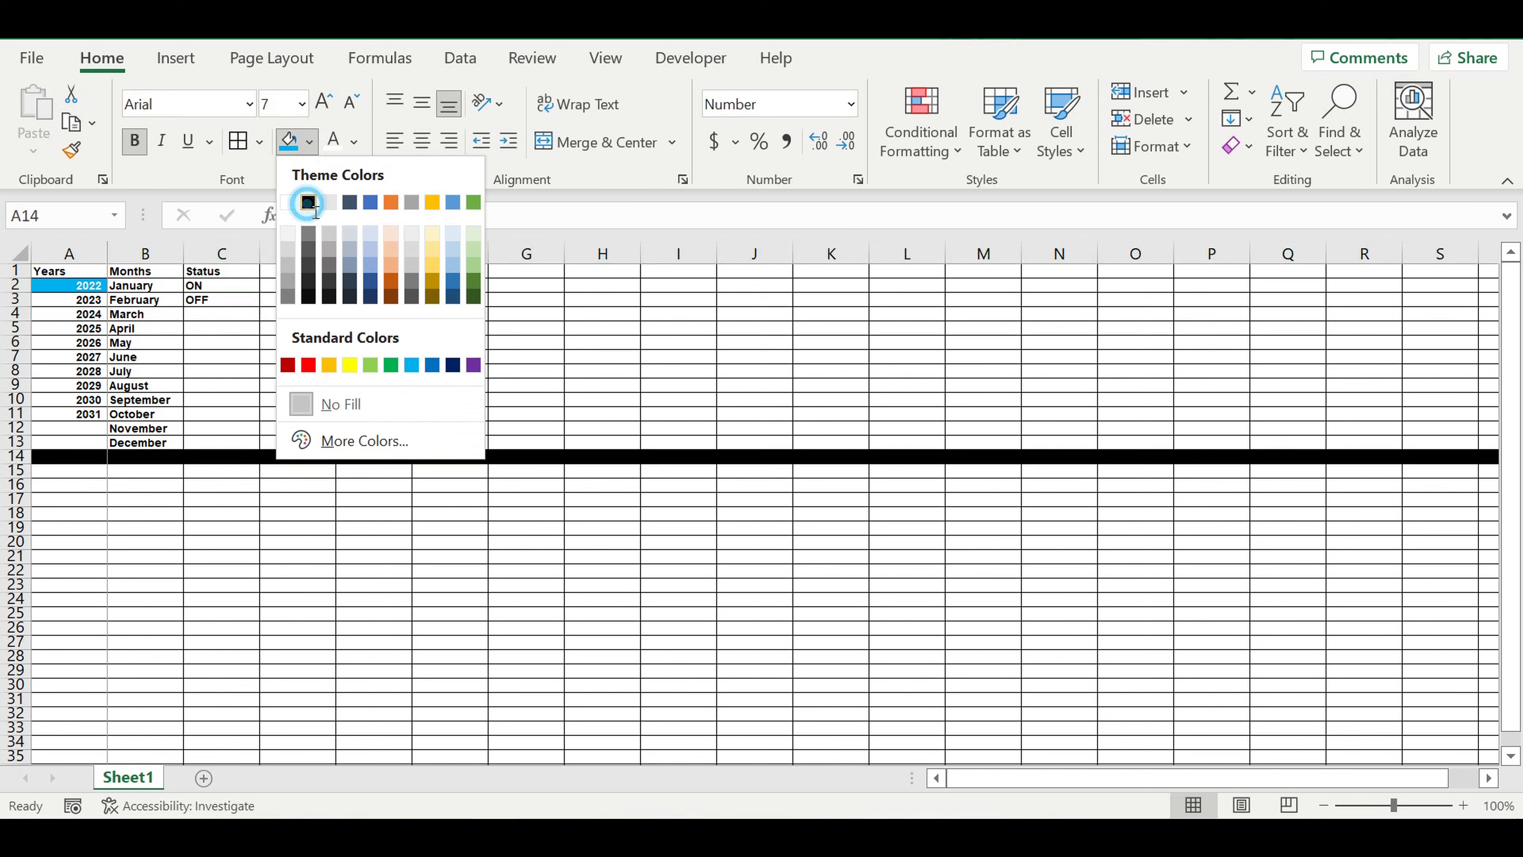
click(303, 200)
click(318, 603)
Step: Widen column A to about 13.27
click(84, 471)
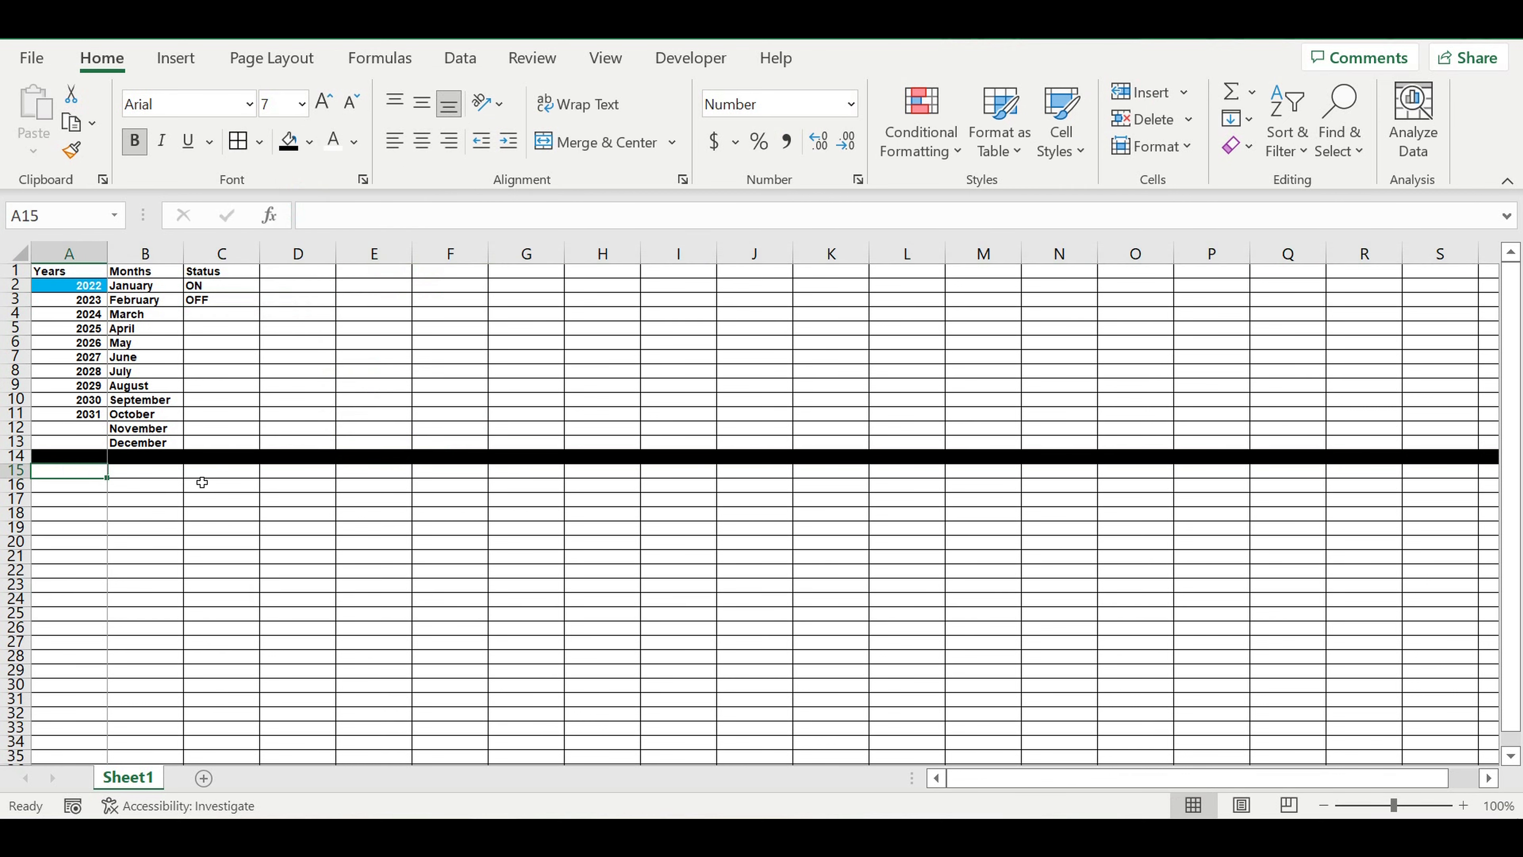
drag(119, 259, 152, 259)
click(96, 260)
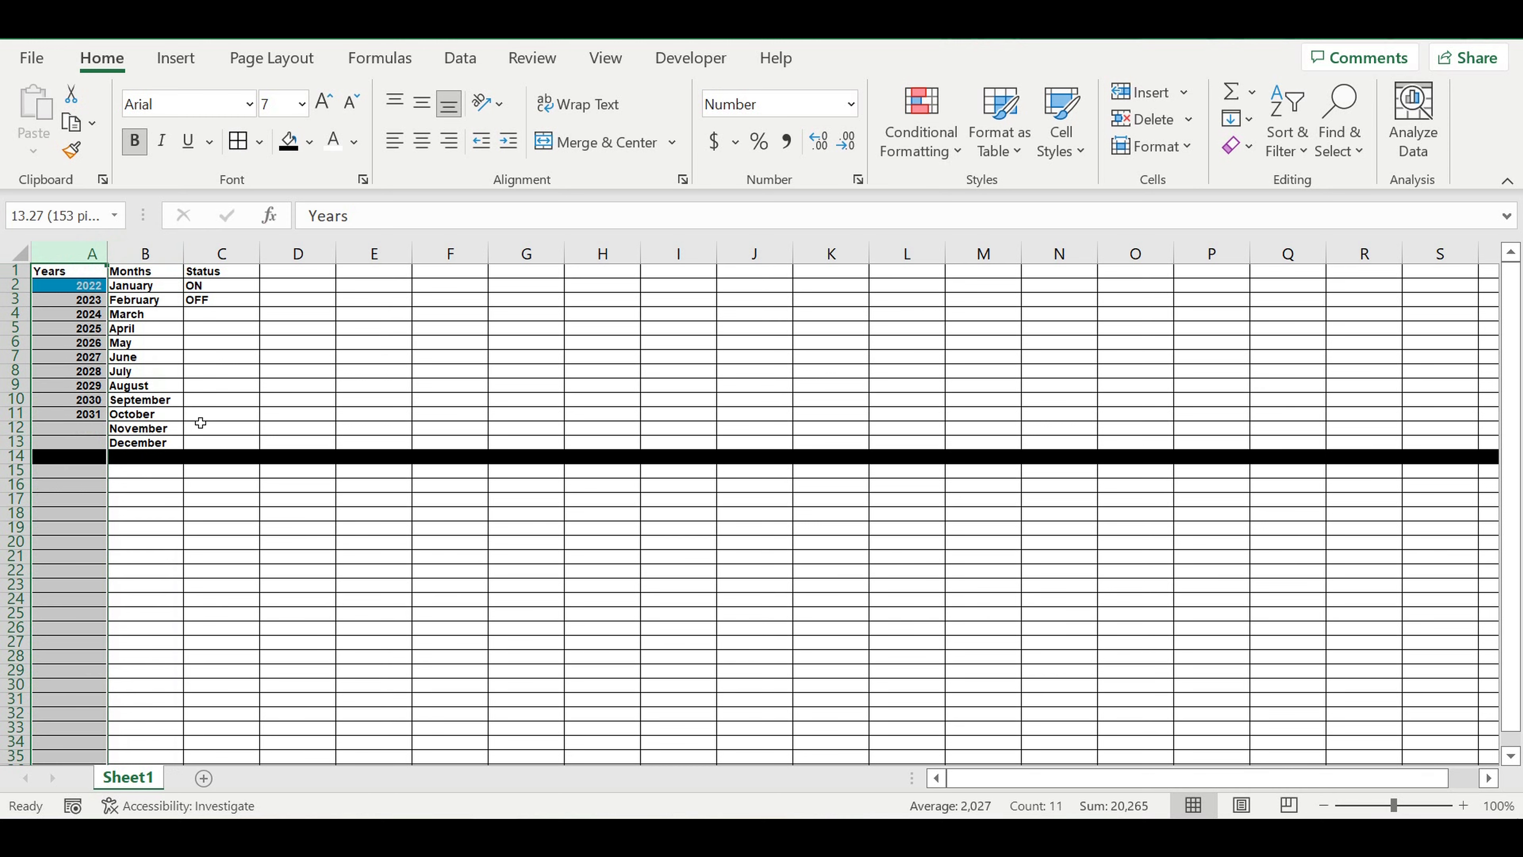
click(201, 517)
Step: Enter the heading Apartments types in cell A15 and format it with a purple fill and white text
click(96, 470)
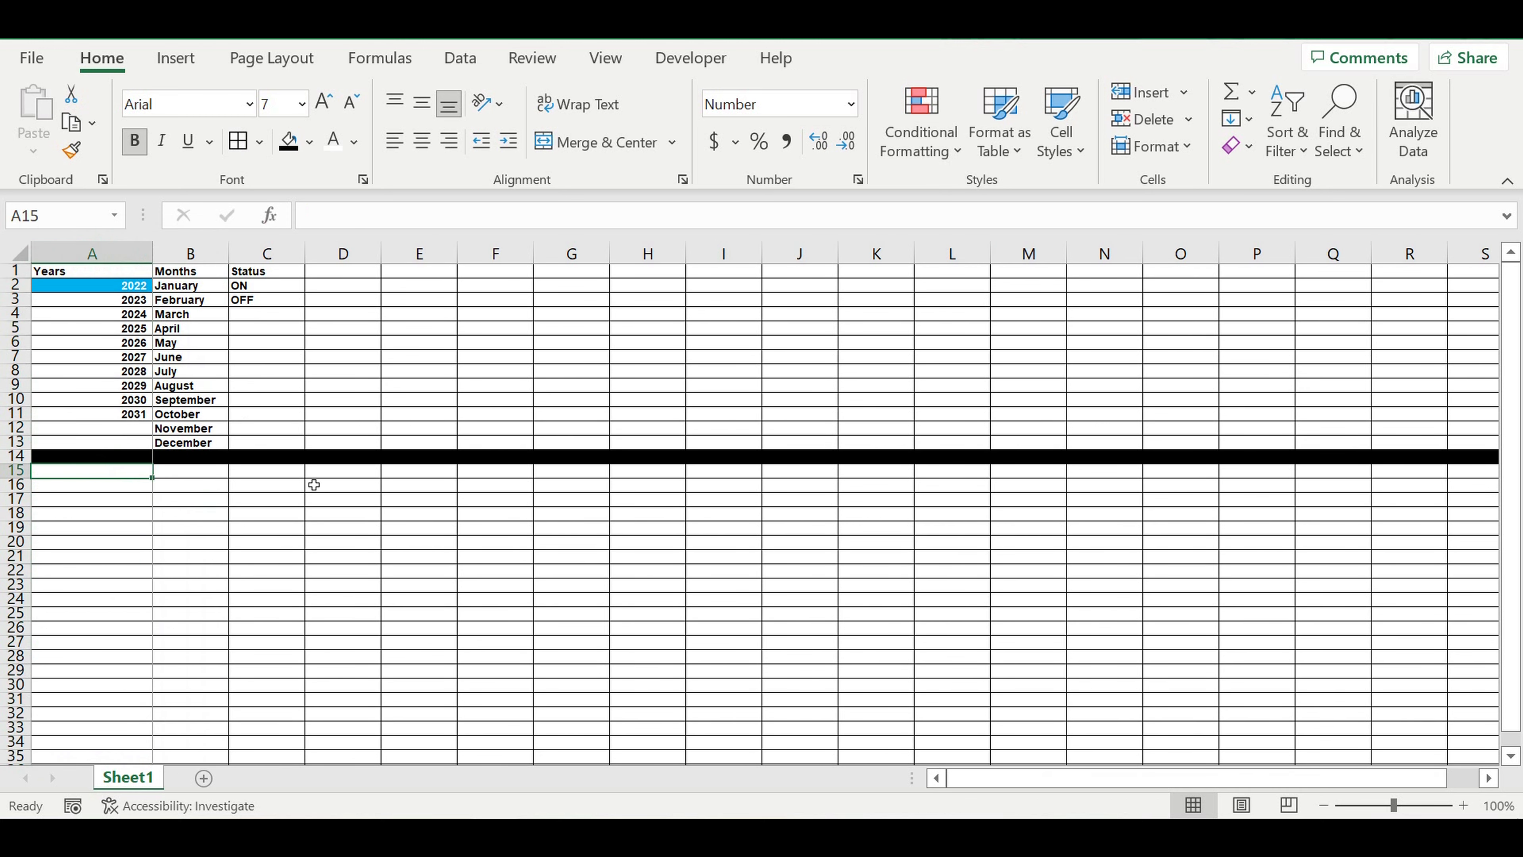
text(Apartments types)
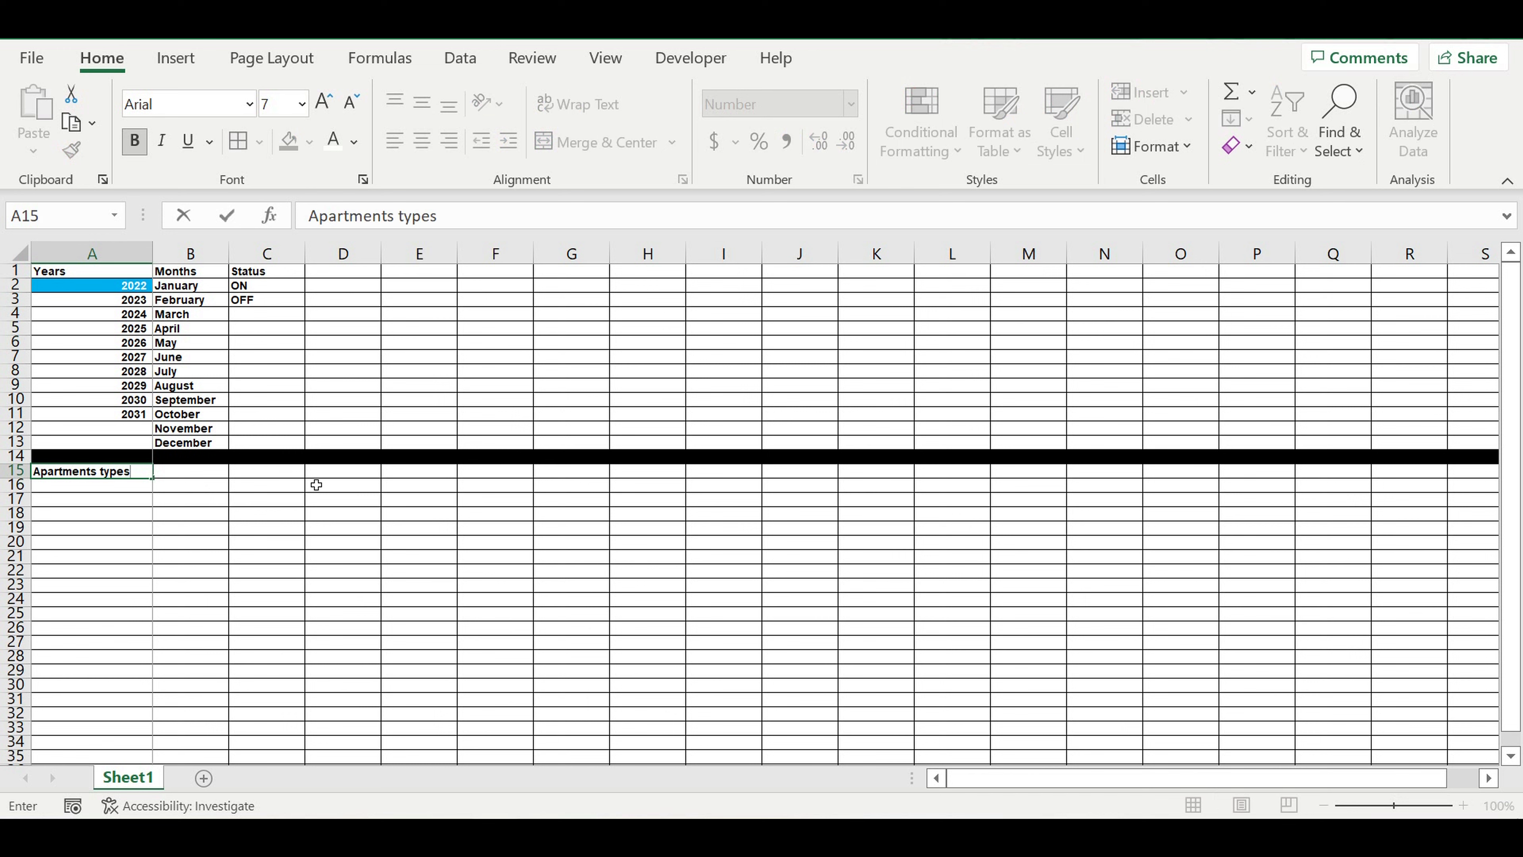
key(Return)
click(85, 472)
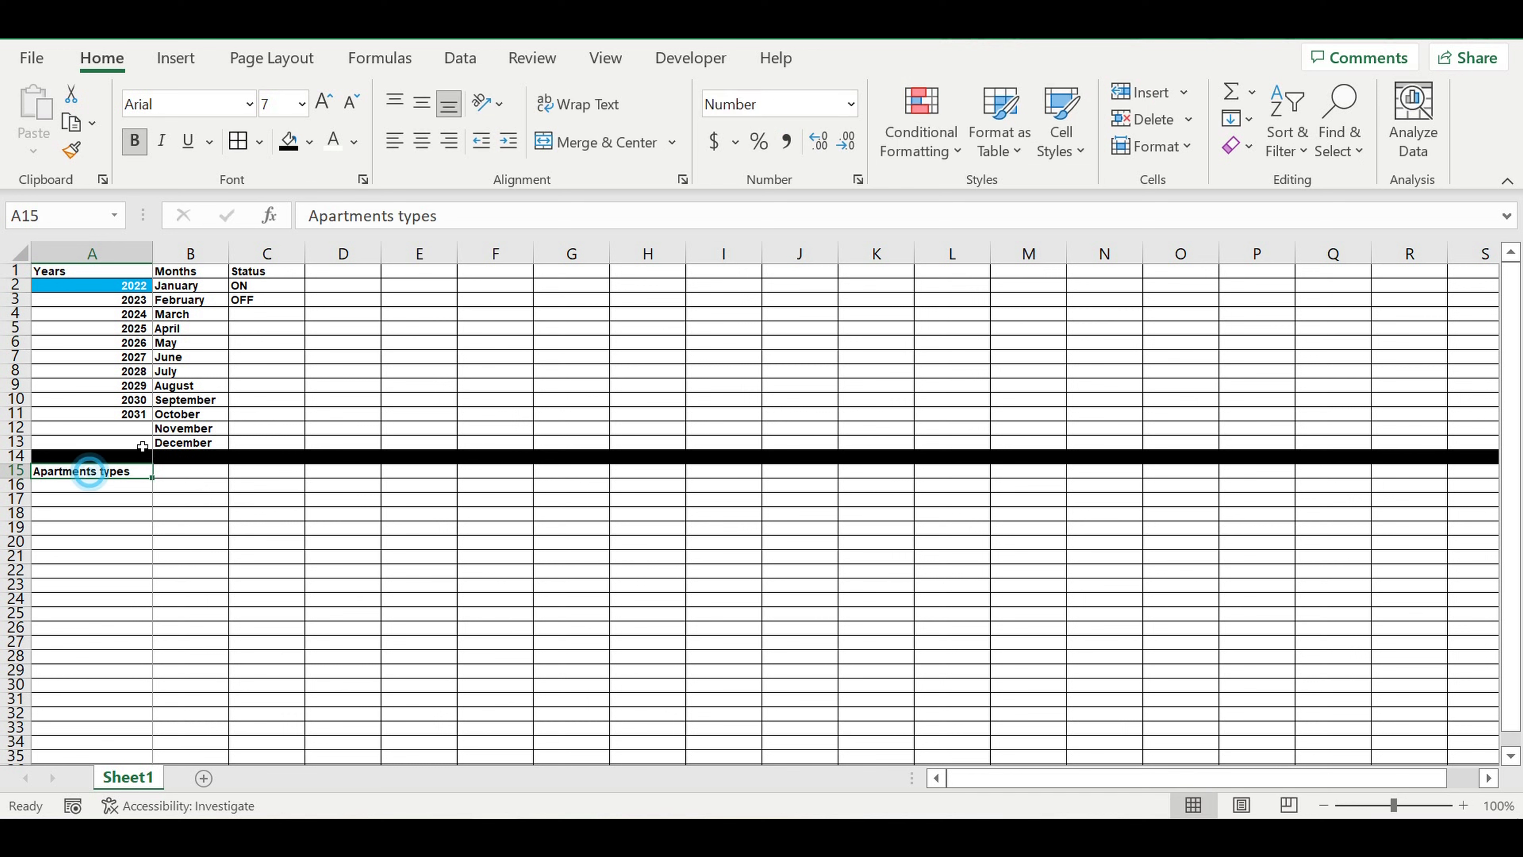
click(308, 144)
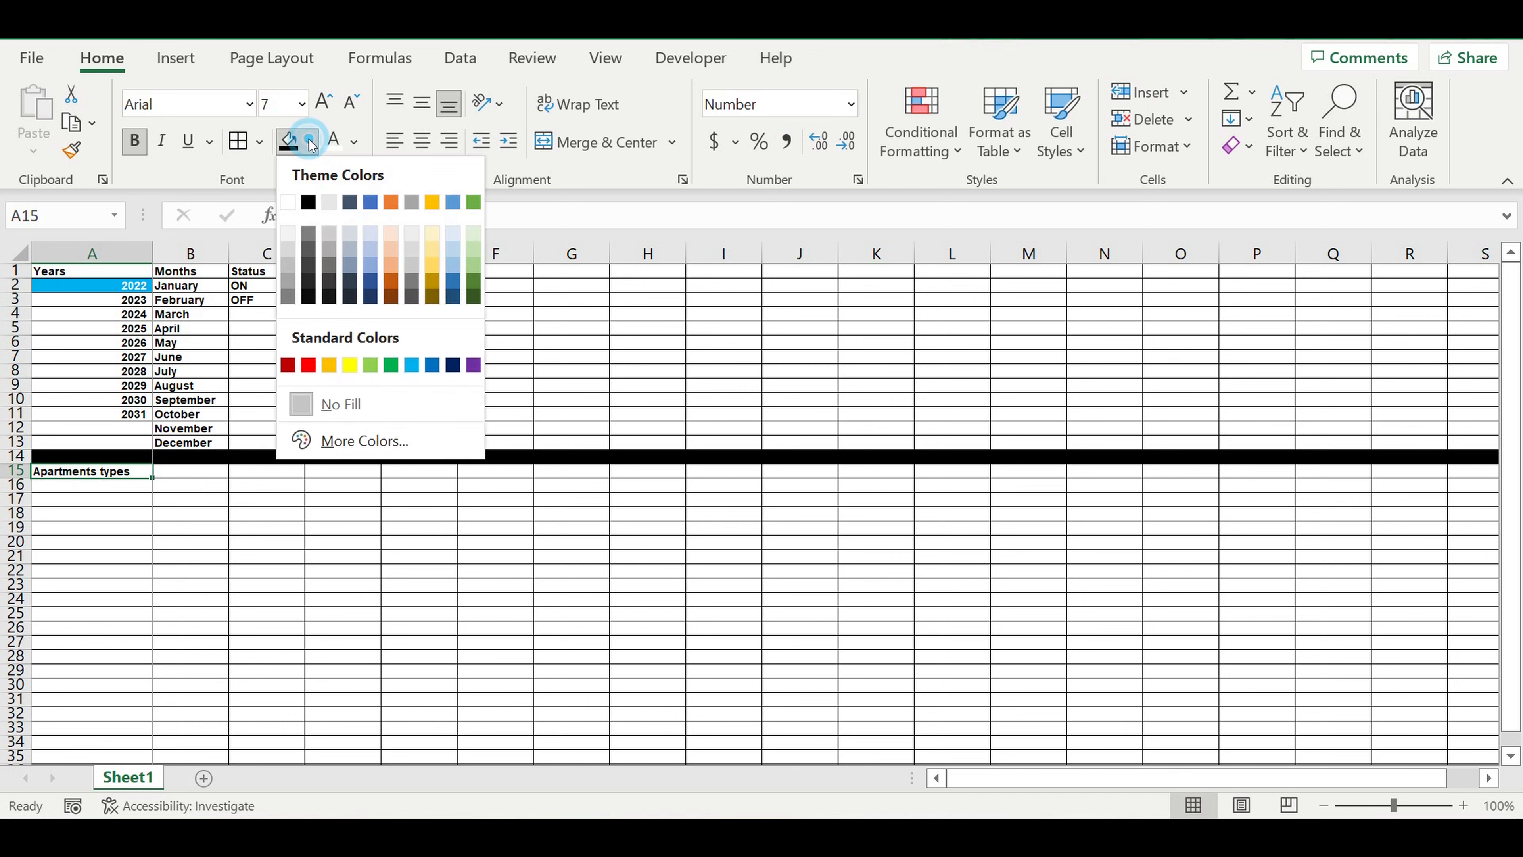
click(474, 365)
click(332, 141)
Step: Enter the column headings Apartment type in cell A16 and Status in cell B16
click(133, 485)
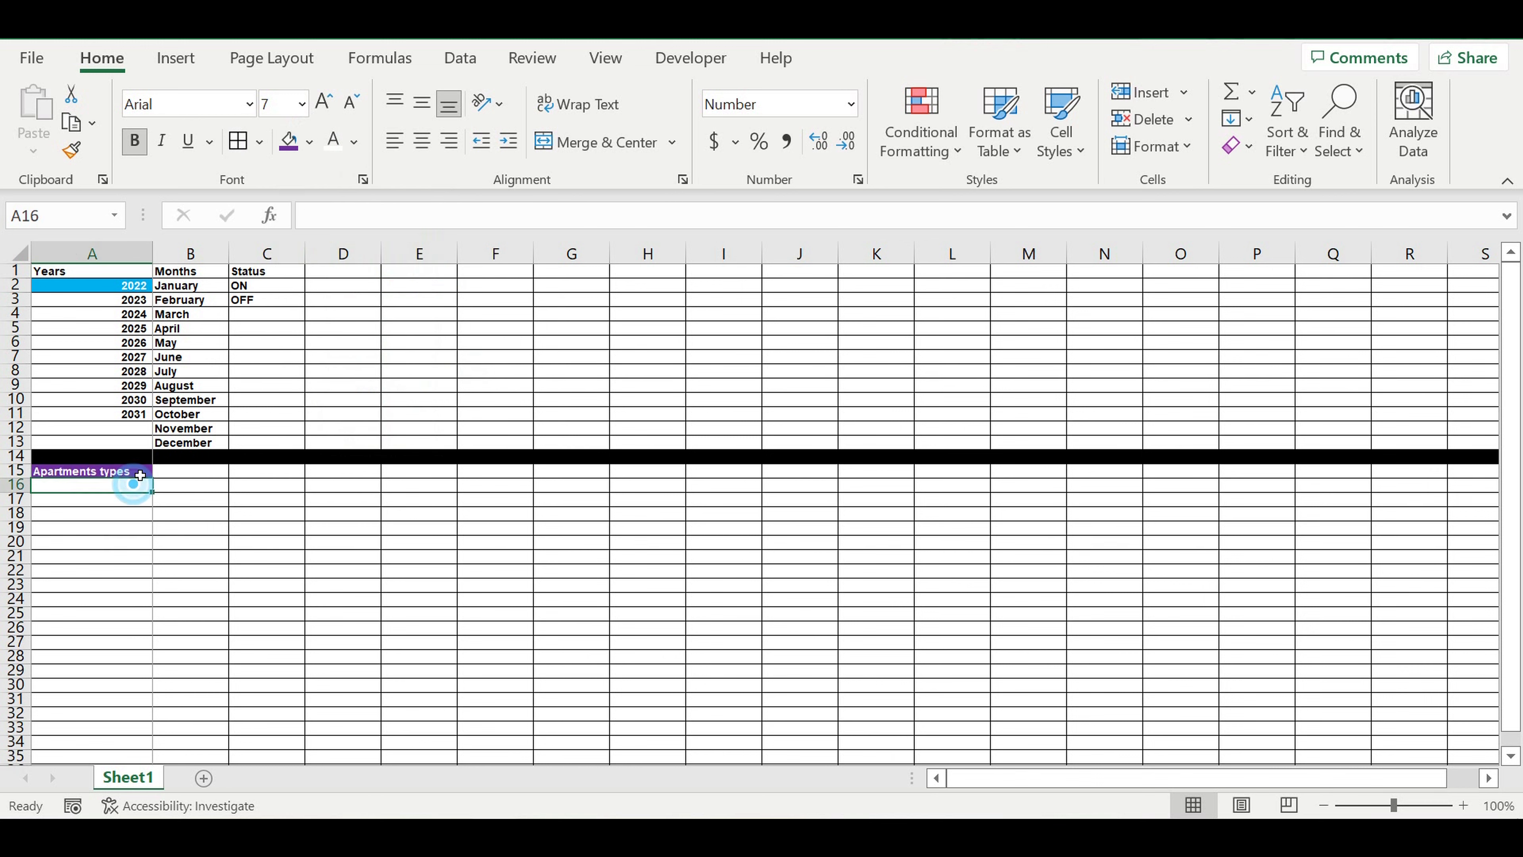
text(Apartments types)
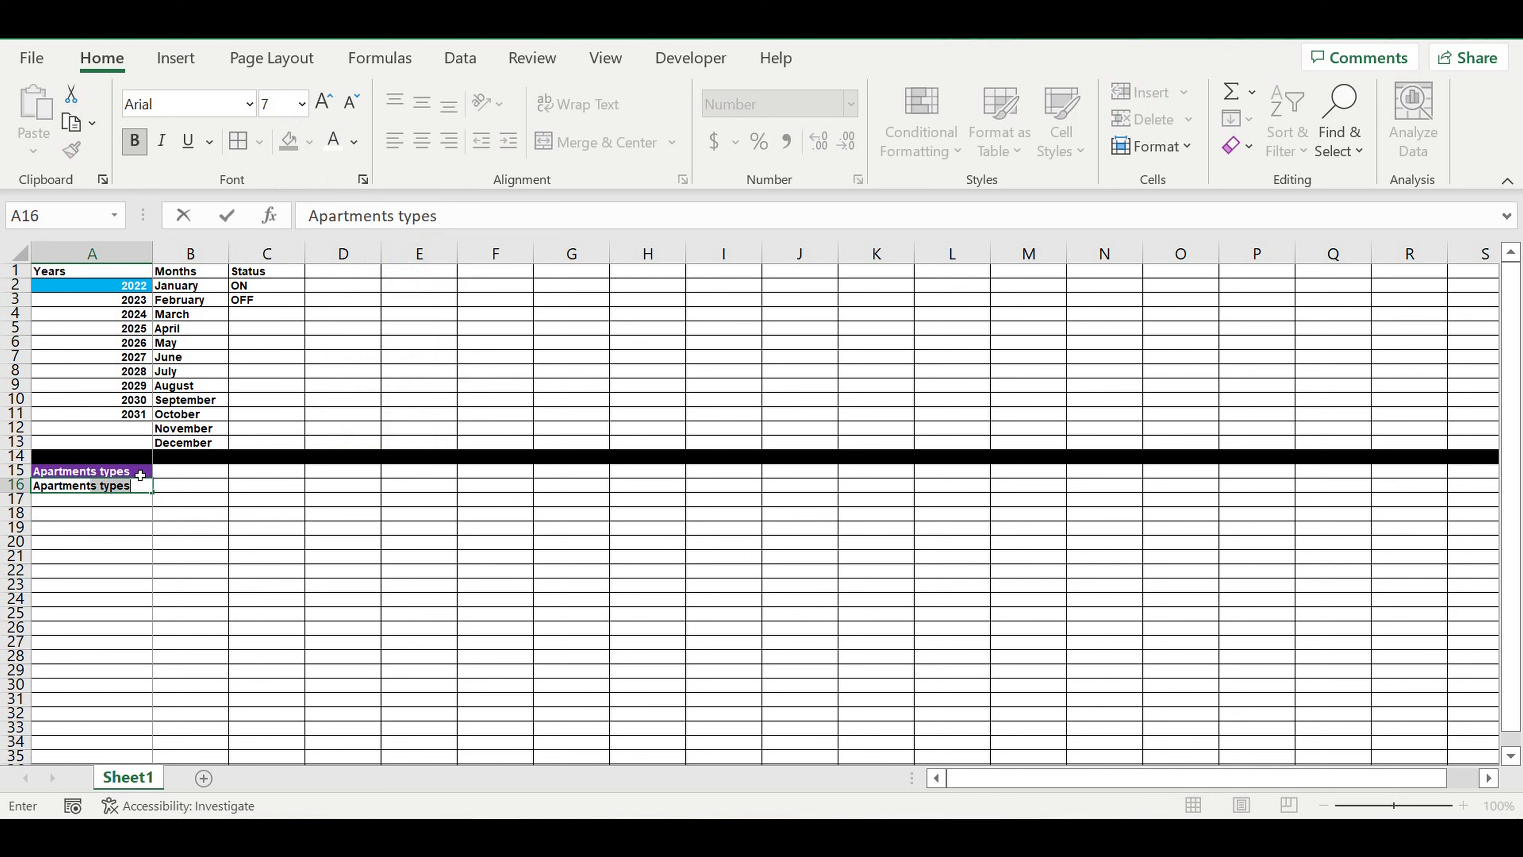
text( type)
key(Return)
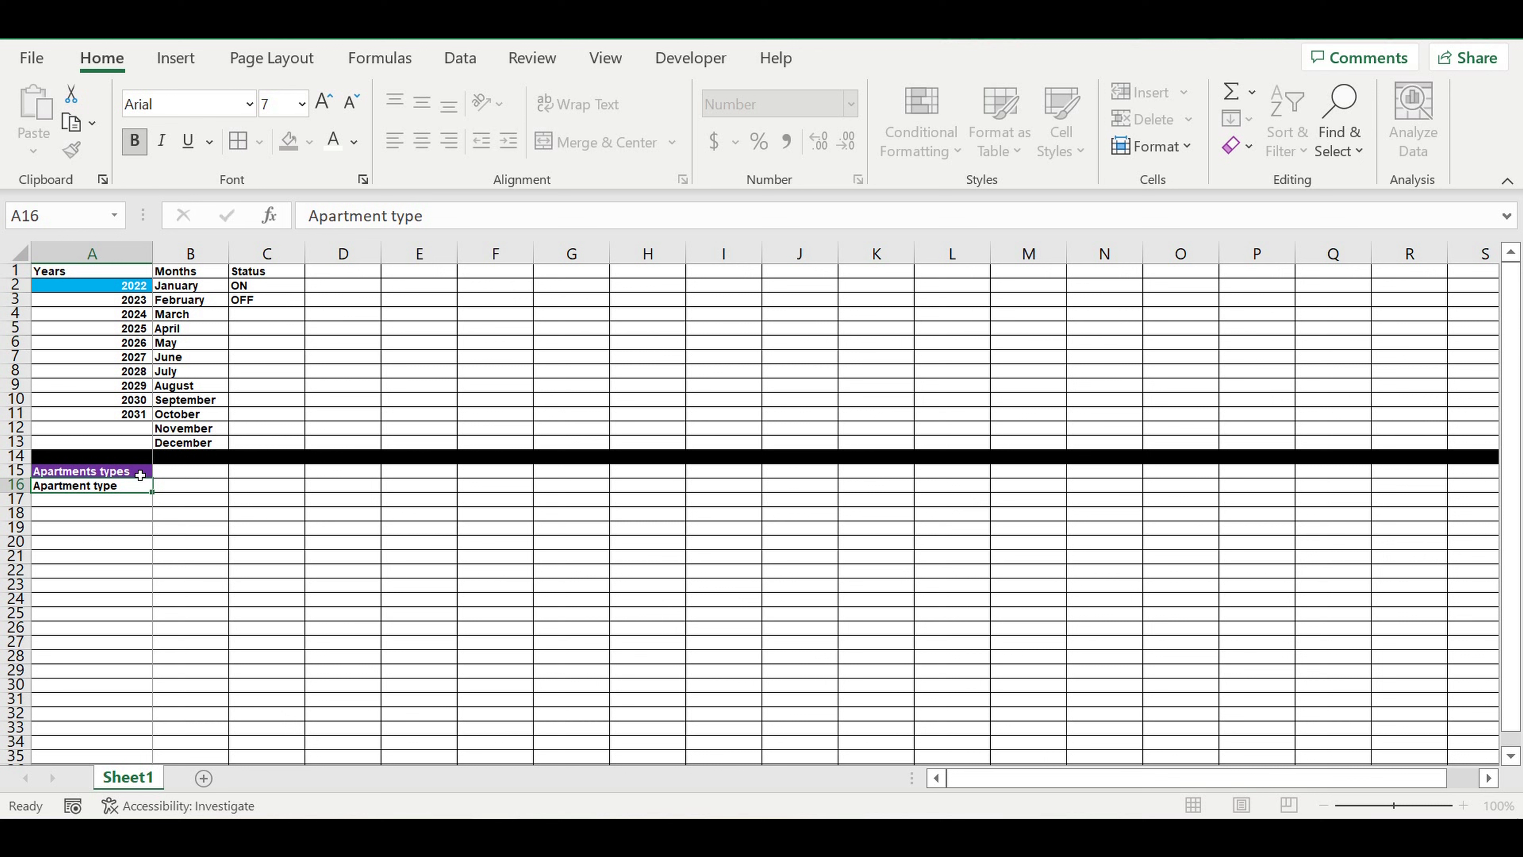
key(Up)
key(Right)
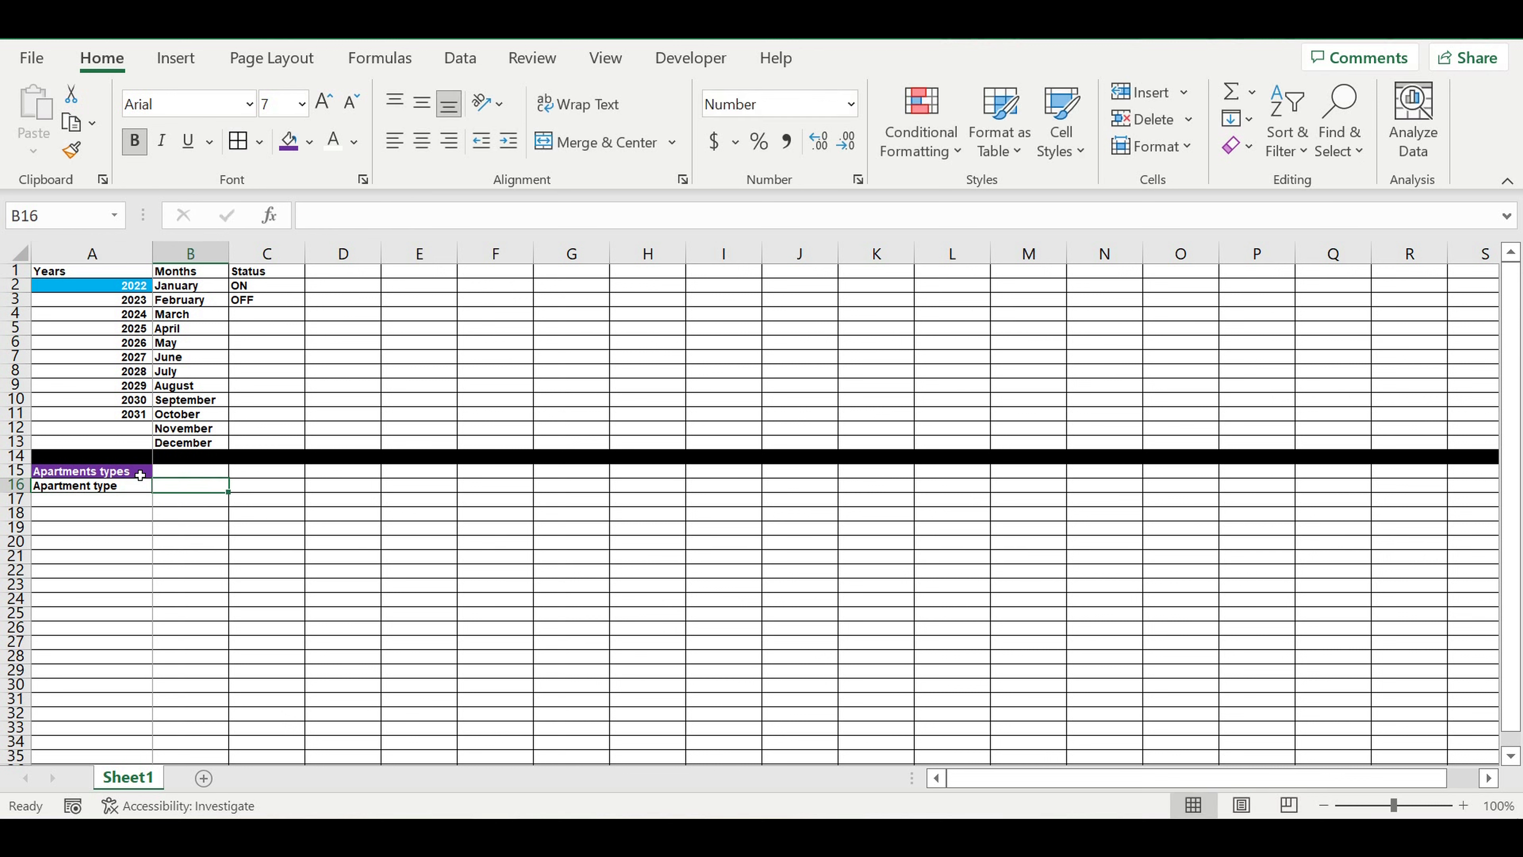
text(Status)
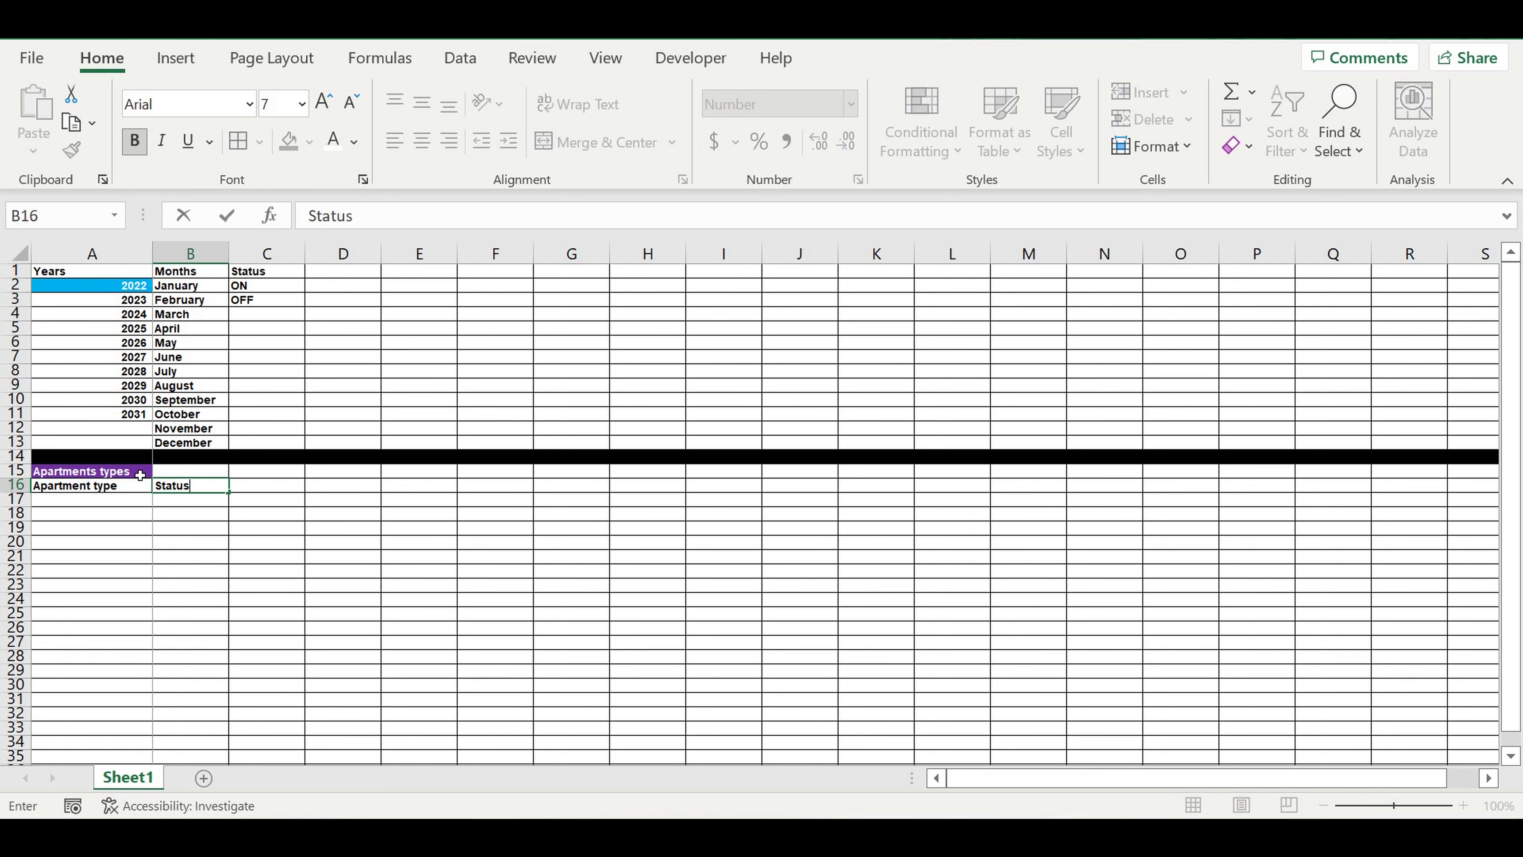
key(Return)
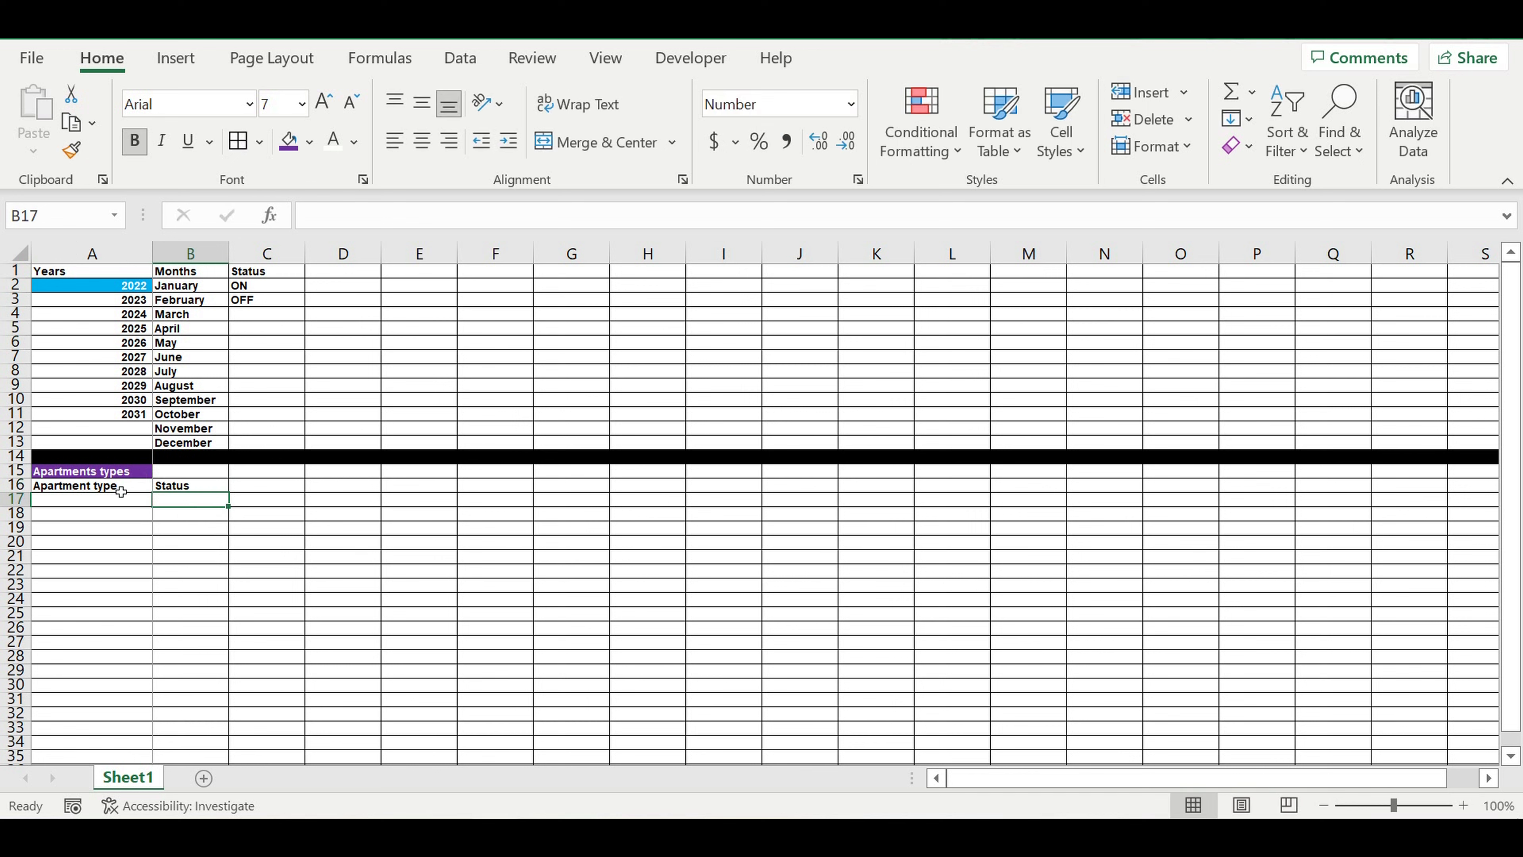
Step: Centre the headings in A16:B16 and fill them with the lightest theme blue
click(121, 489)
drag(120, 489, 215, 489)
click(423, 147)
click(310, 142)
click(450, 235)
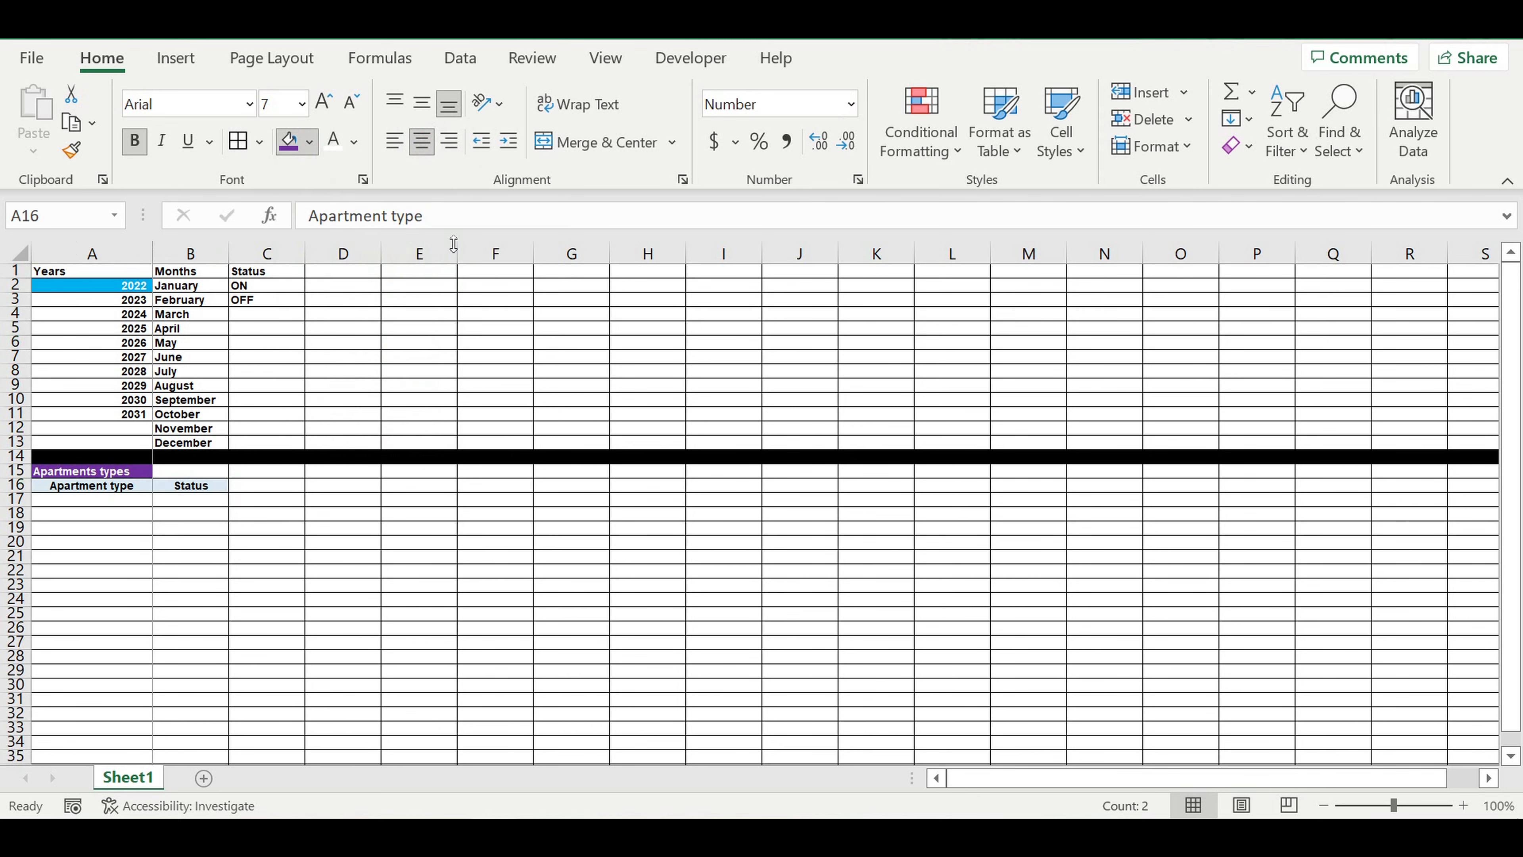
Step: Enter Studio in cell A17 and 1 bedroom in A18, and fill the series down to 3 bedroom in A20
click(246, 503)
click(120, 503)
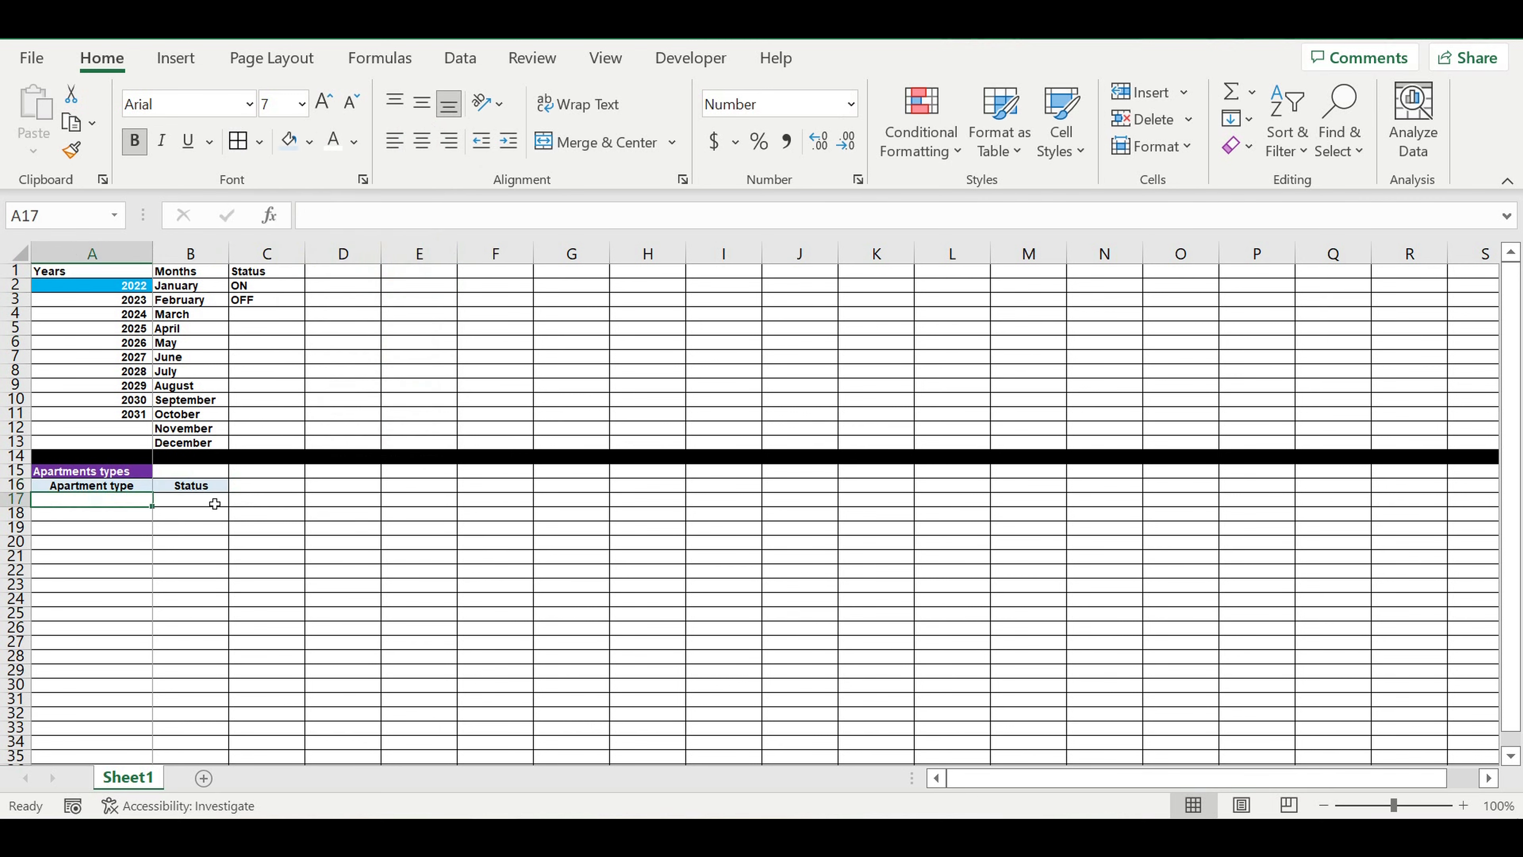
text(S)
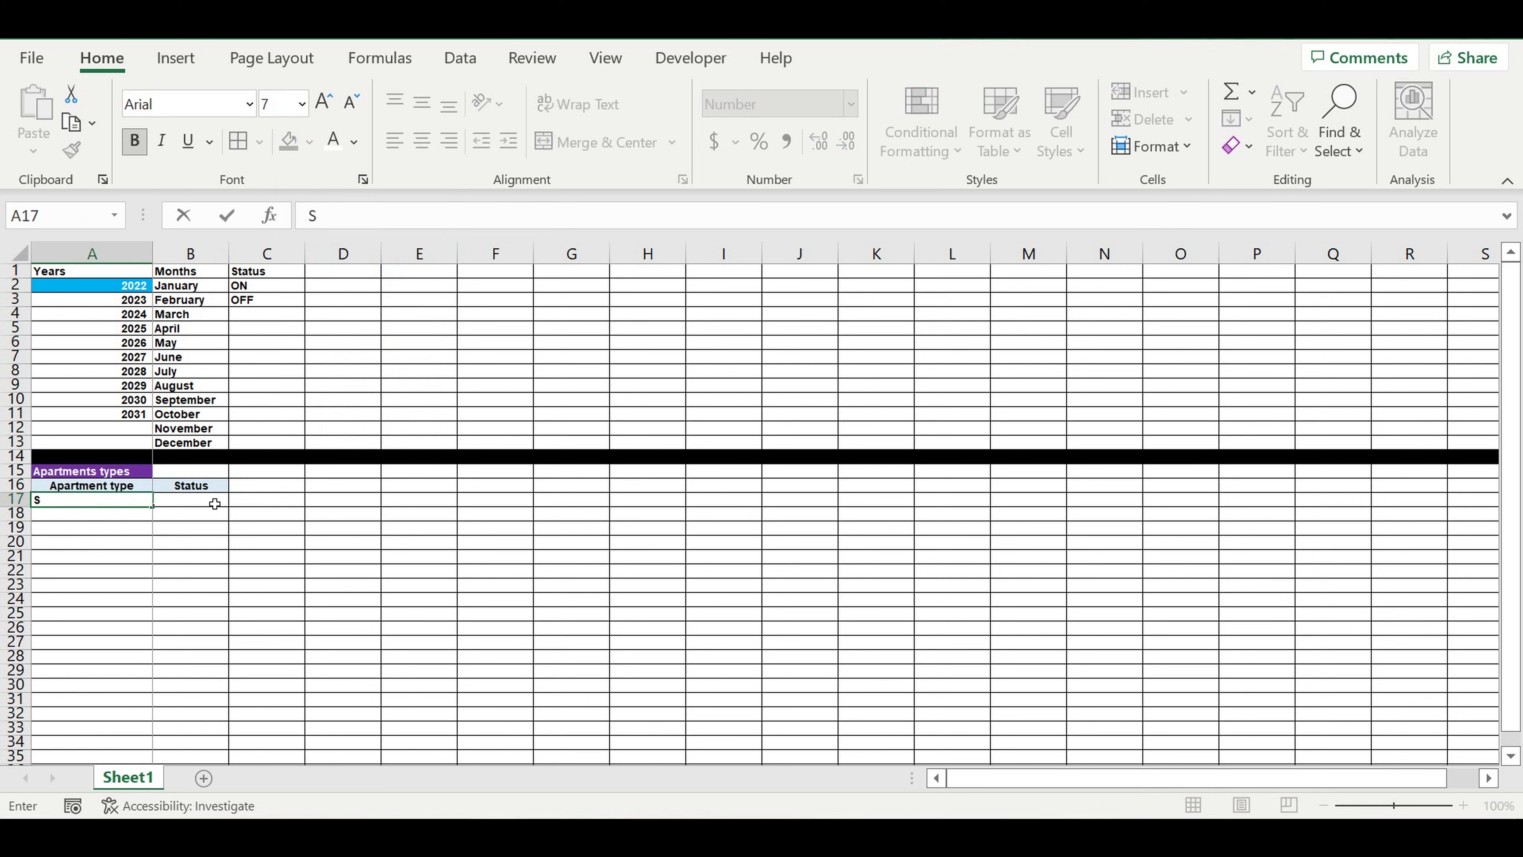
text(tudio)
key(Return)
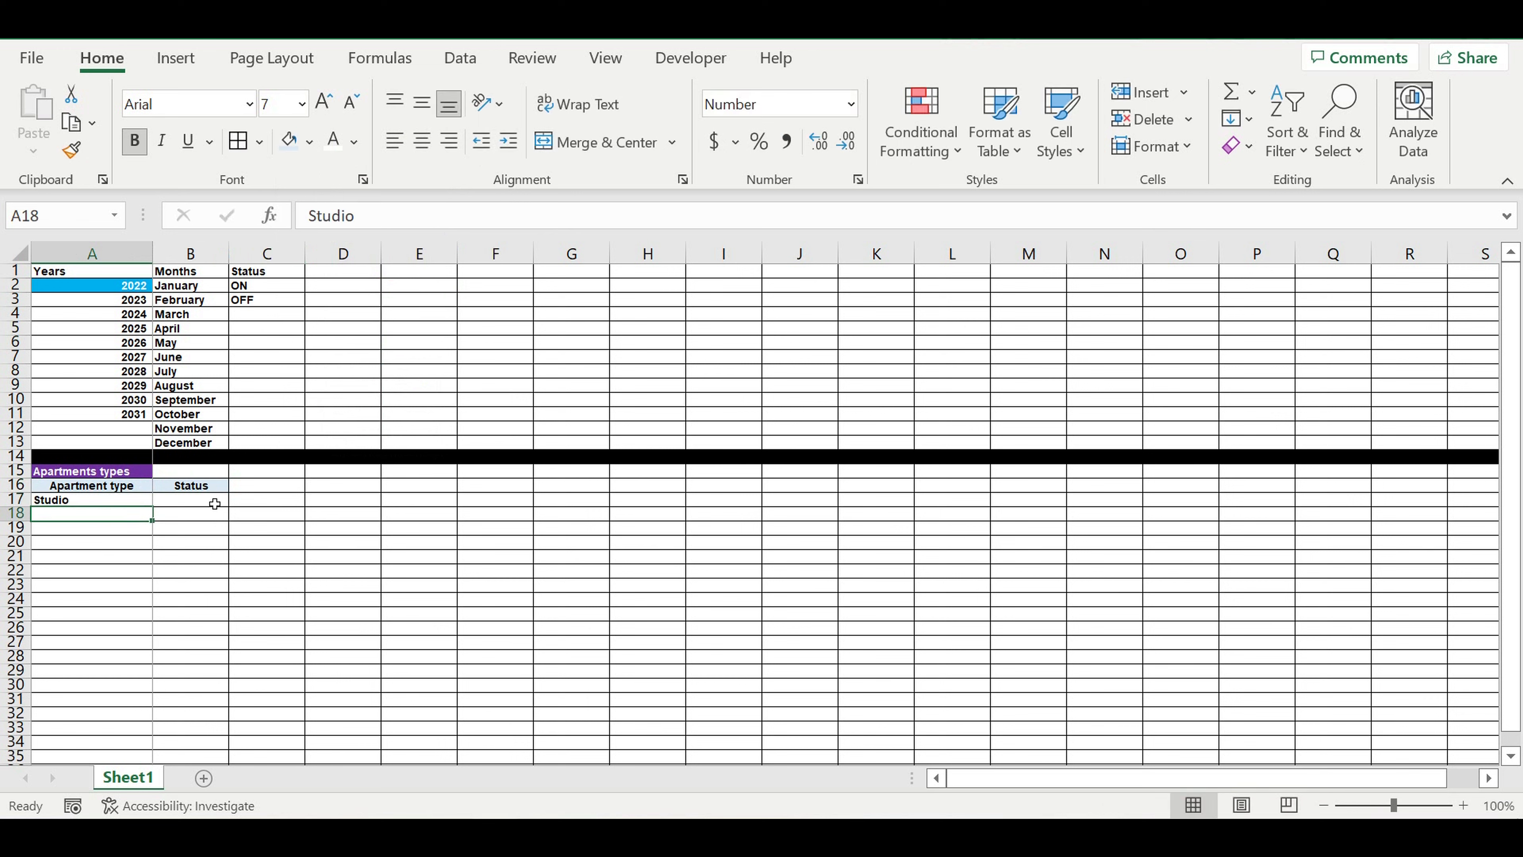
text(1 bedroom)
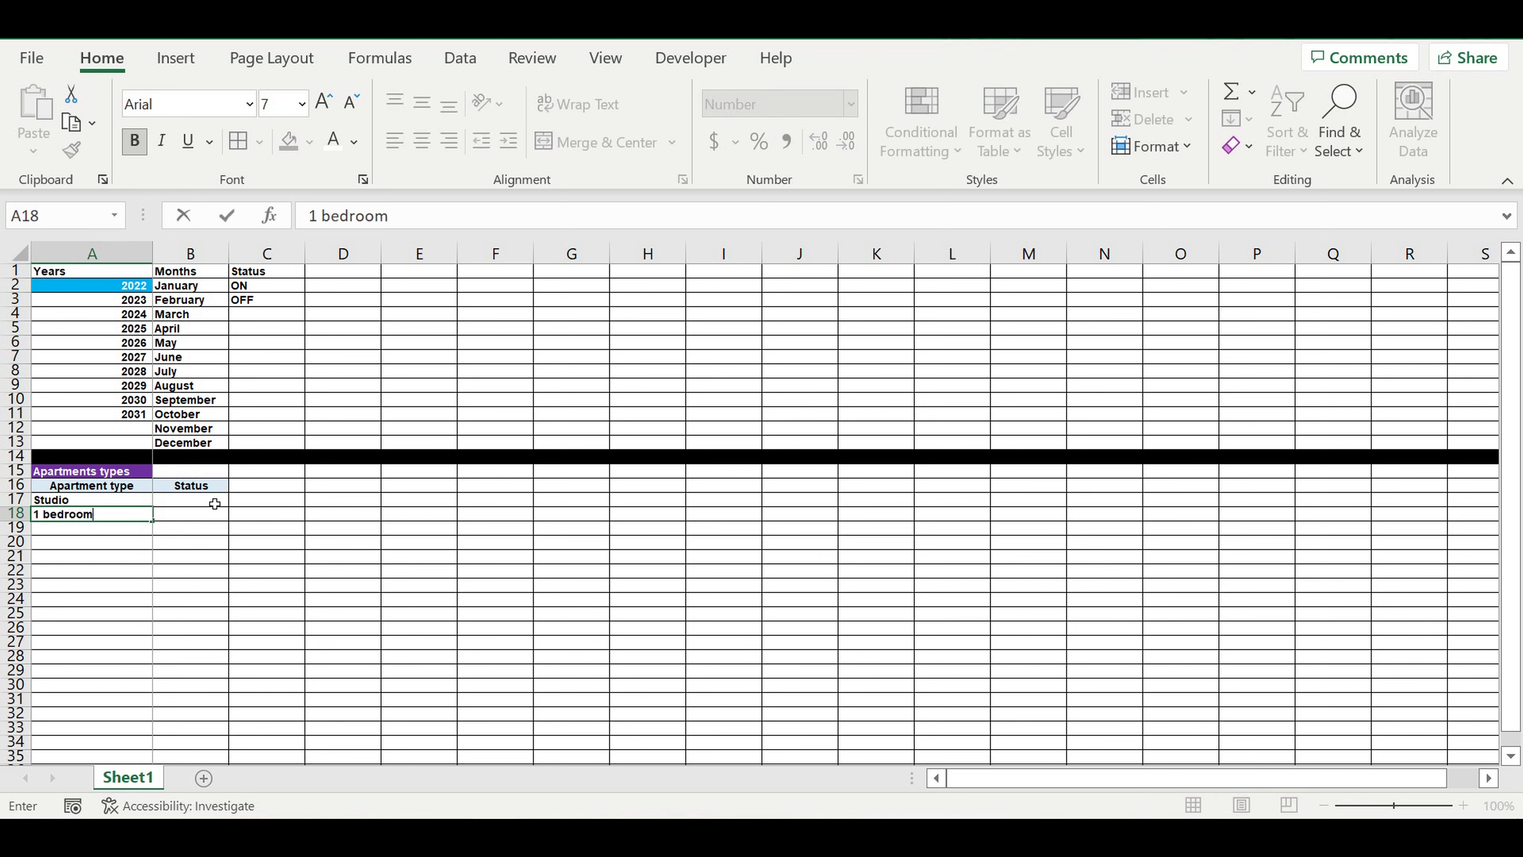
key(Return)
click(123, 516)
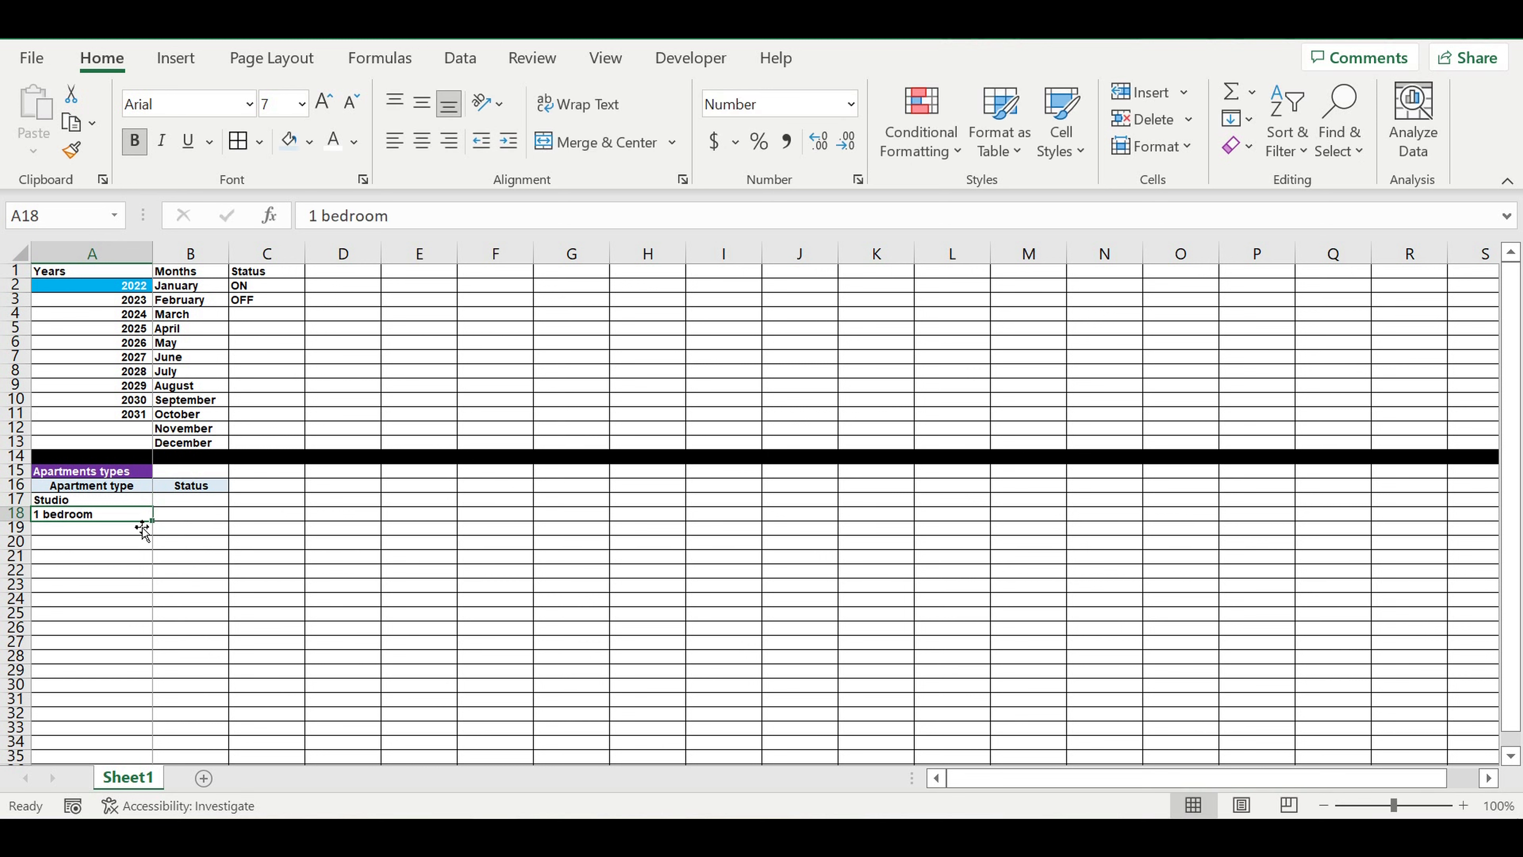
drag(152, 519, 153, 545)
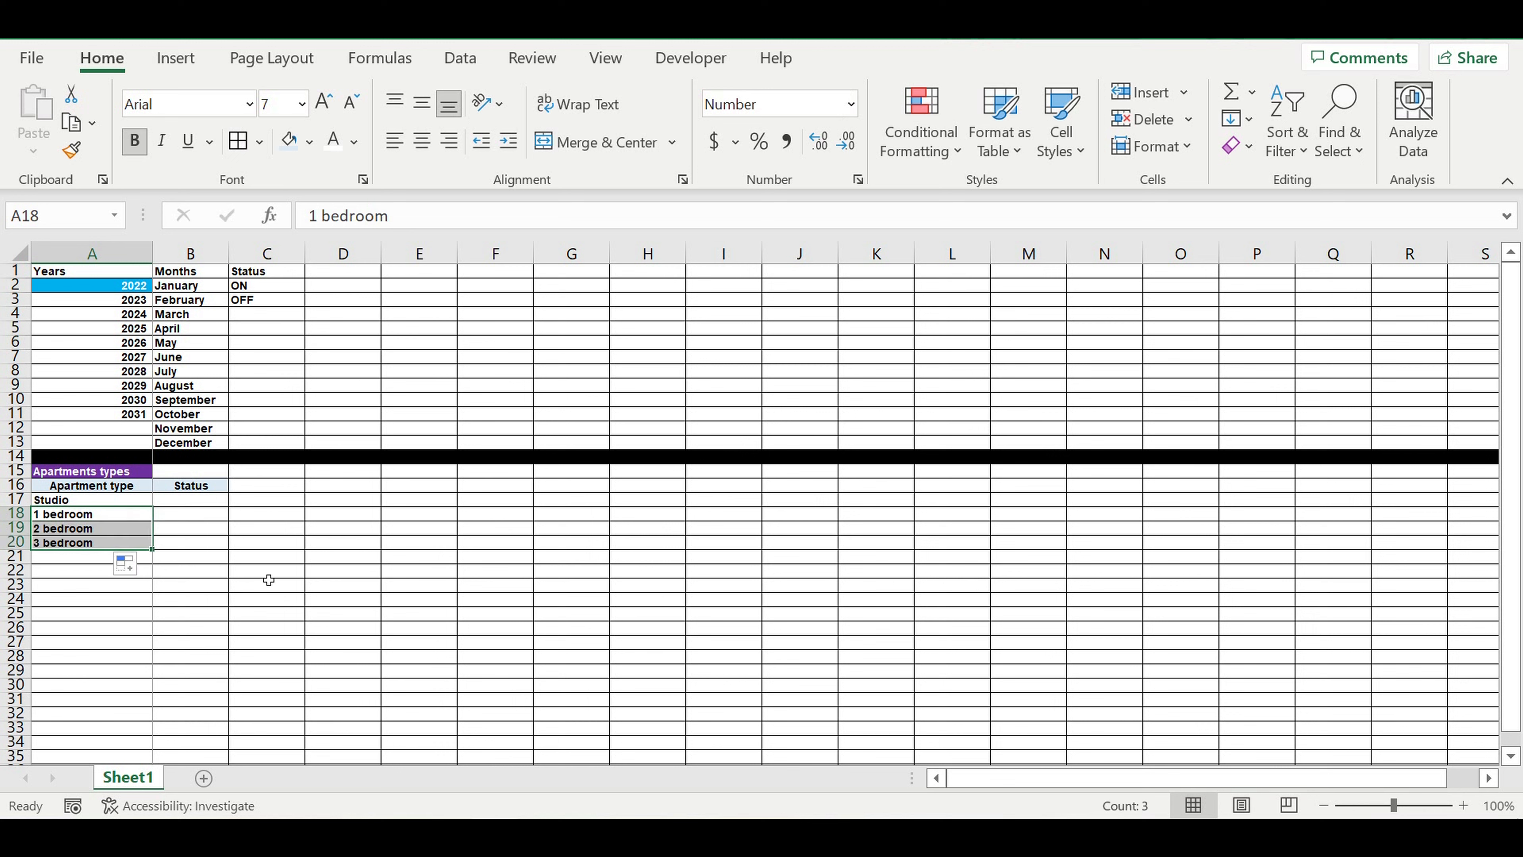
Step: Fill the whole of row 21 with black as a separator below the apartment types
click(266, 572)
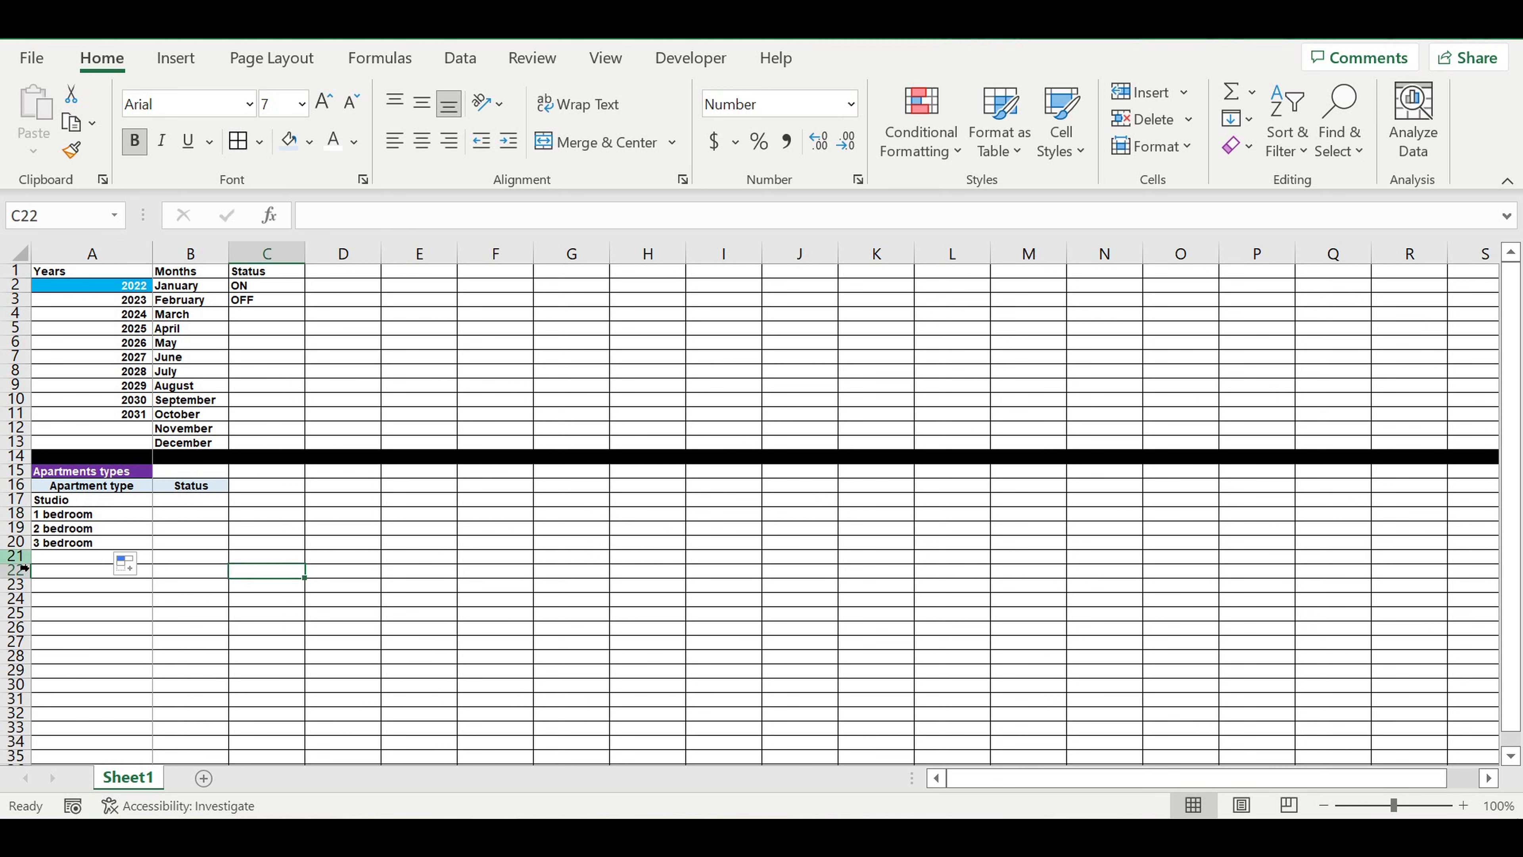
click(16, 556)
click(310, 142)
click(309, 203)
Step: Increase the indent of the apartment types in A17:A20 by one level
drag(84, 500, 81, 543)
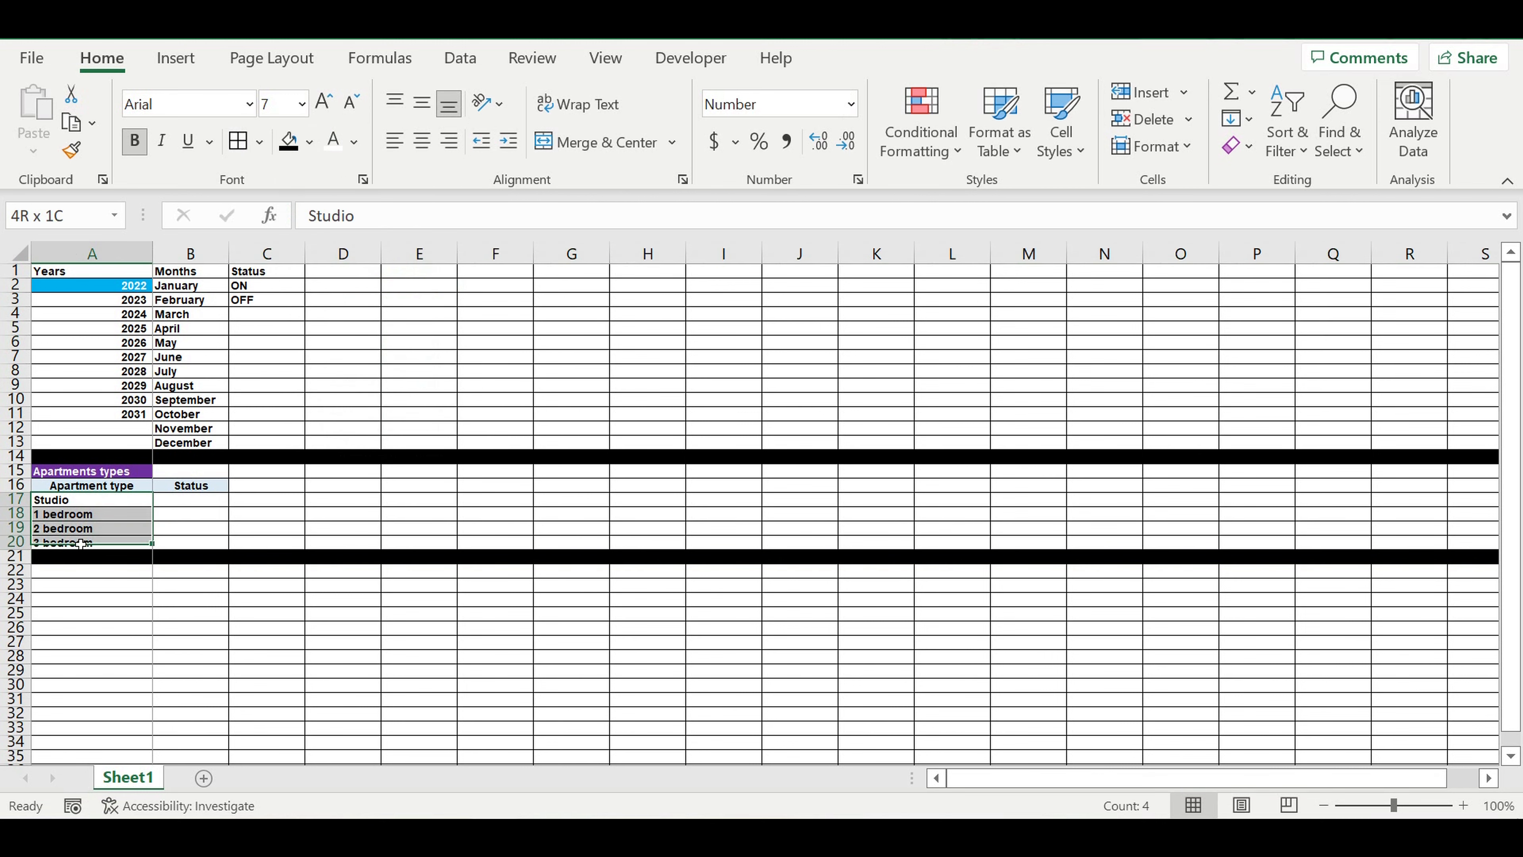
click(509, 140)
click(372, 474)
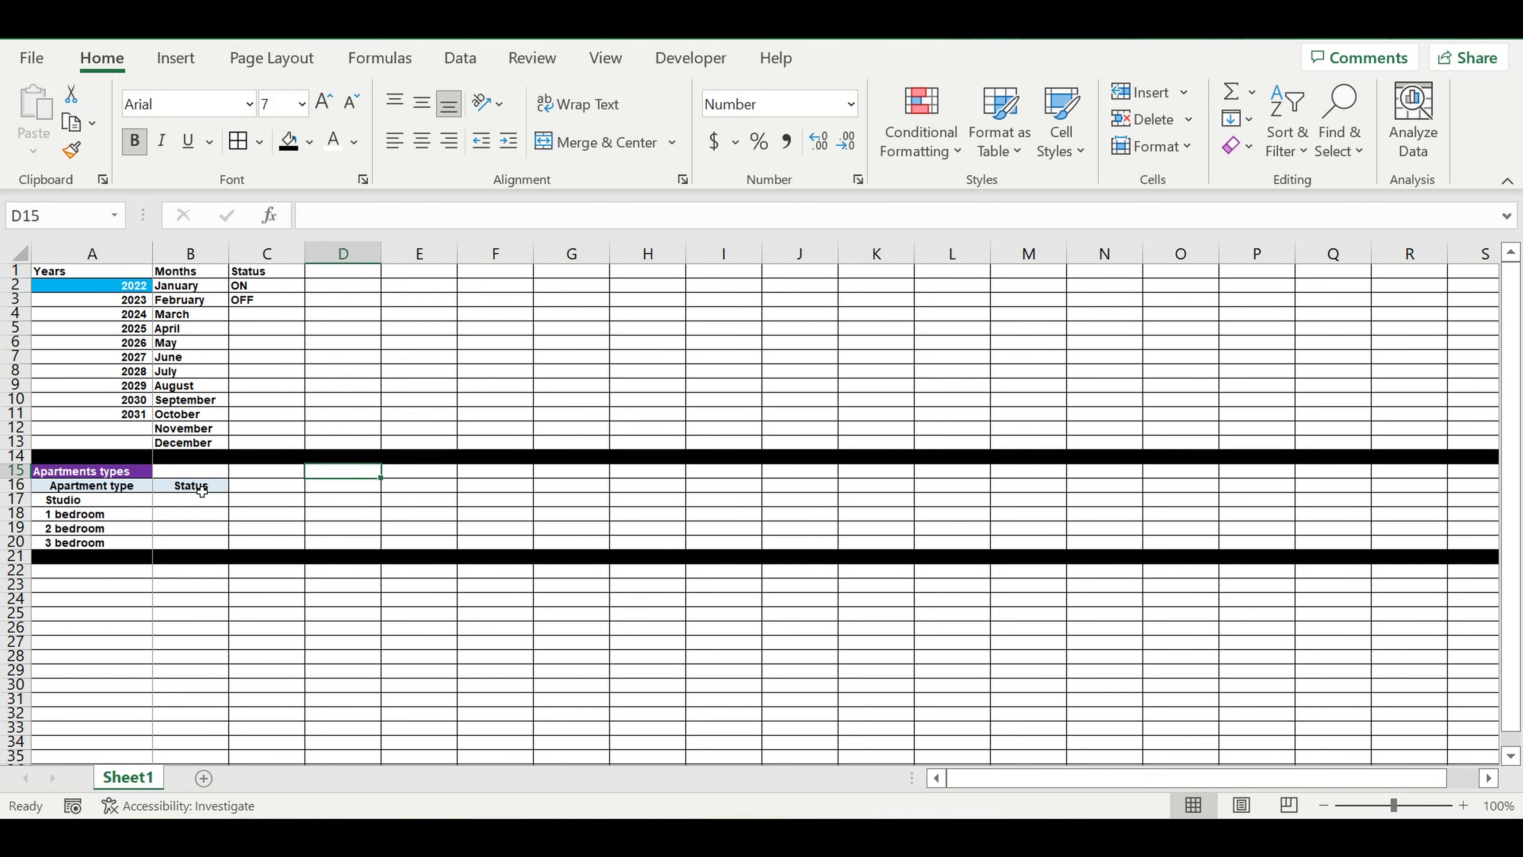
Step: Copy the Status heading from cell B16 across to C16
click(201, 490)
drag(228, 492, 282, 498)
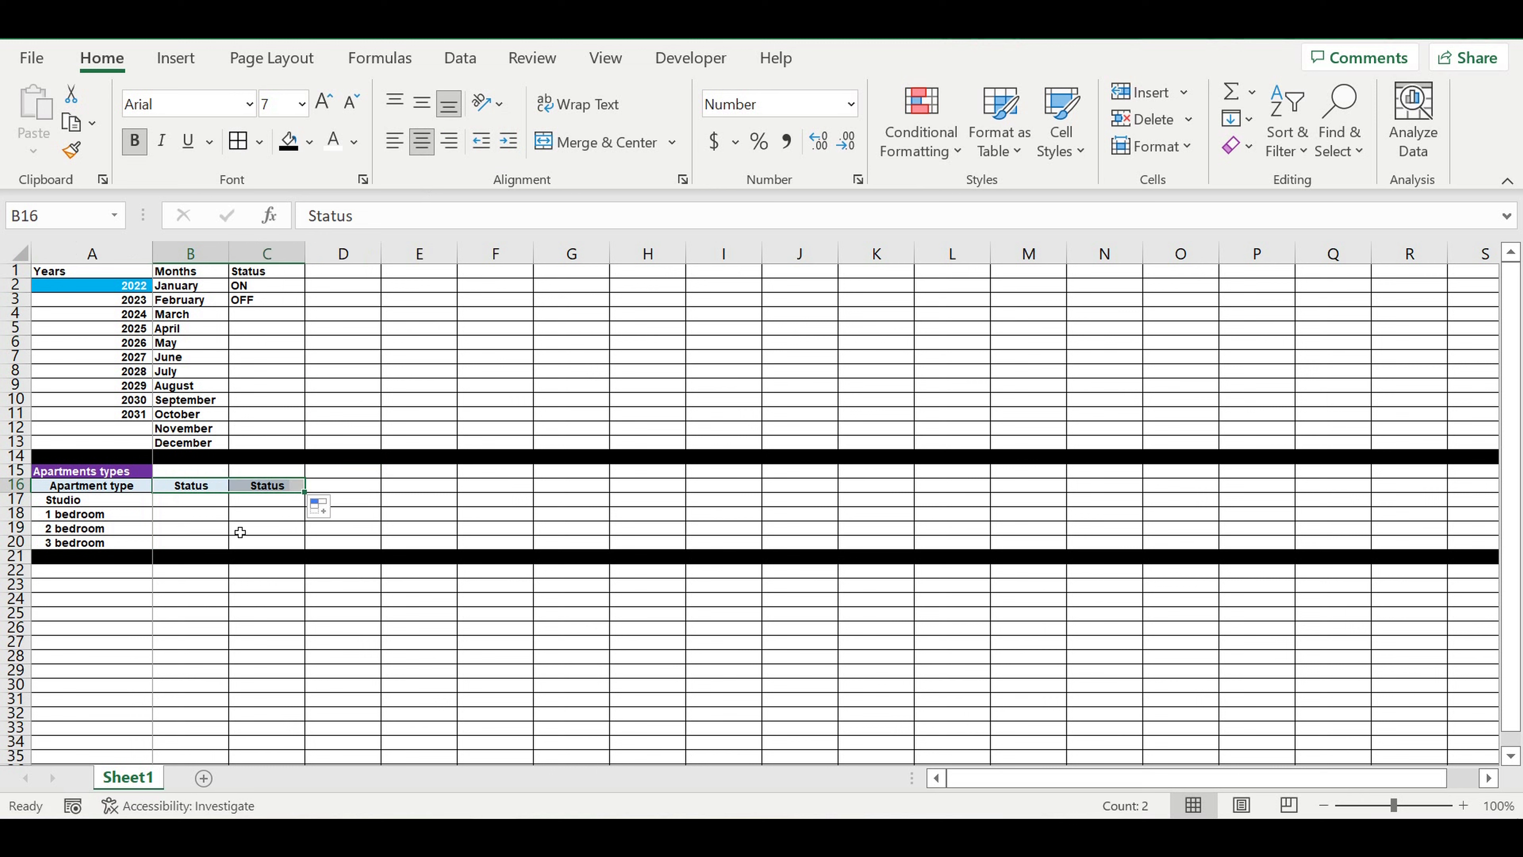
click(243, 532)
Step: Add a List data validation to cell B17 with =$C$2:$C$3 as its source
click(216, 504)
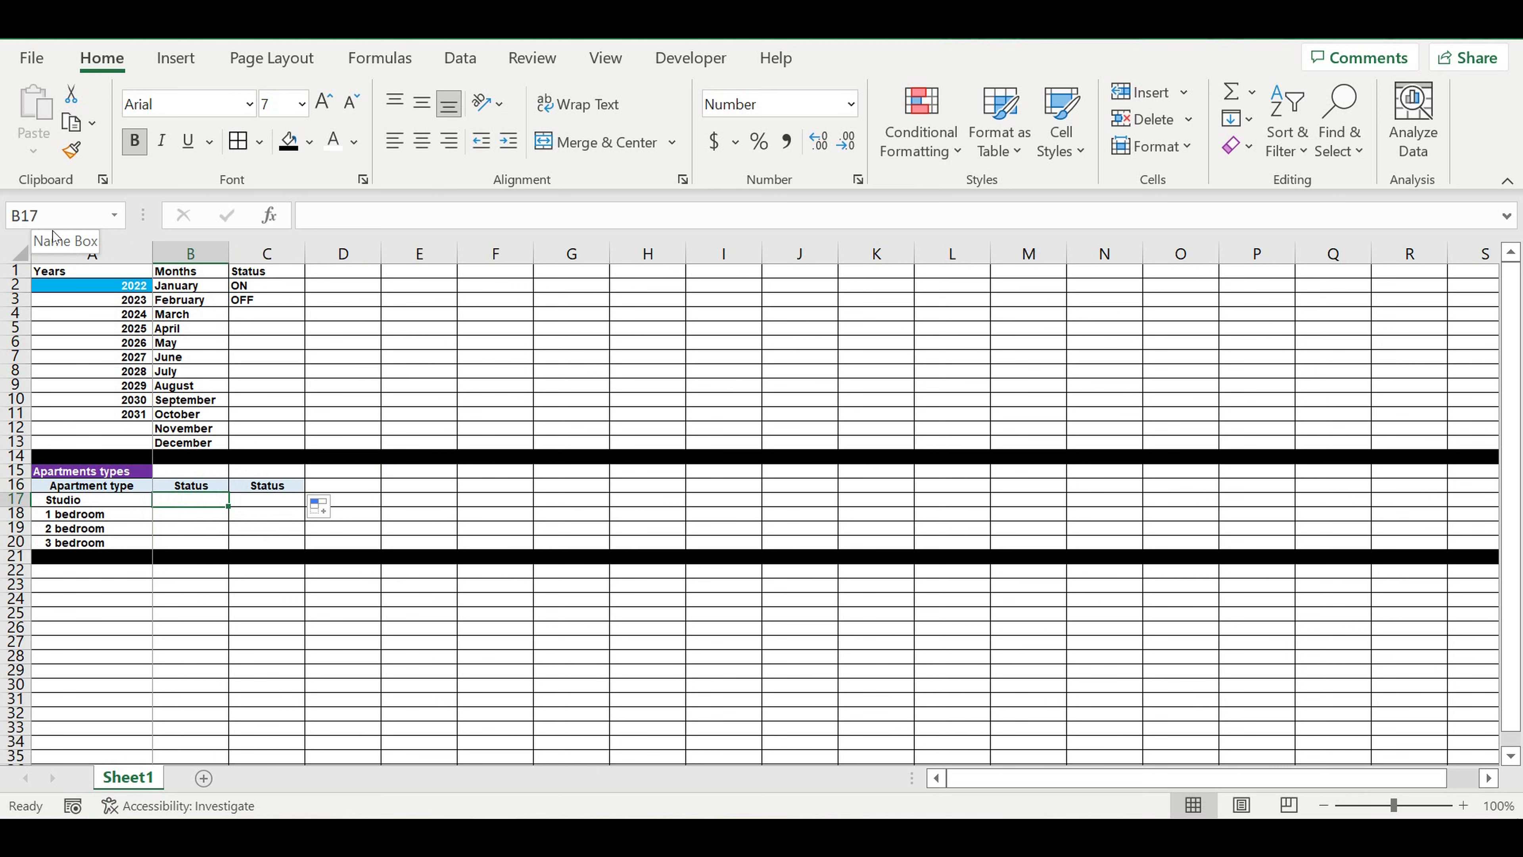
click(599, 60)
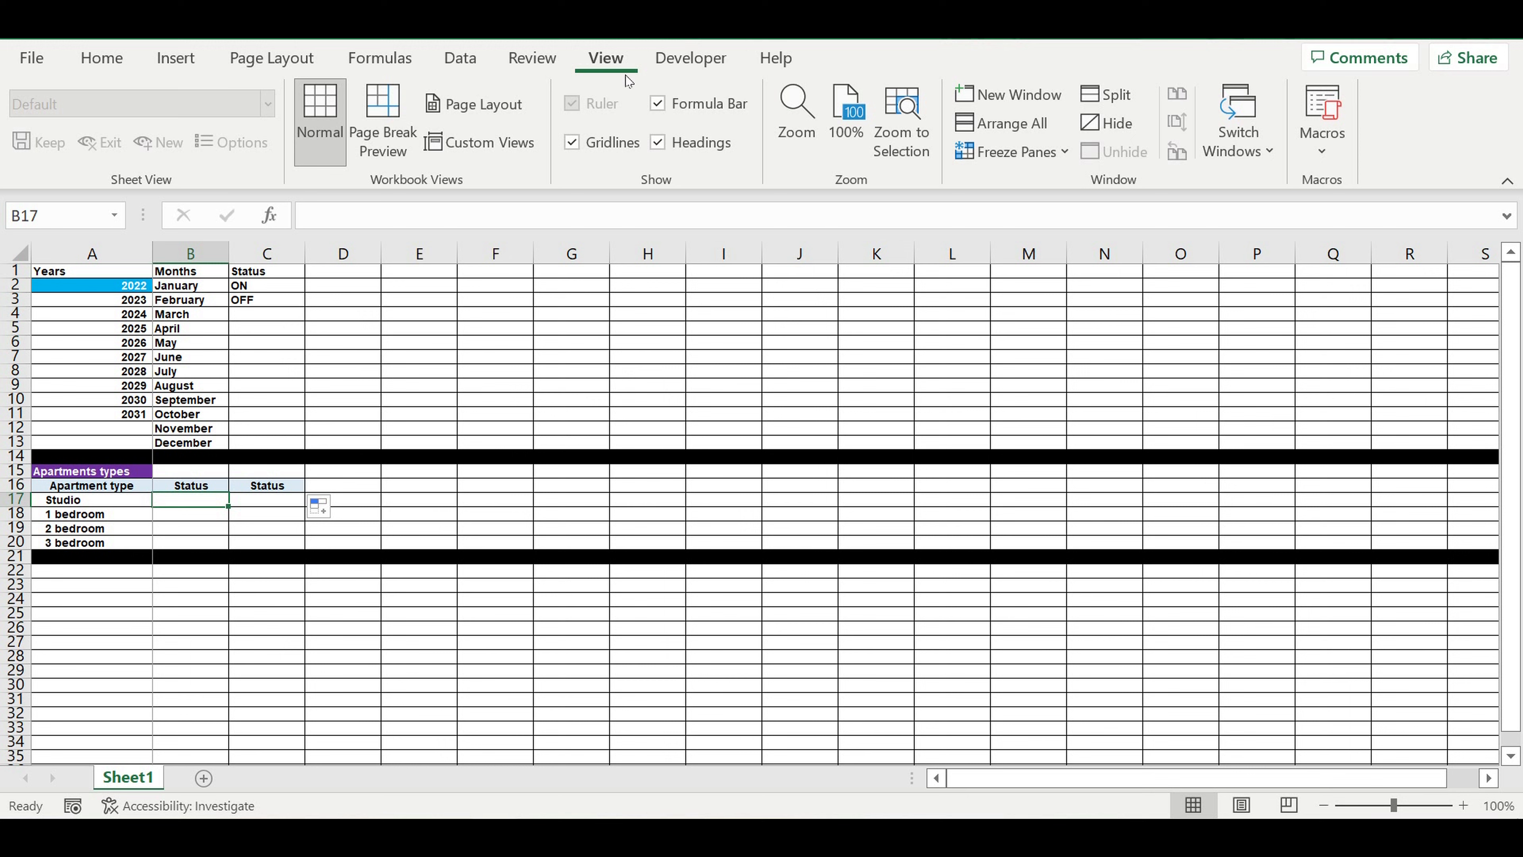
click(460, 60)
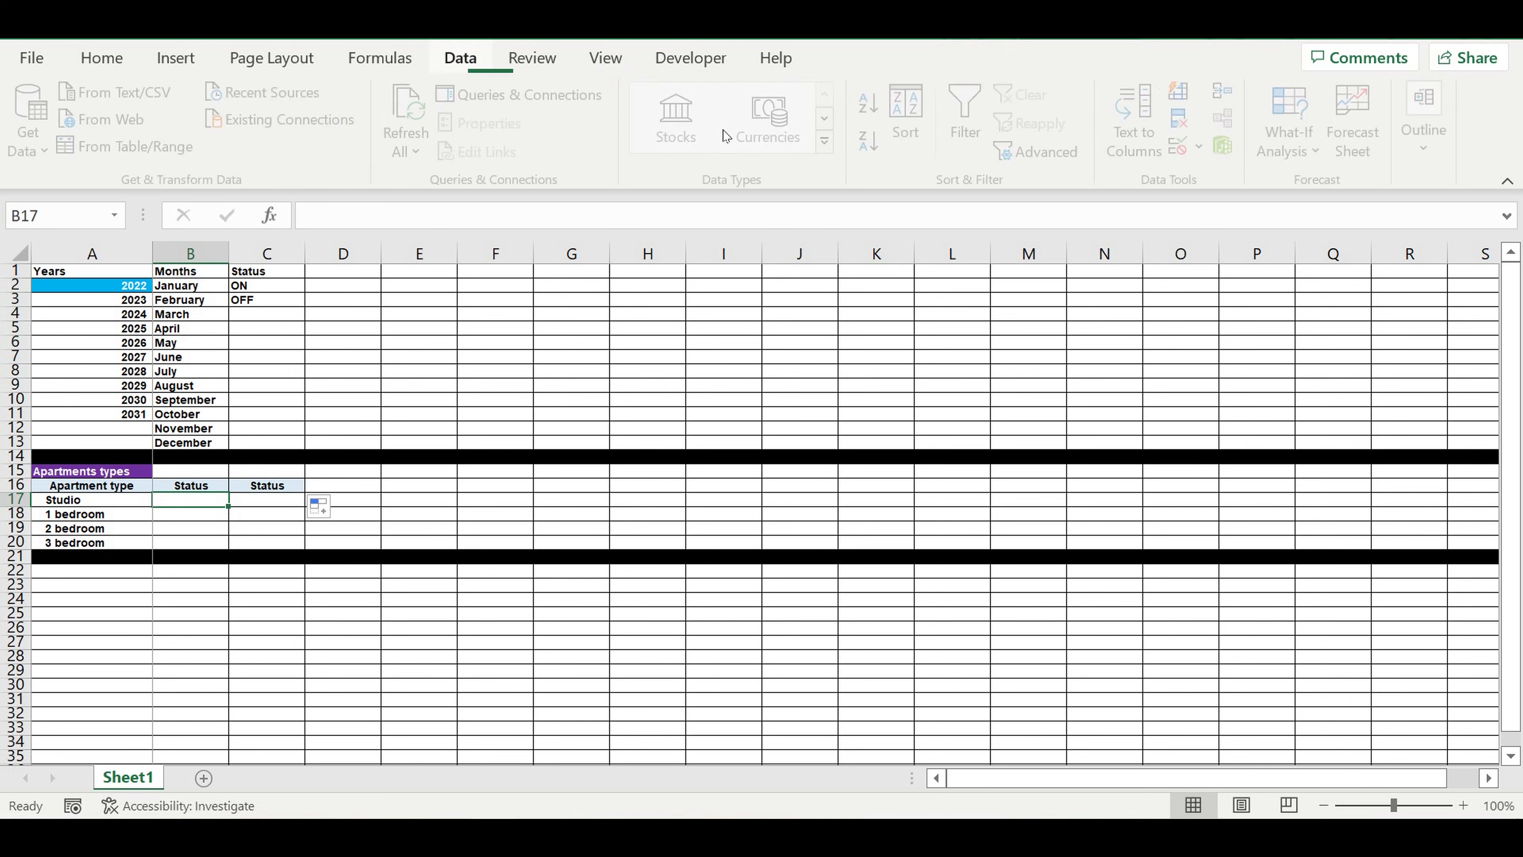
click(1206, 151)
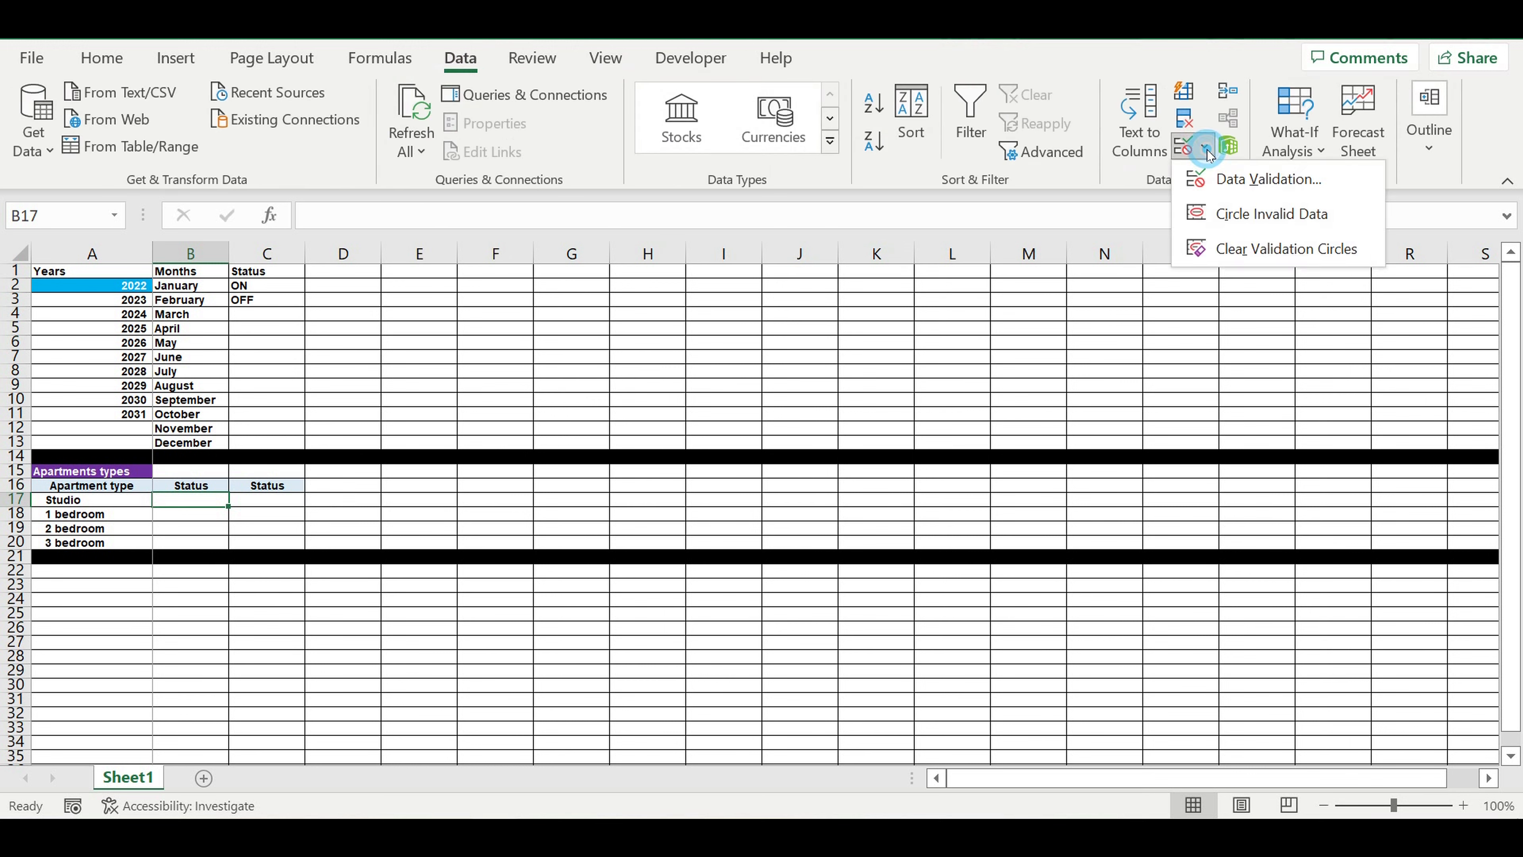
click(1208, 178)
click(583, 143)
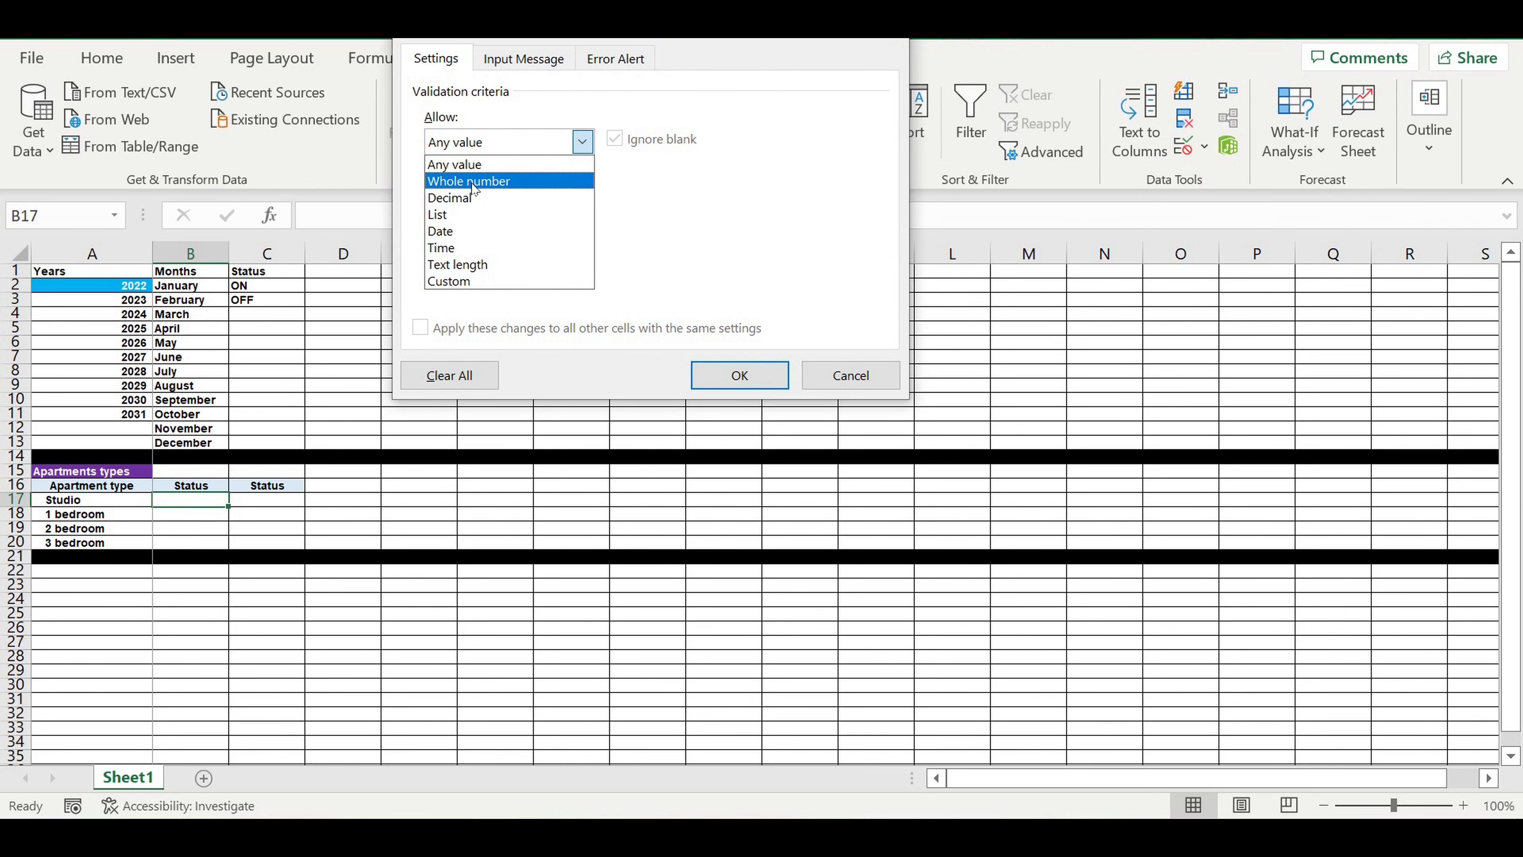
click(444, 214)
click(743, 244)
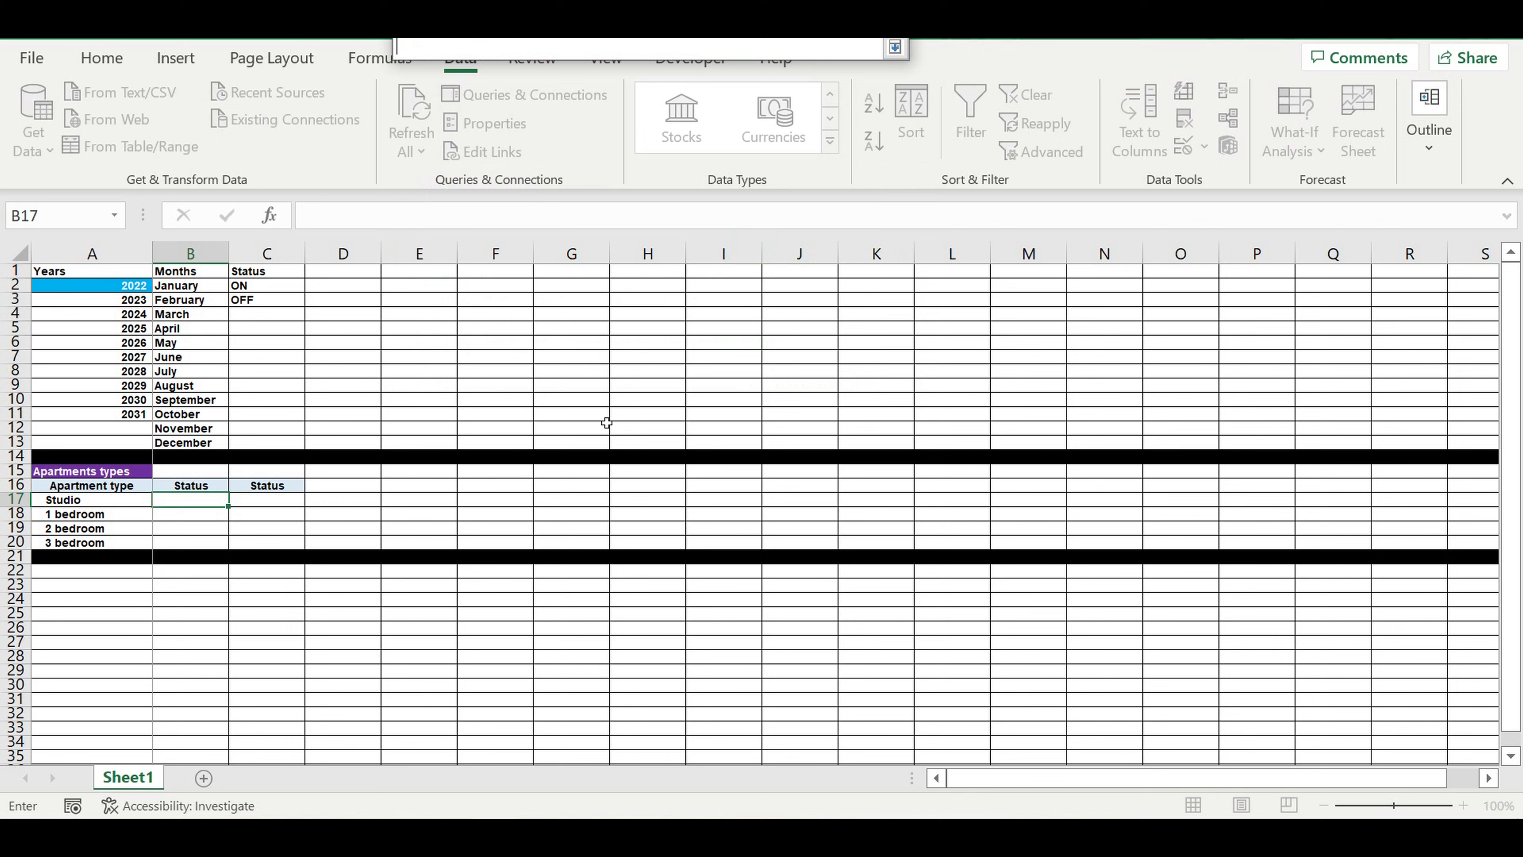
drag(264, 285, 279, 301)
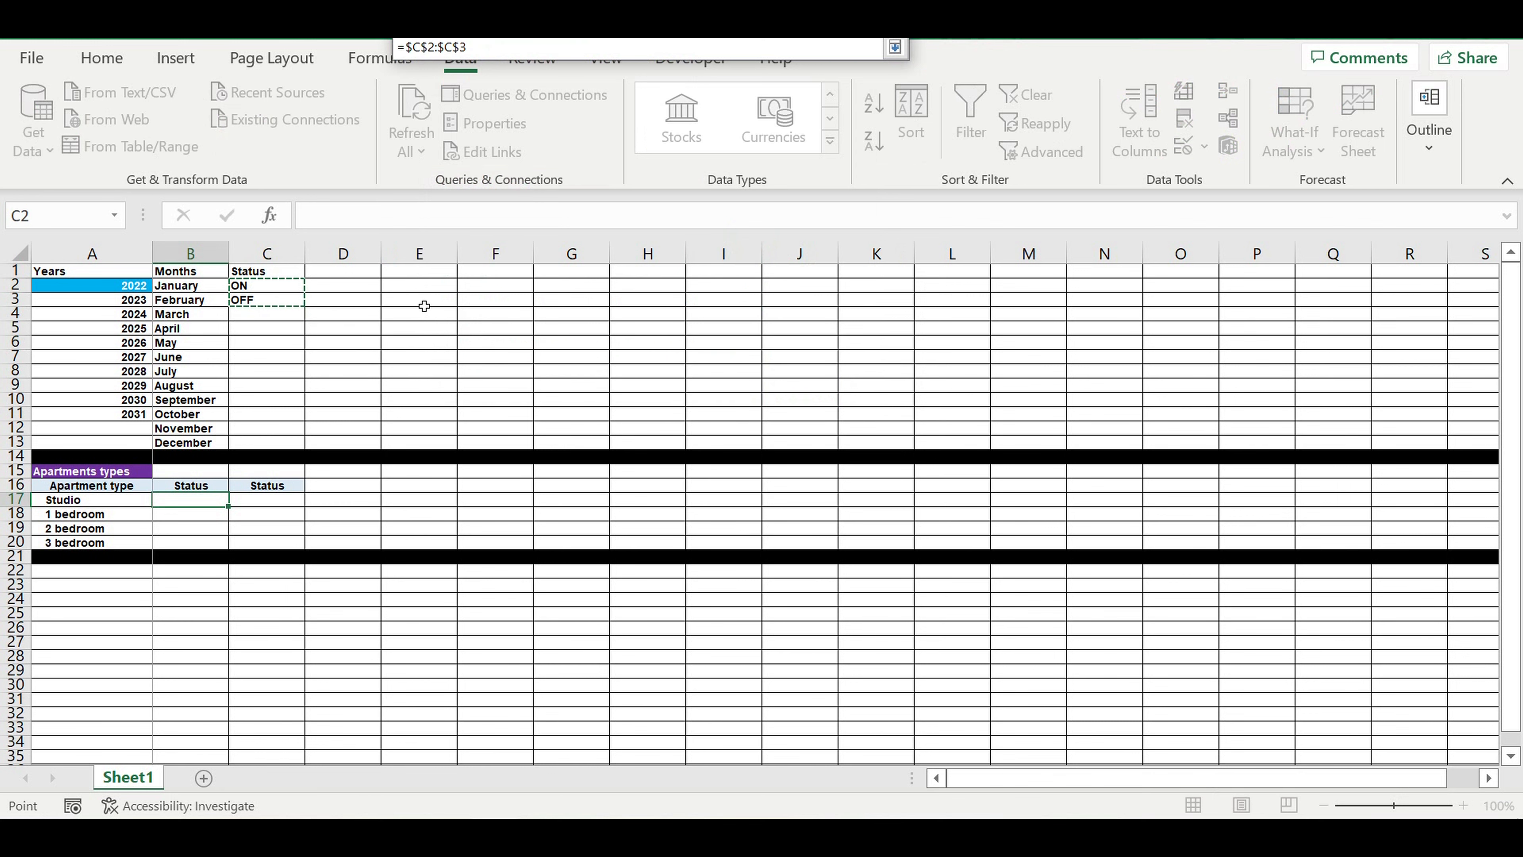
key(Return)
key(Return)
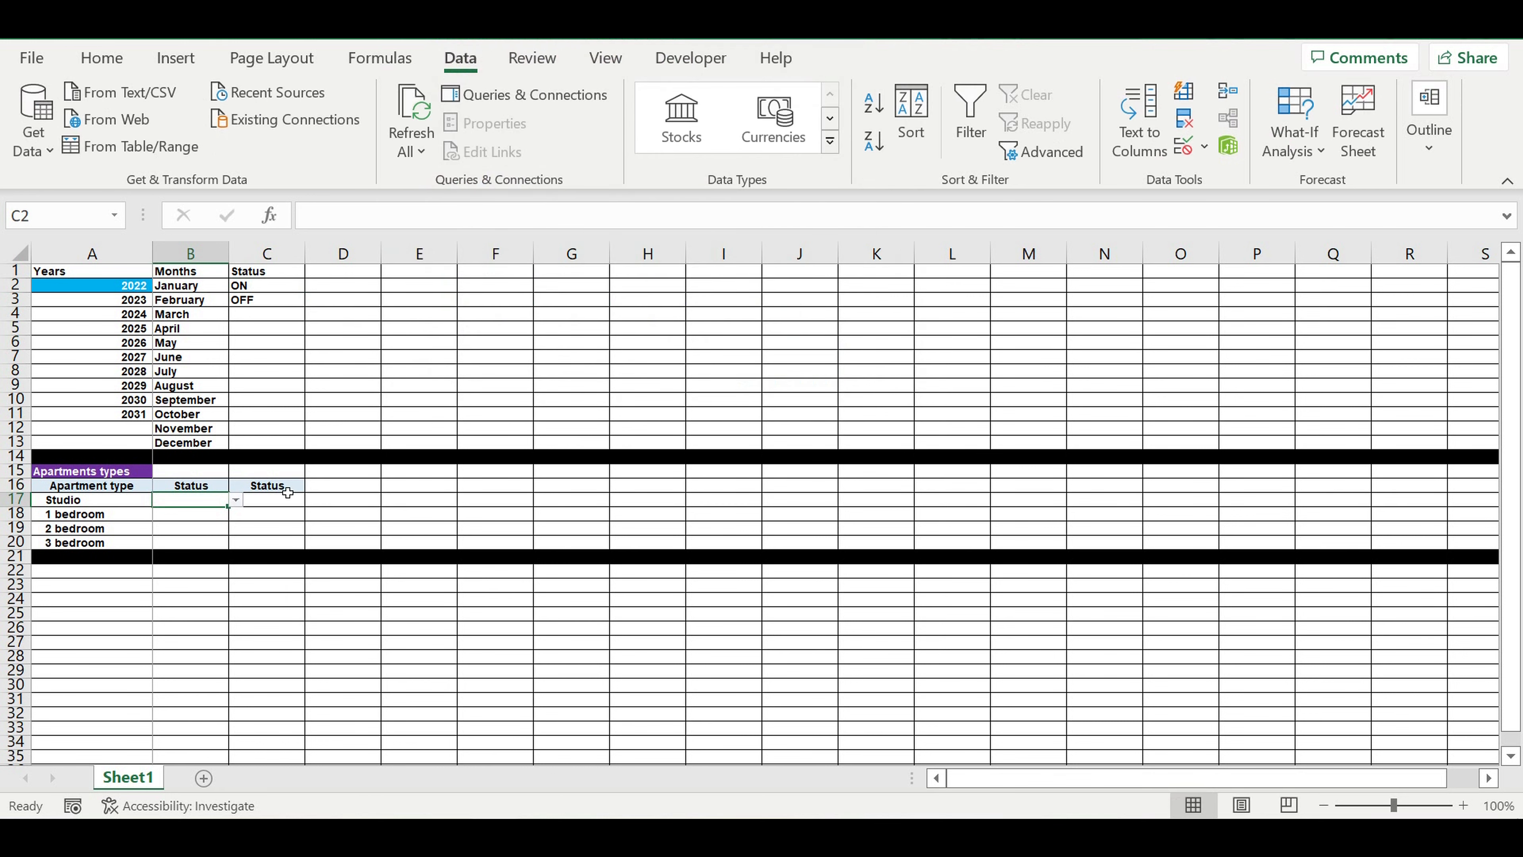
Step: Choose ON from the drop-down list in cell B17 and format it as centred white text
click(235, 500)
click(249, 515)
click(101, 57)
click(422, 140)
key(Delete)
Step: Fill cell B17 with the standard light blue and copy the cell down through B20
click(310, 142)
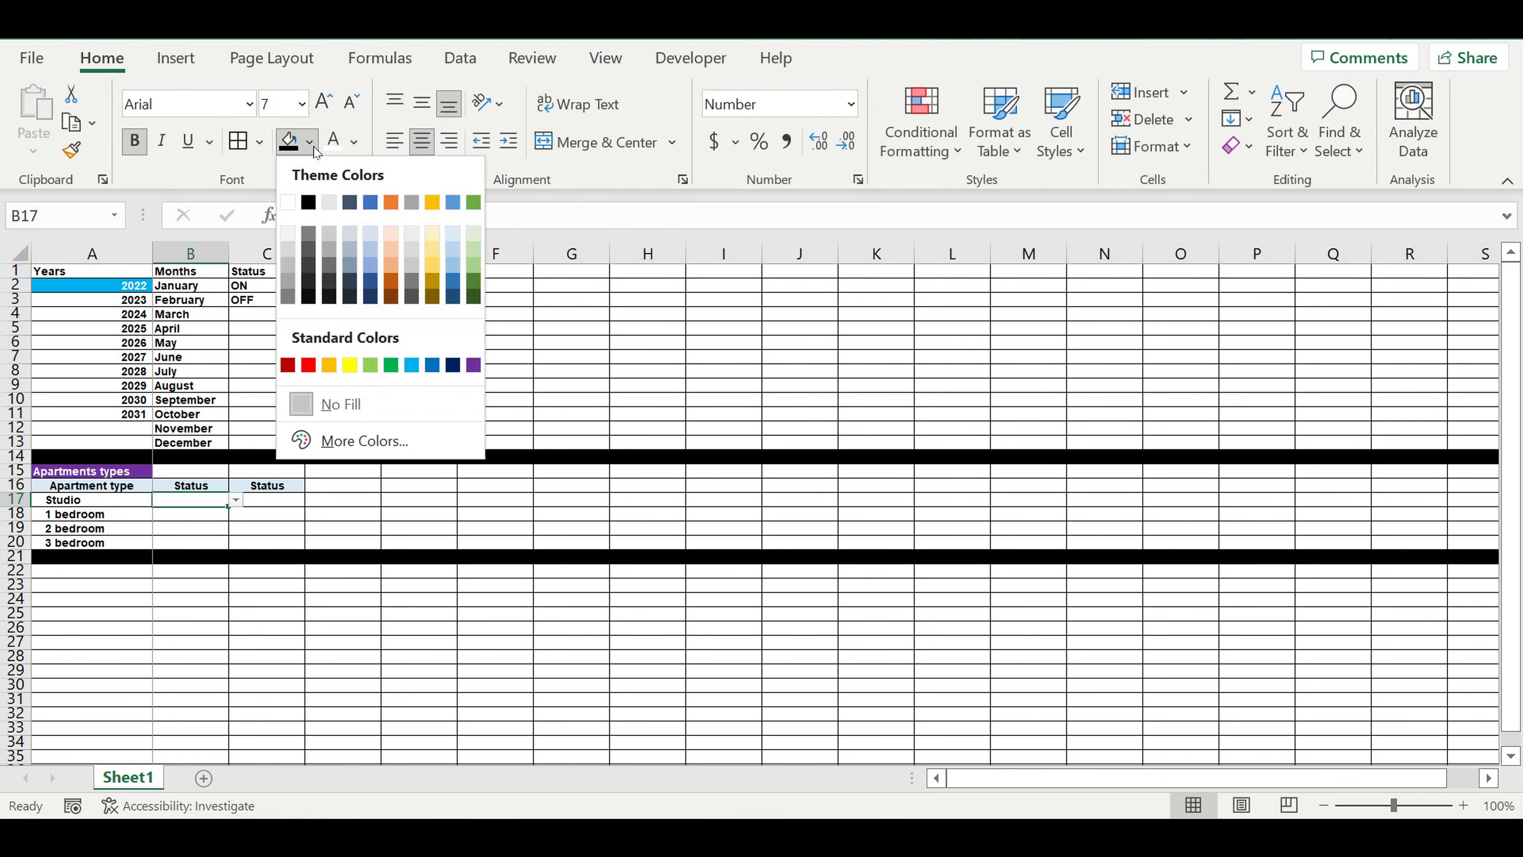
click(411, 359)
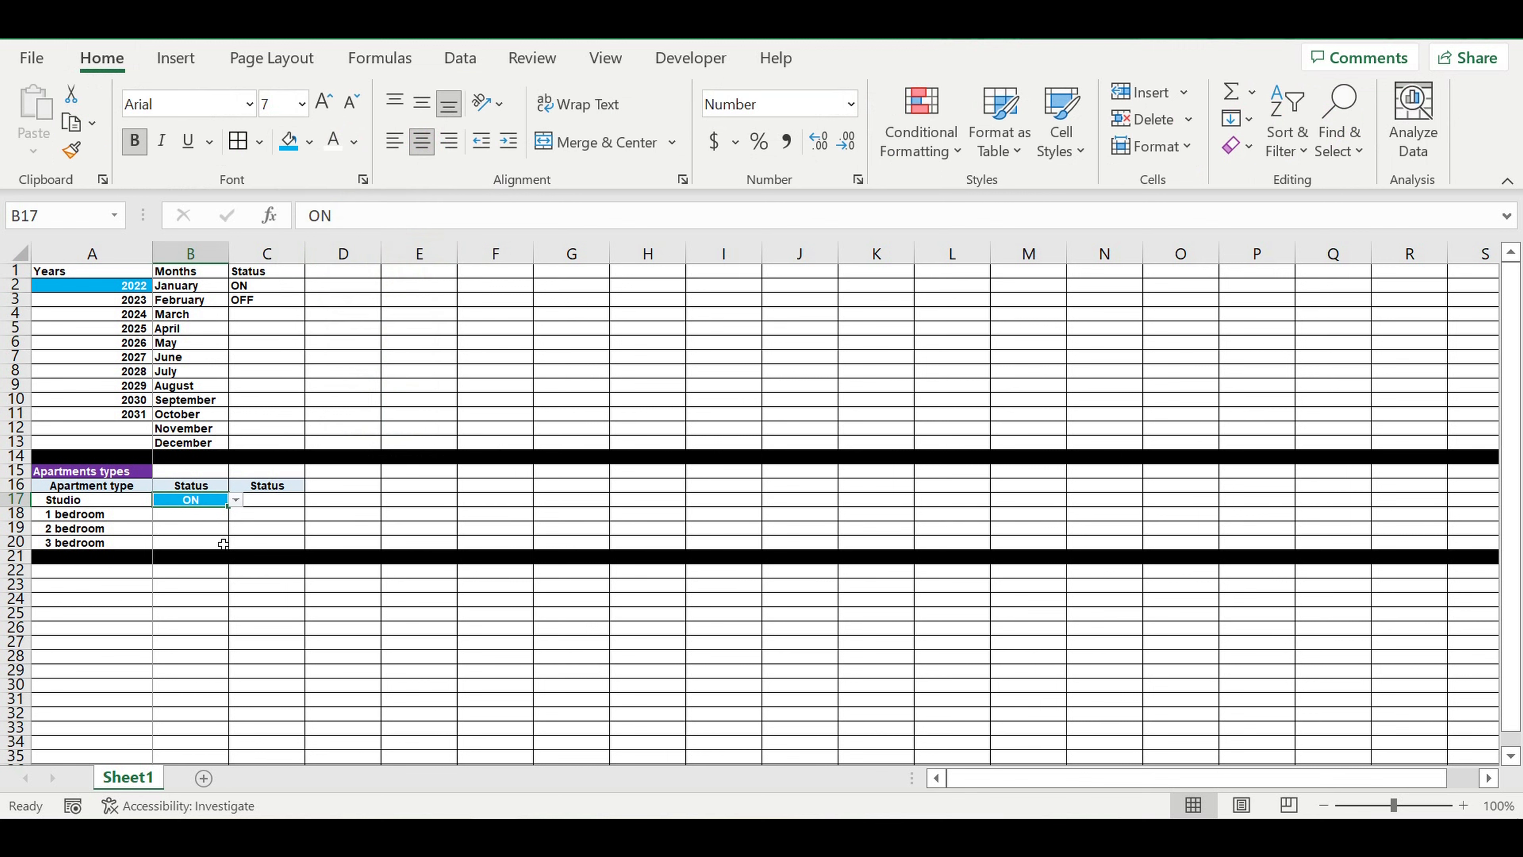
drag(228, 507, 229, 547)
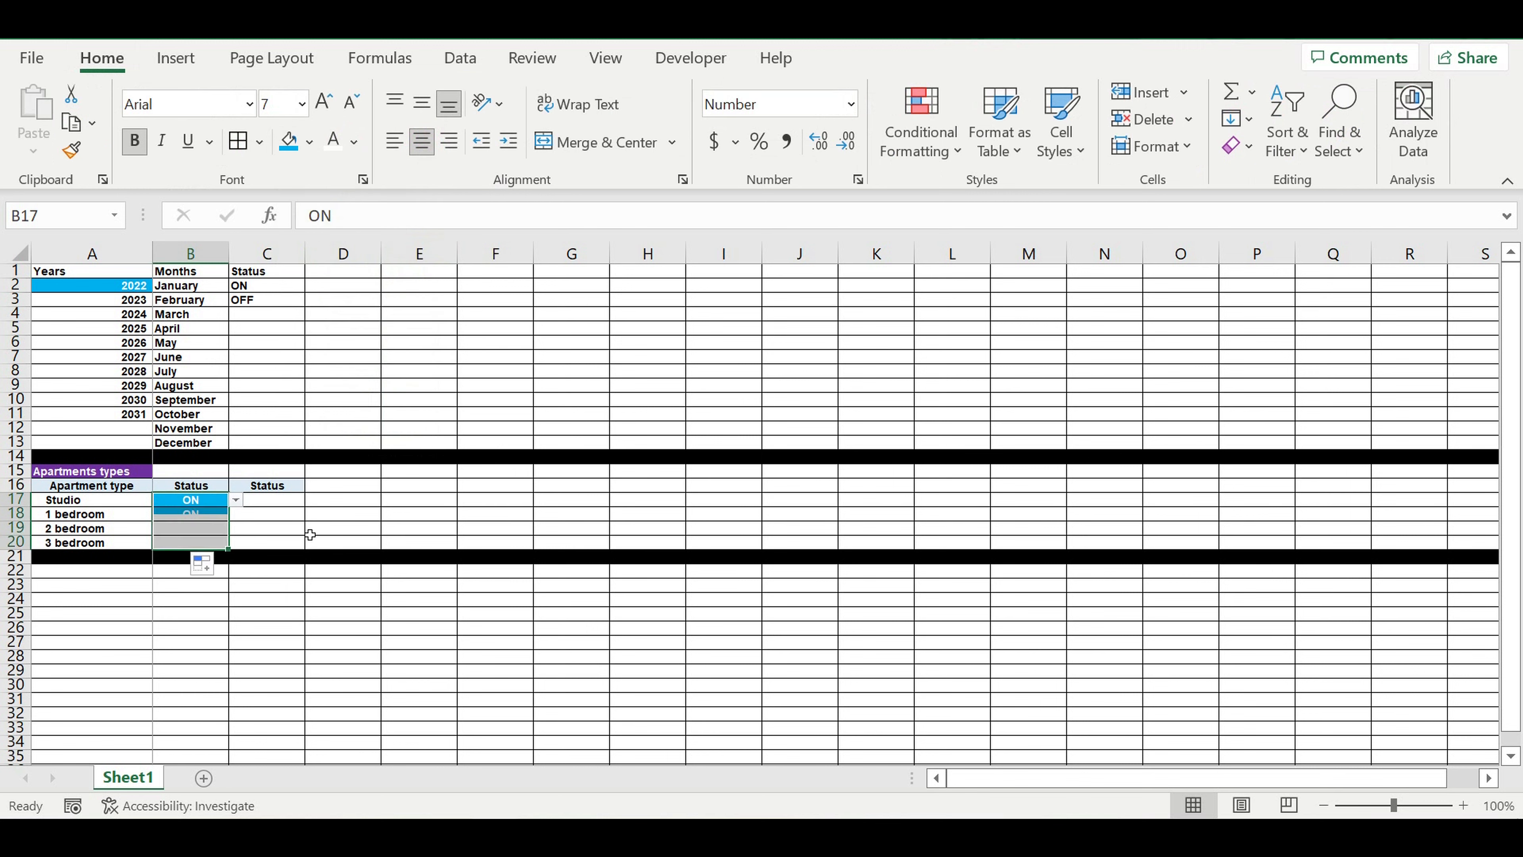
click(349, 513)
Step: Enter the formula =IF(B17=$C$2,1,0) in cell C17, with an absolute reference to the ON option
click(285, 505)
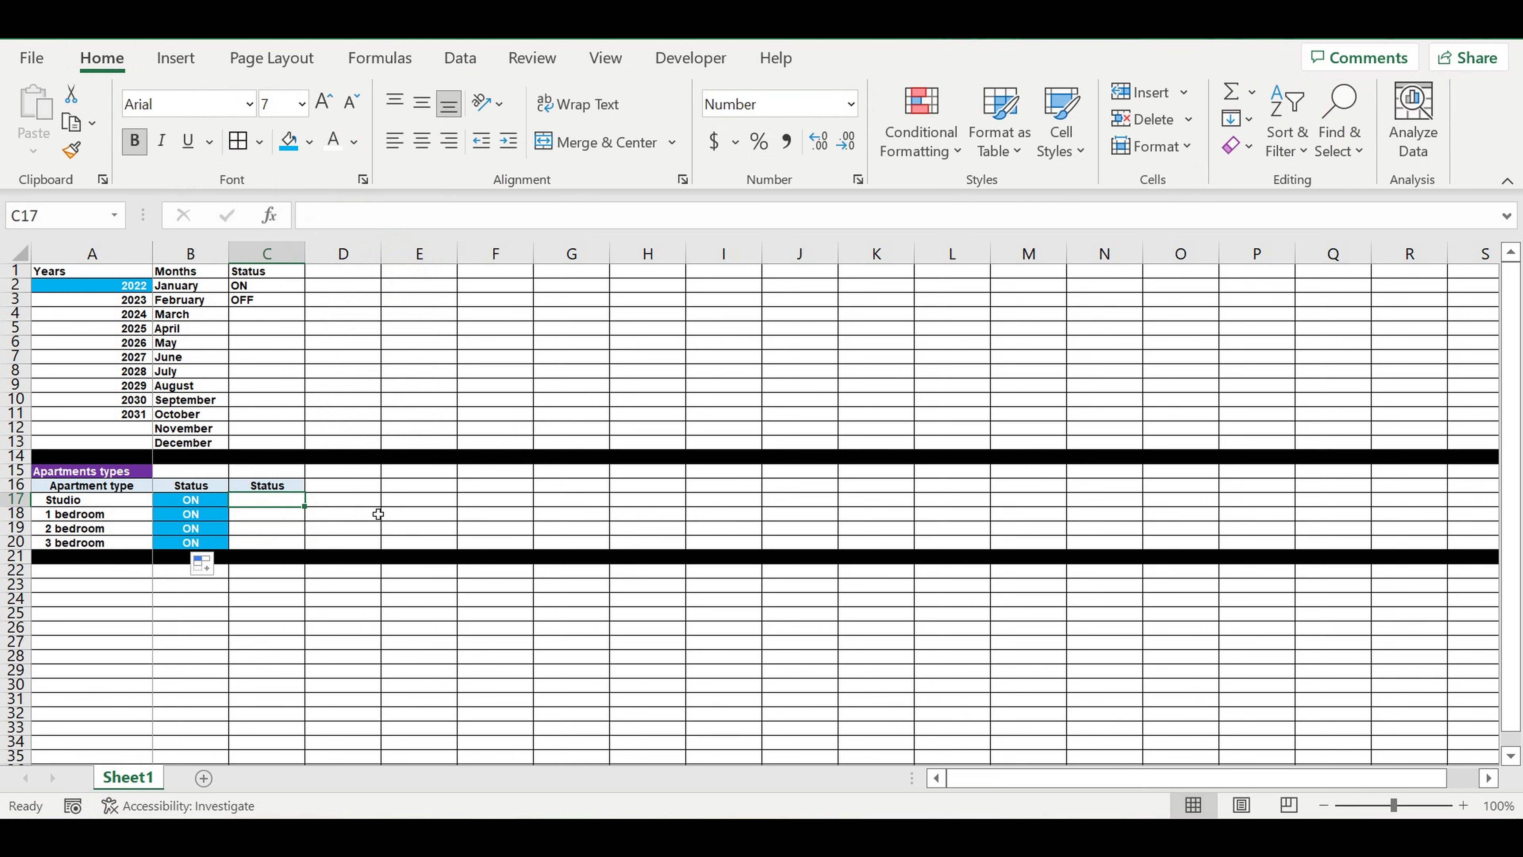
text(=)
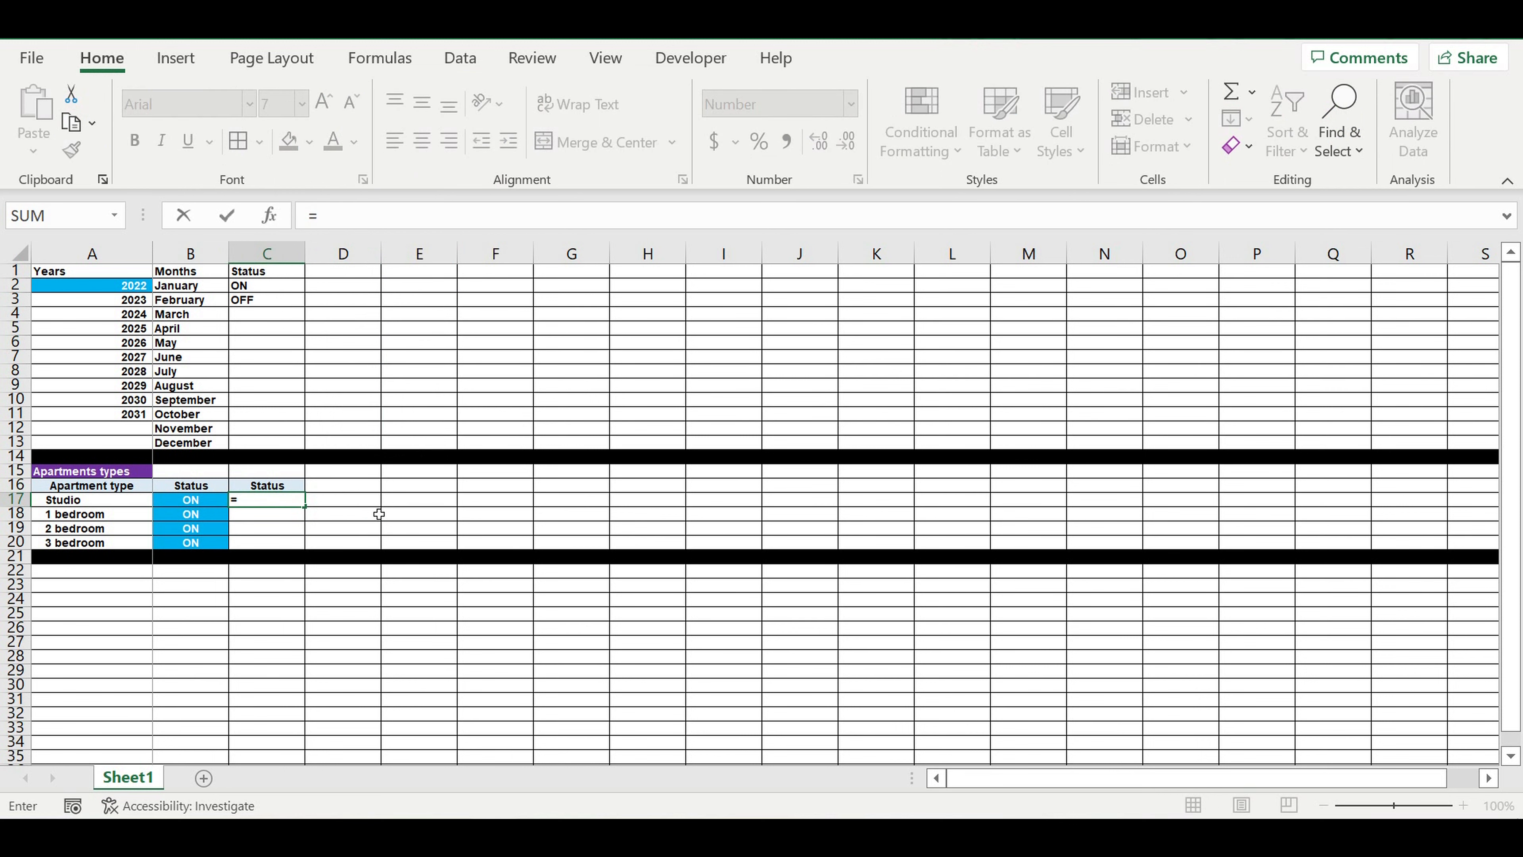
text(if()
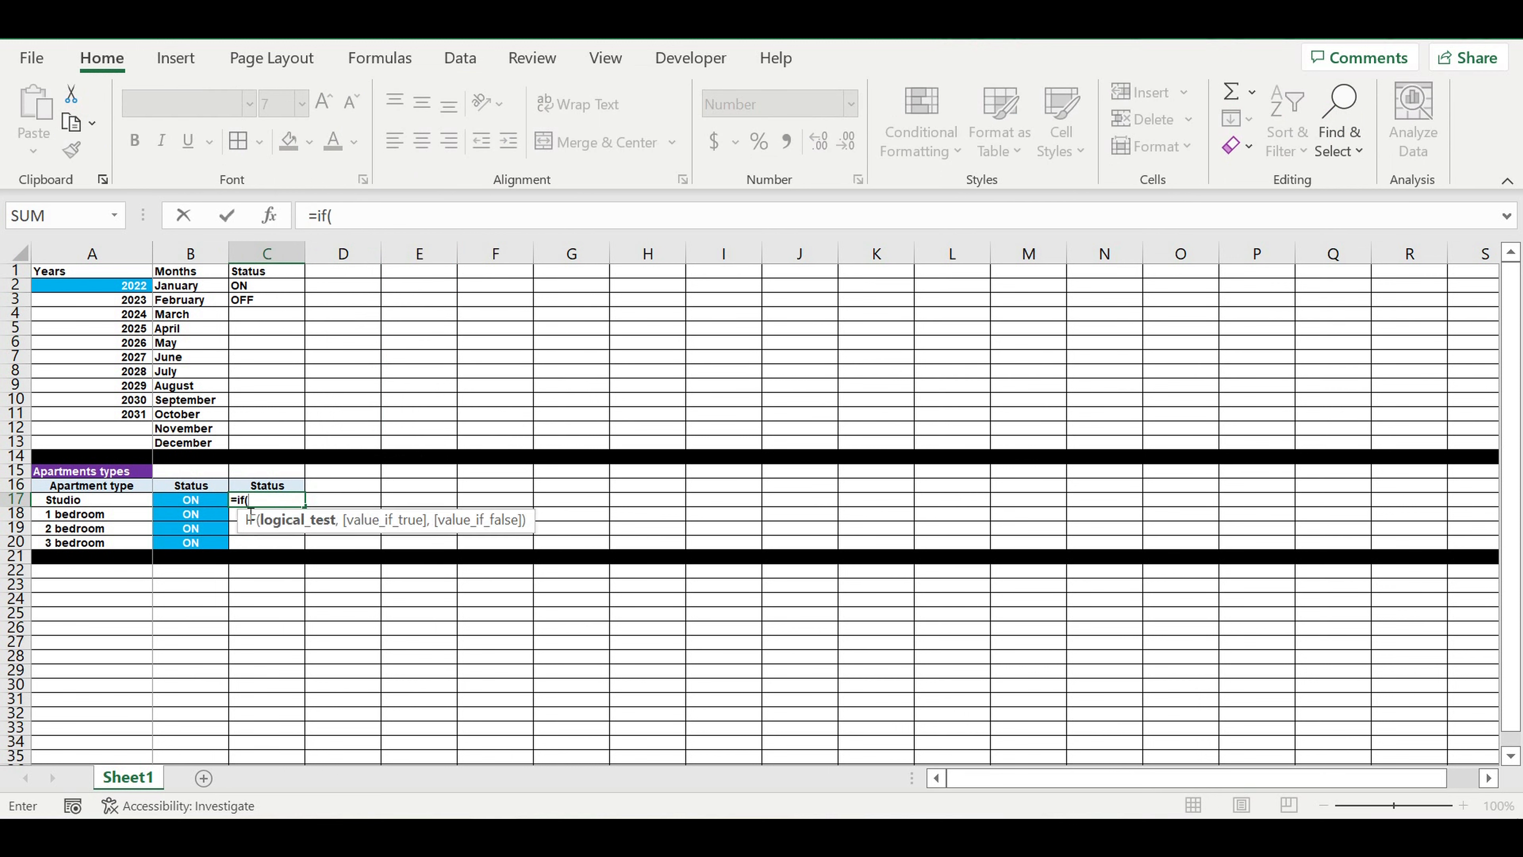
click(203, 503)
text(=)
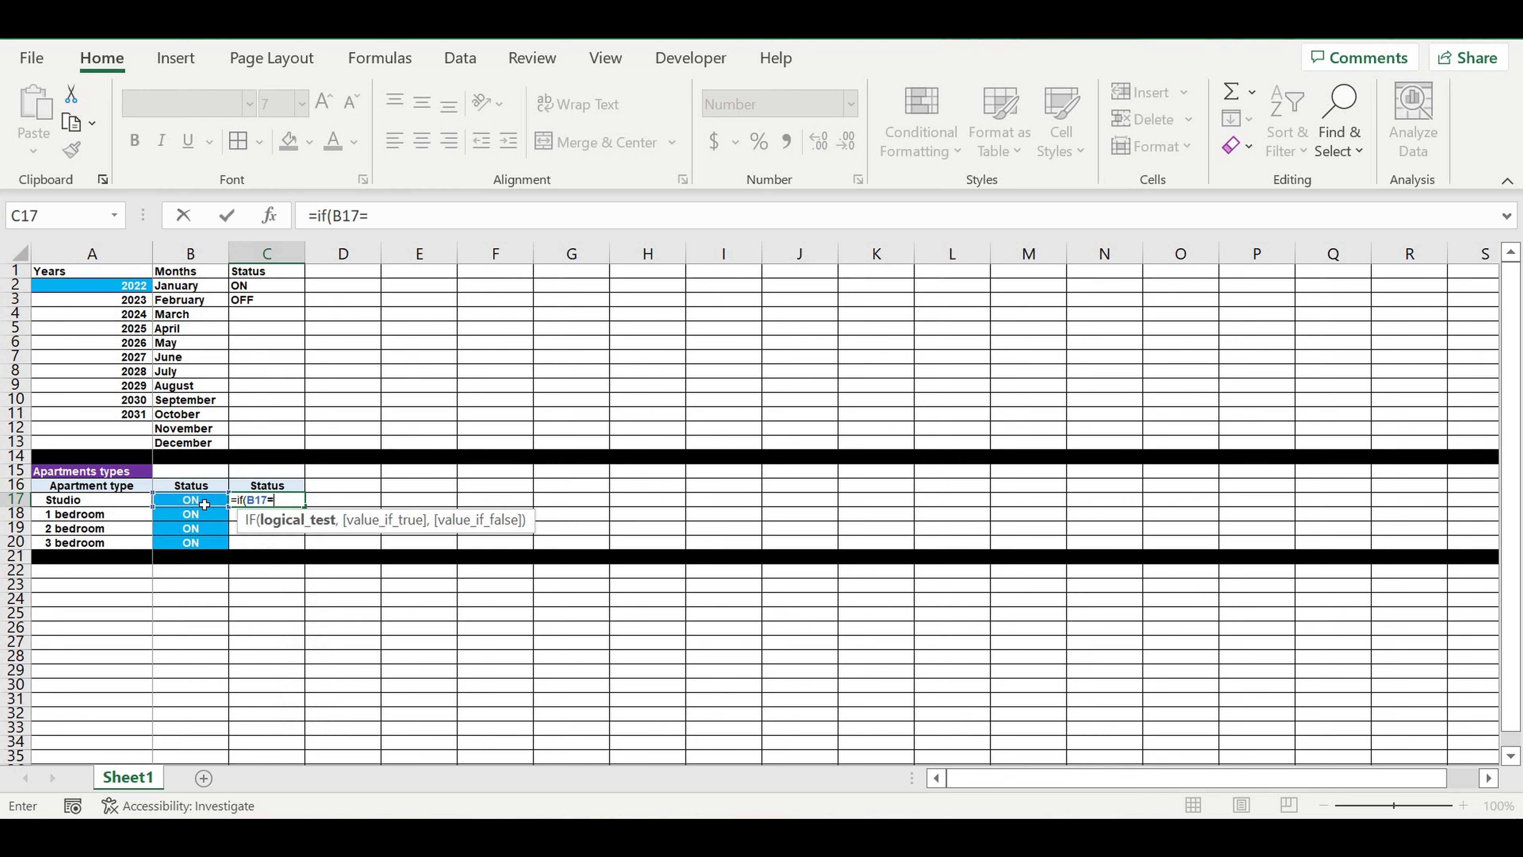
click(264, 289)
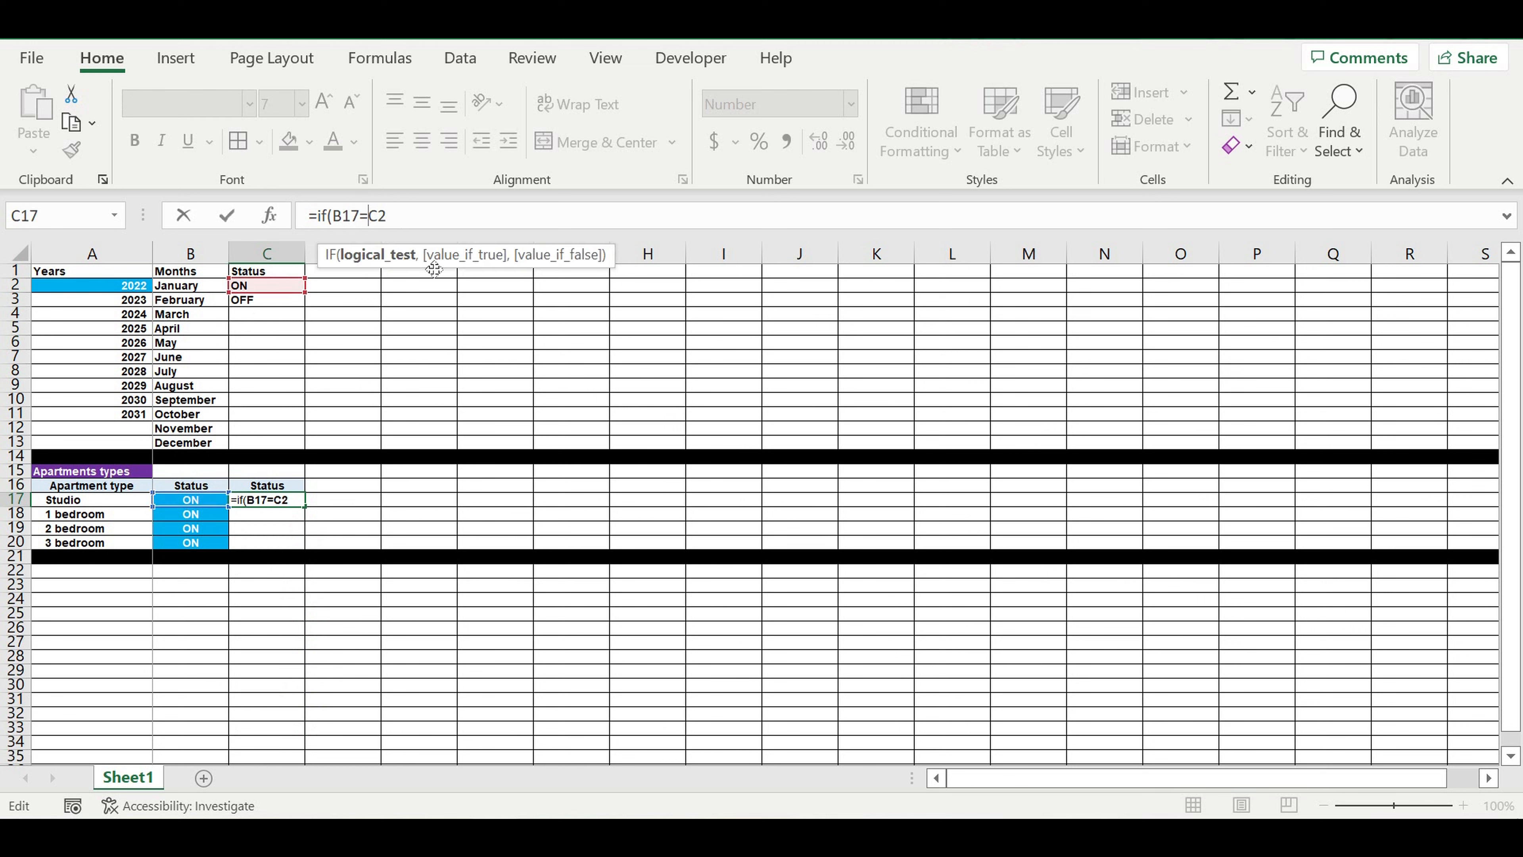
text($)
click(381, 216)
click(390, 216)
text($)
click(420, 216)
text(,)
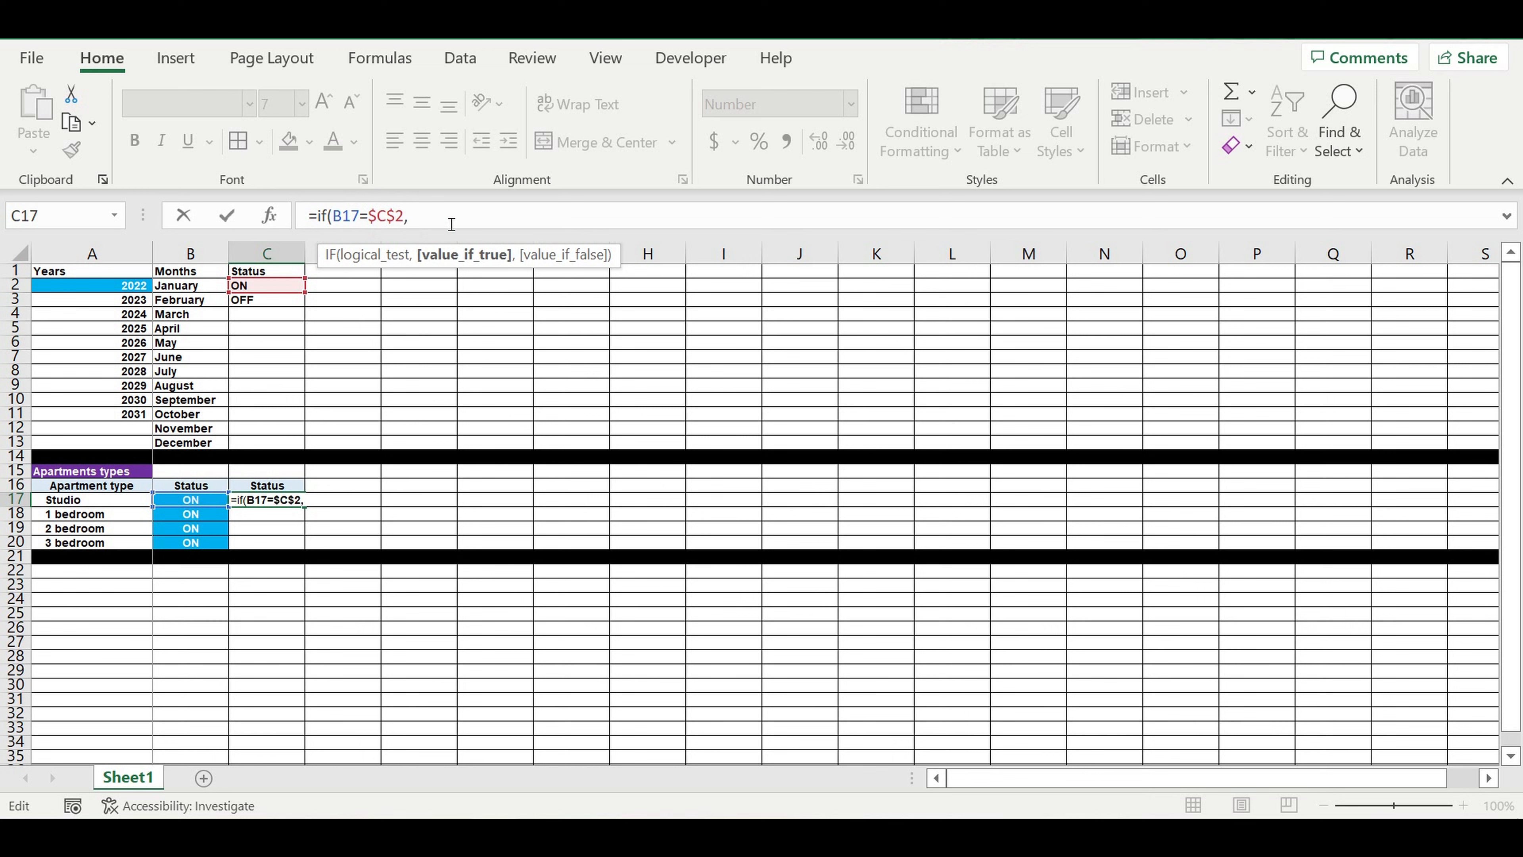
text(1,0)
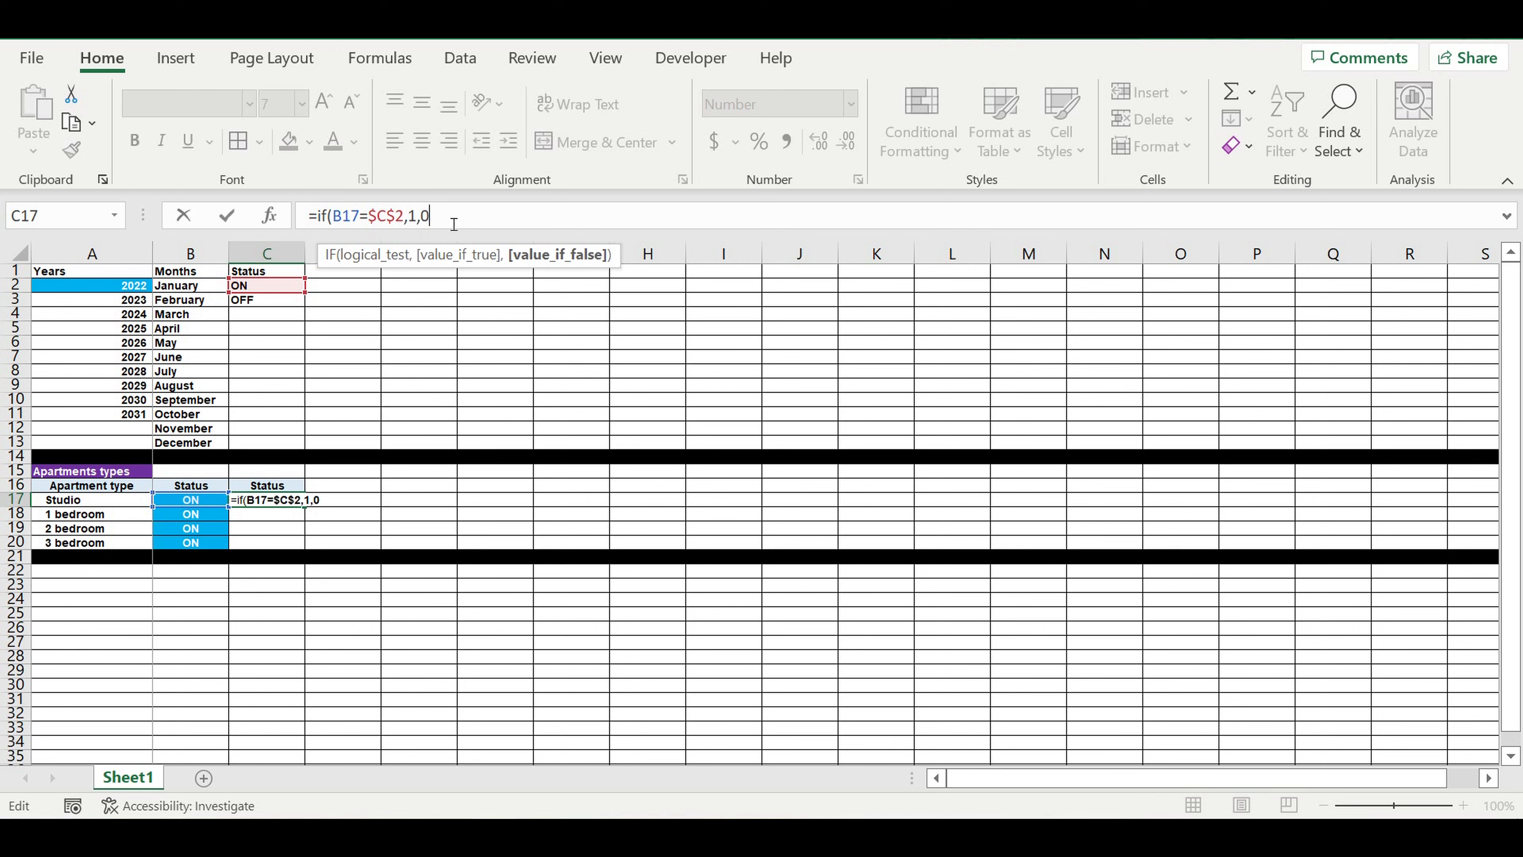
text())
key(Return)
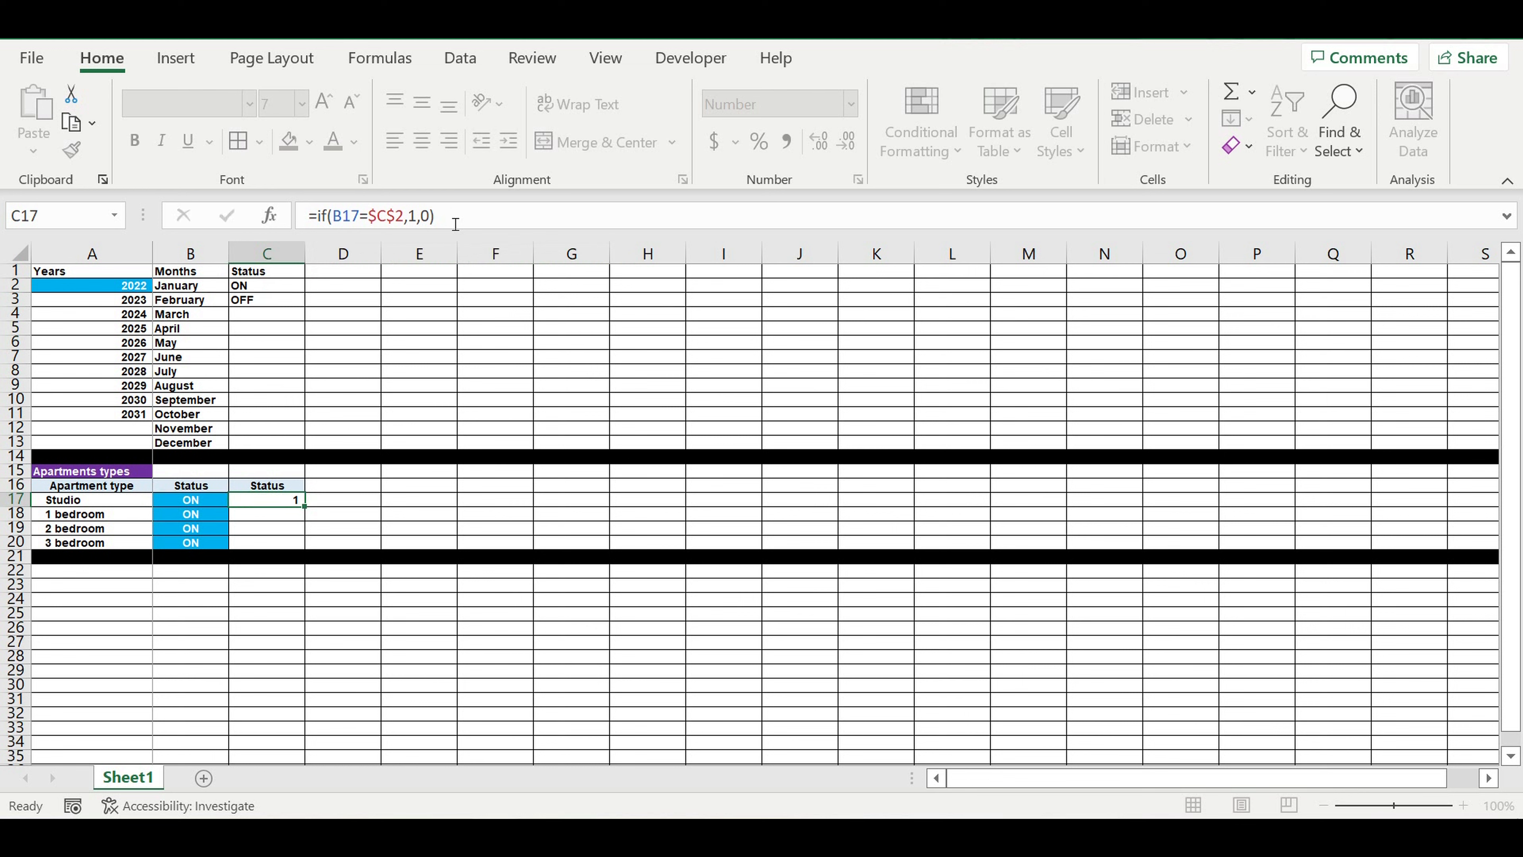
Step: Copy the status formula from cell C17 down through C20
click(288, 501)
drag(313, 512, 309, 547)
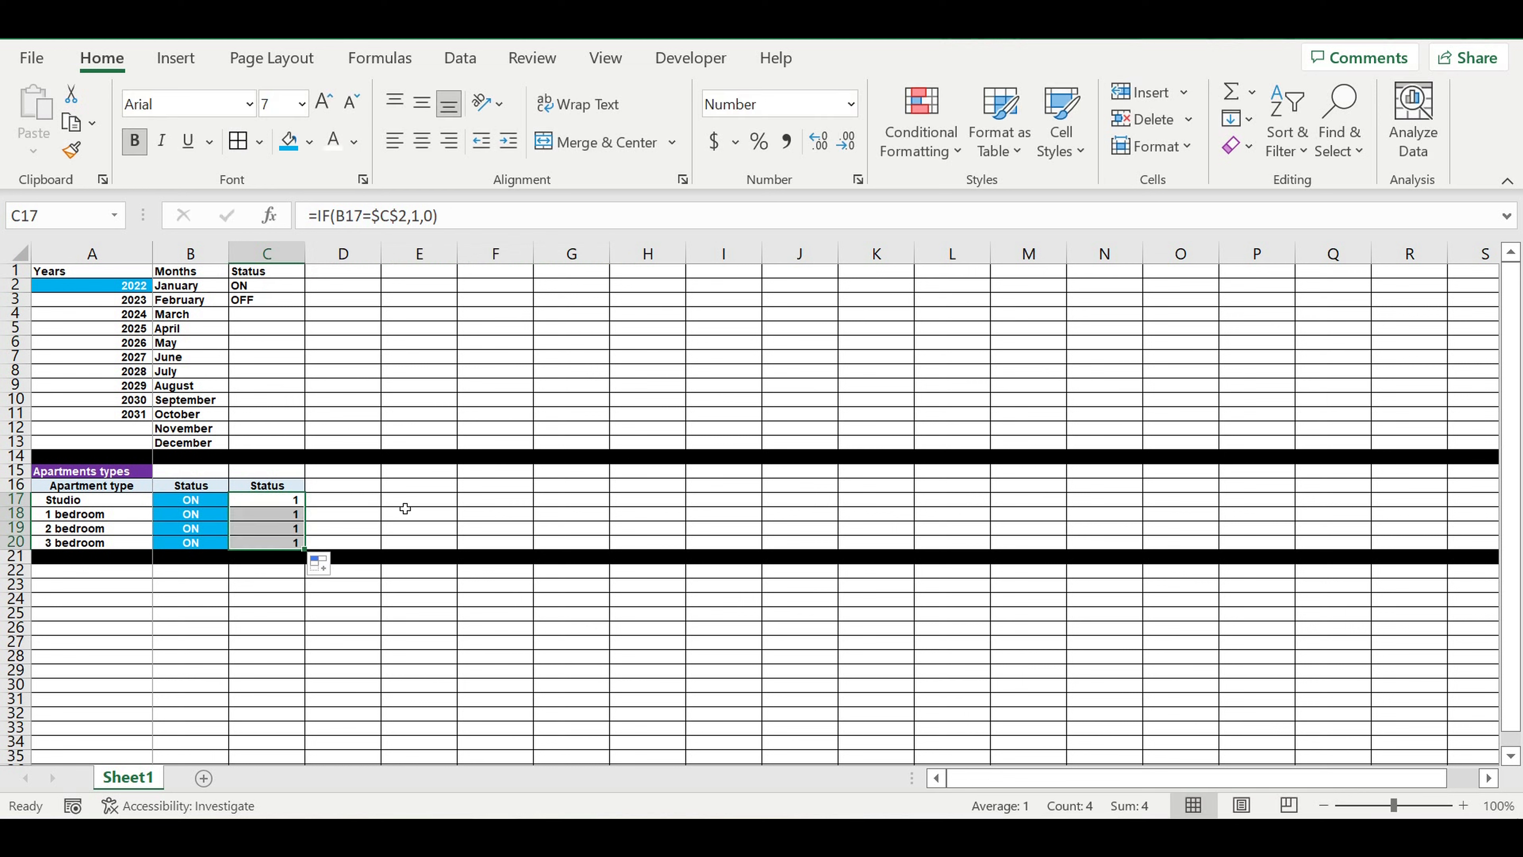
click(406, 487)
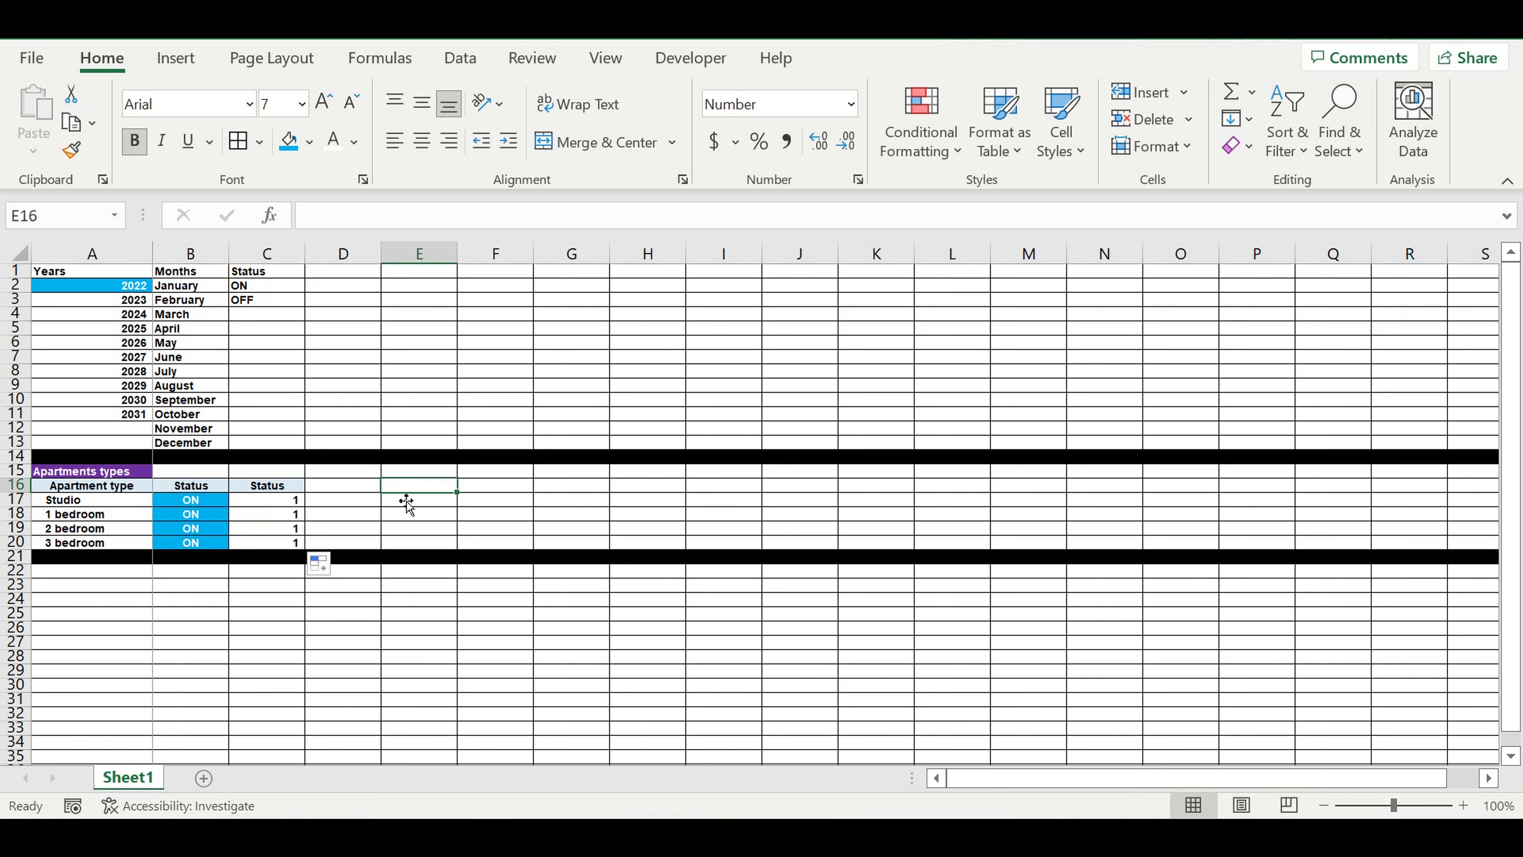
Step: Examine the ON/OFF selections in column B and the matching status formulas in C17:C20
click(188, 514)
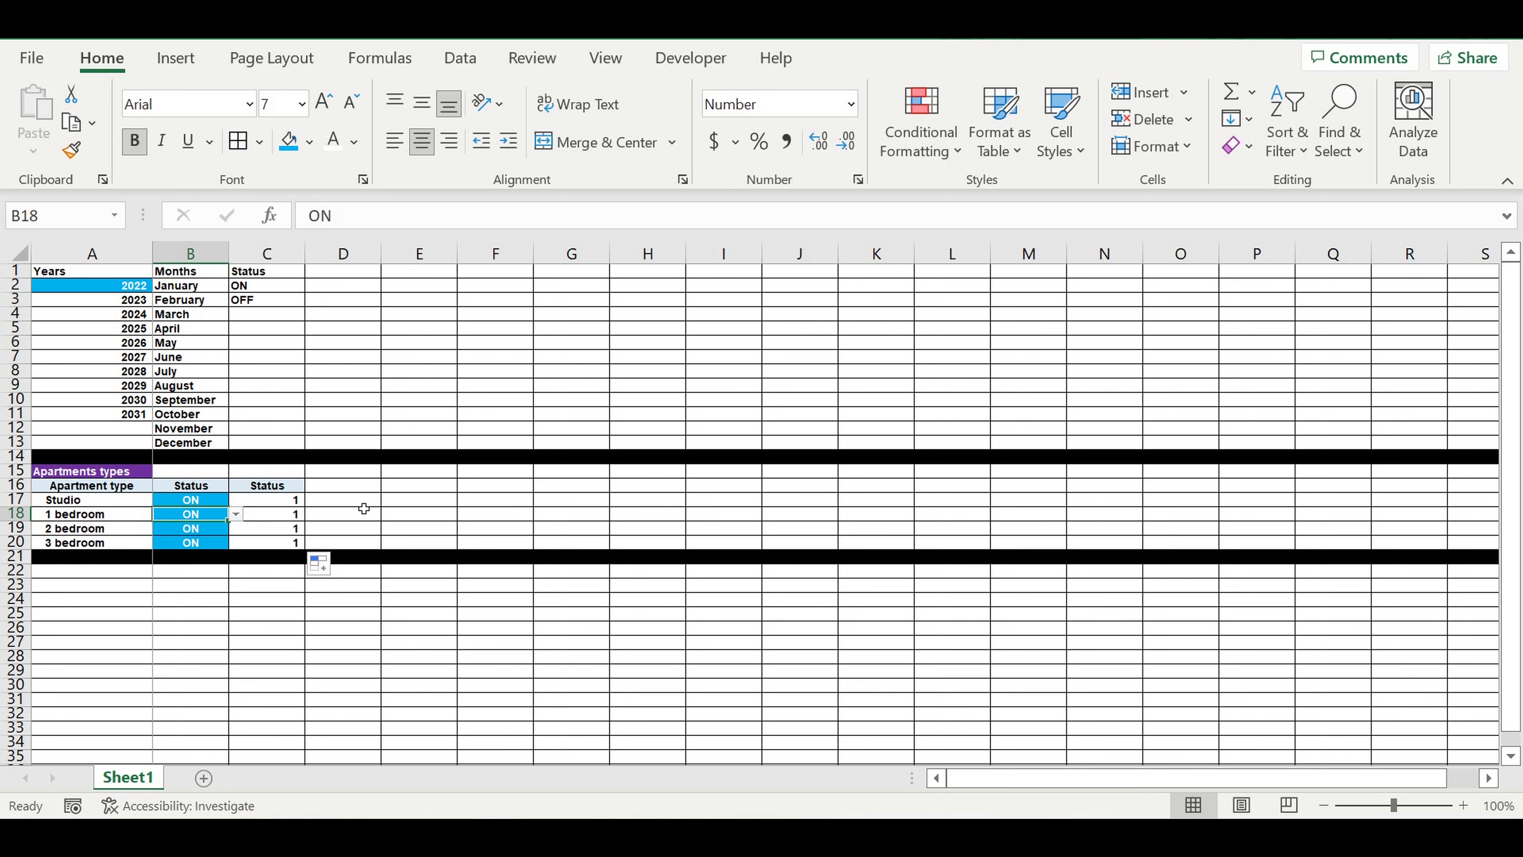
click(268, 506)
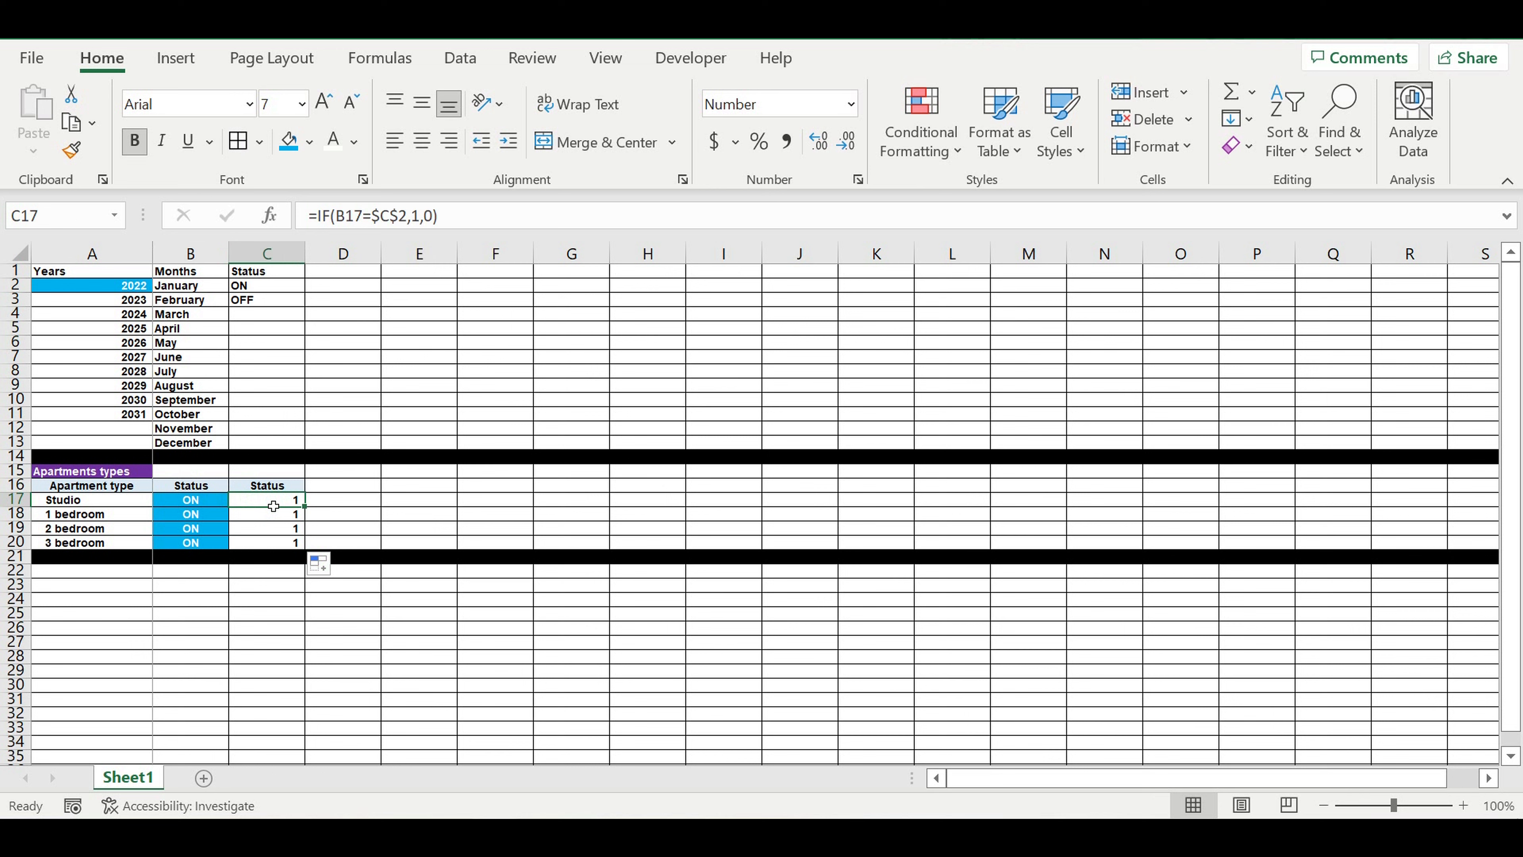
click(348, 503)
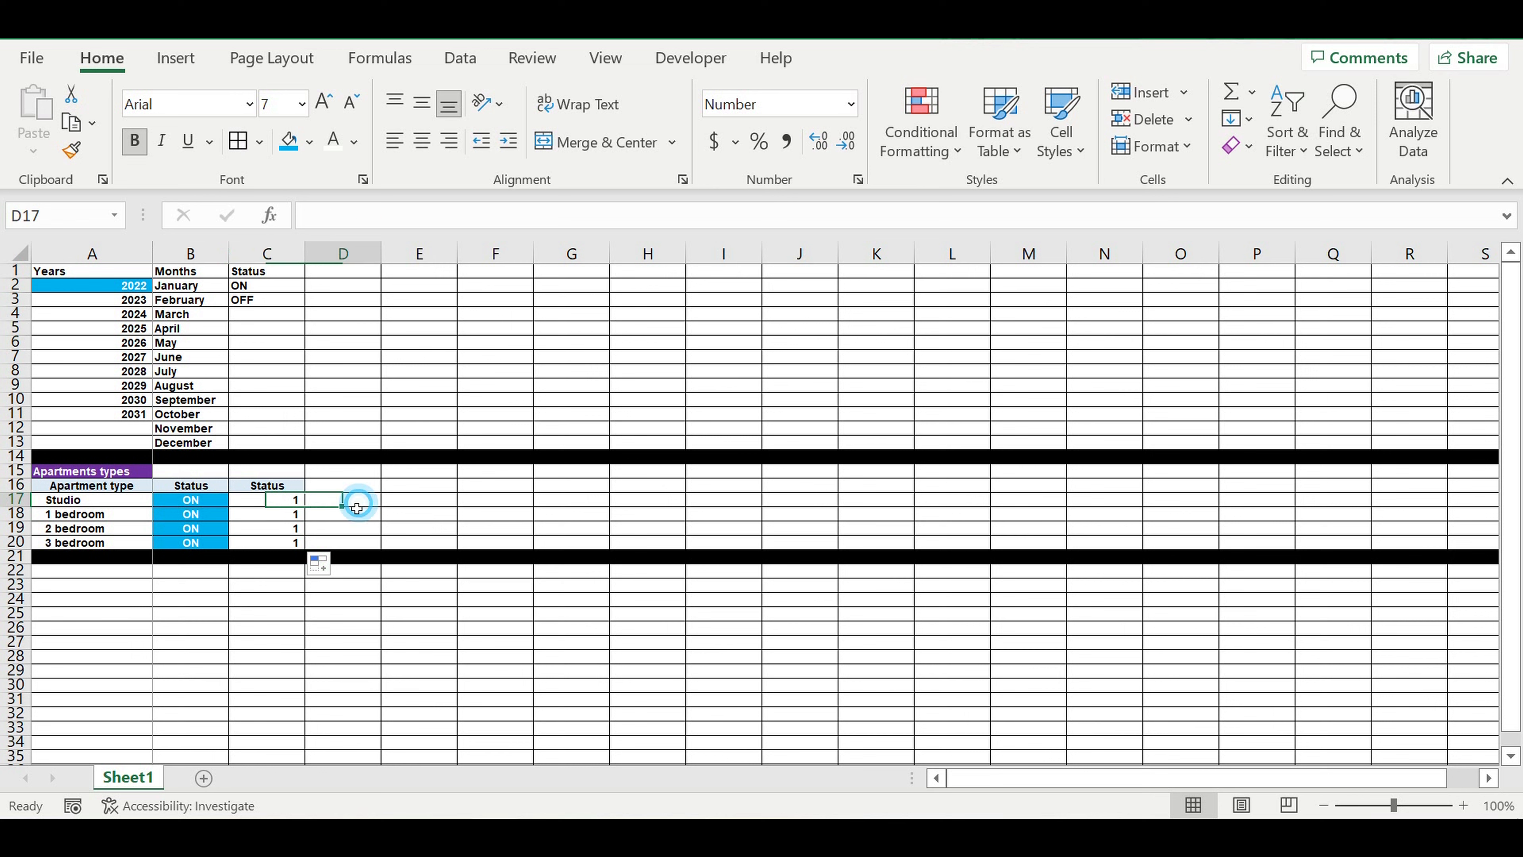
drag(289, 501, 269, 549)
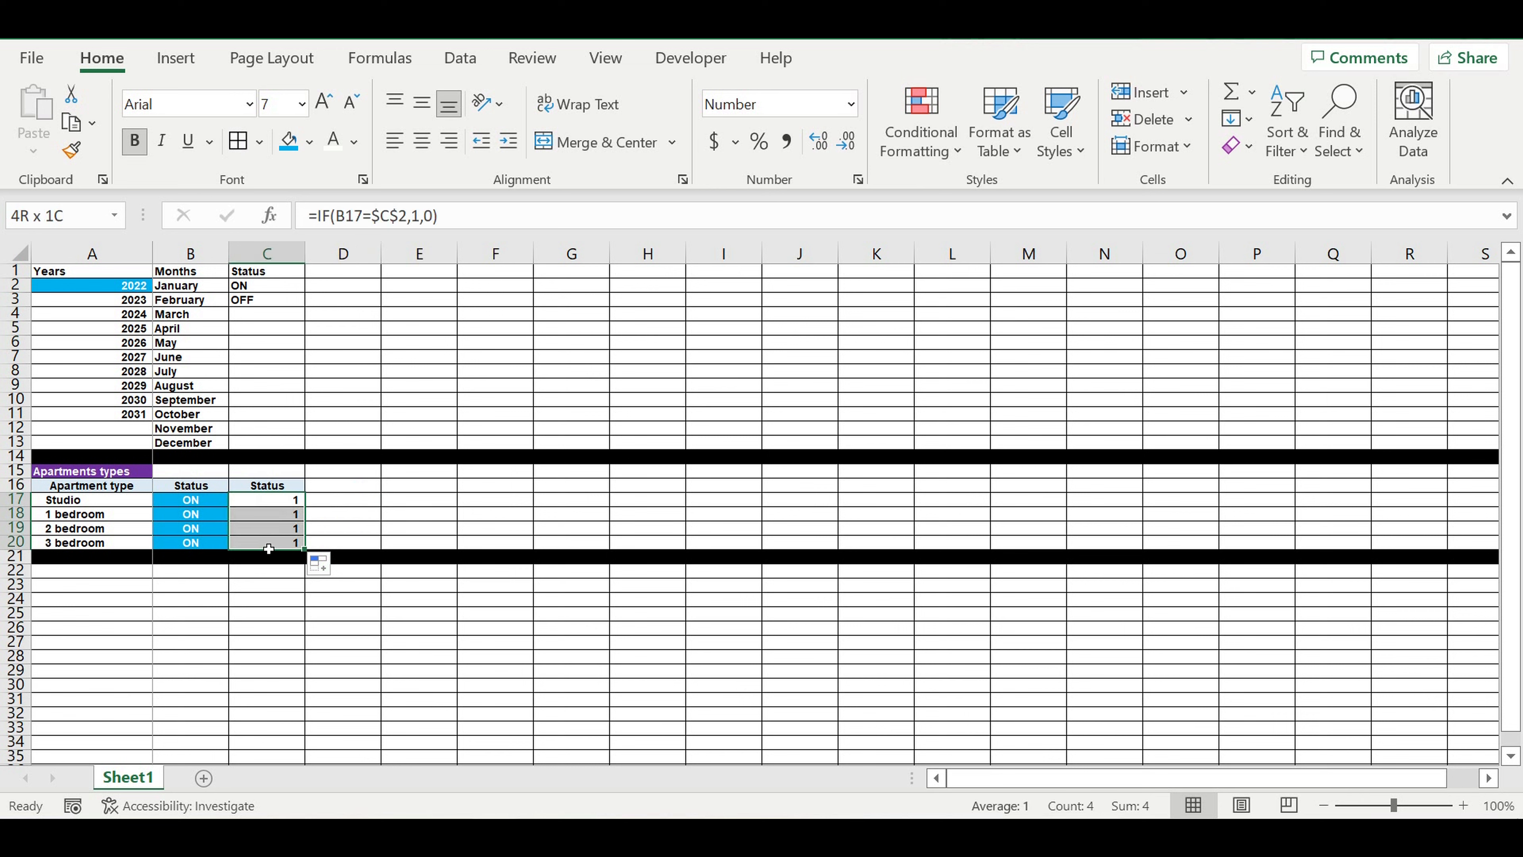
click(210, 503)
click(284, 503)
click(469, 524)
click(608, 515)
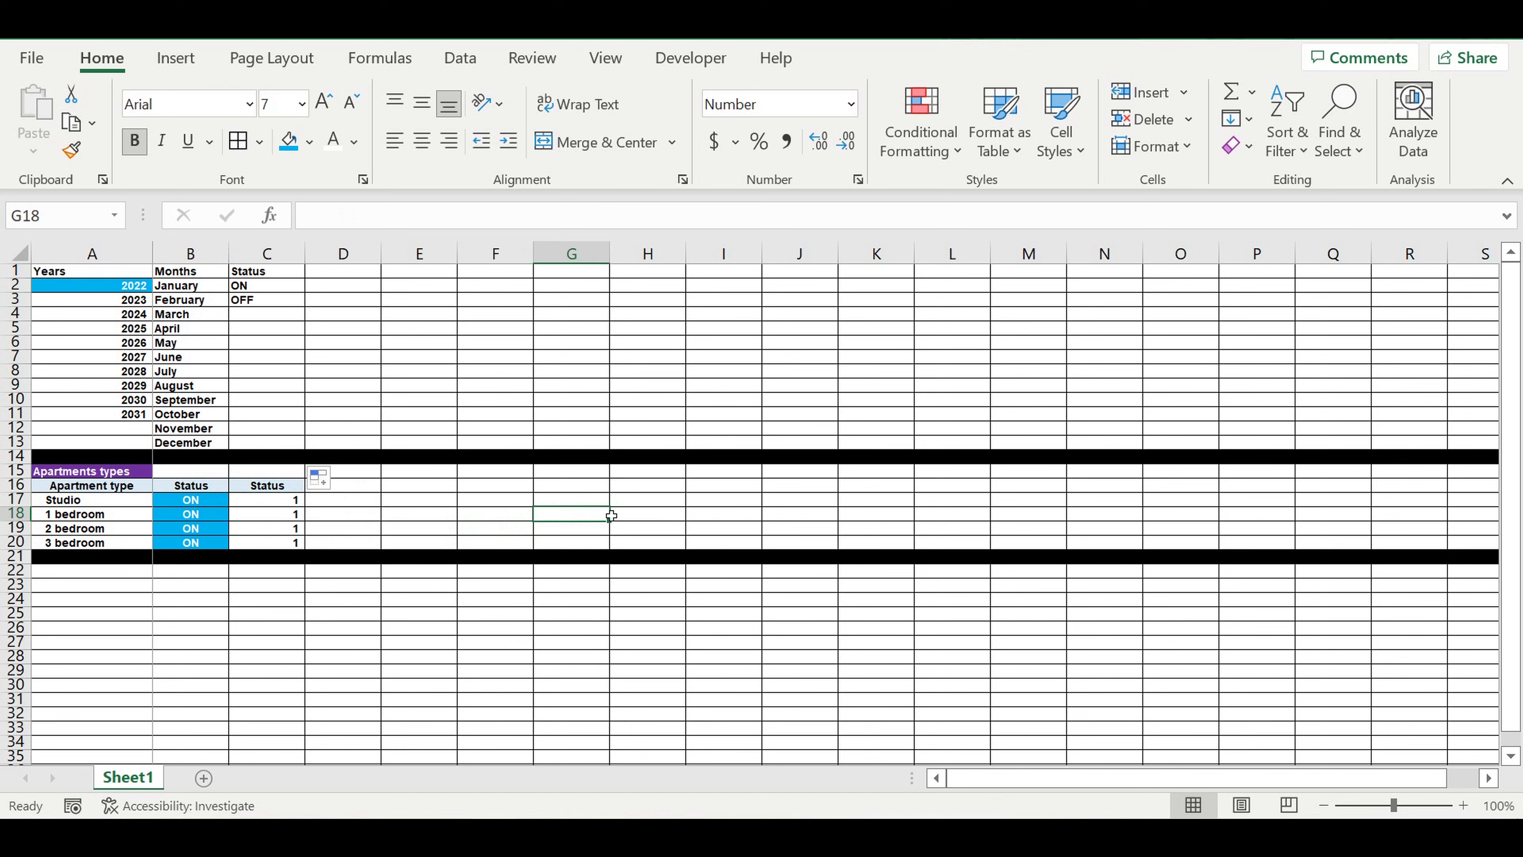
Step: Enter the section heading Core block of inputs in cell A22
scroll(611, 515, down, 2)
click(571, 522)
click(120, 480)
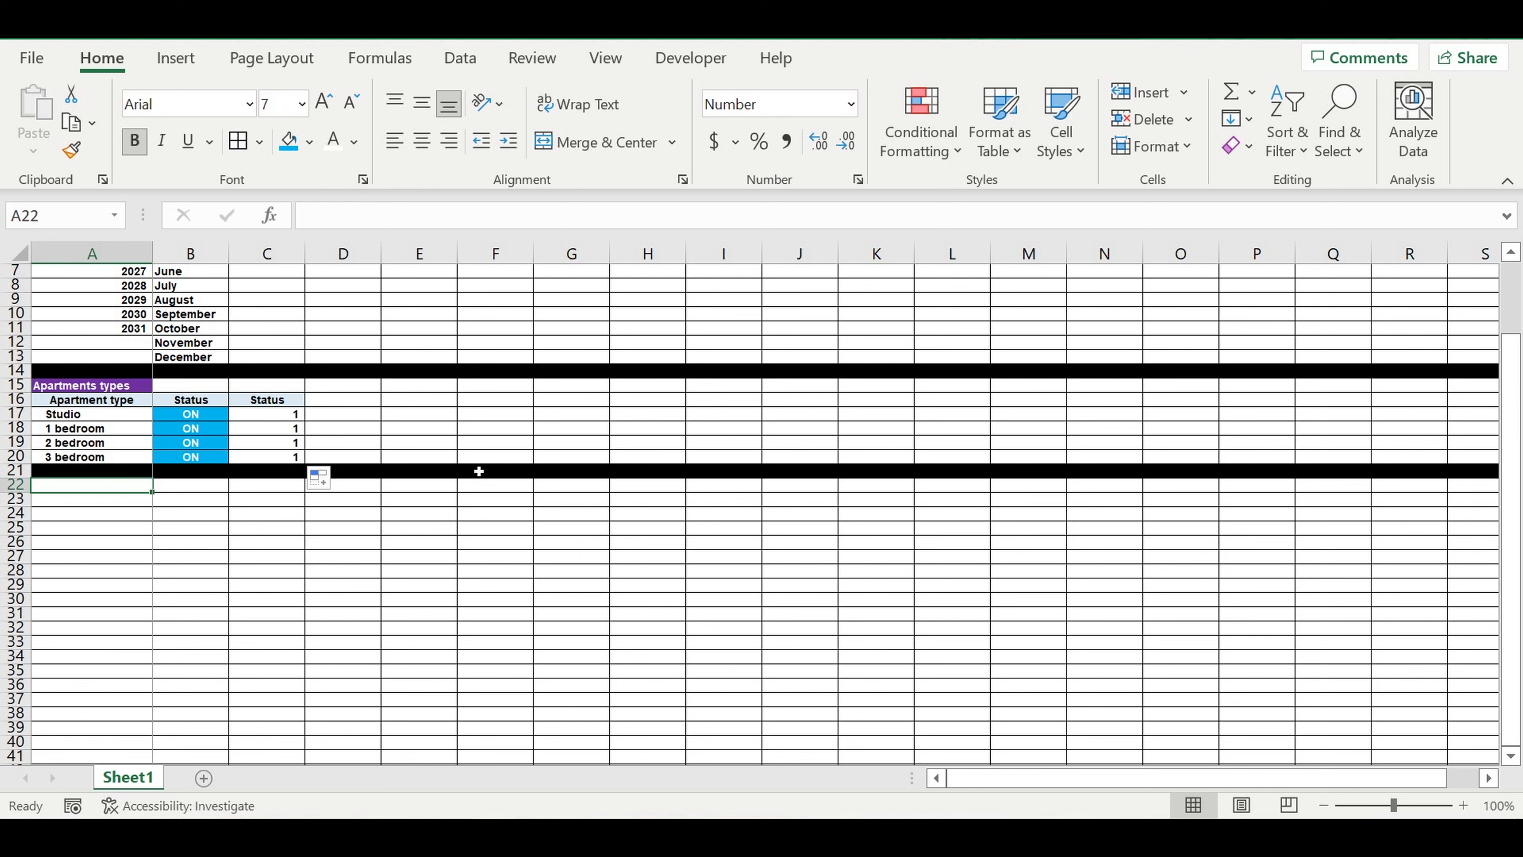
text(Core)
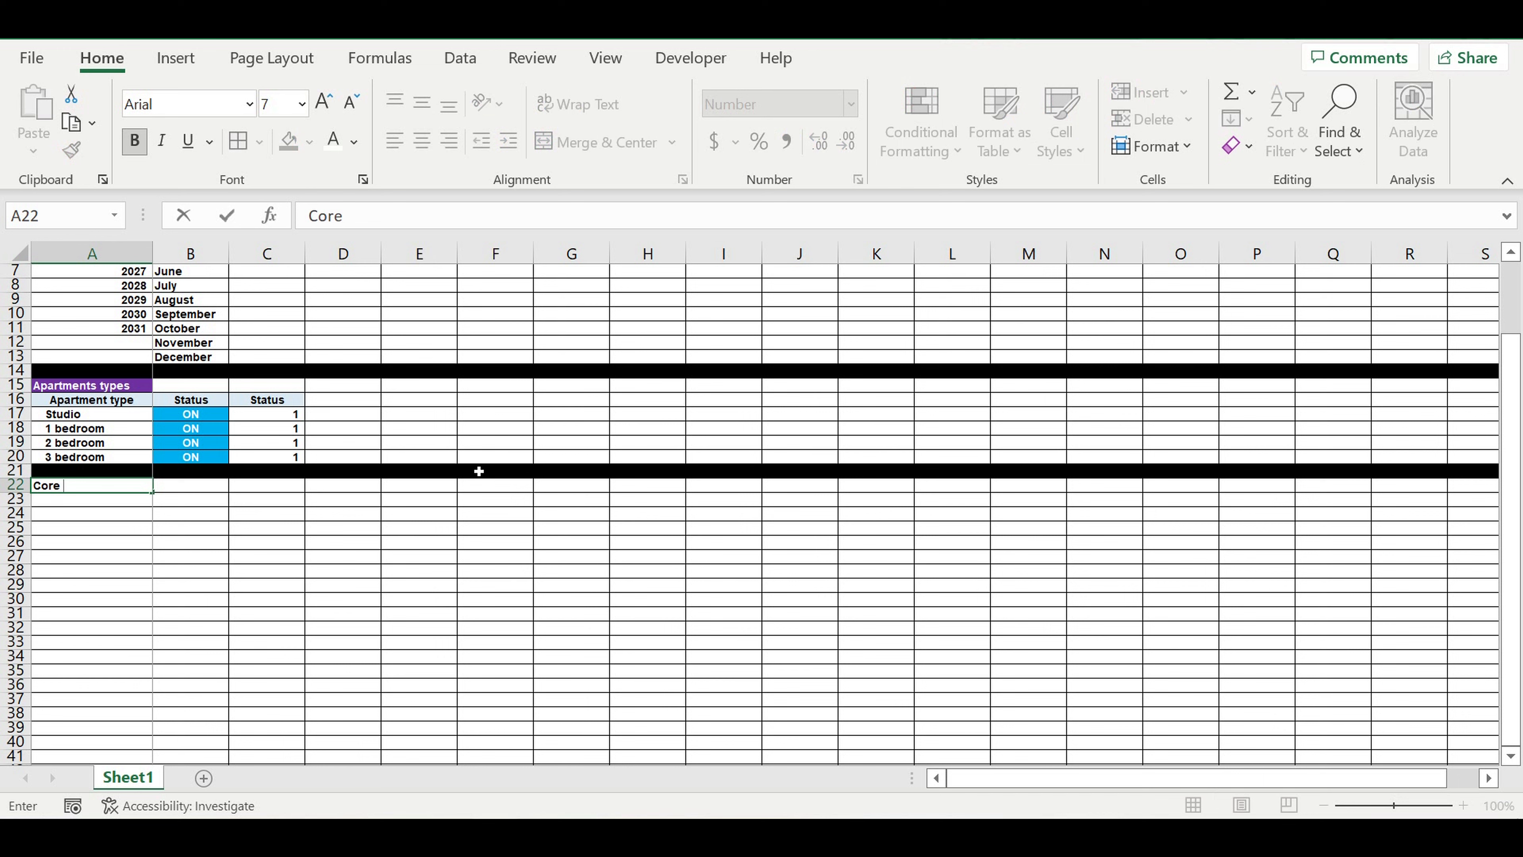
text( block of inputs)
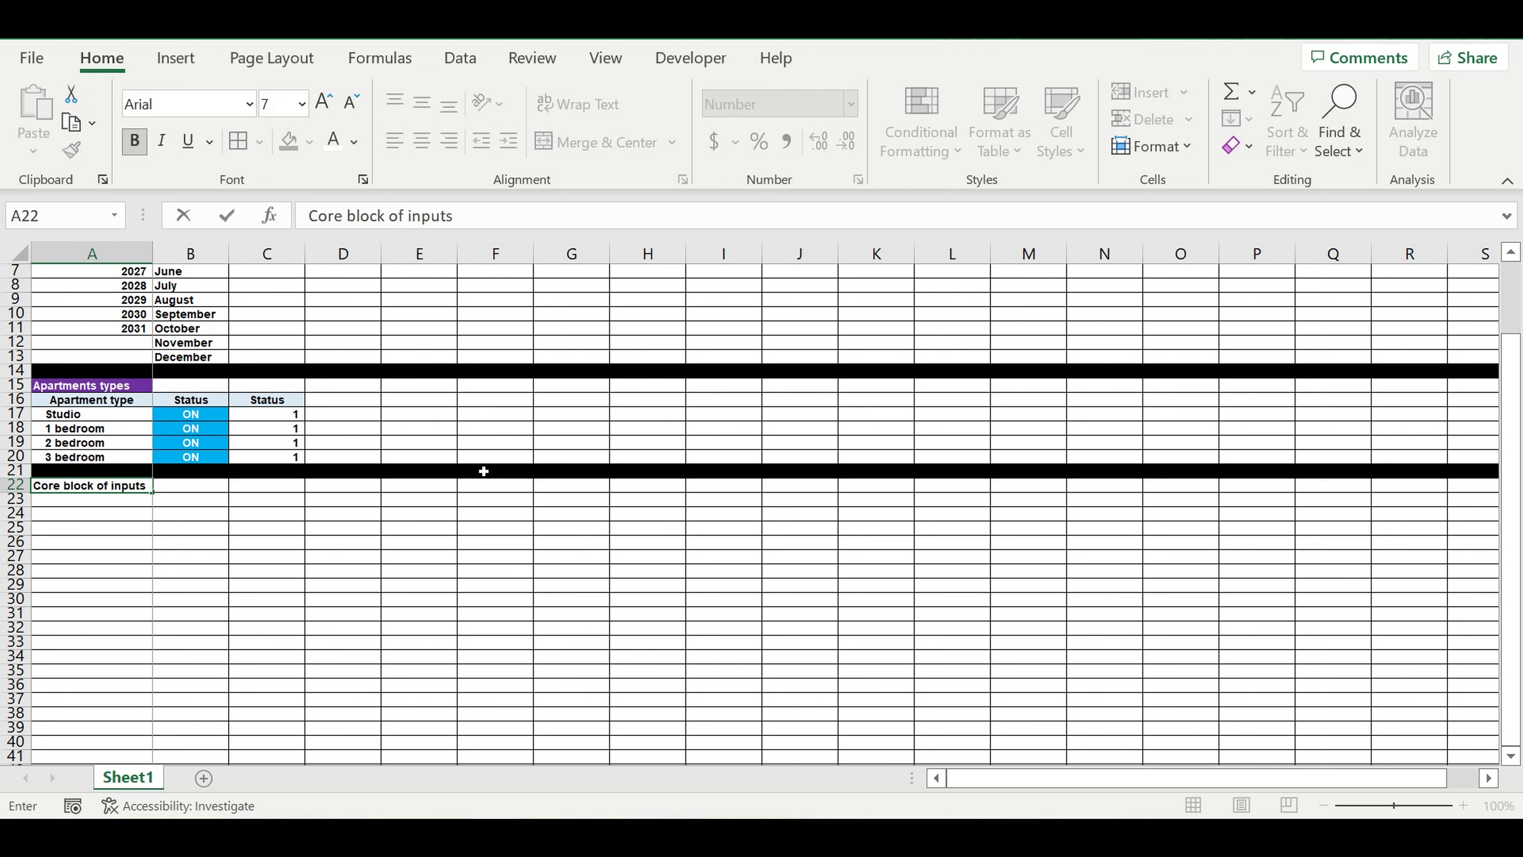
key(Return)
Step: Fill the Core block of inputs heading cell with the standard orange
click(60, 472)
click(91, 487)
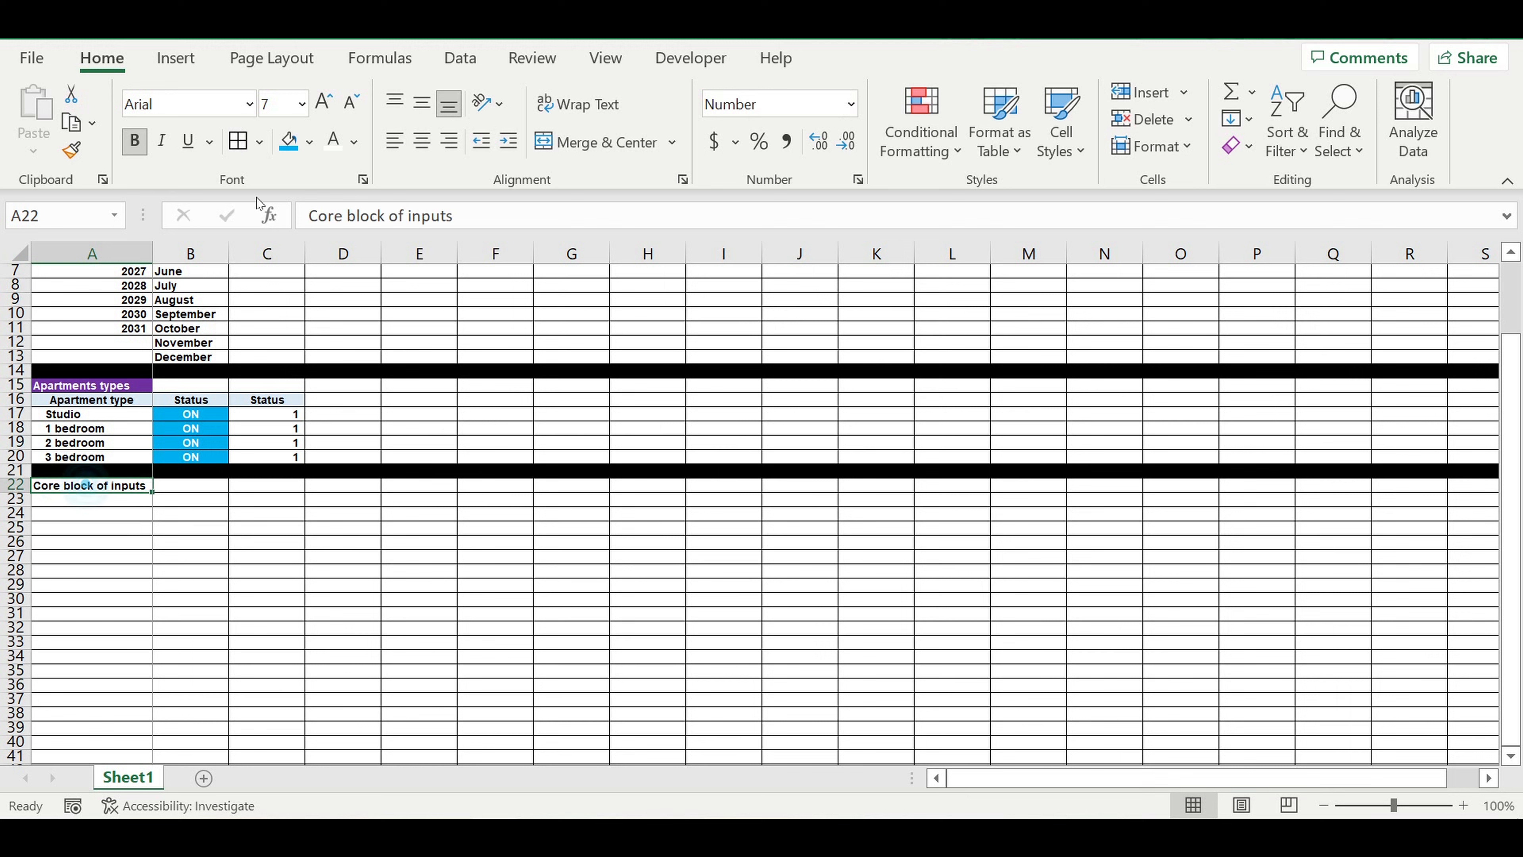
click(309, 141)
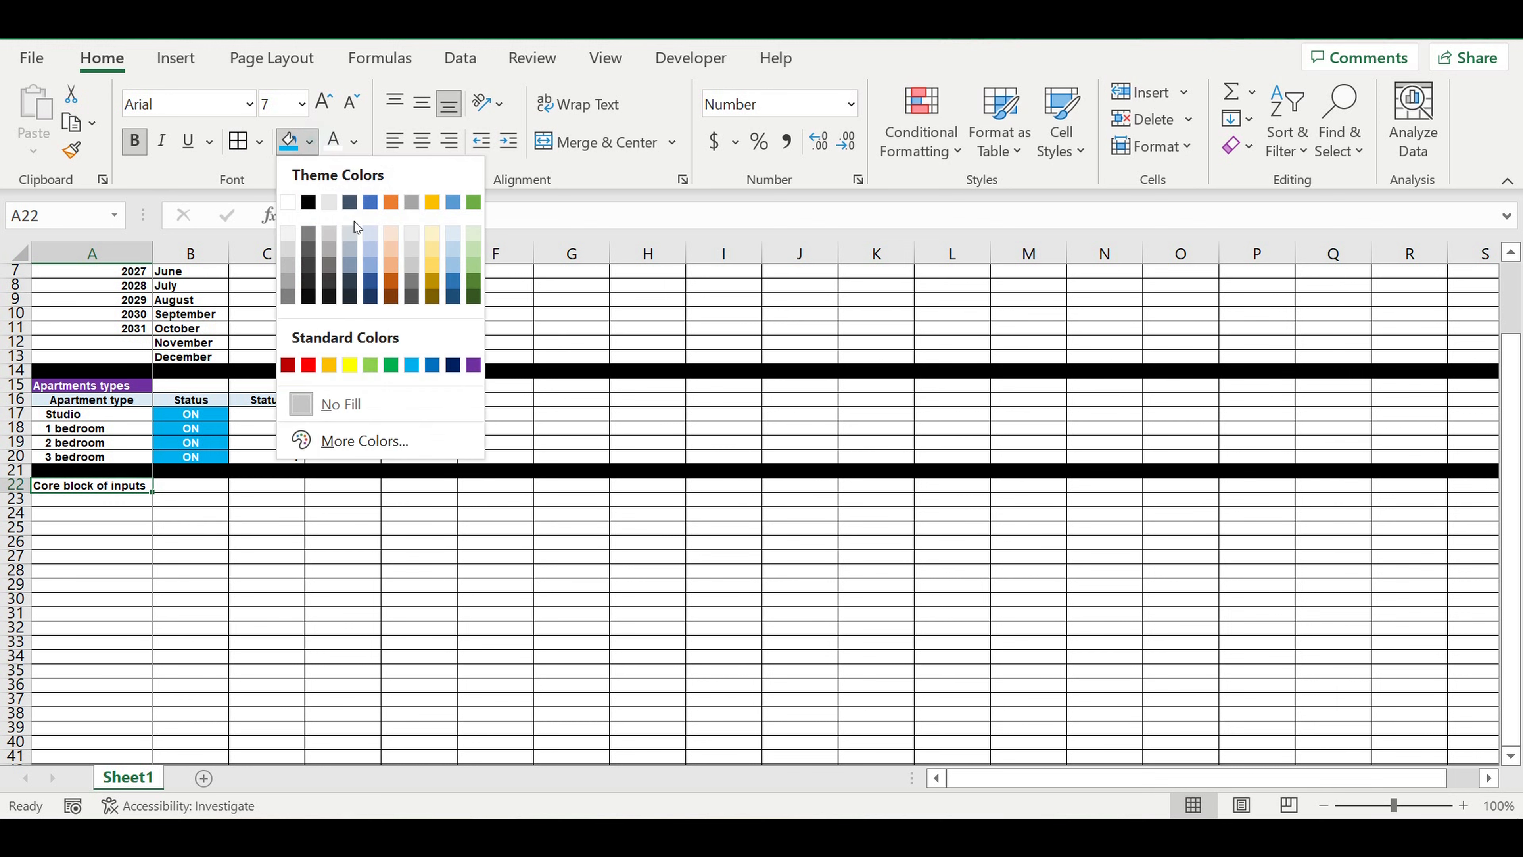
click(329, 365)
click(336, 543)
Step: Enter the column heading Apartment in cell A23 and centre it
click(135, 502)
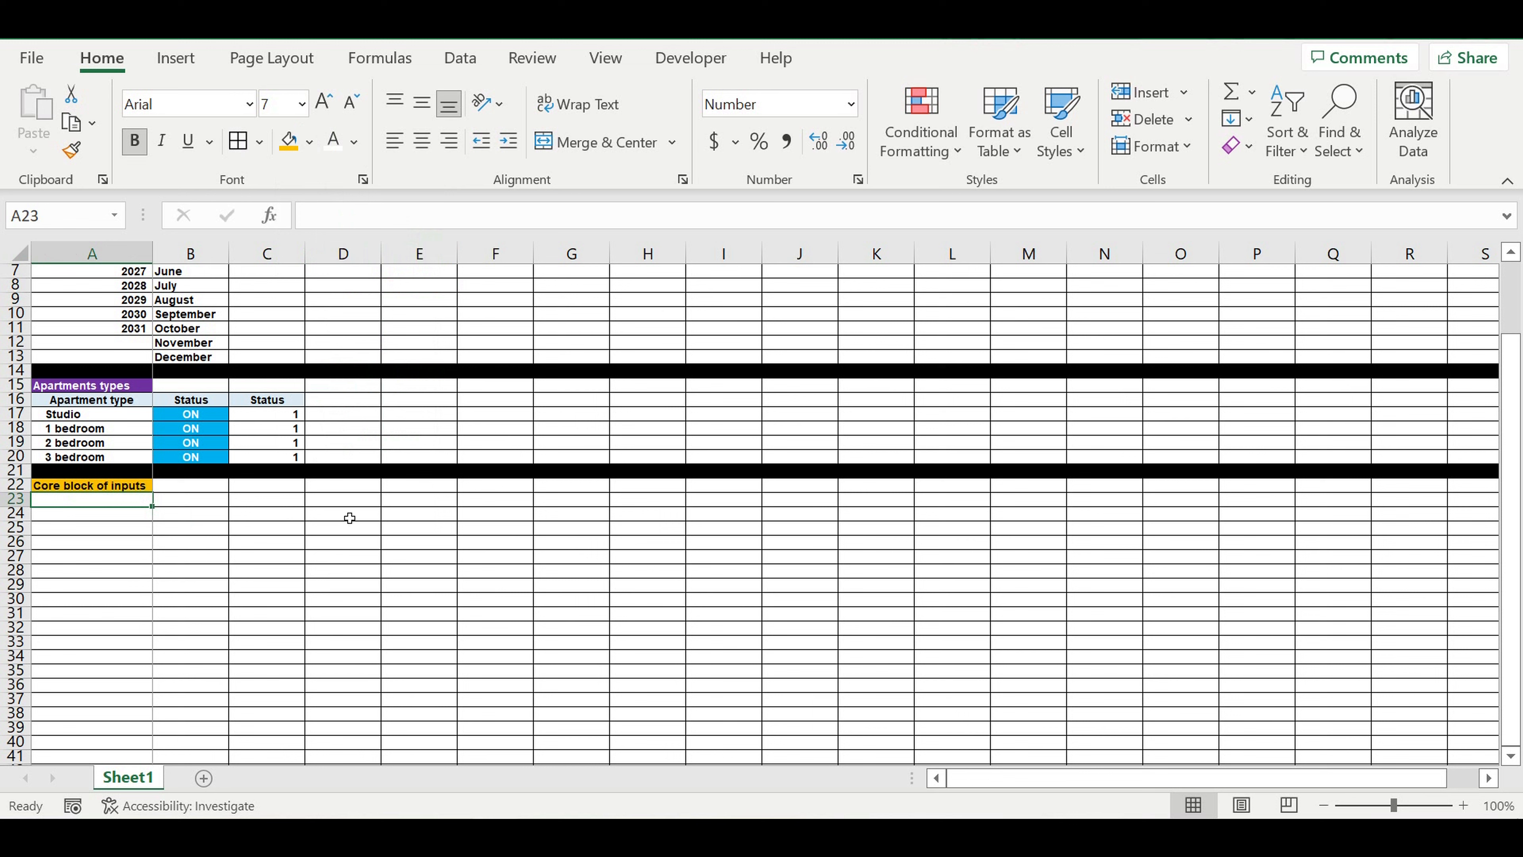
text(A)
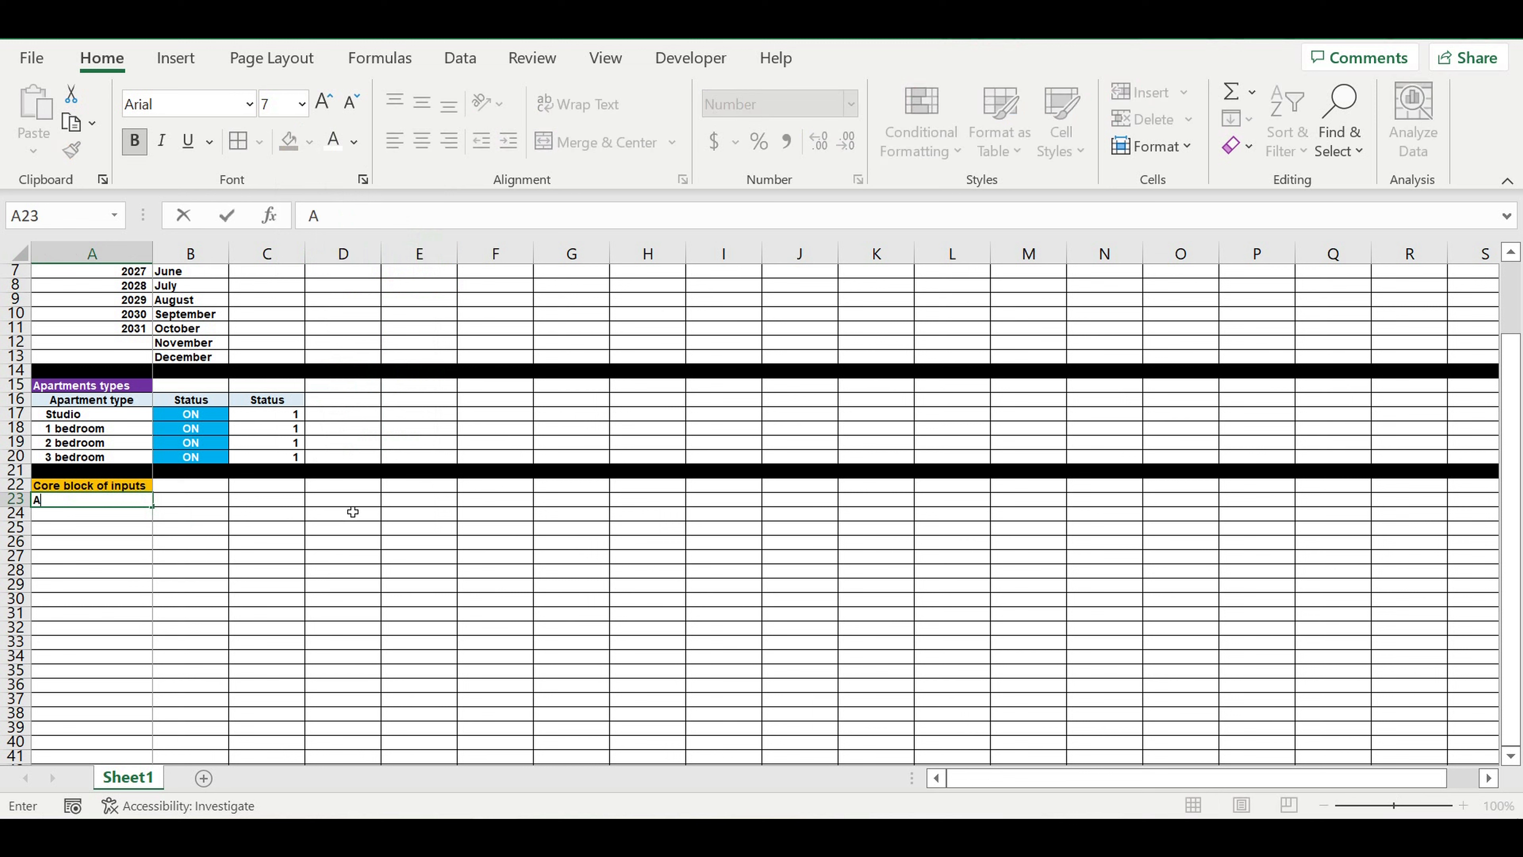
text(partment)
key(Return)
click(91, 528)
click(98, 501)
click(424, 149)
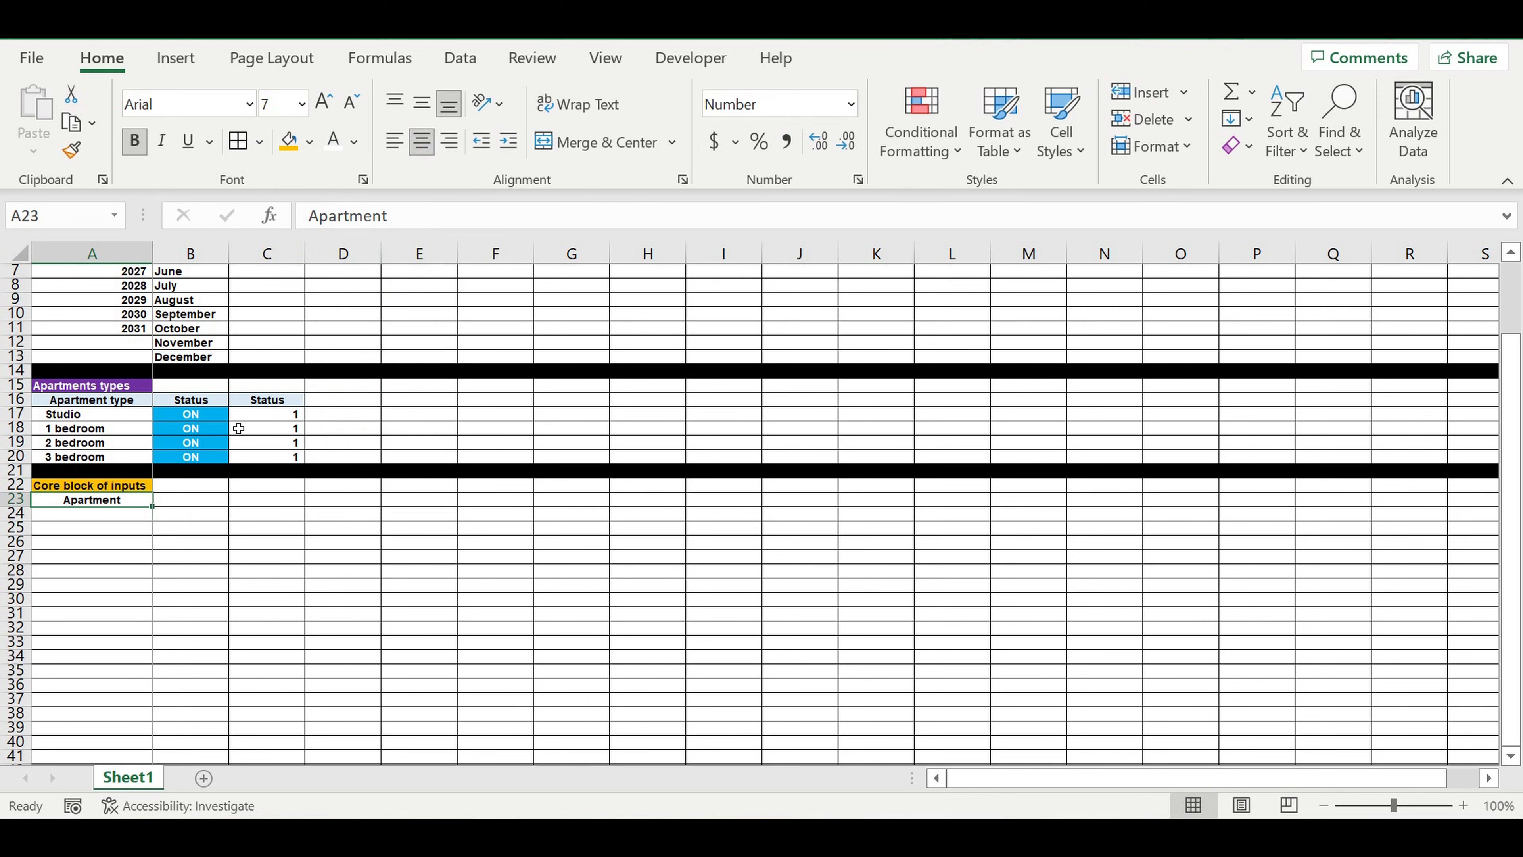
Step: Fill the Apartment heading in cell A23 with the lightest blue theme shade
click(309, 141)
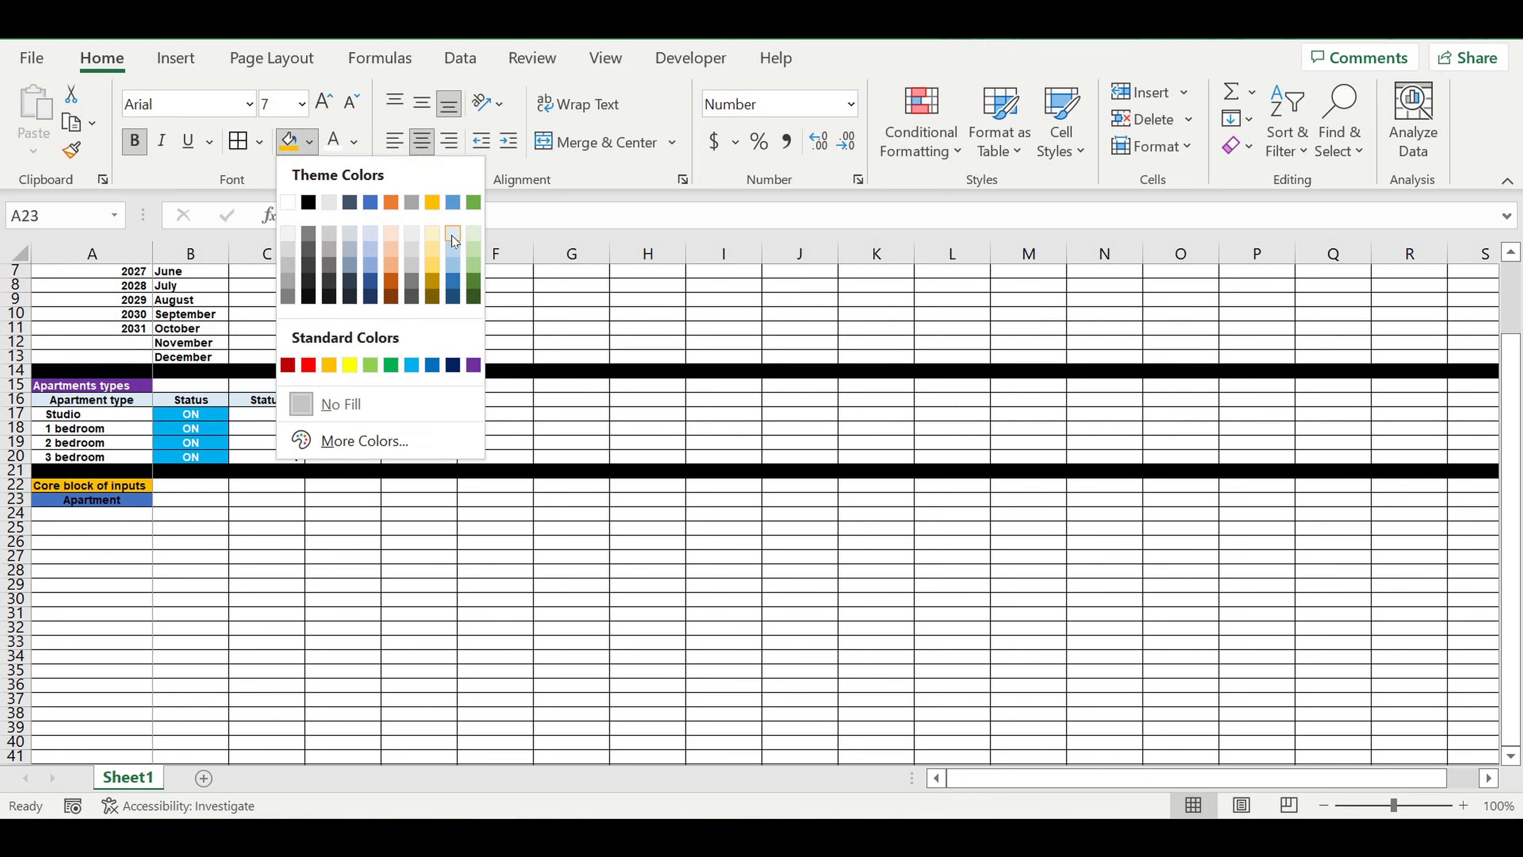
click(452, 235)
click(247, 558)
Step: Enter Apartment 1 in cell A24 as the first apartment name
click(139, 514)
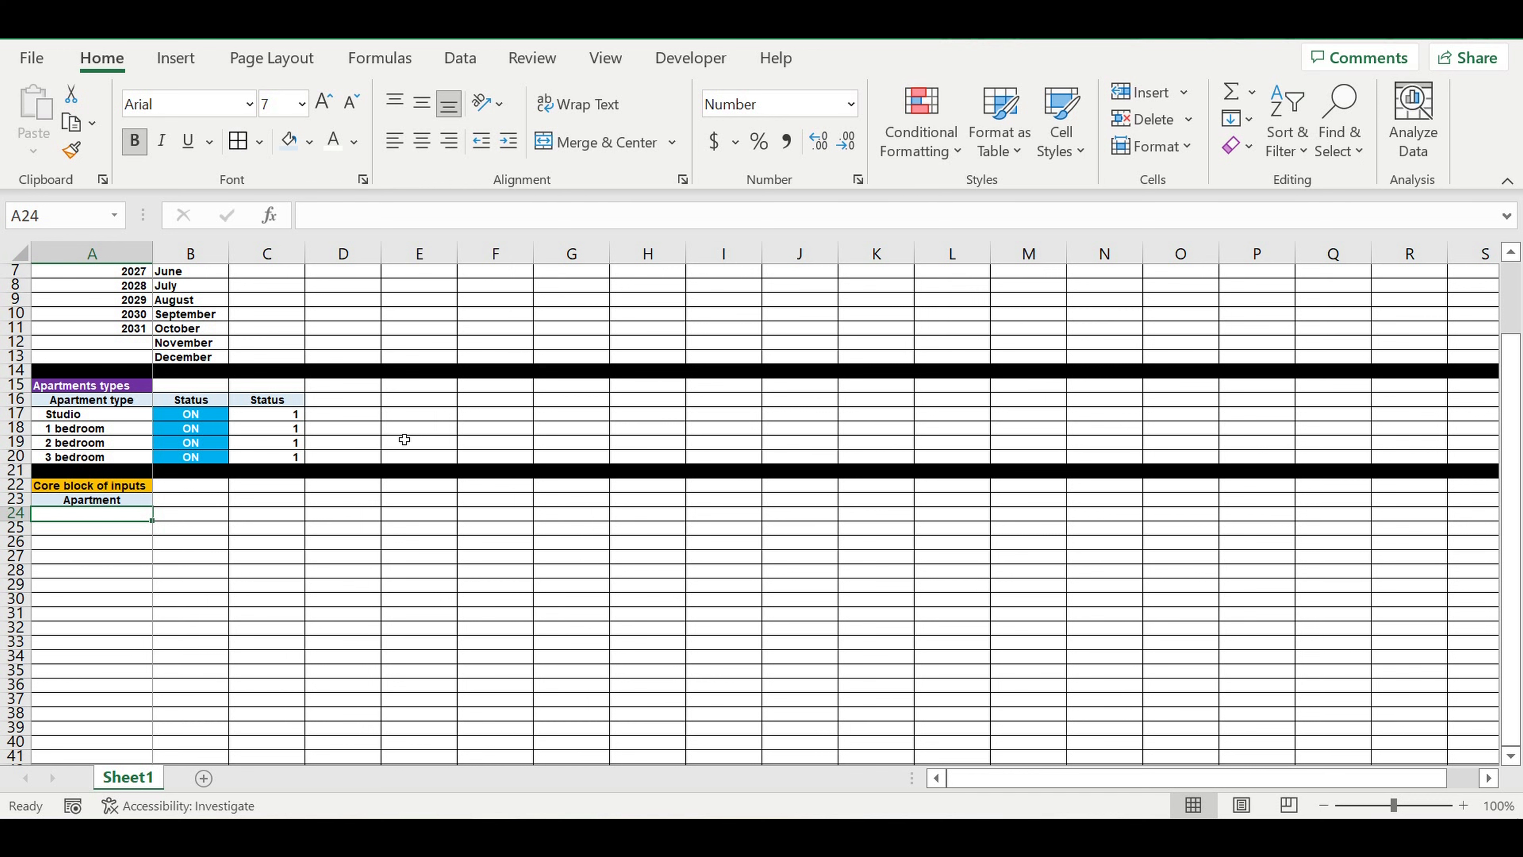
text(Ap)
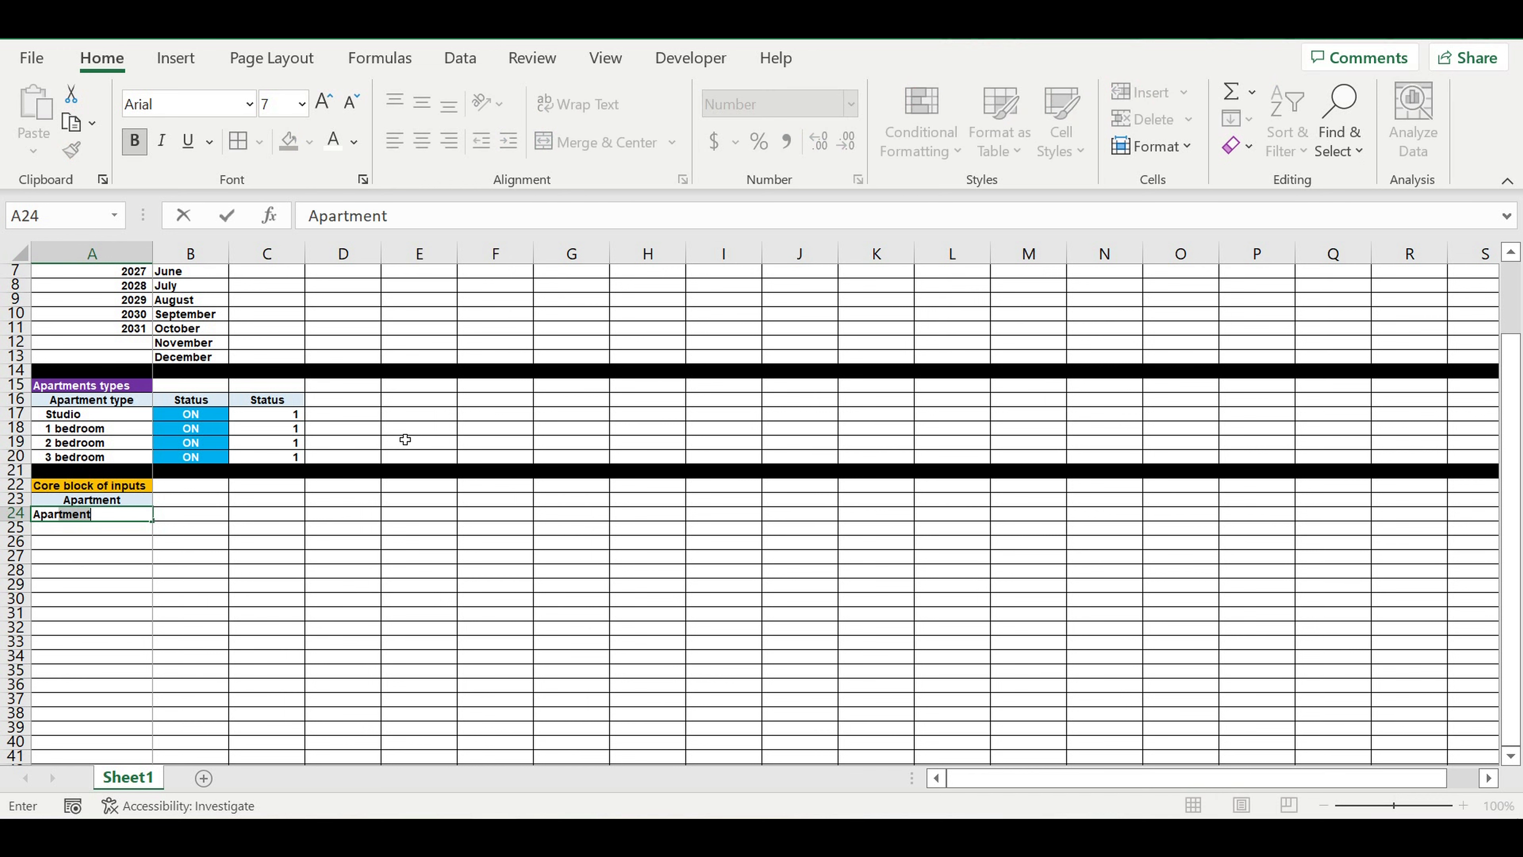
text(artment 1)
key(Return)
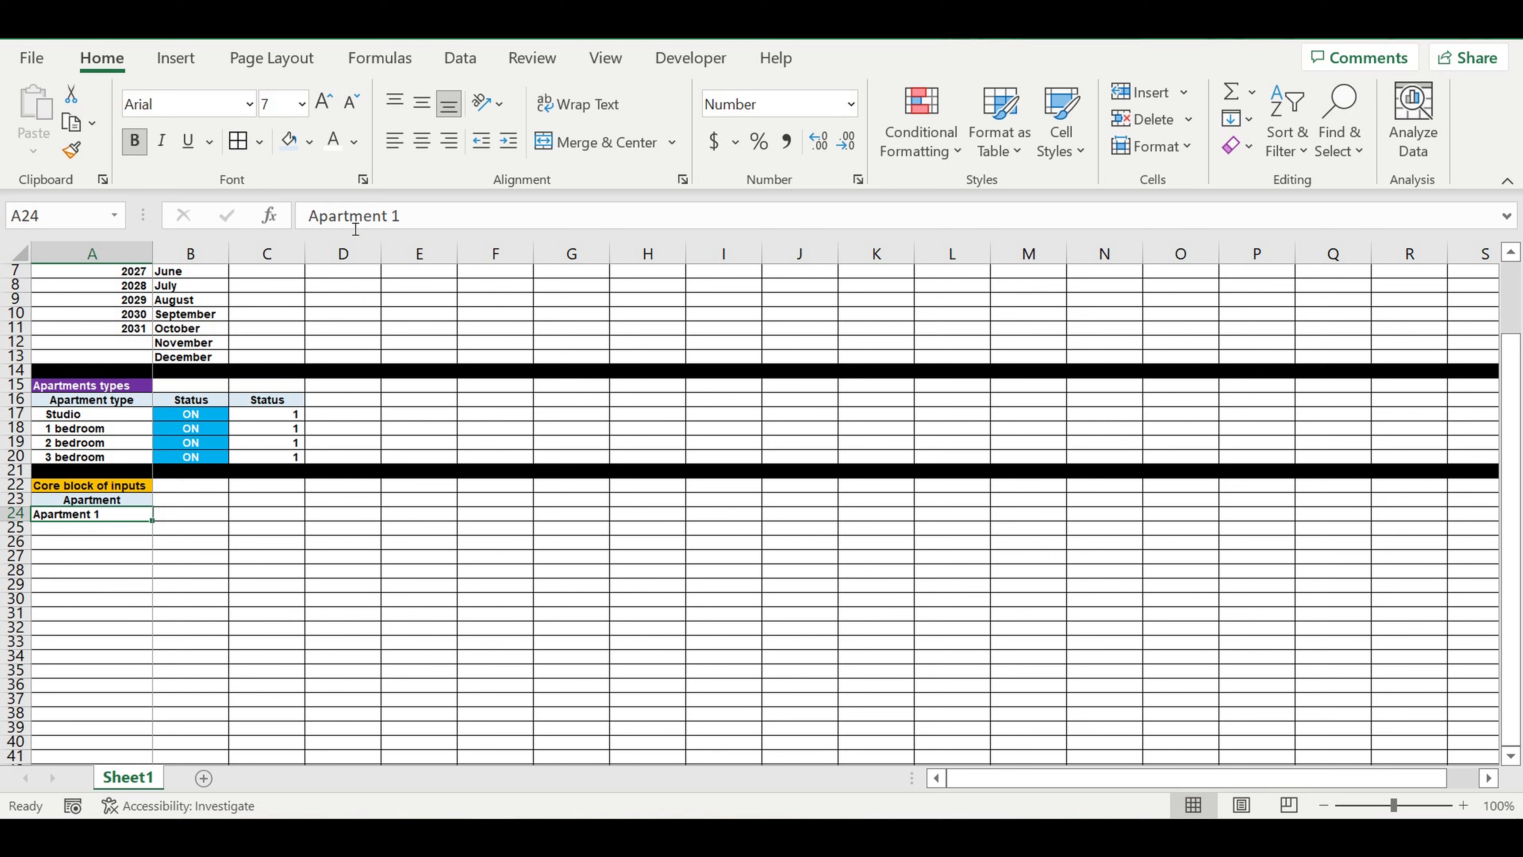
Step: Format cell A24 with white text on the standard light blue fill
key(Delete)
click(310, 141)
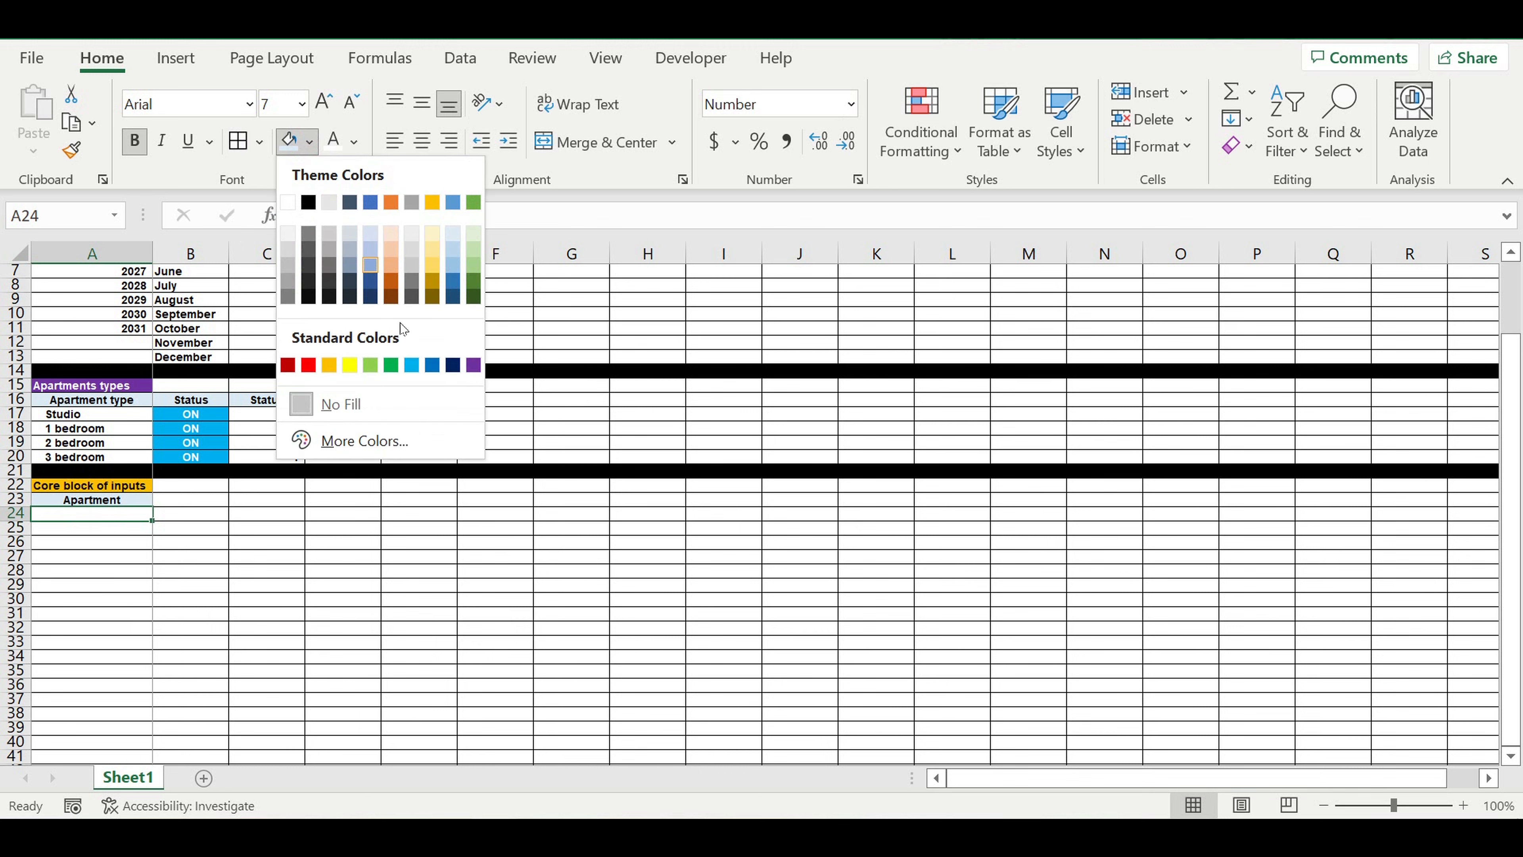
click(412, 365)
click(288, 576)
Step: Extend the numbered apartment series from A24 down column A through row 338, up to Apartment 315
click(105, 514)
scroll(244, 534, down, 1)
scroll(188, 482, down, 1)
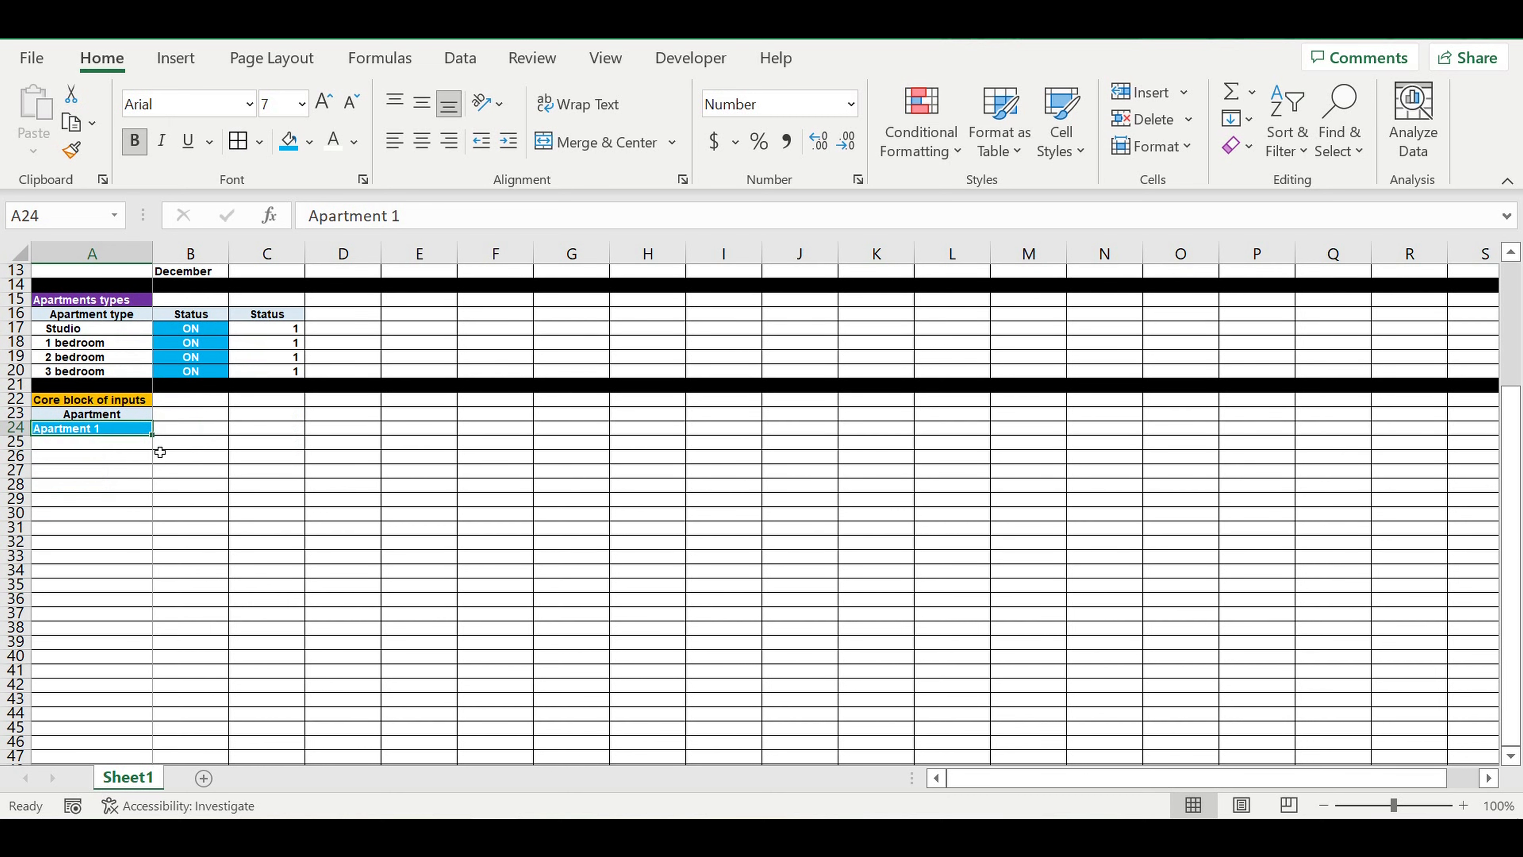
drag(162, 444, 129, 699)
click(121, 588)
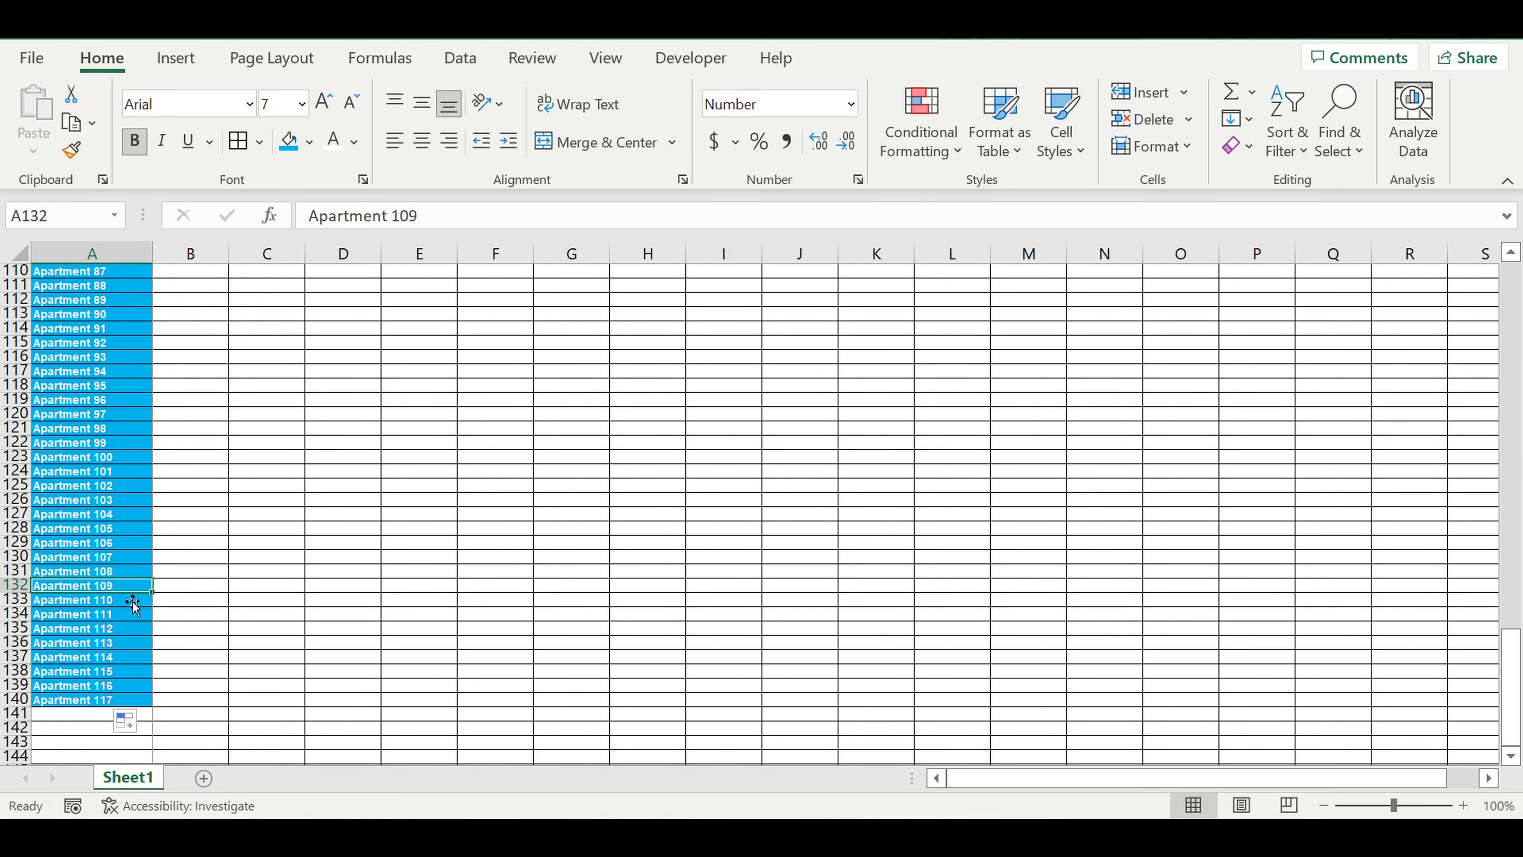
drag(152, 597, 210, 618)
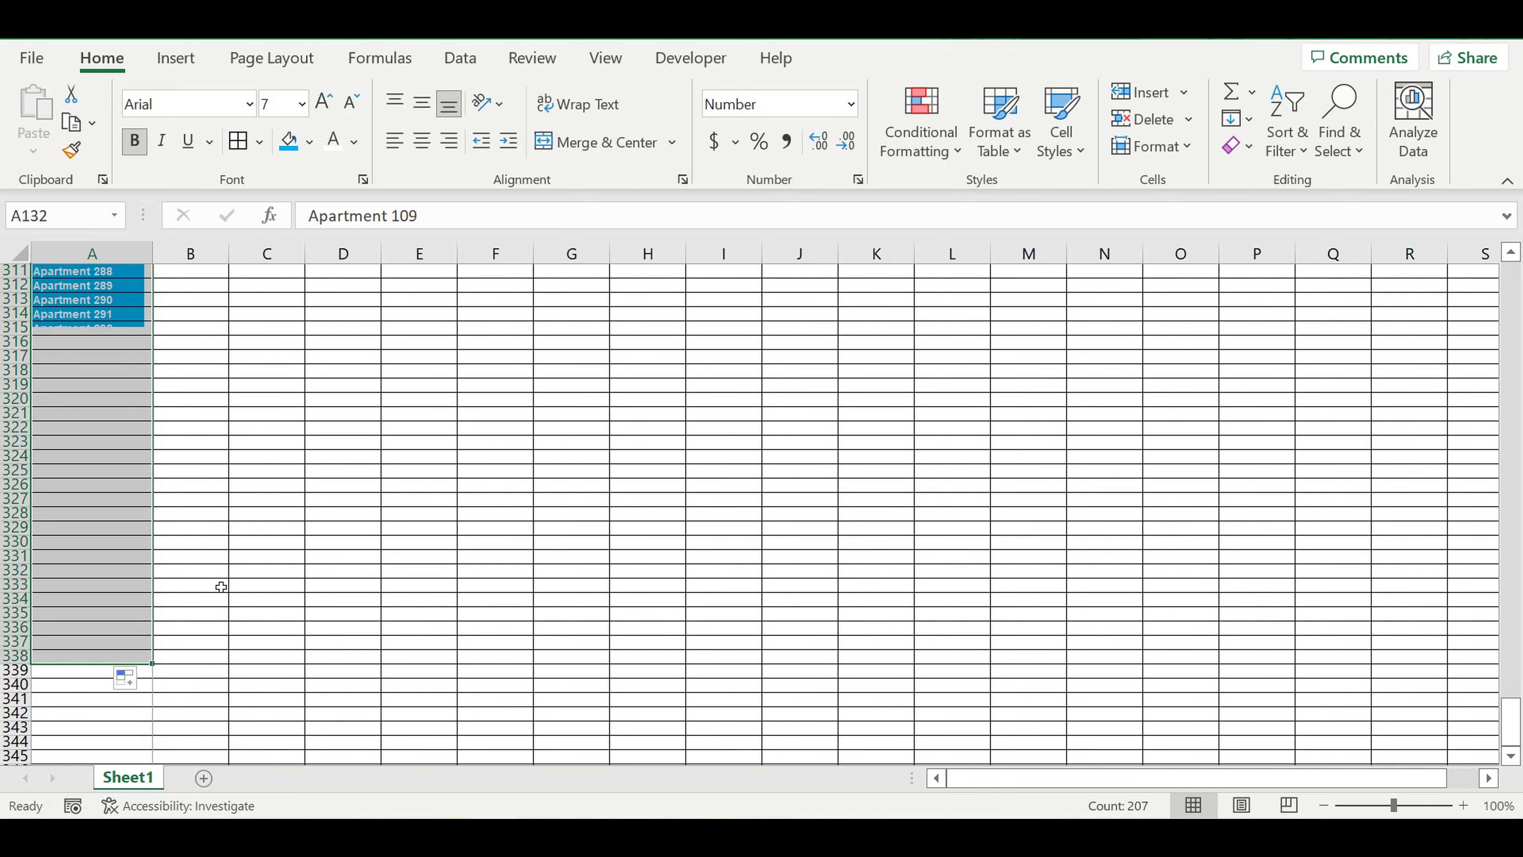
Step: Delete rows 324 through 340 so the apartment list ends at Apartment 300
ctrl+click(21, 461)
drag(21, 461, 18, 684)
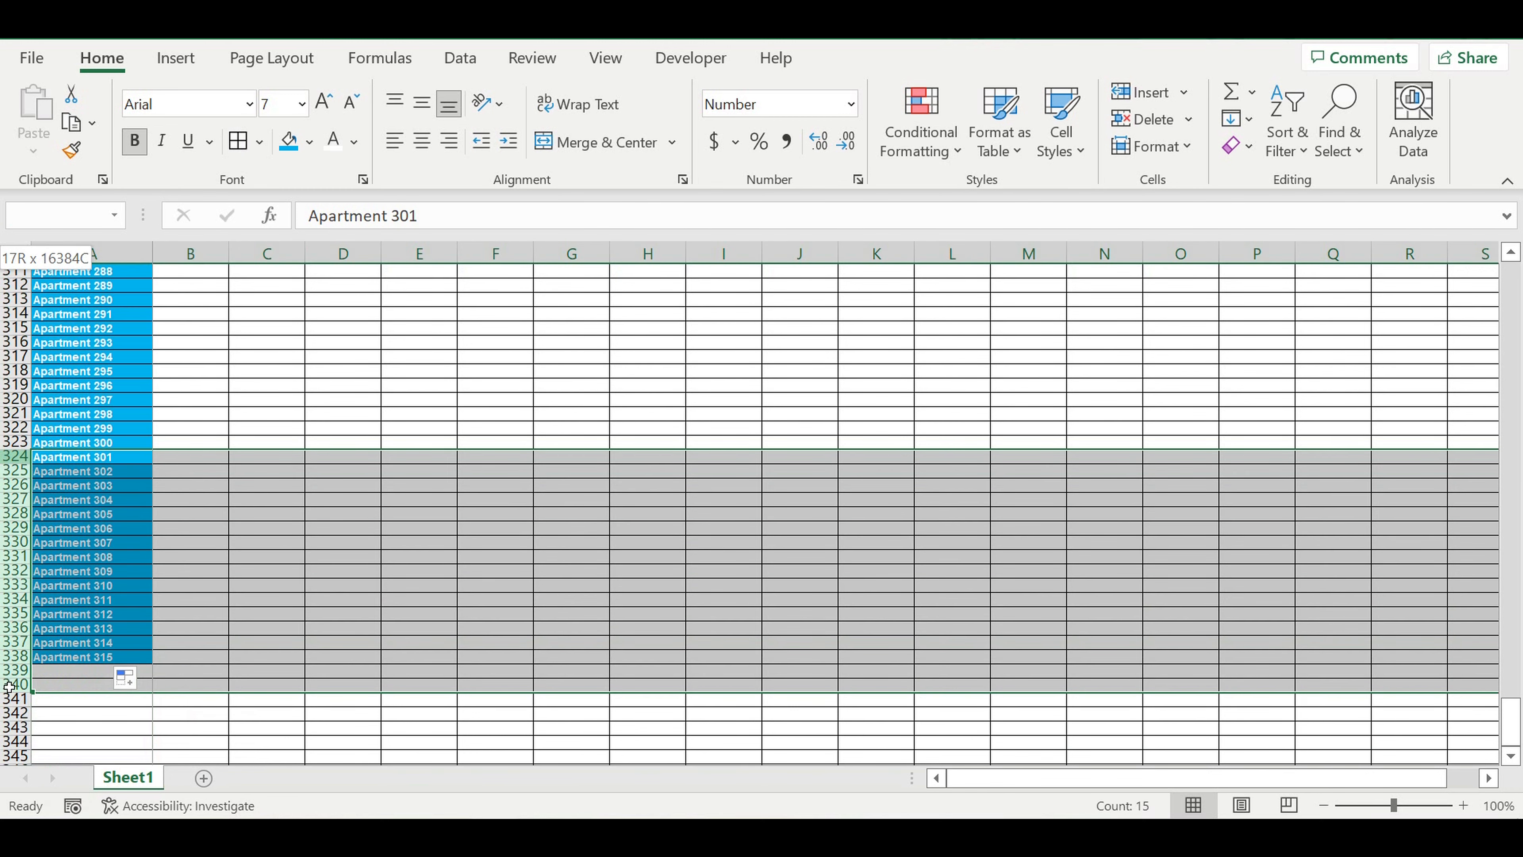
right_click(17, 603)
key(Escape)
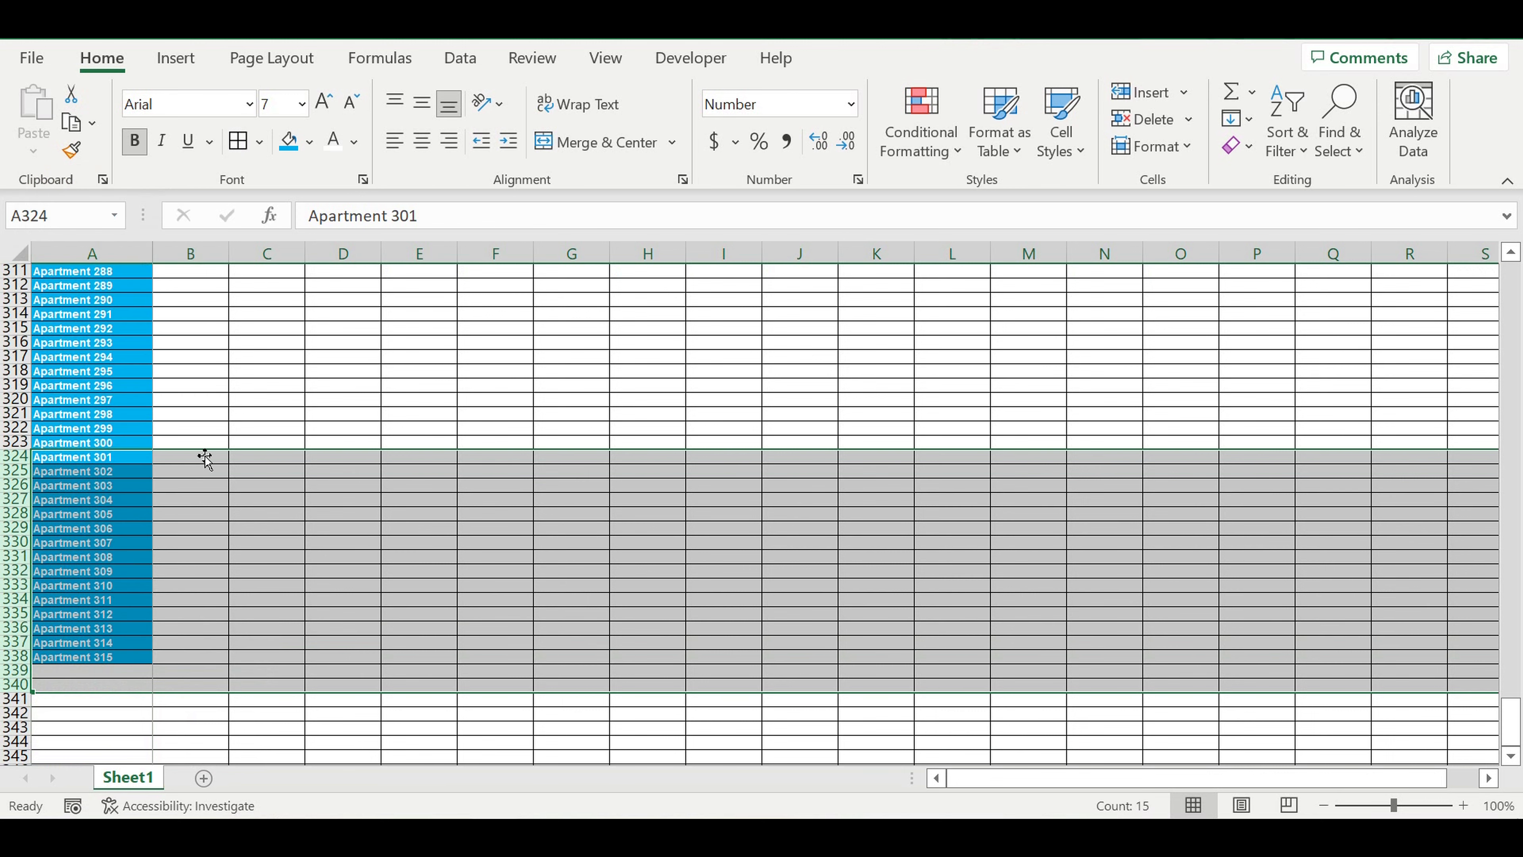
key(Delete)
click(231, 441)
Step: Fill row 324 below the apartment list with black as a section divider
click(15, 457)
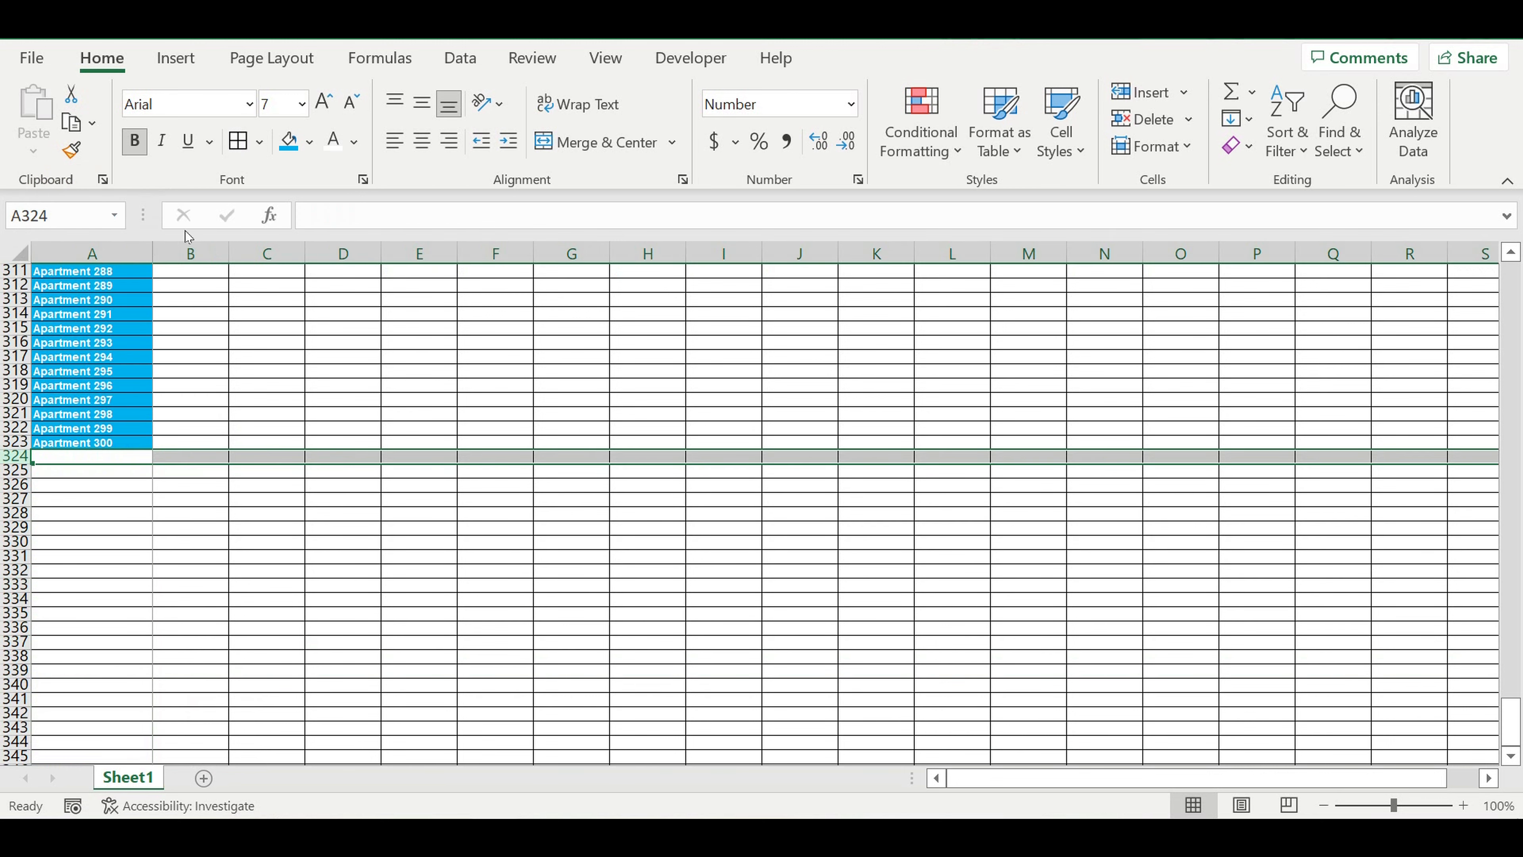
click(309, 143)
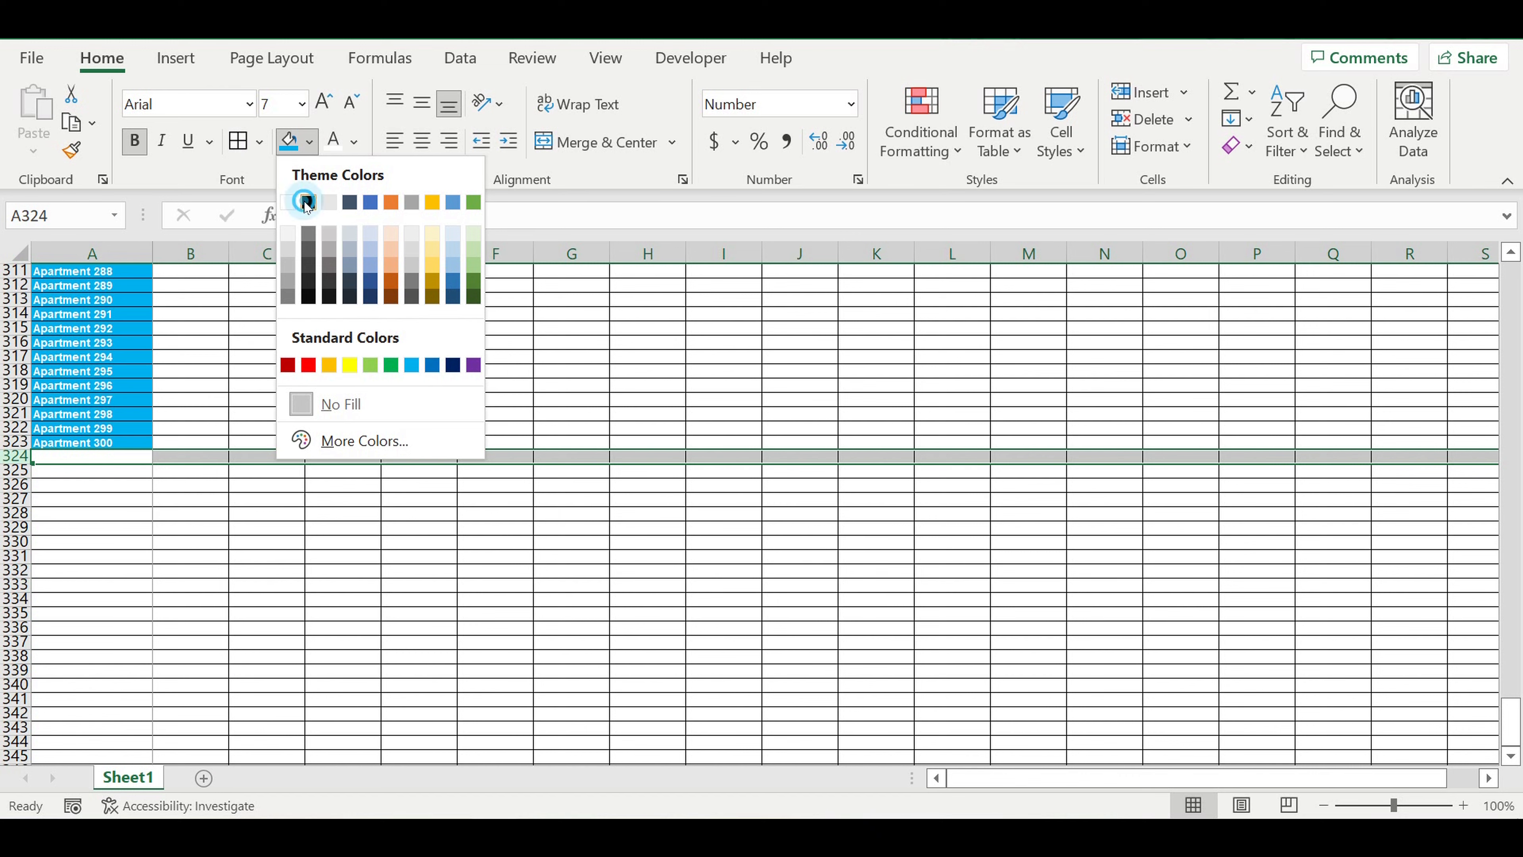
click(305, 202)
click(321, 399)
scroll(369, 412, up, 4)
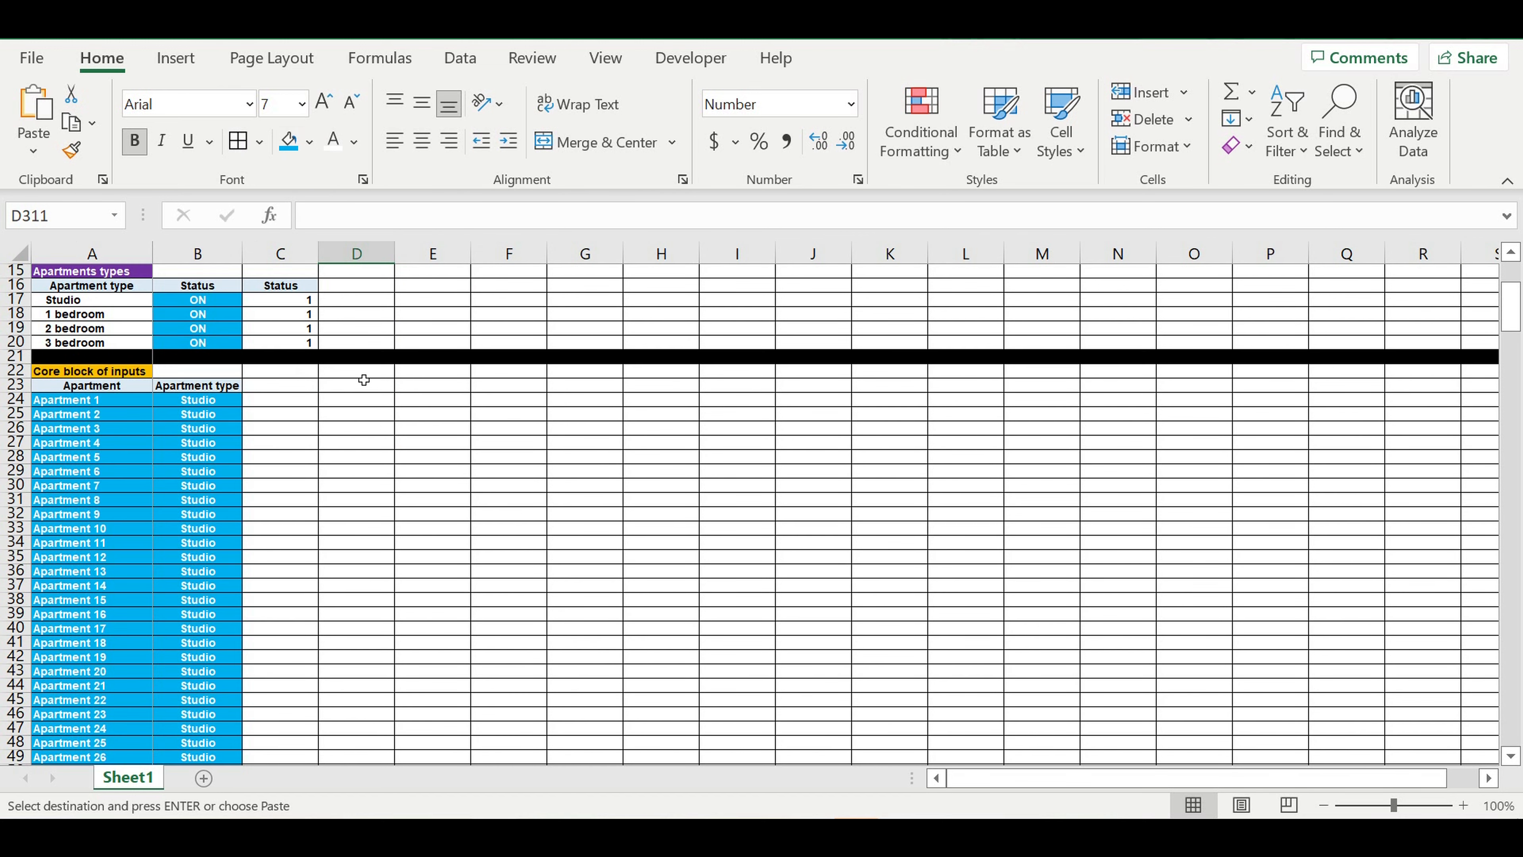
Step: Add a Status header in C23 using the formatting of the Apartment type header
click(362, 385)
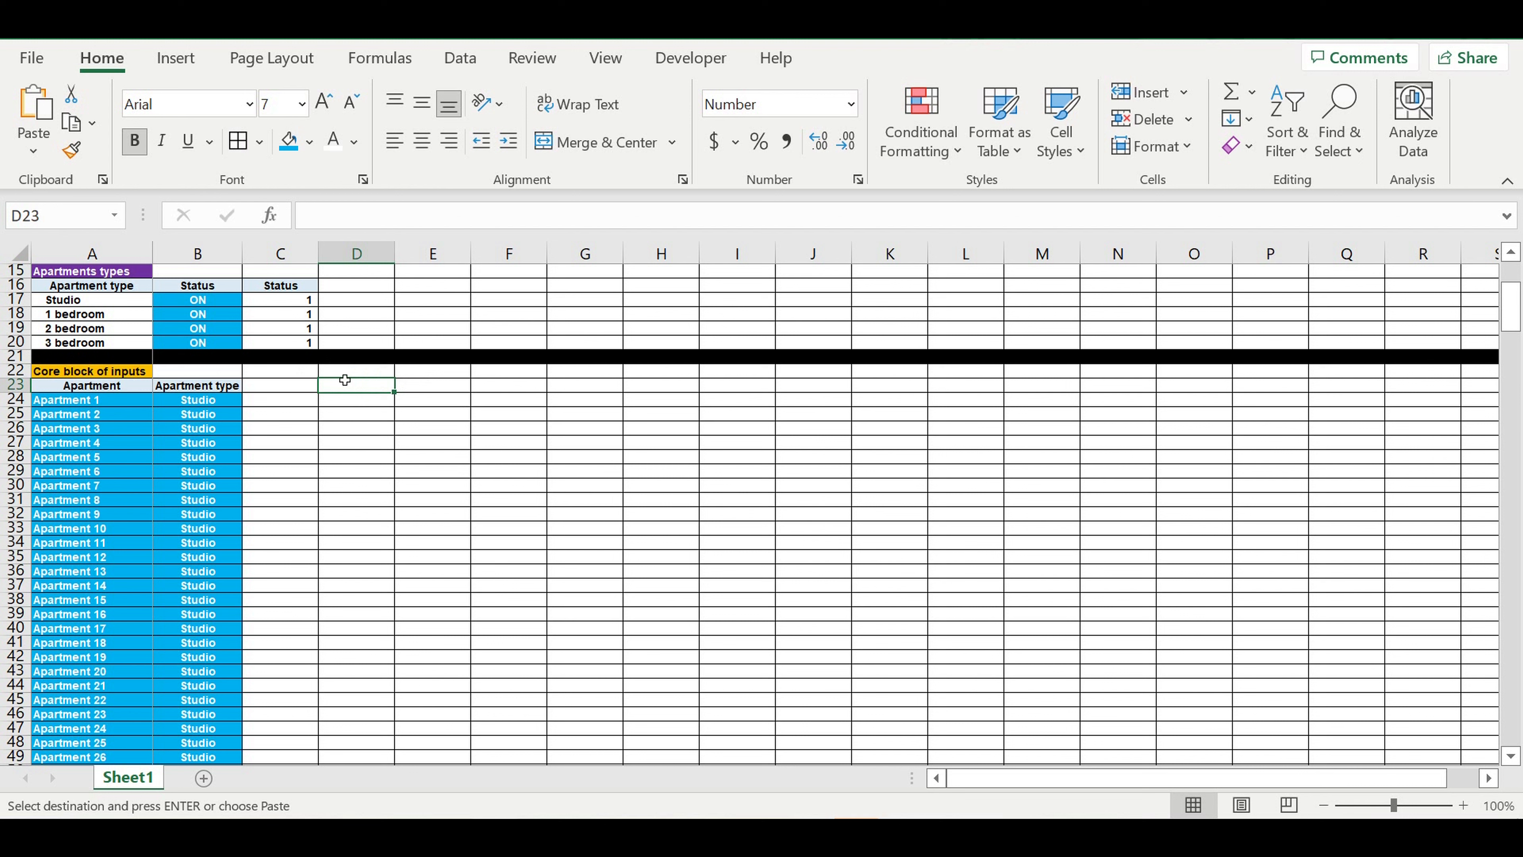
click(210, 388)
drag(249, 398, 321, 398)
click(283, 387)
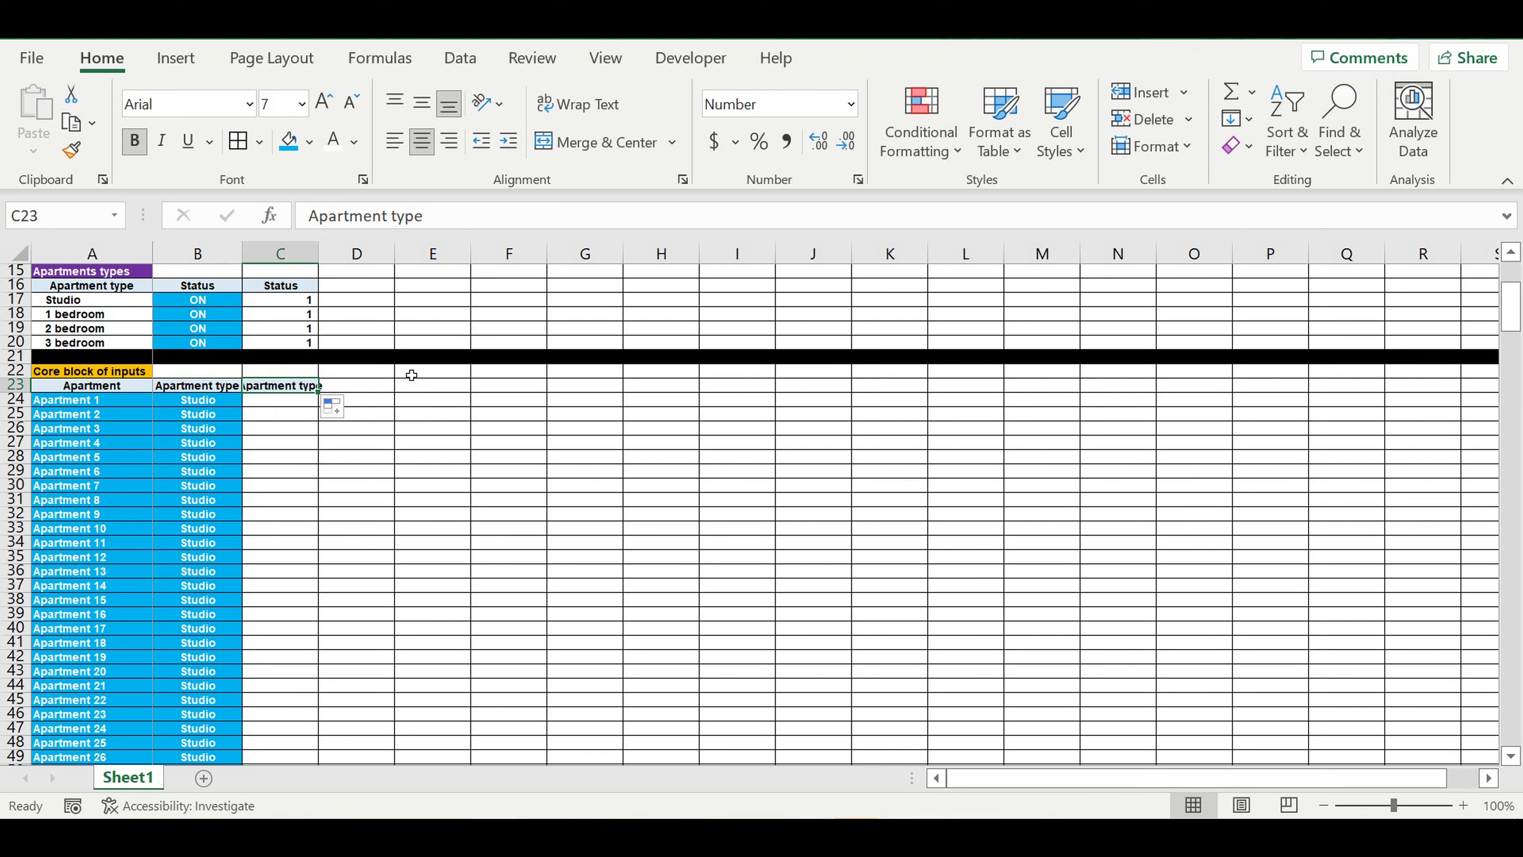
text(status)
key(BackSpace)
key(BackSpace)
key(BackSpace)
key(BackSpace)
key(BackSpace)
text(tatus)
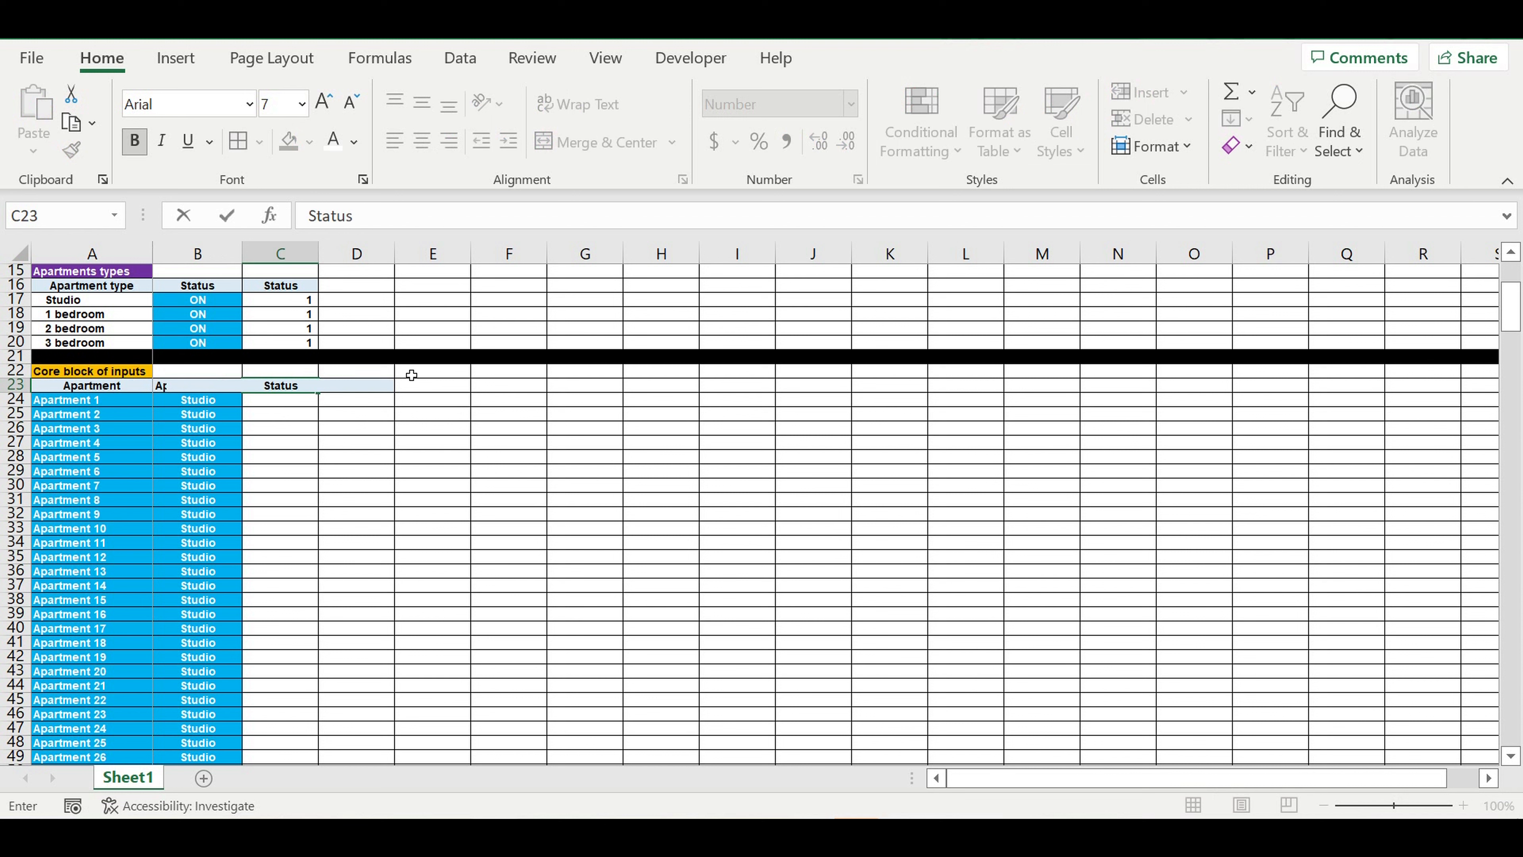
key(Return)
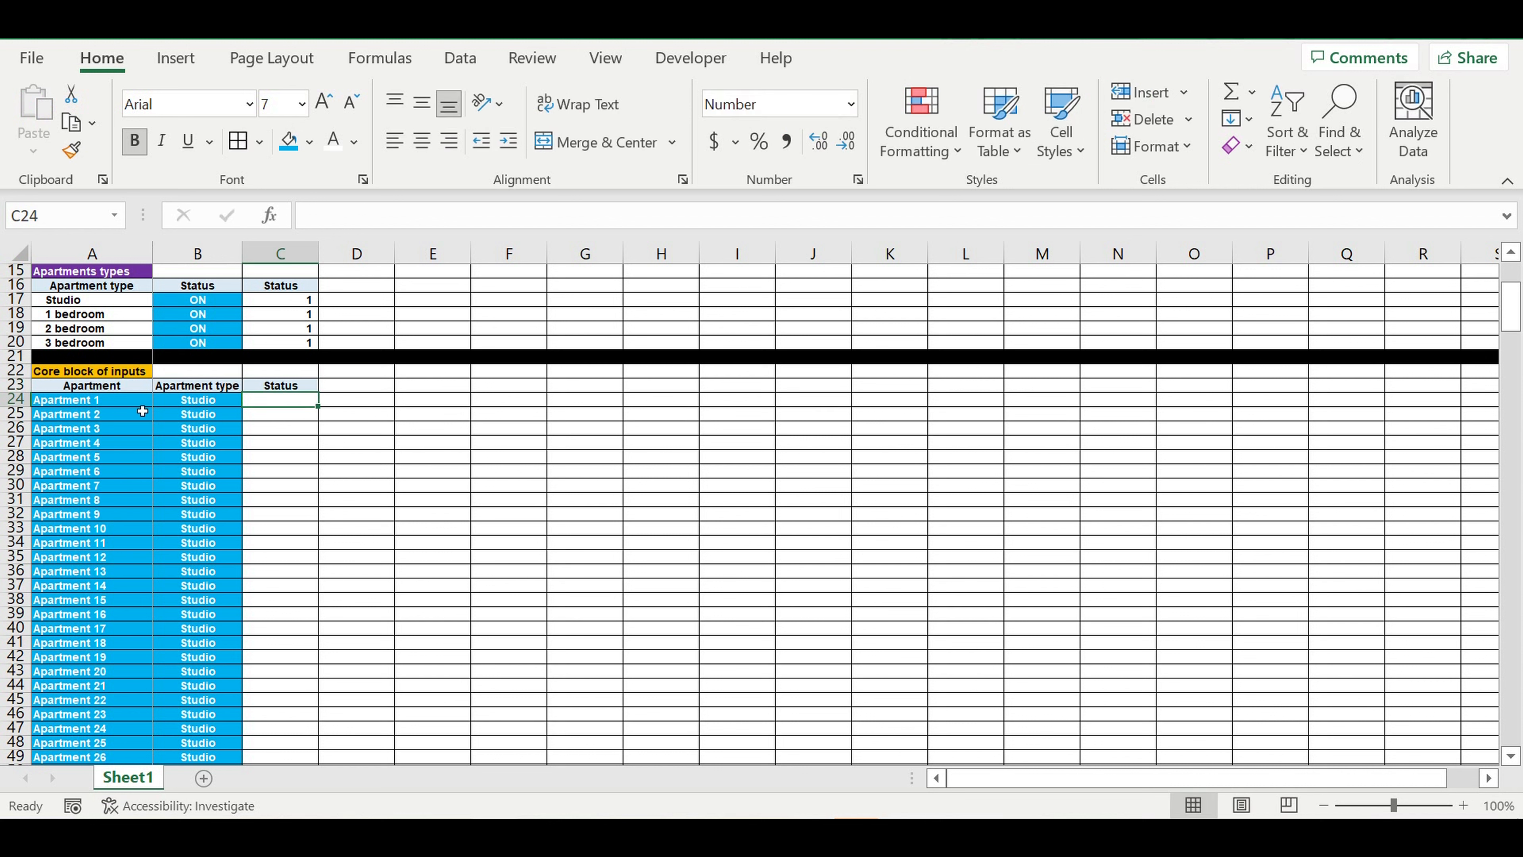
Step: Enter =IFERROR(VLOOKUP(B24,$A$17:$C$20,3,0),0) in C24 to look up the status of Apartment 1's type
drag(199, 402, 207, 615)
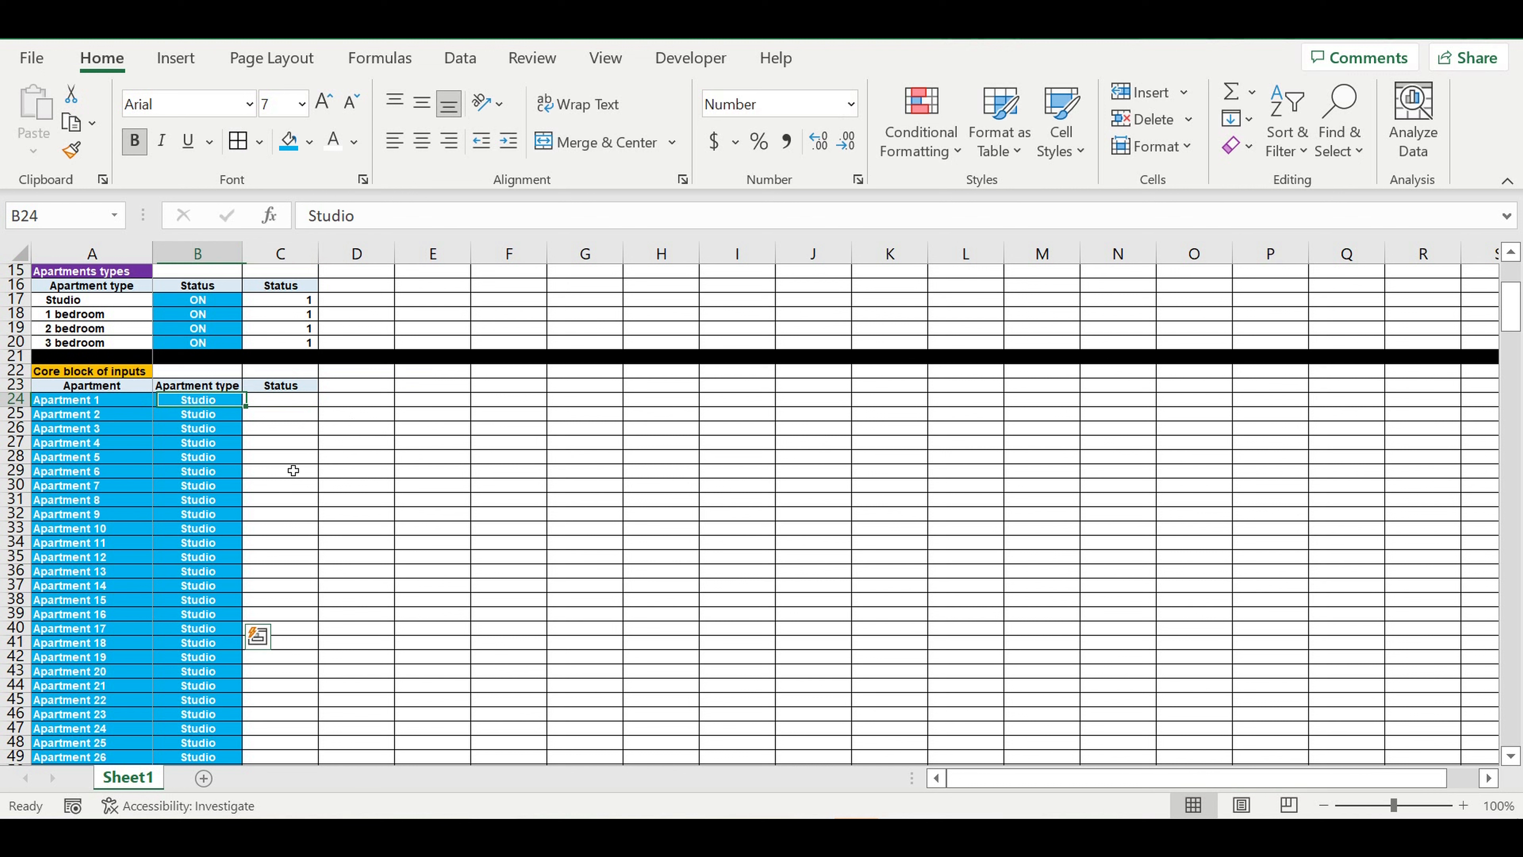
click(301, 403)
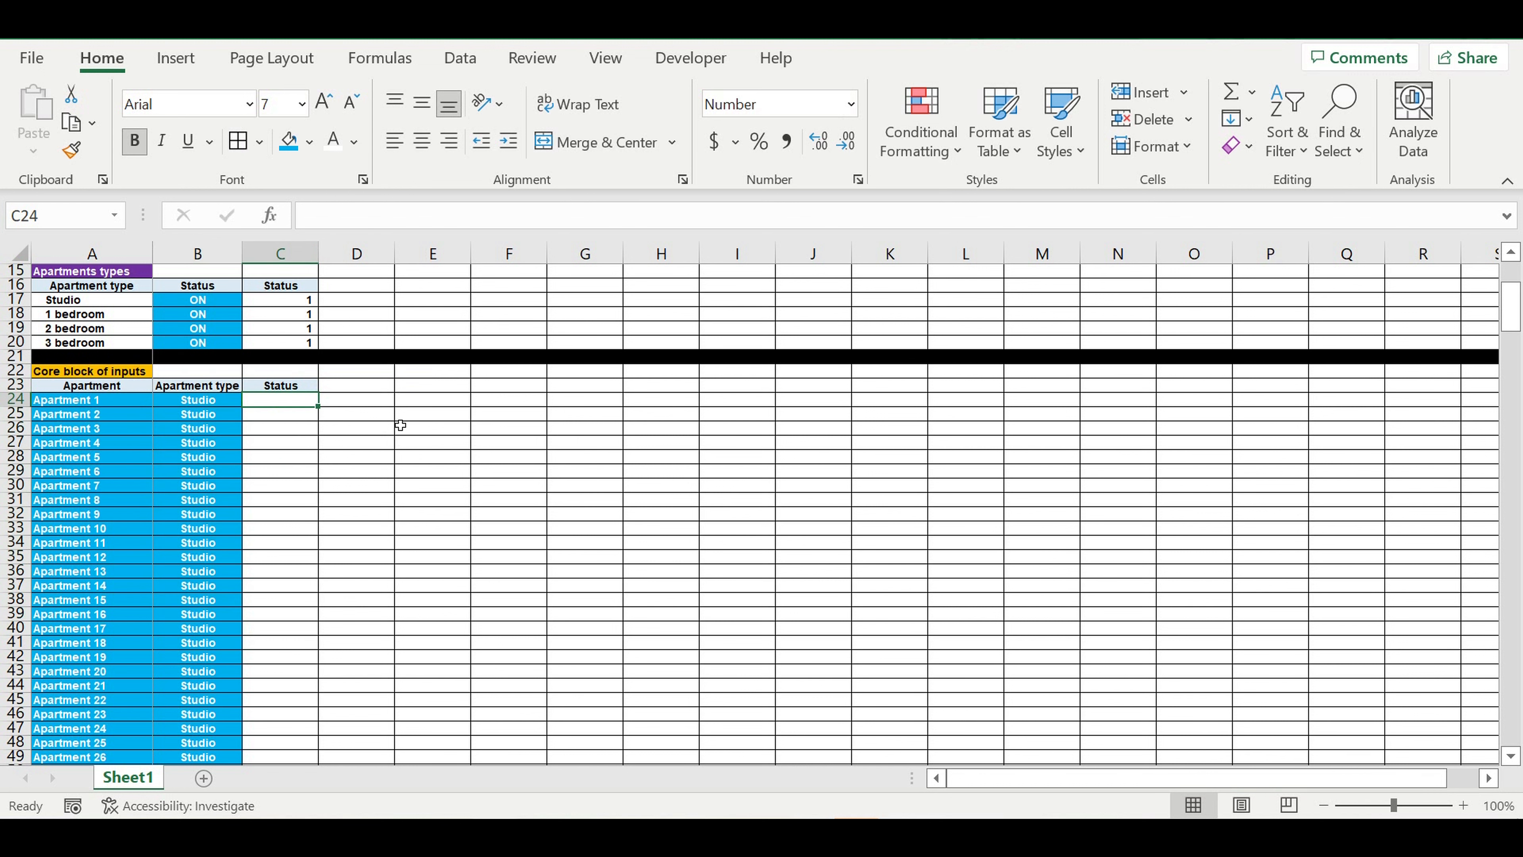
text(=vl)
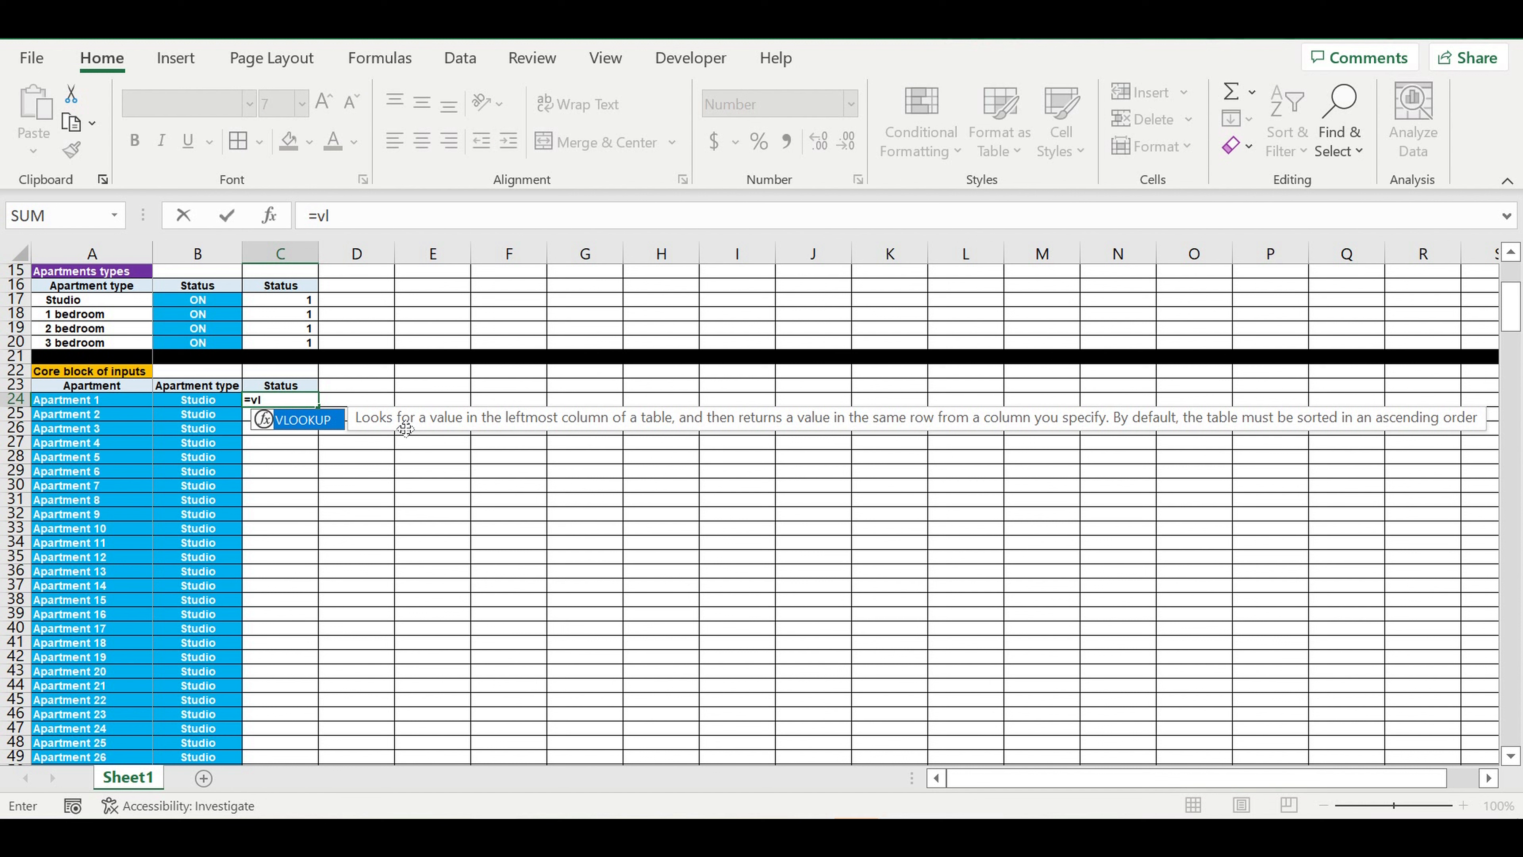
double_click(302, 420)
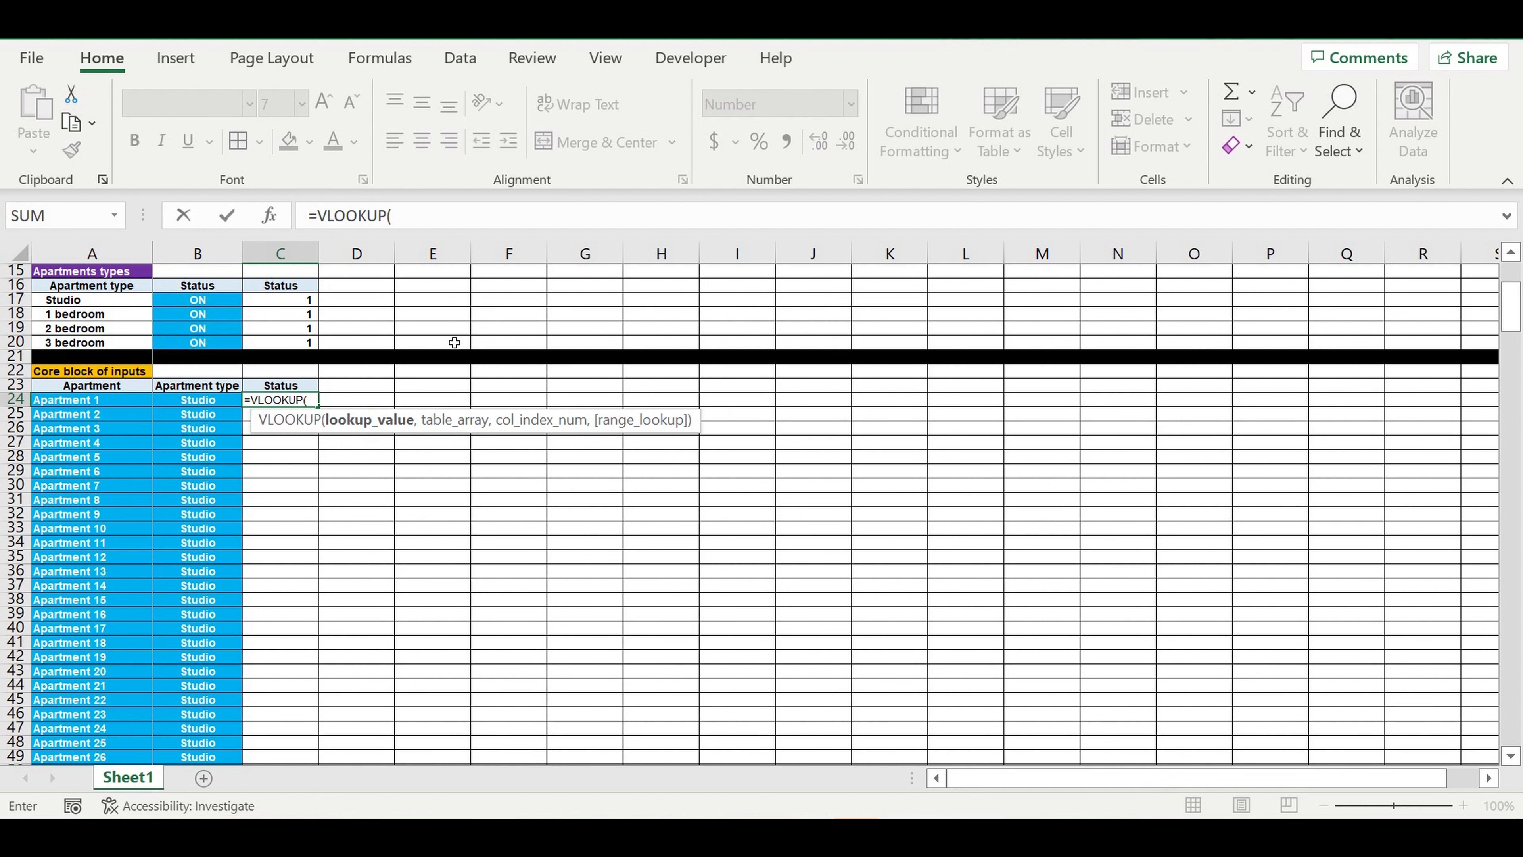
click(195, 401)
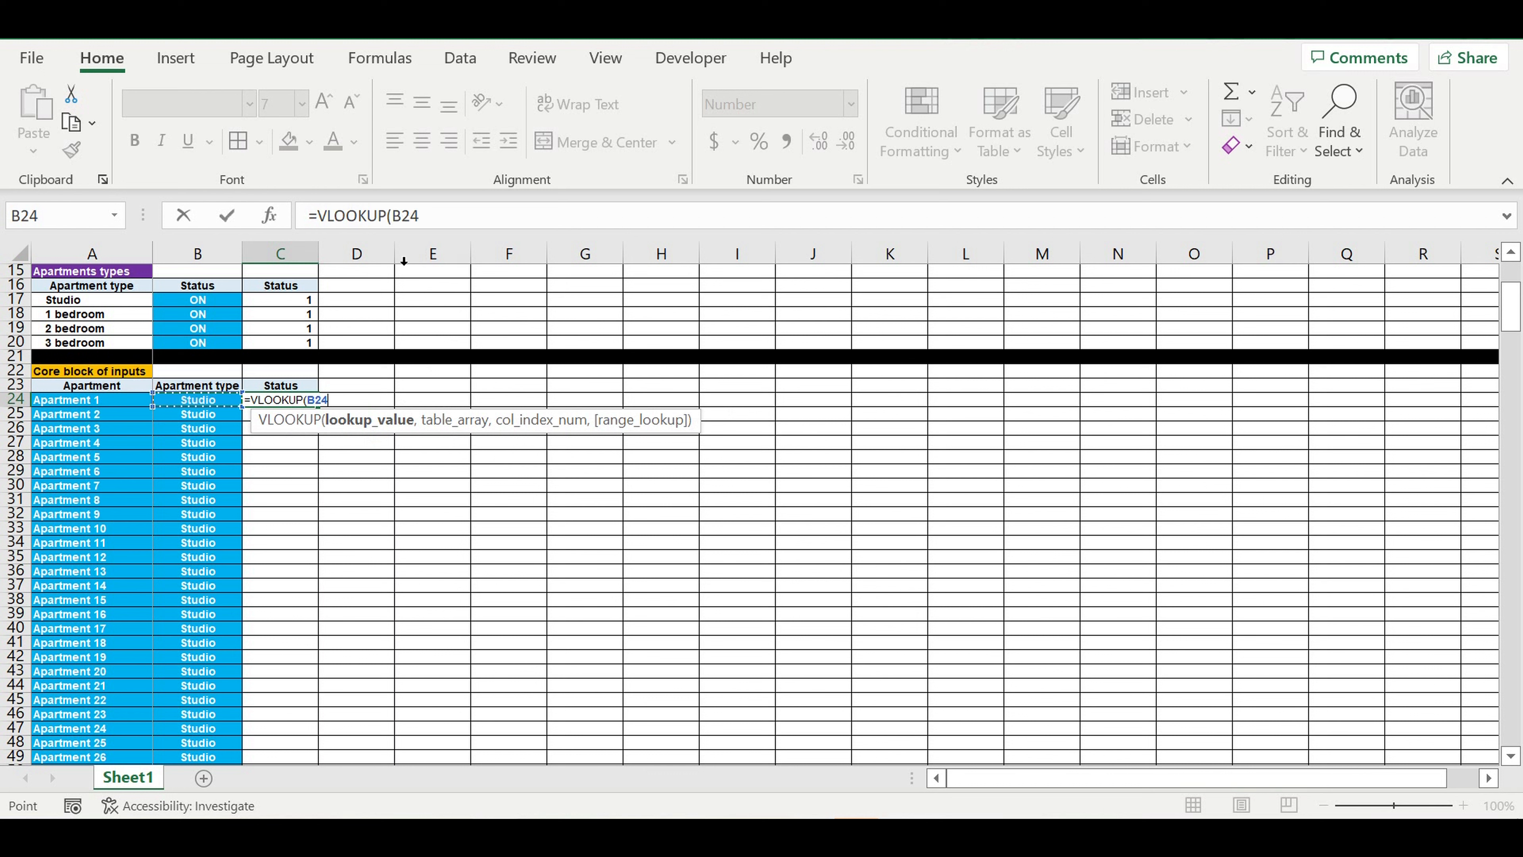
text(,)
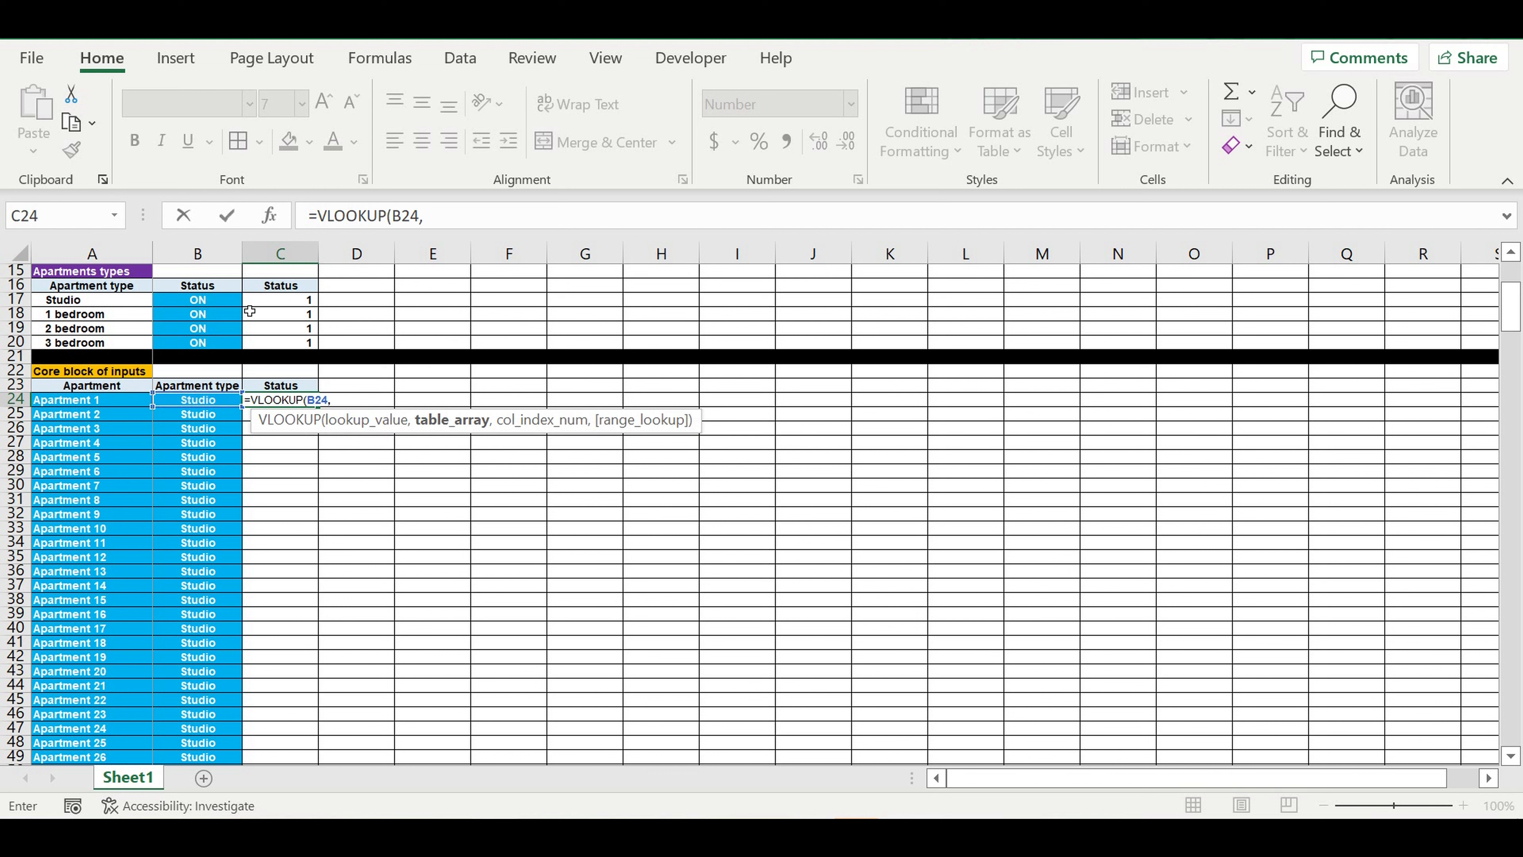
click(106, 304)
drag(107, 304, 294, 342)
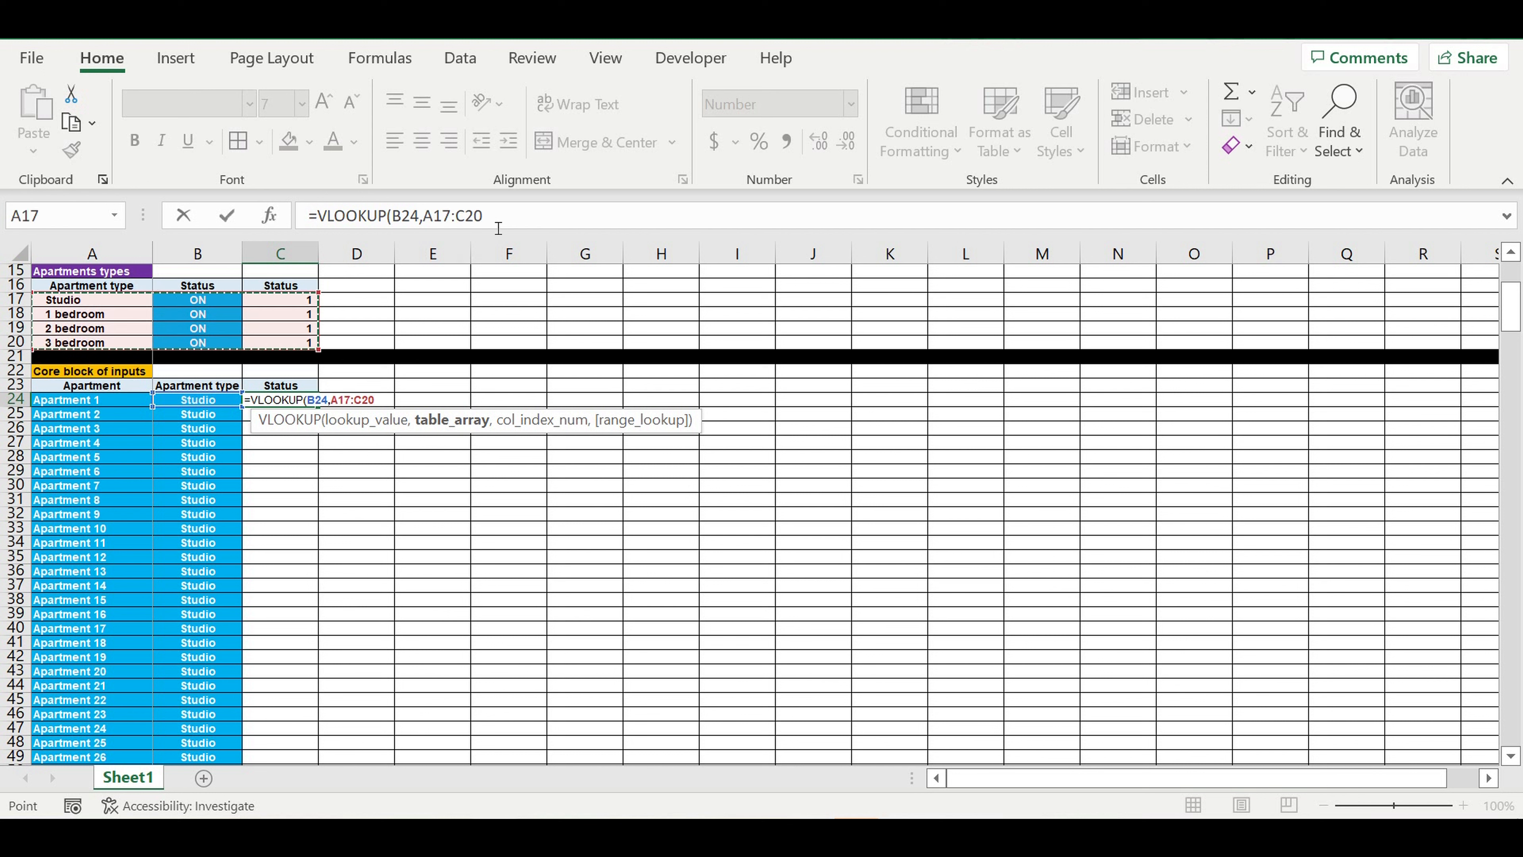
click(480, 224)
text($)
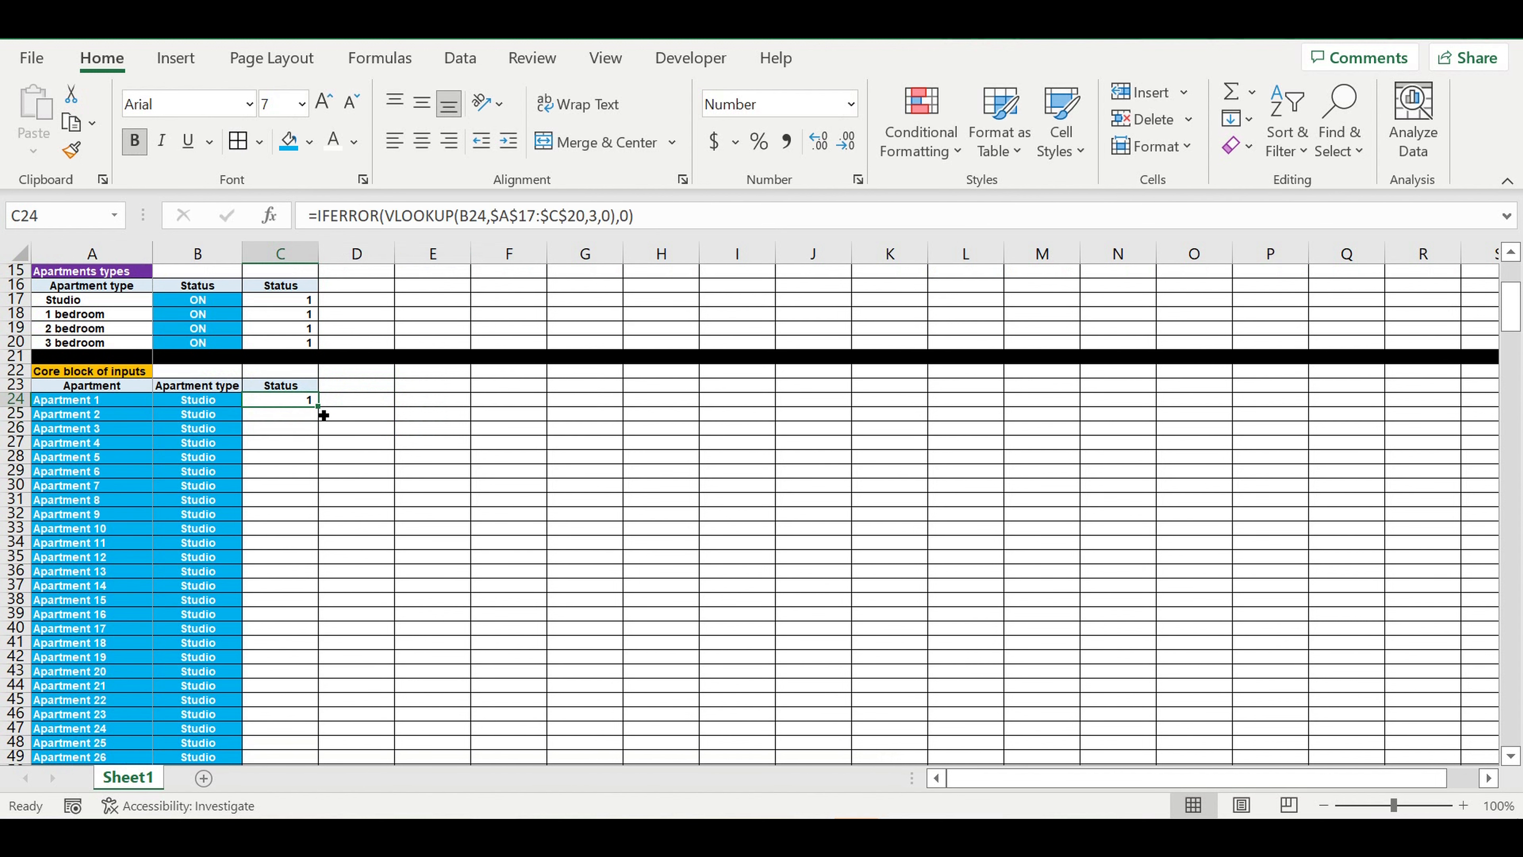
Step: Fill the status formula from C24 down to C323 for all 300 apartments
drag(323, 415, 318, 707)
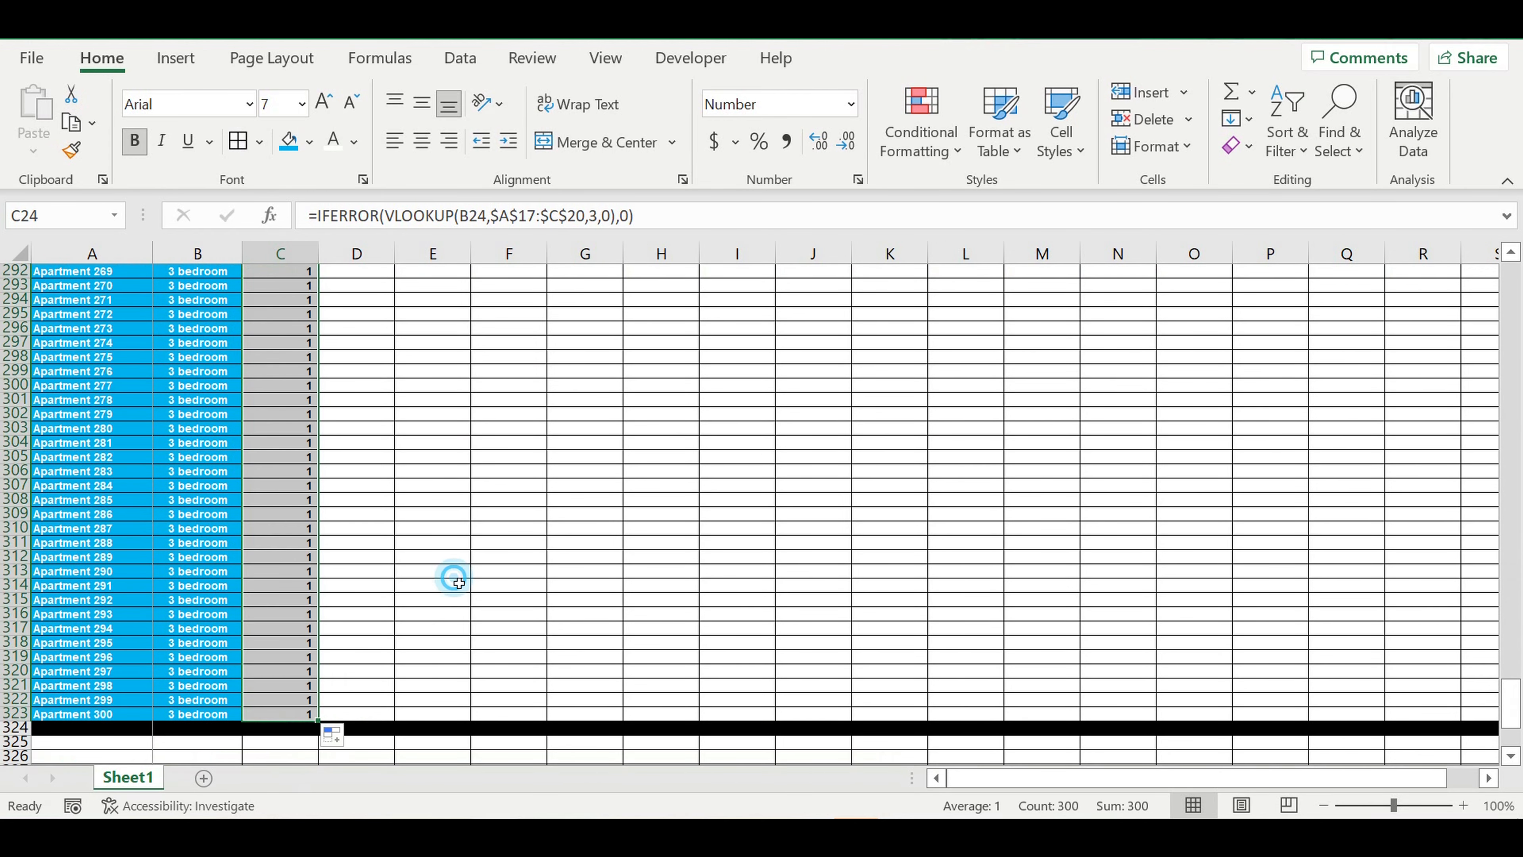
click(453, 573)
scroll(444, 442, up, 15)
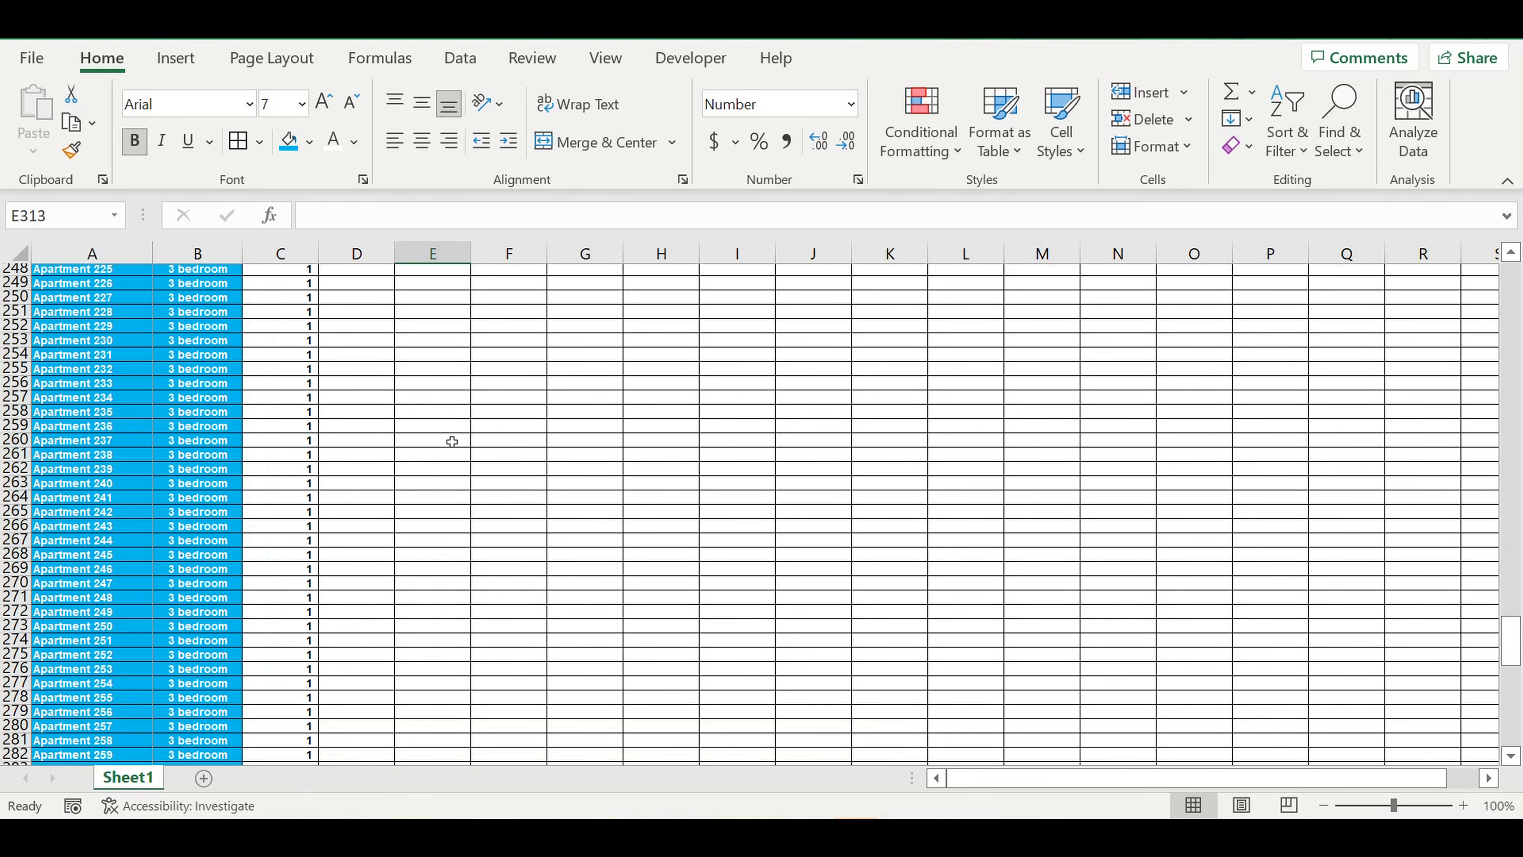
scroll(459, 444, up, 20)
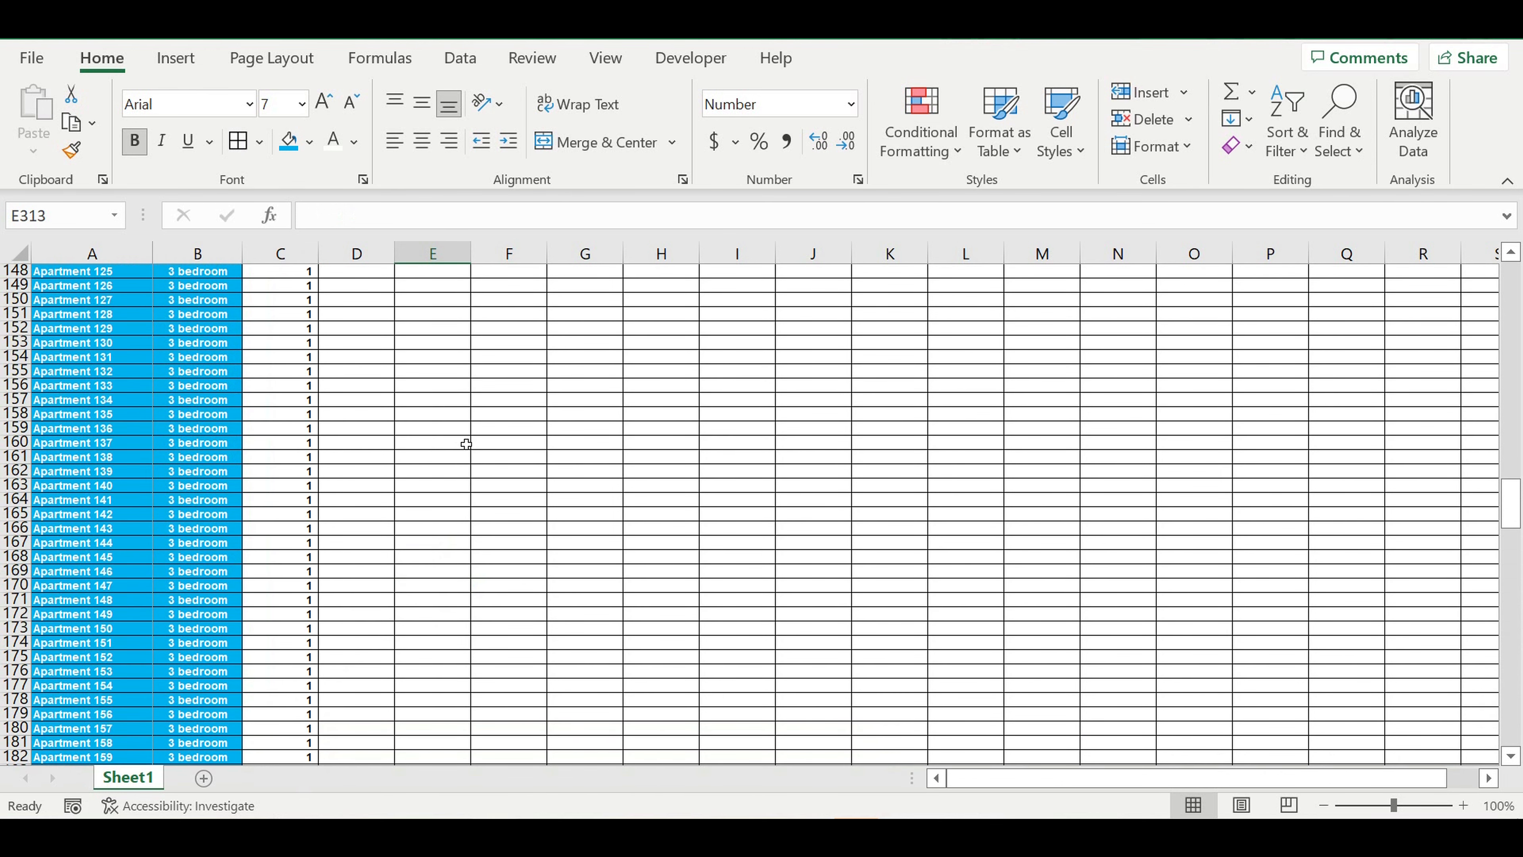
scroll(463, 442, up, 20)
scroll(455, 442, up, 19)
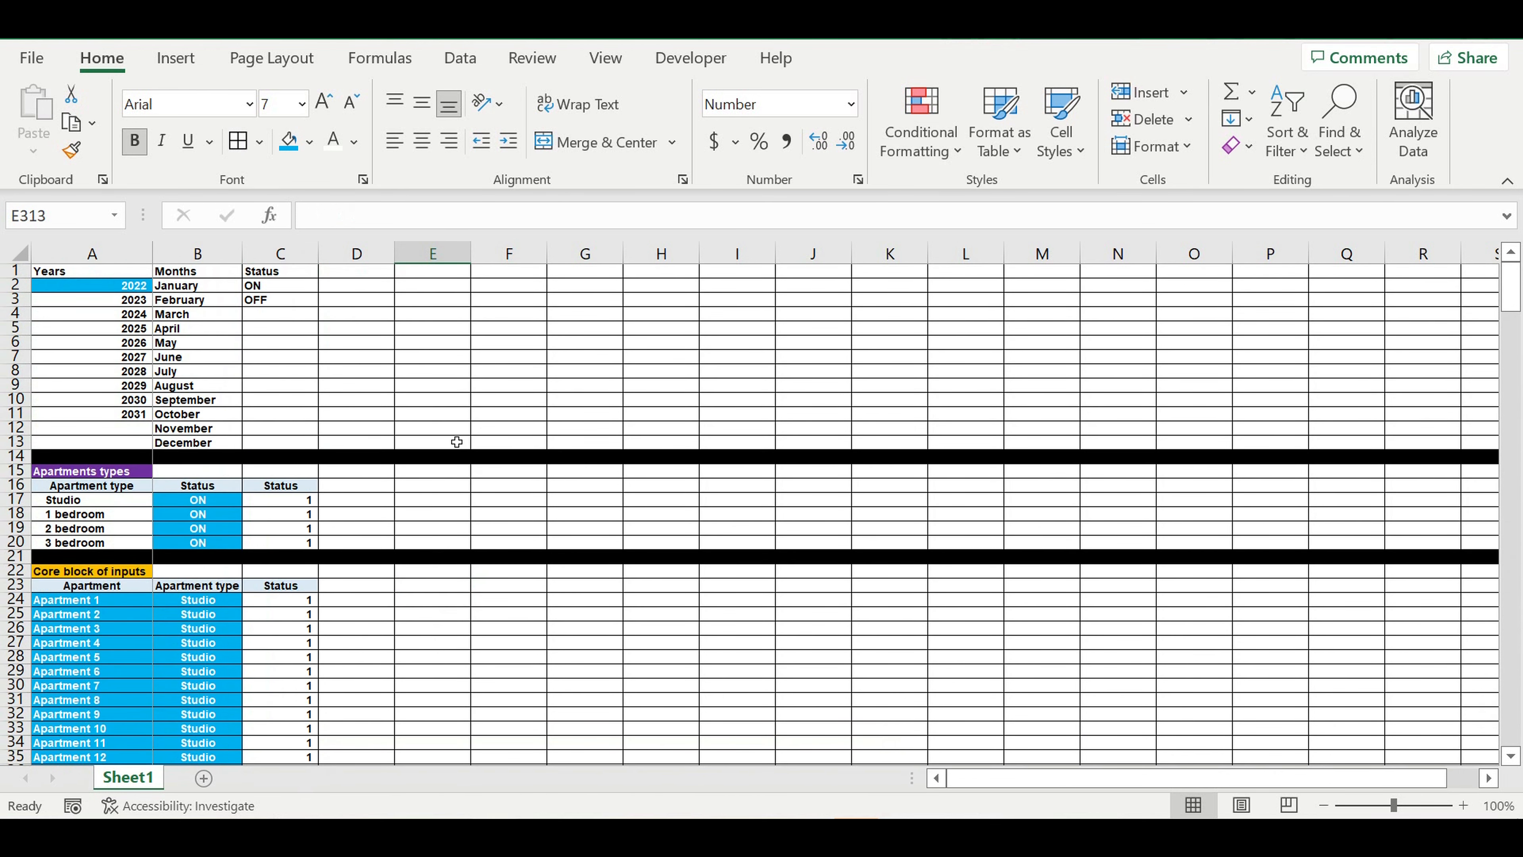
Step: Switch the Studio status in B17 to OFF and check the Studio apartments' statuses in column C
scroll(456, 447, down, 3)
click(202, 474)
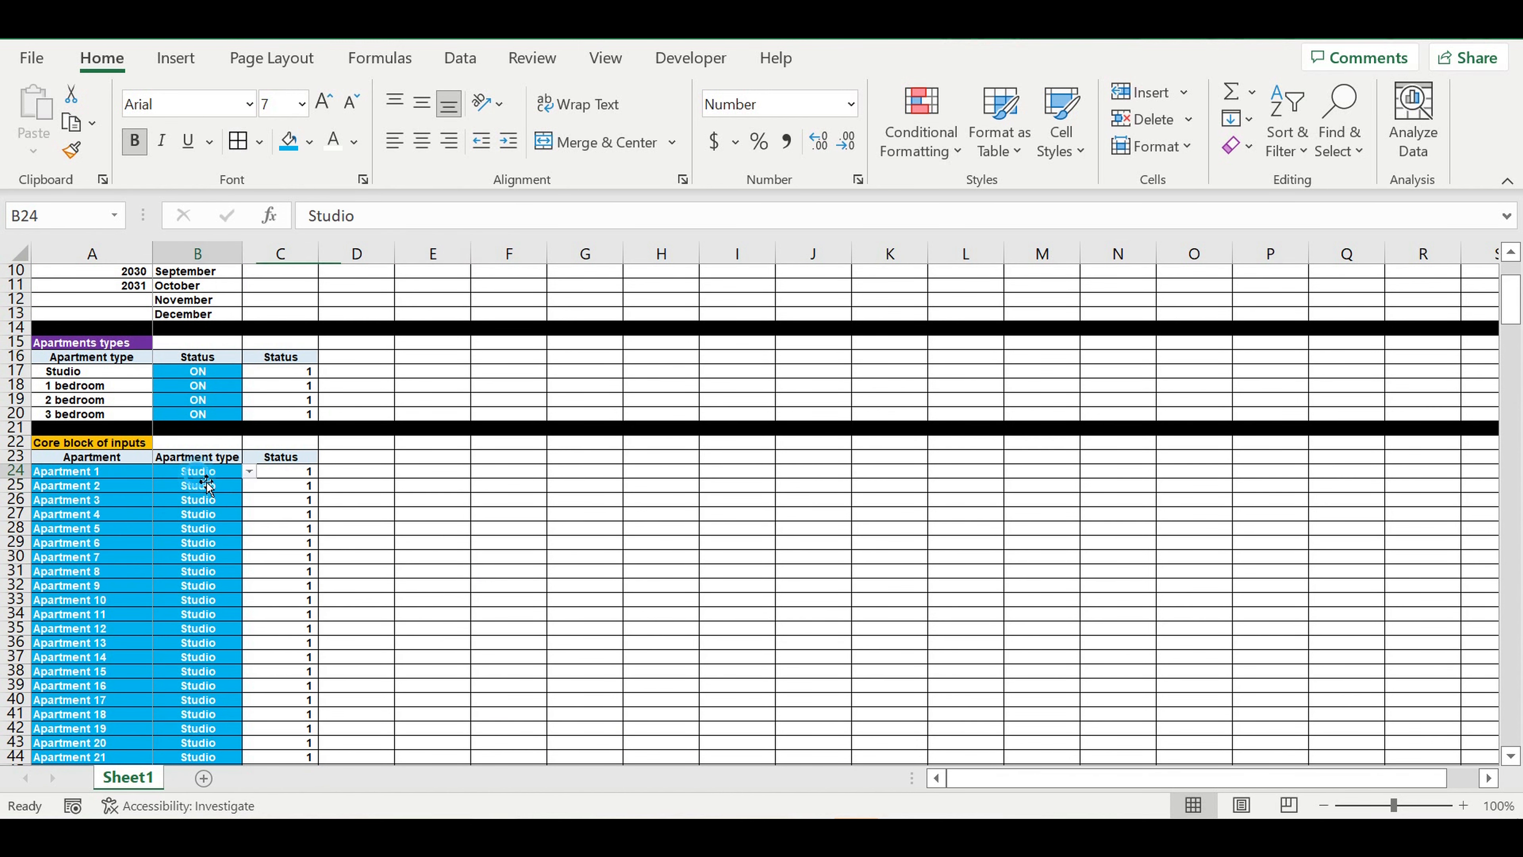
click(90, 375)
click(180, 372)
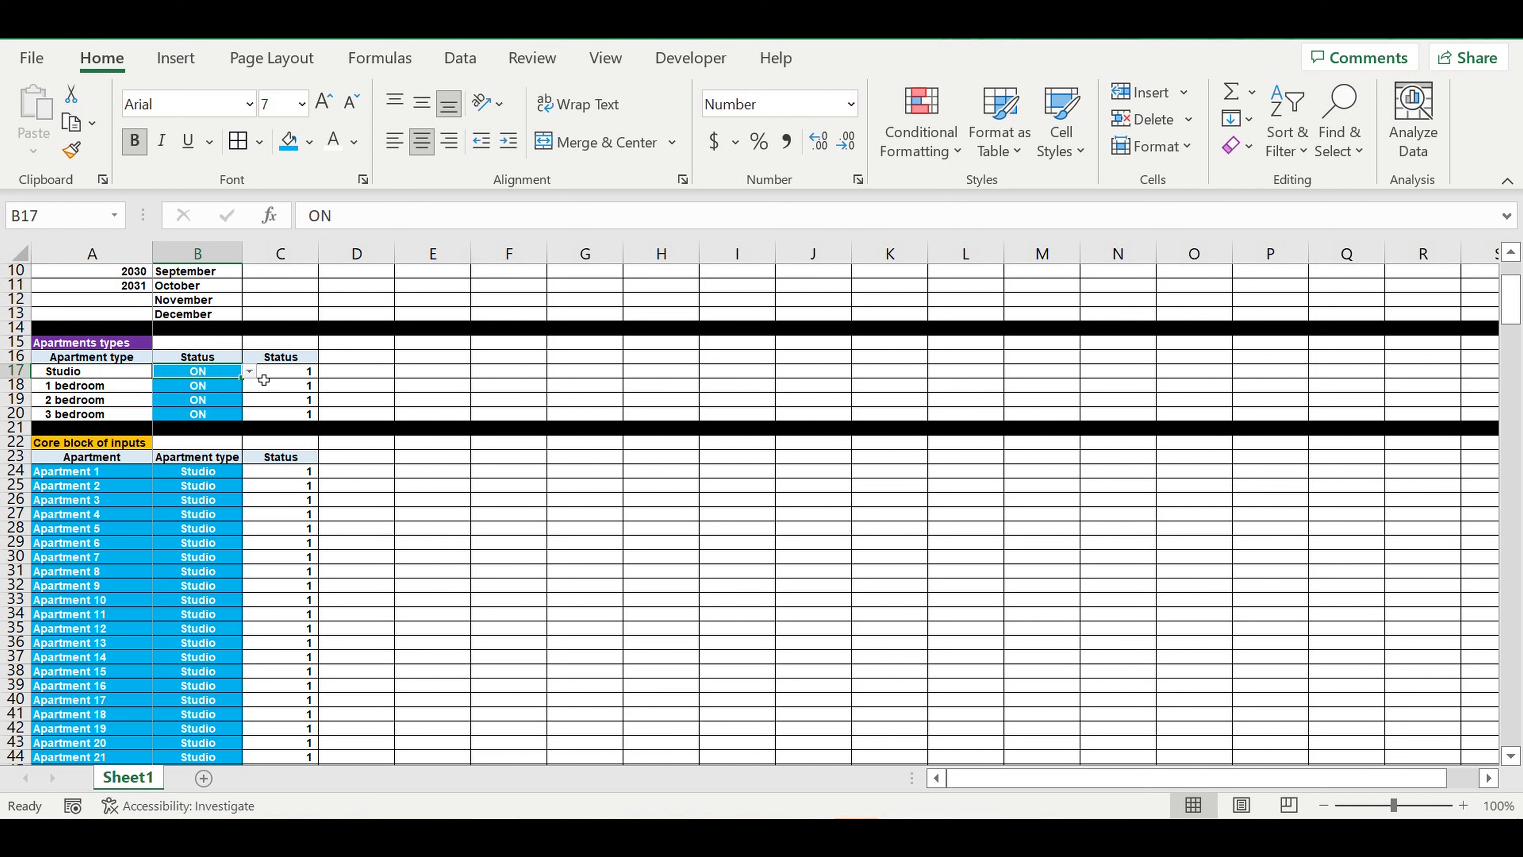
click(250, 372)
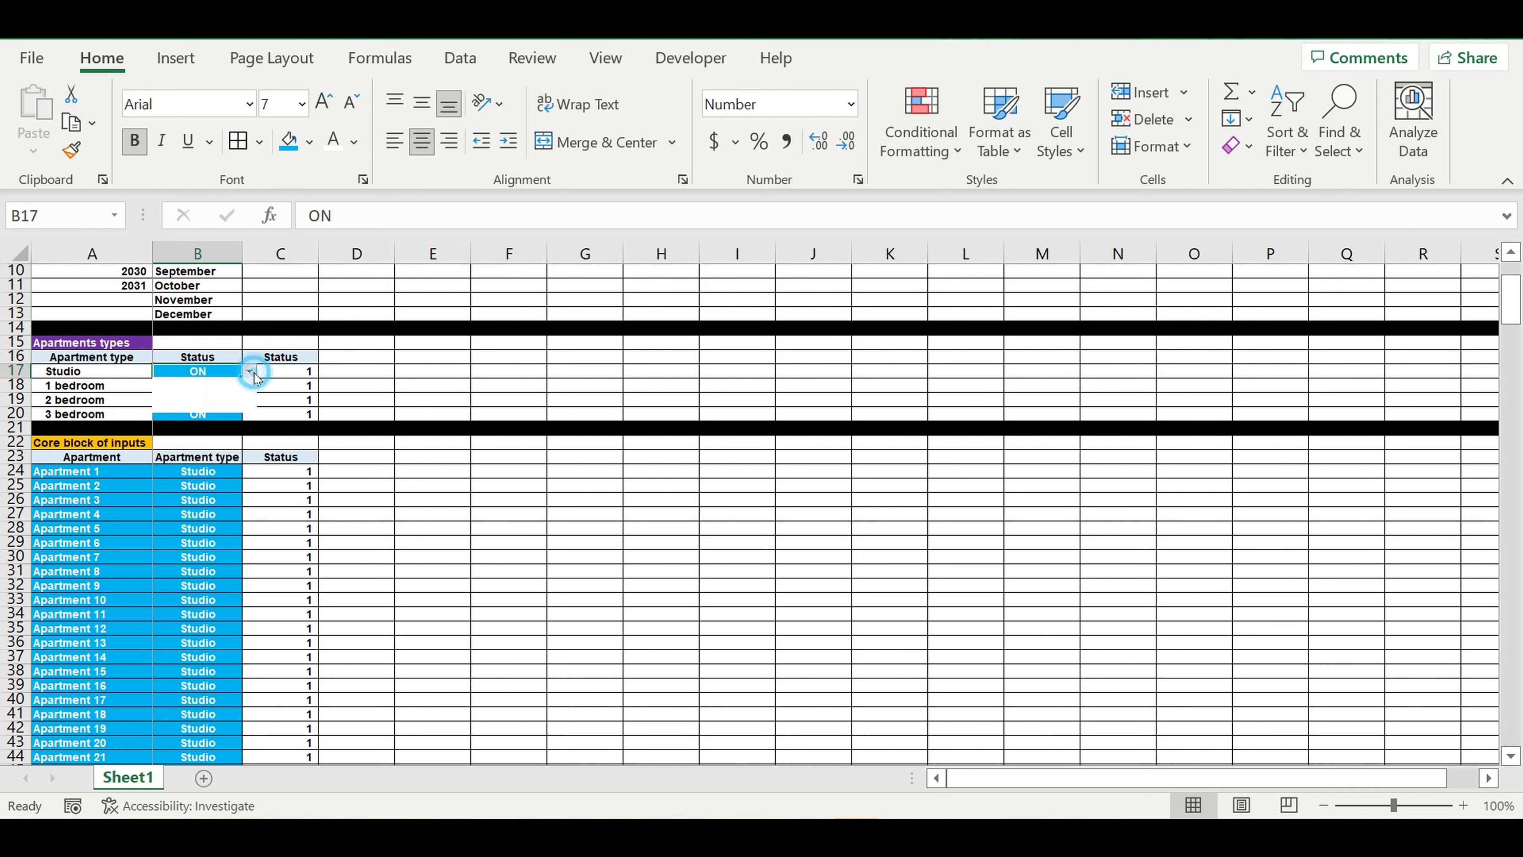
click(225, 400)
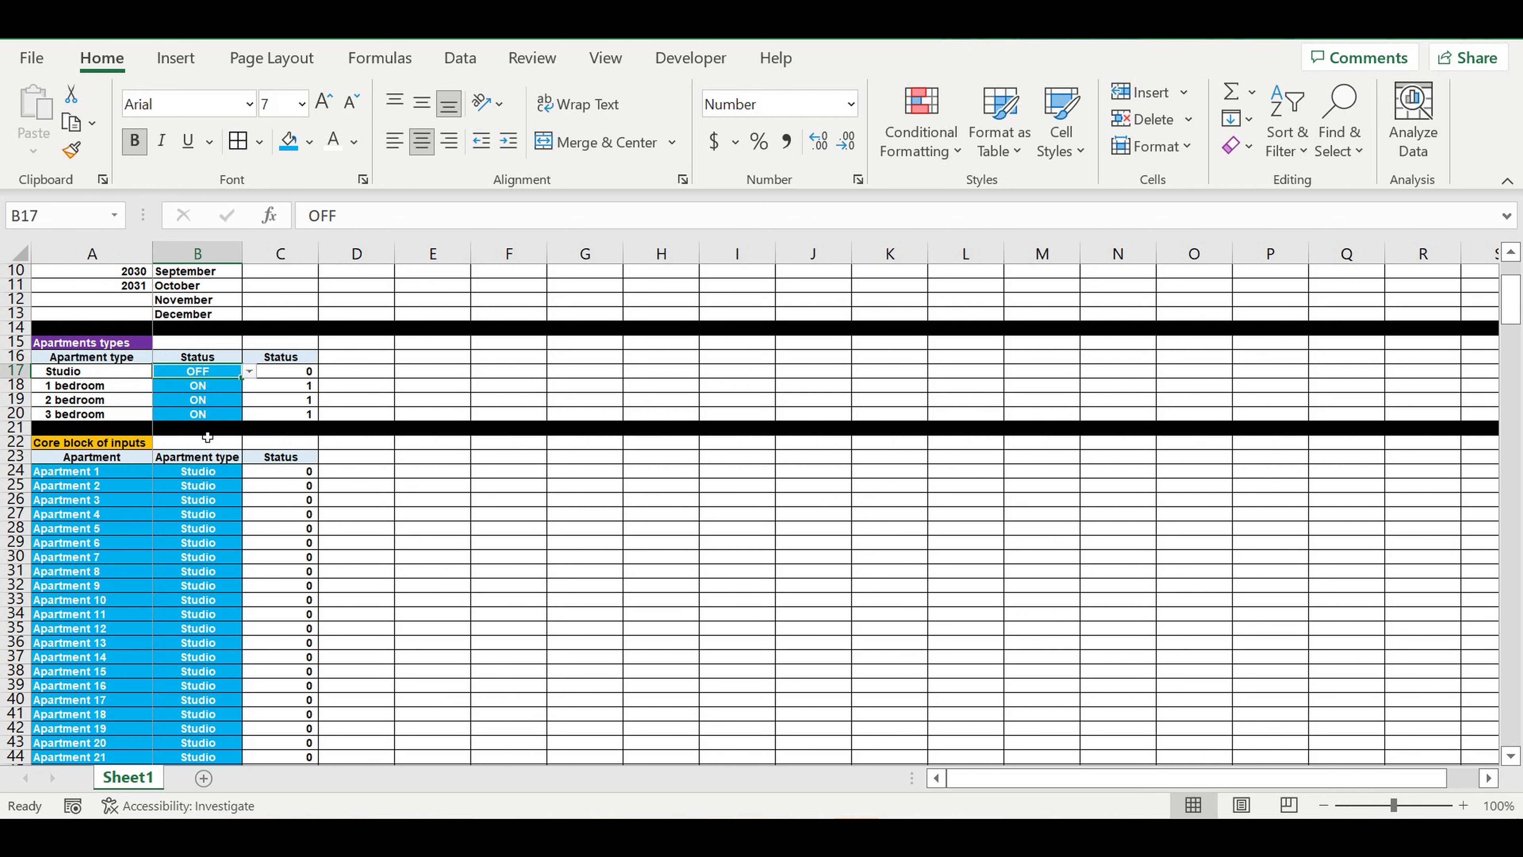
drag(294, 480, 274, 684)
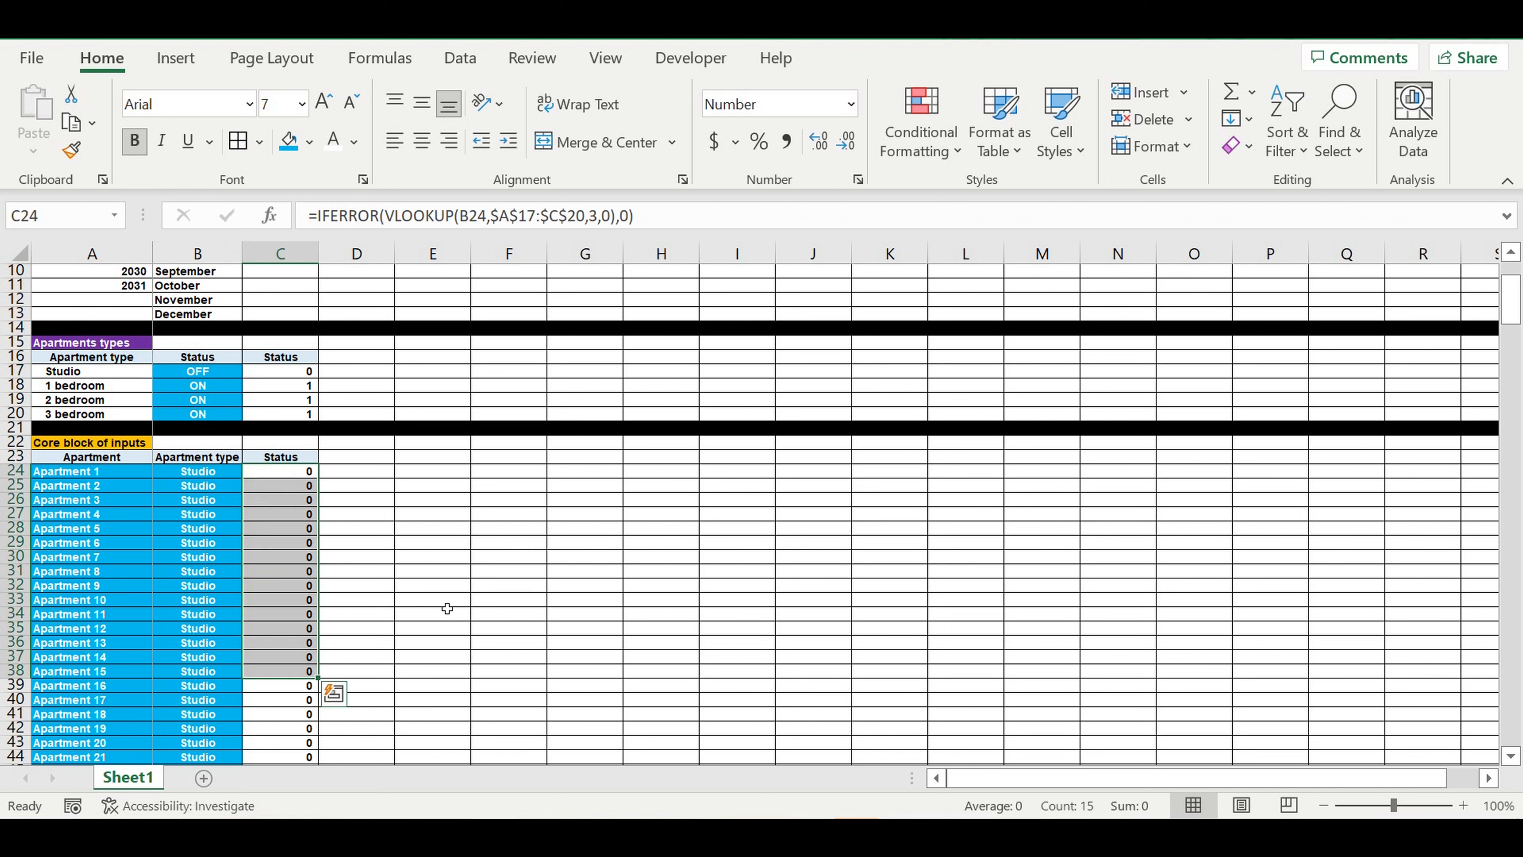
Step: Set the Studio status in B17 back to ON
click(227, 372)
click(250, 372)
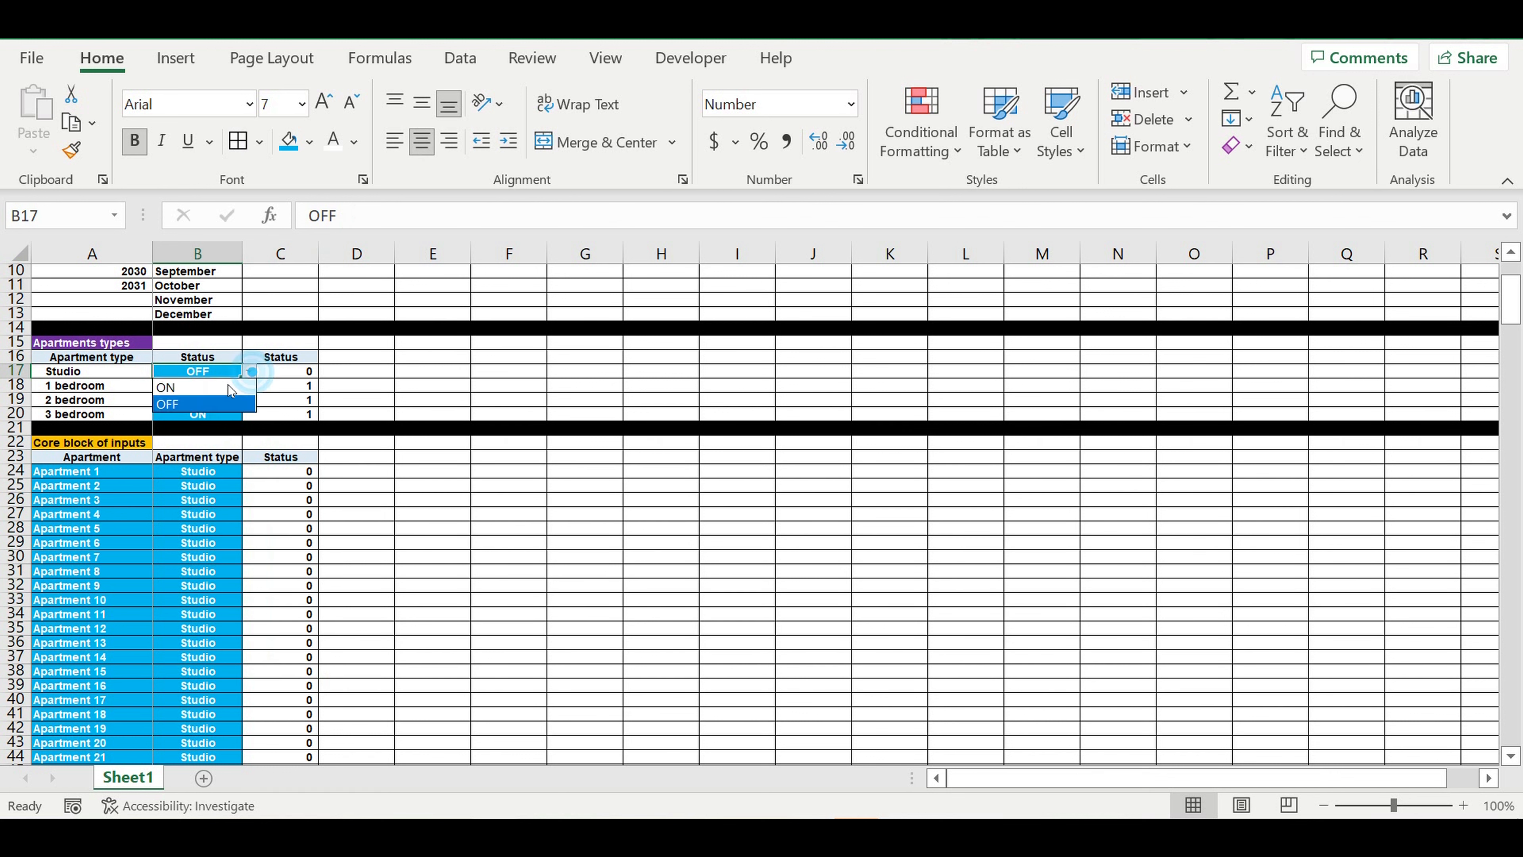
click(239, 402)
click(249, 372)
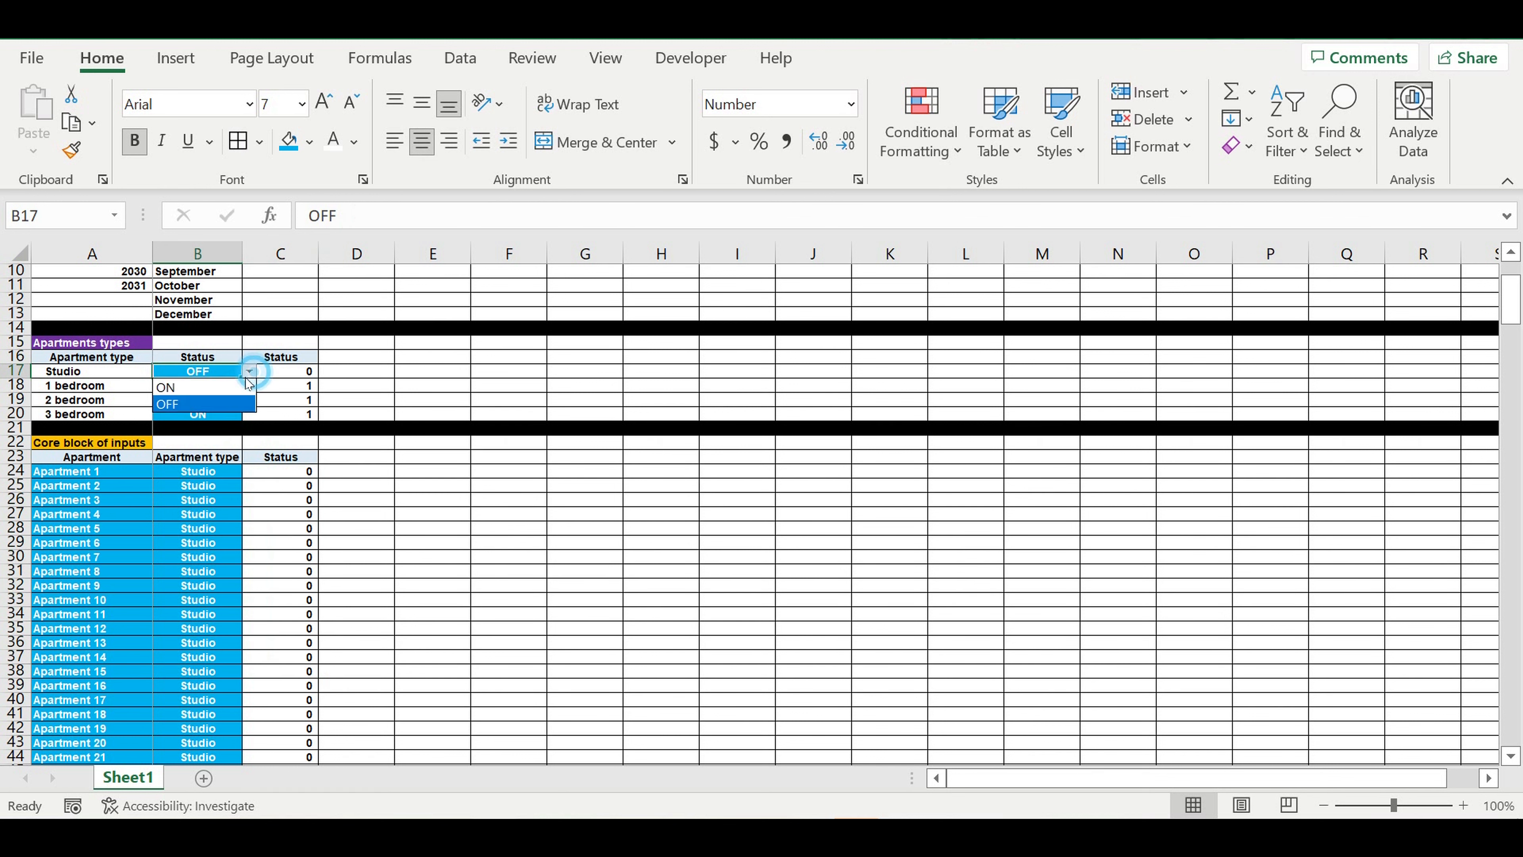
click(216, 386)
click(356, 414)
Step: Switch the 3 bedroom status in B20 to OFF and check the 3 bedroom apartments' statuses in column C
click(198, 413)
click(249, 415)
click(197, 447)
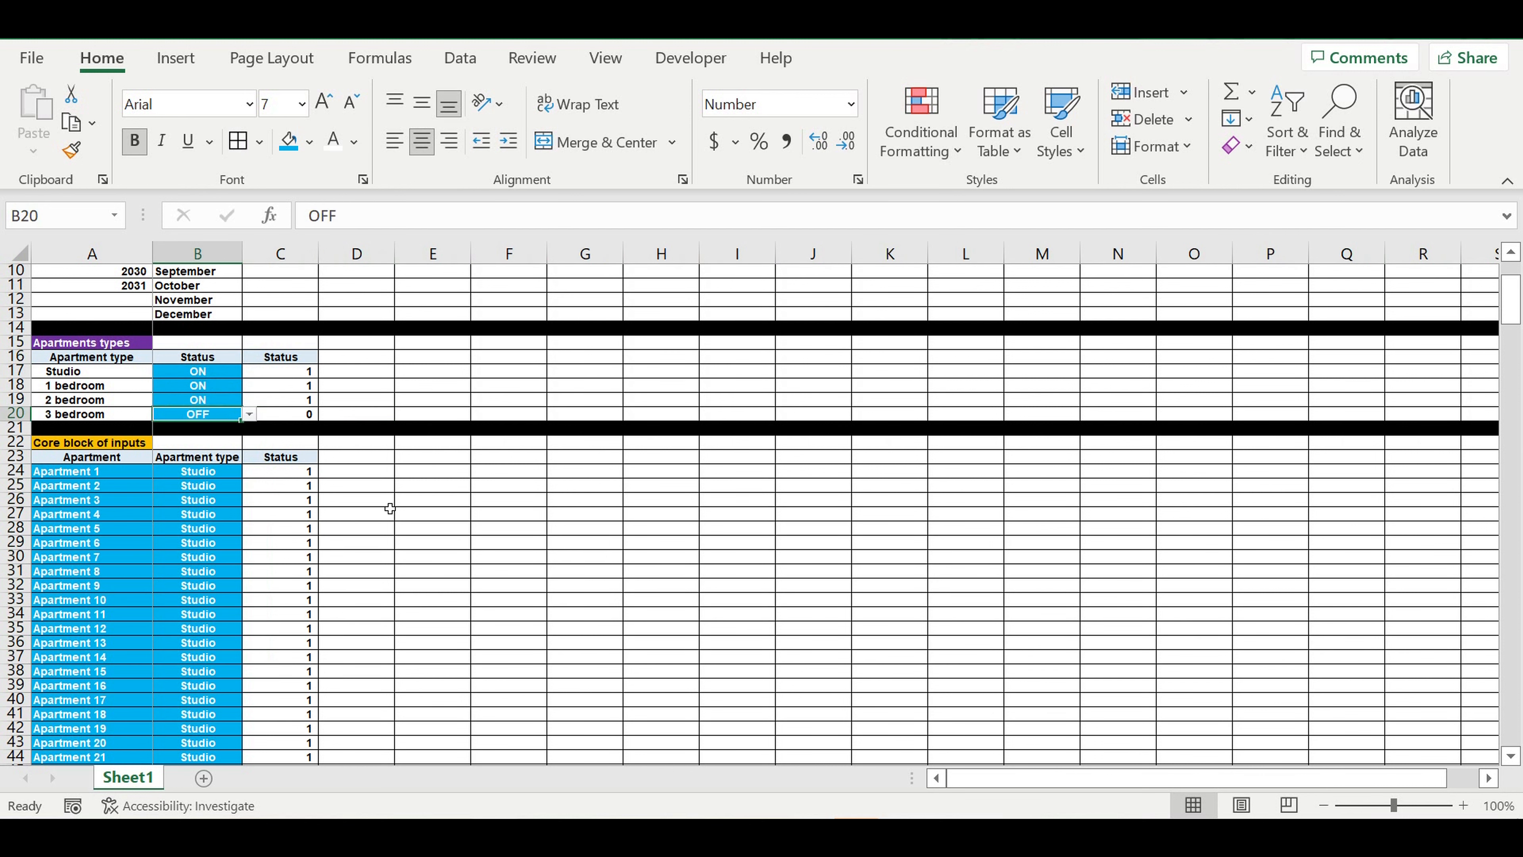
click(384, 501)
scroll(414, 570, down, 5)
scroll(416, 578, down, 14)
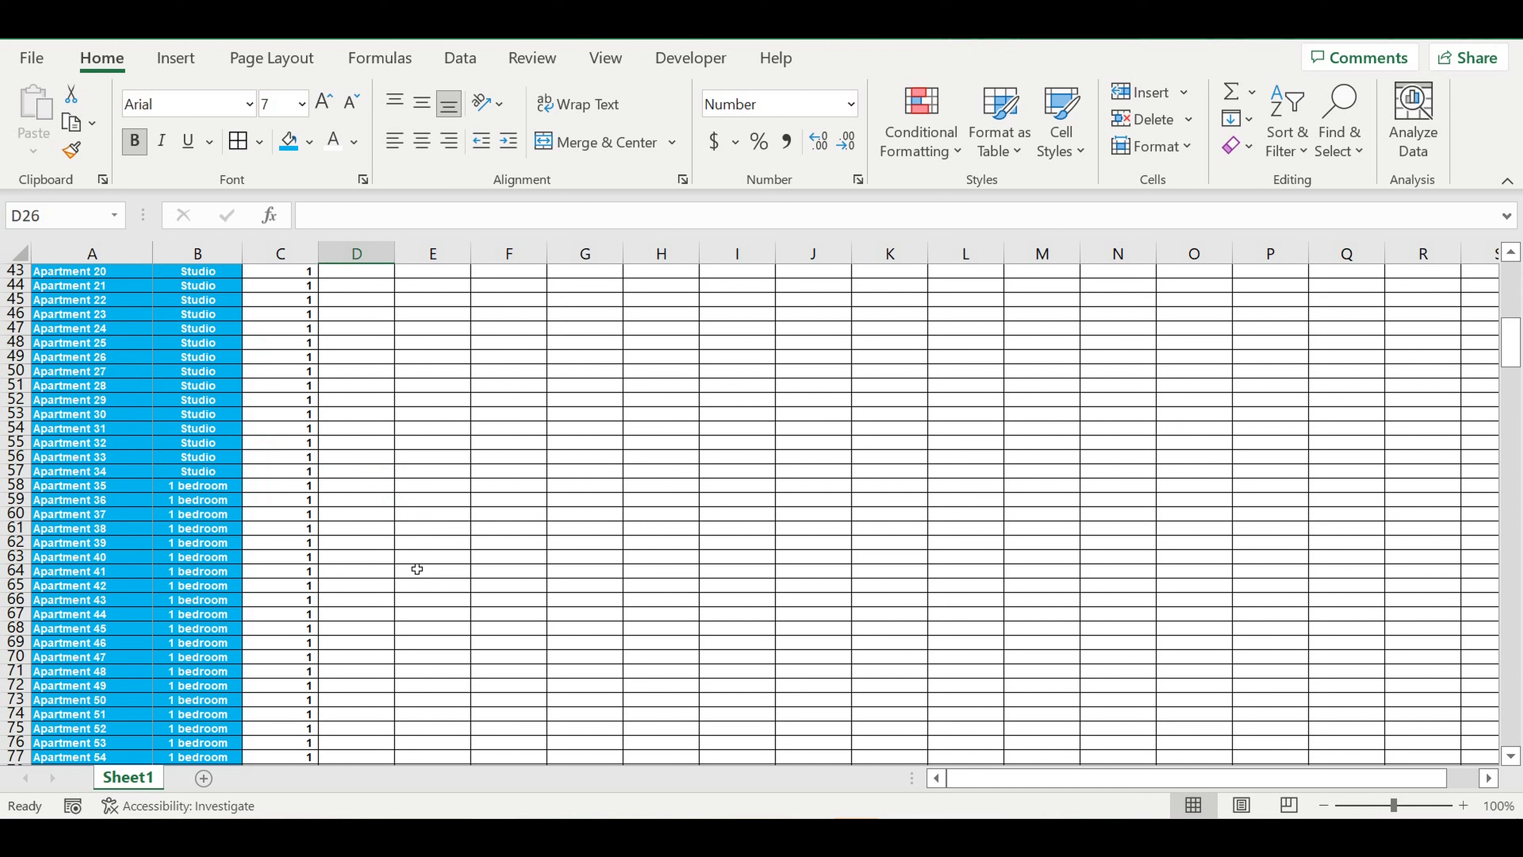
scroll(415, 556, down, 20)
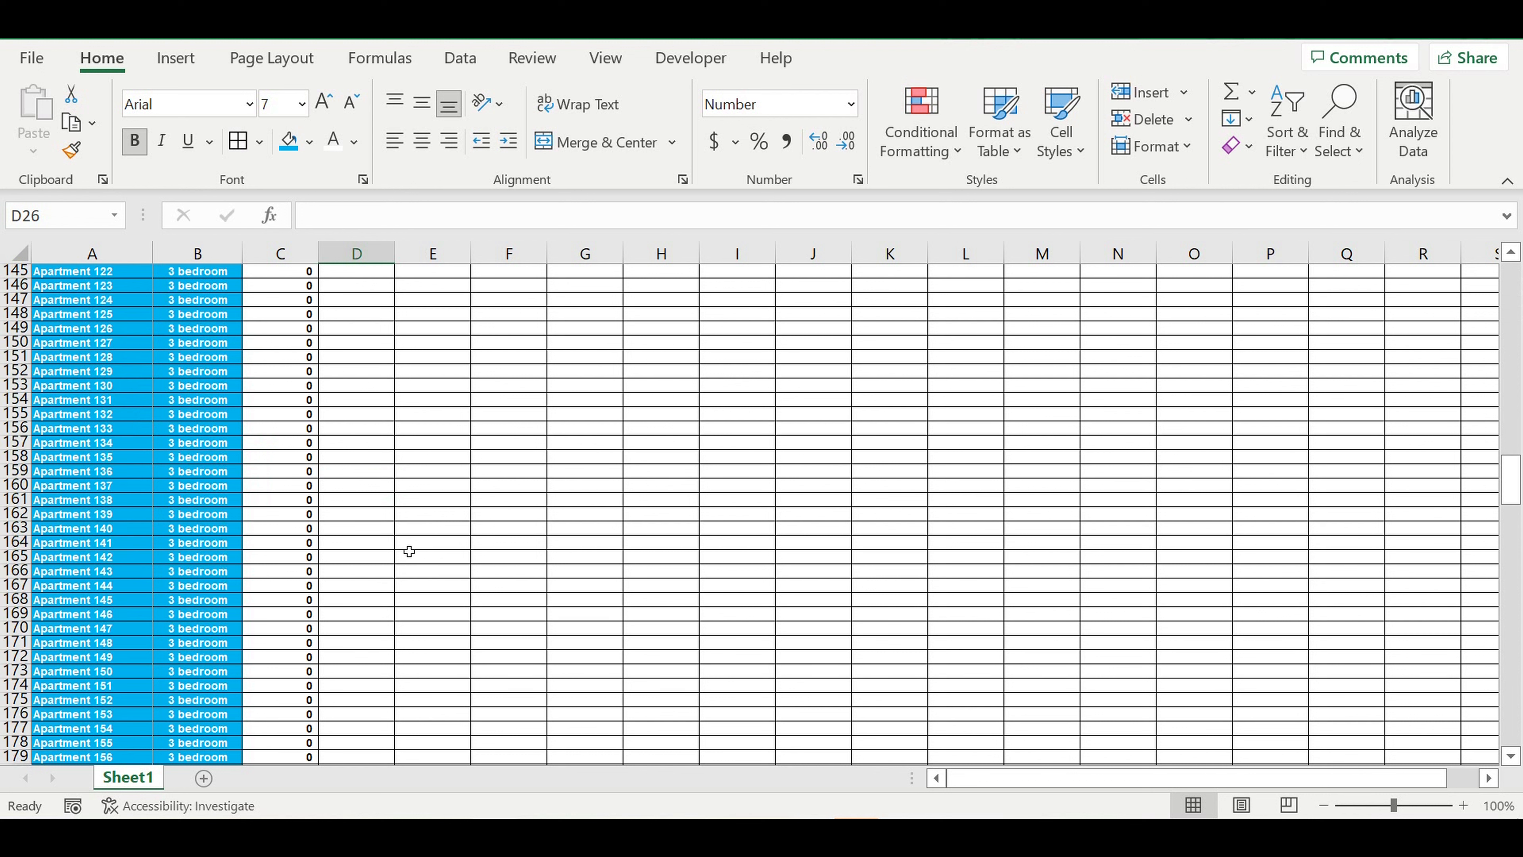
click(275, 386)
drag(274, 510, 281, 671)
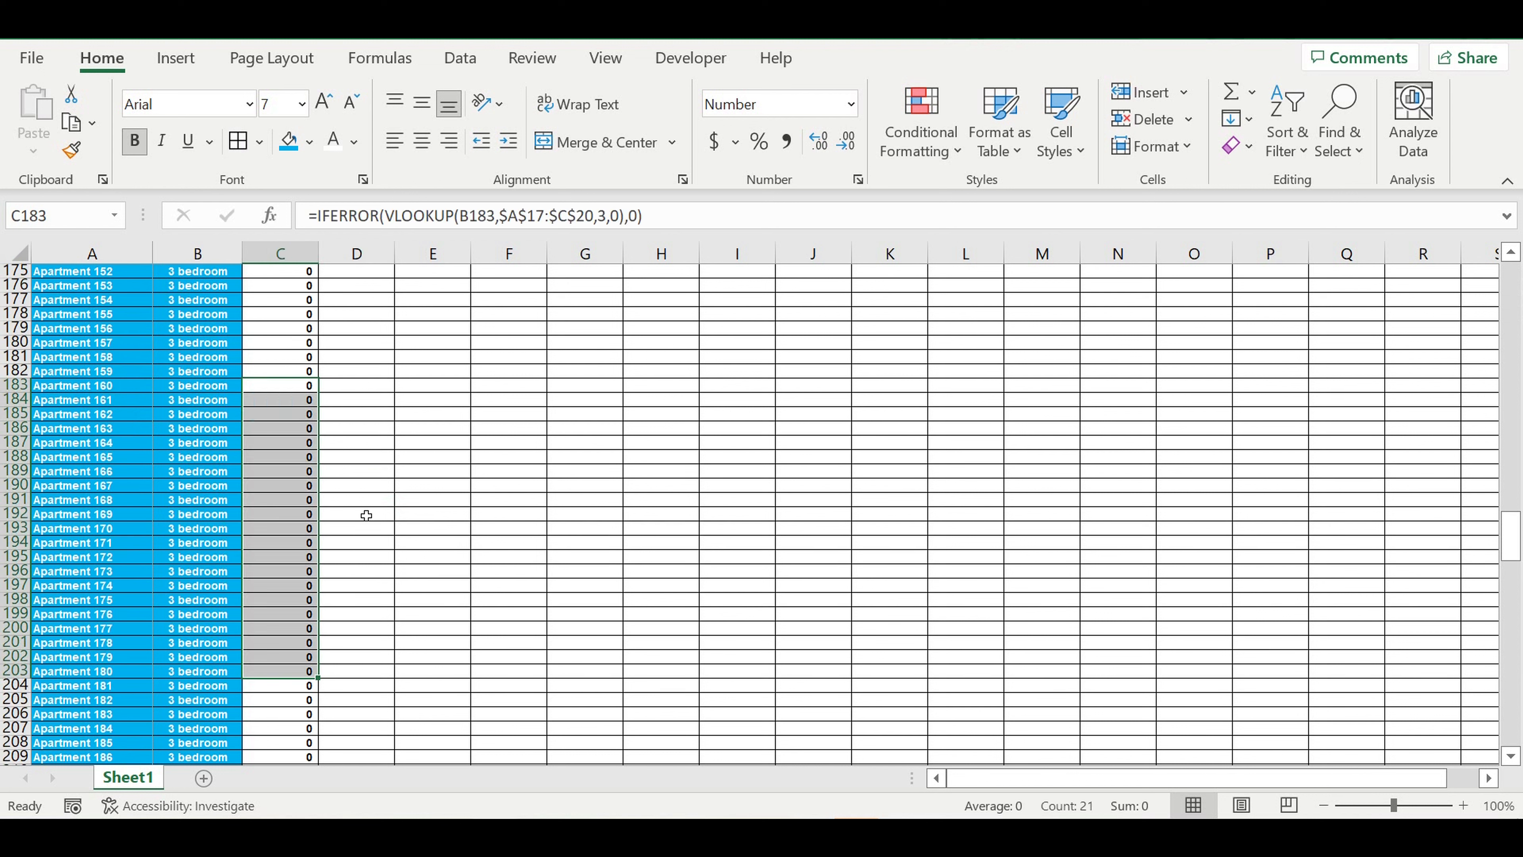
scroll(362, 509, up, 10)
scroll(354, 498, up, 20)
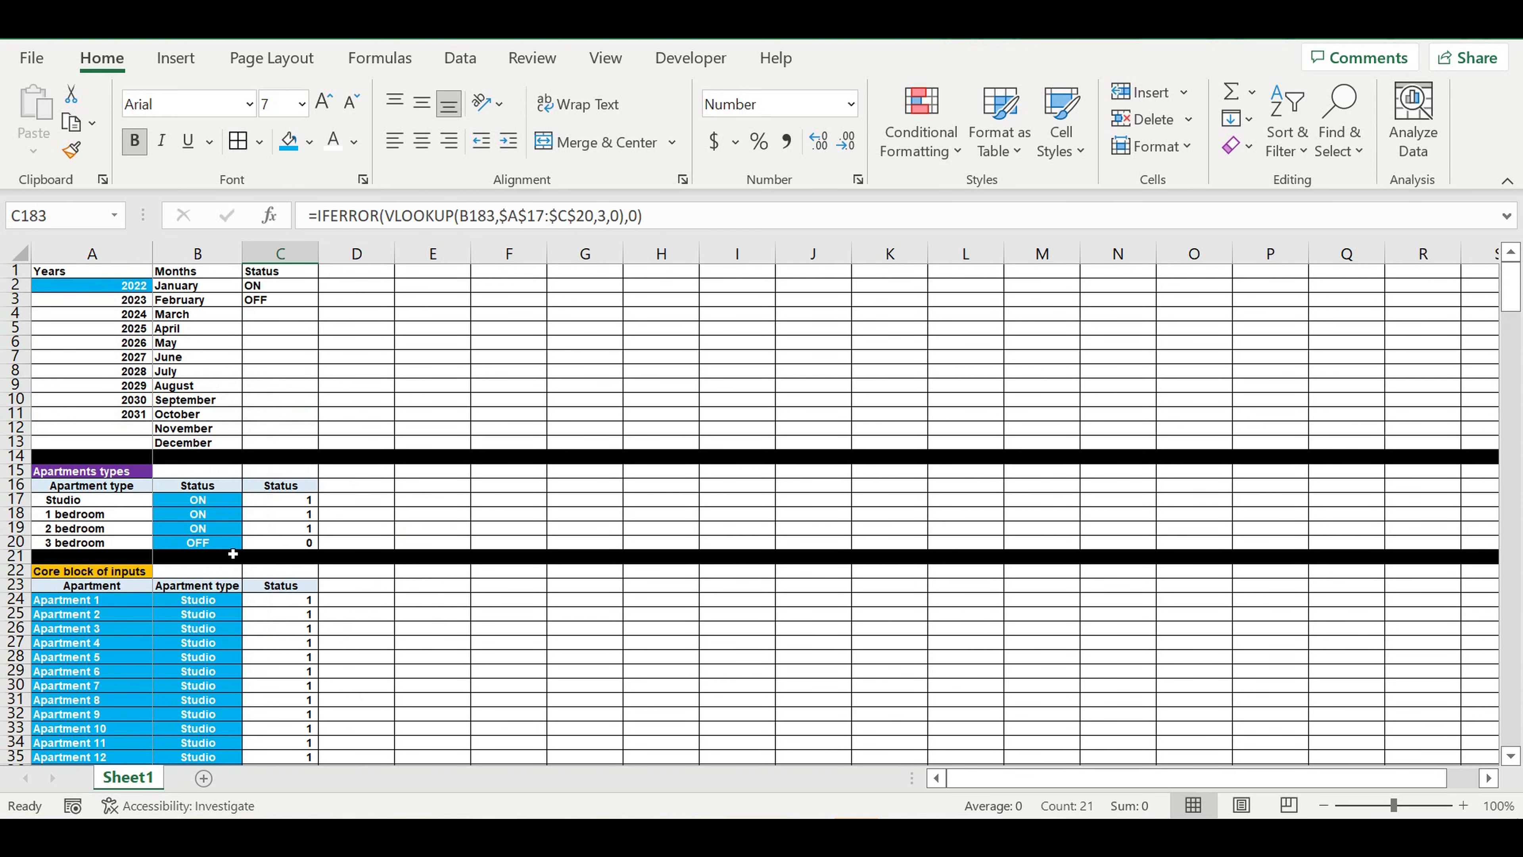
Step: Set the 3 bedroom status in B20 back to ON
click(223, 543)
click(249, 542)
click(220, 560)
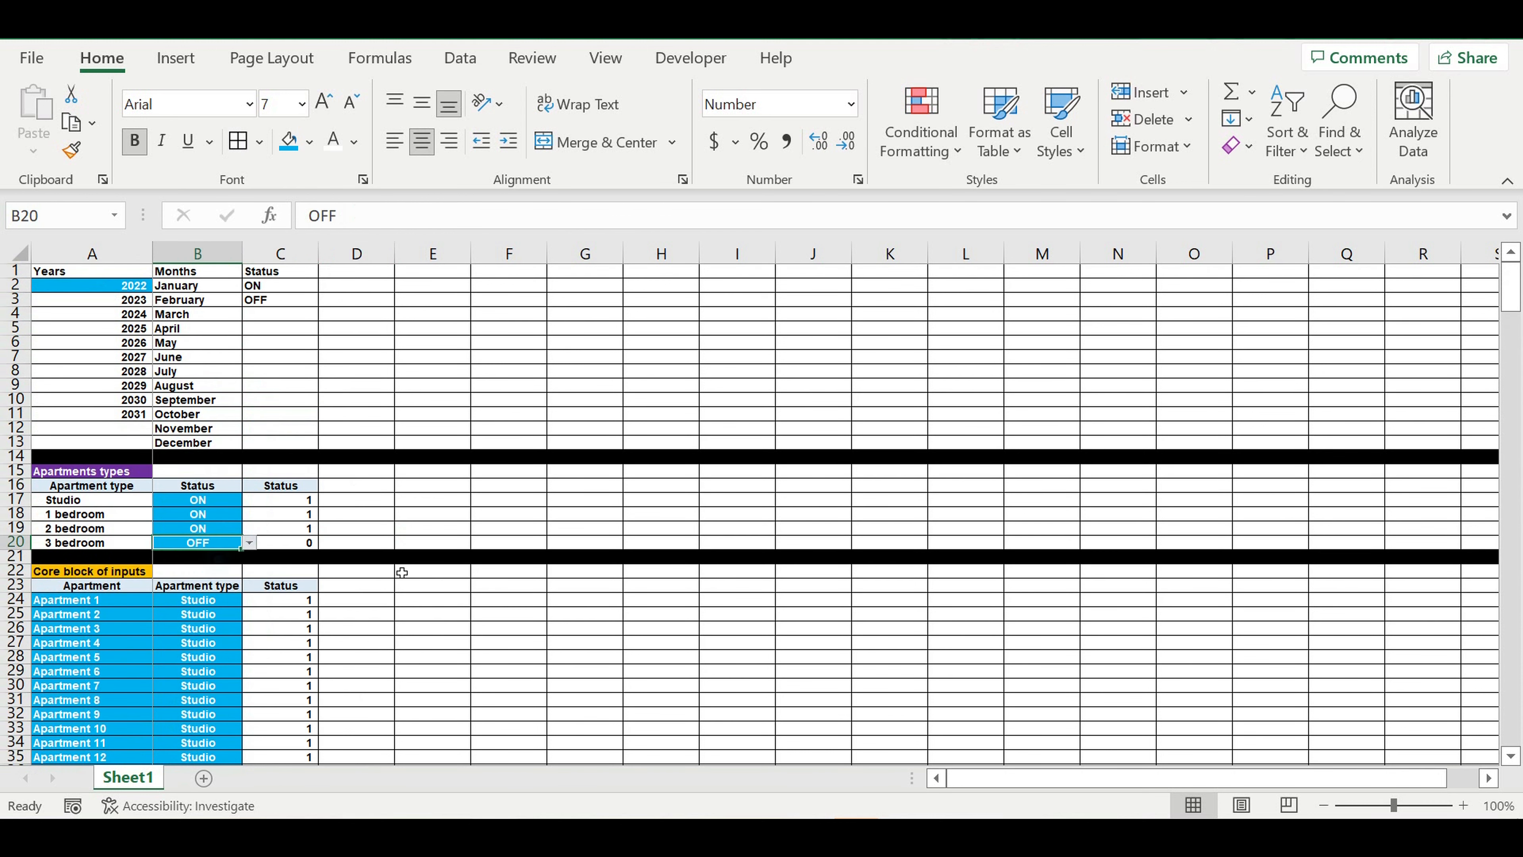
click(527, 618)
click(292, 588)
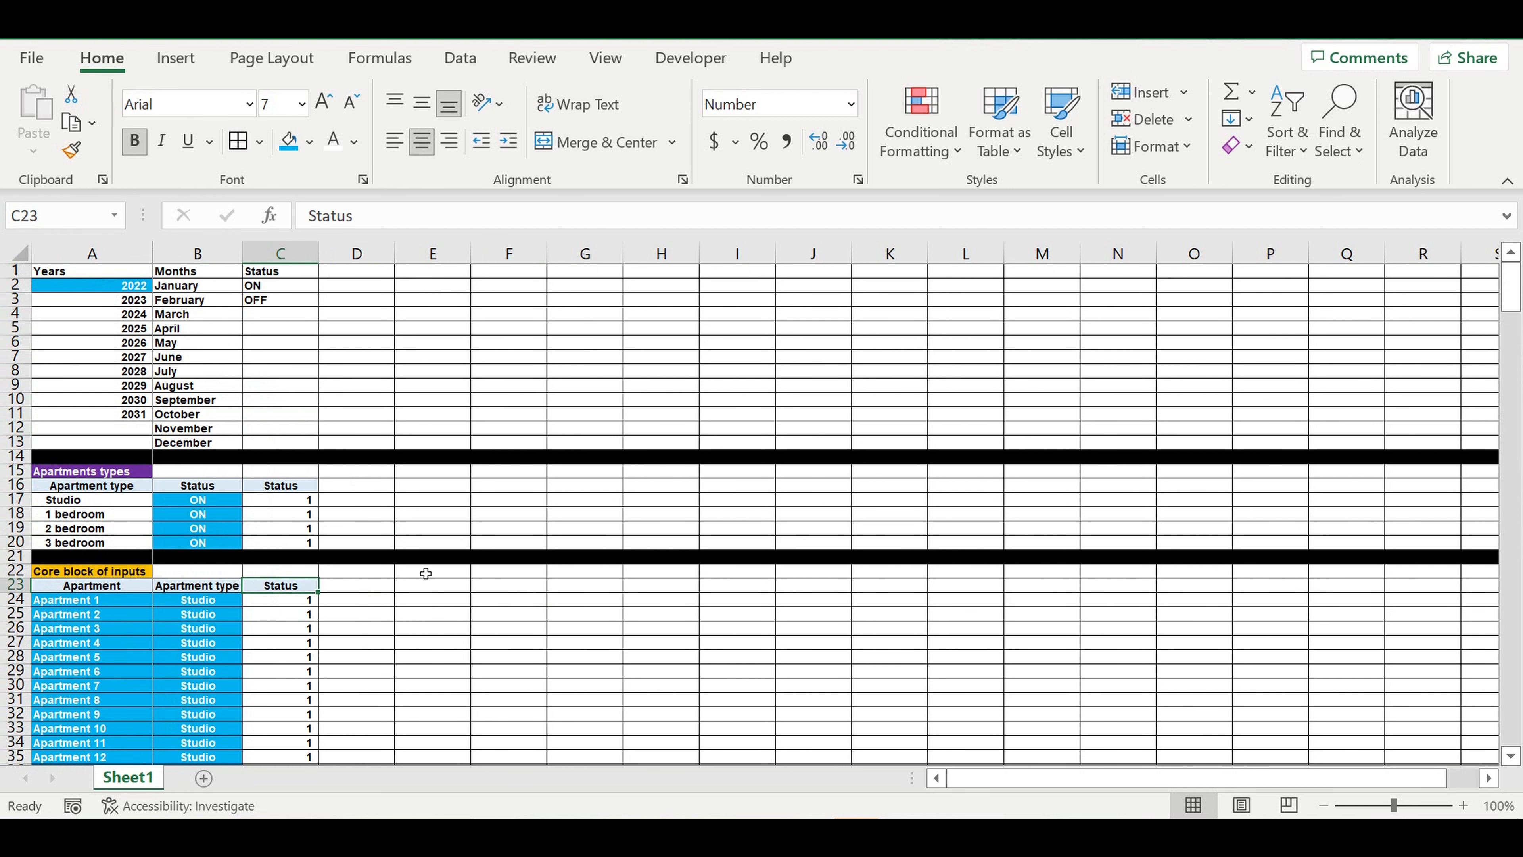
Step: Copy the formatted Status header from C16 into D16 and rename it "Square feet"
click(305, 487)
drag(318, 493, 399, 508)
click(447, 515)
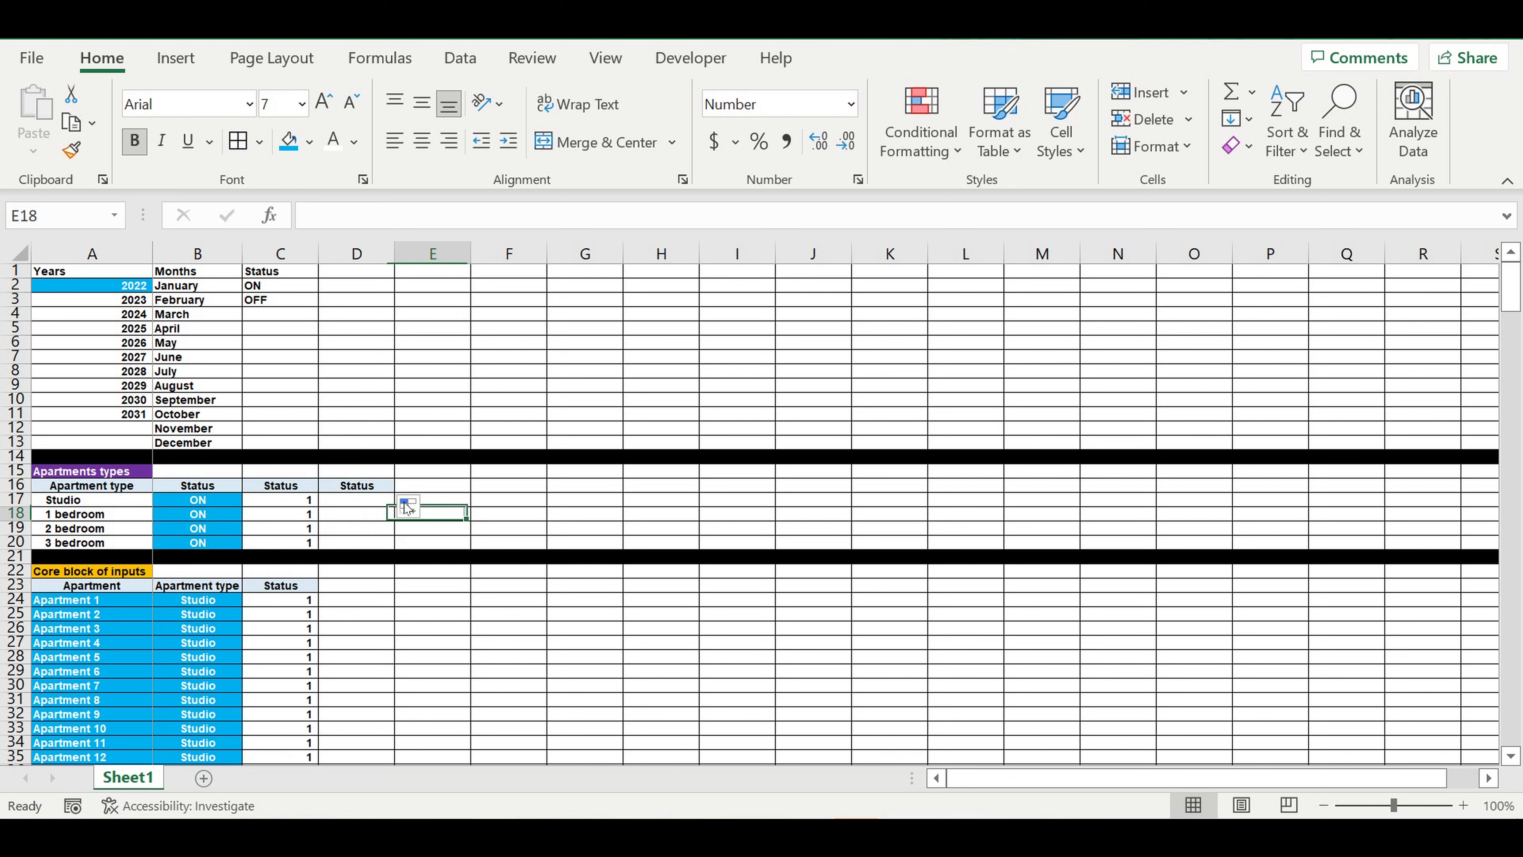
click(353, 486)
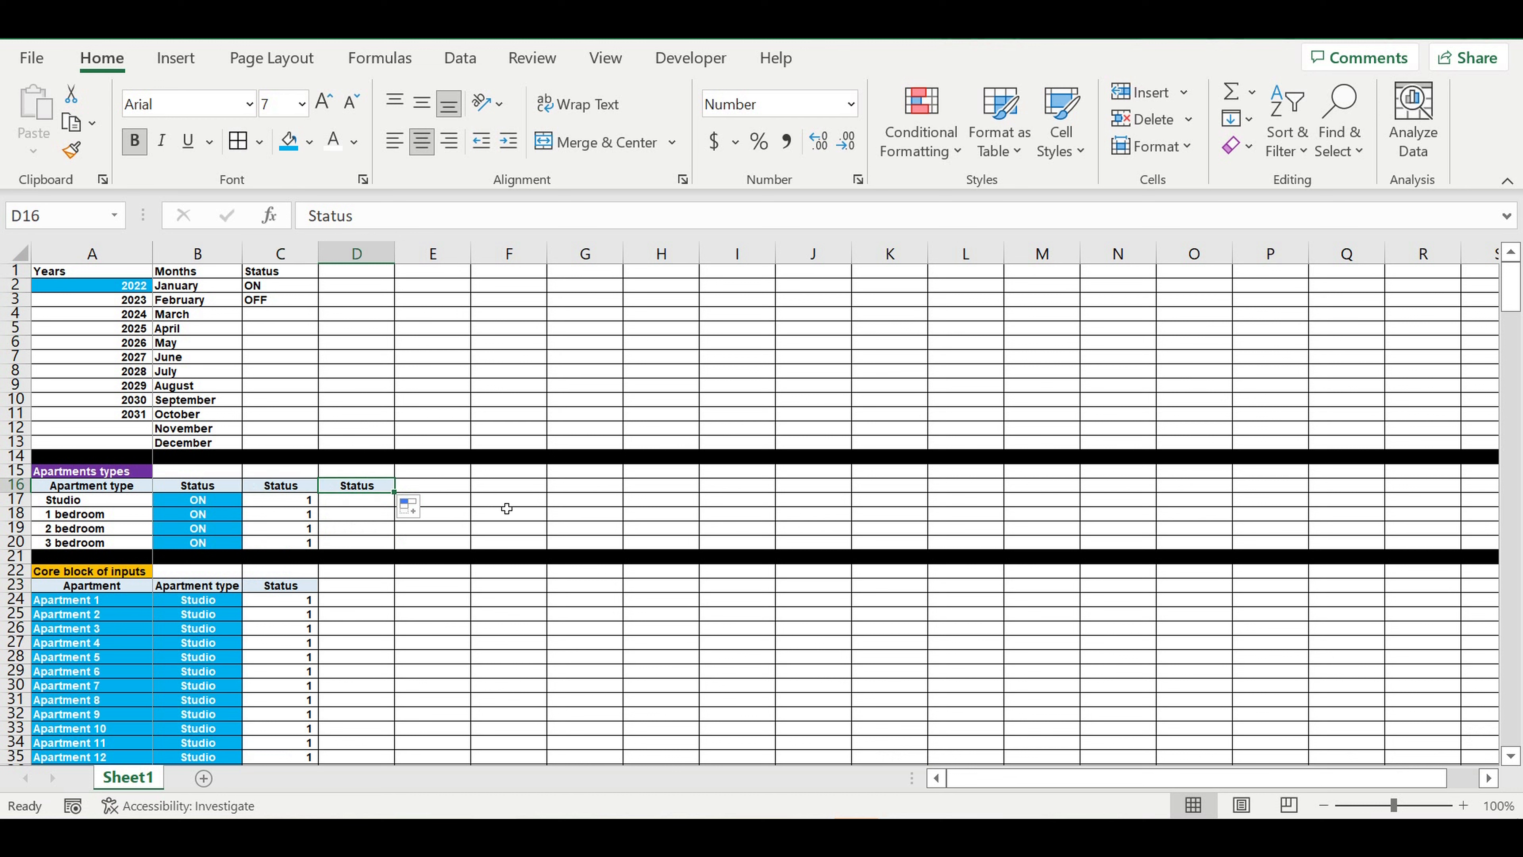
text(Sq)
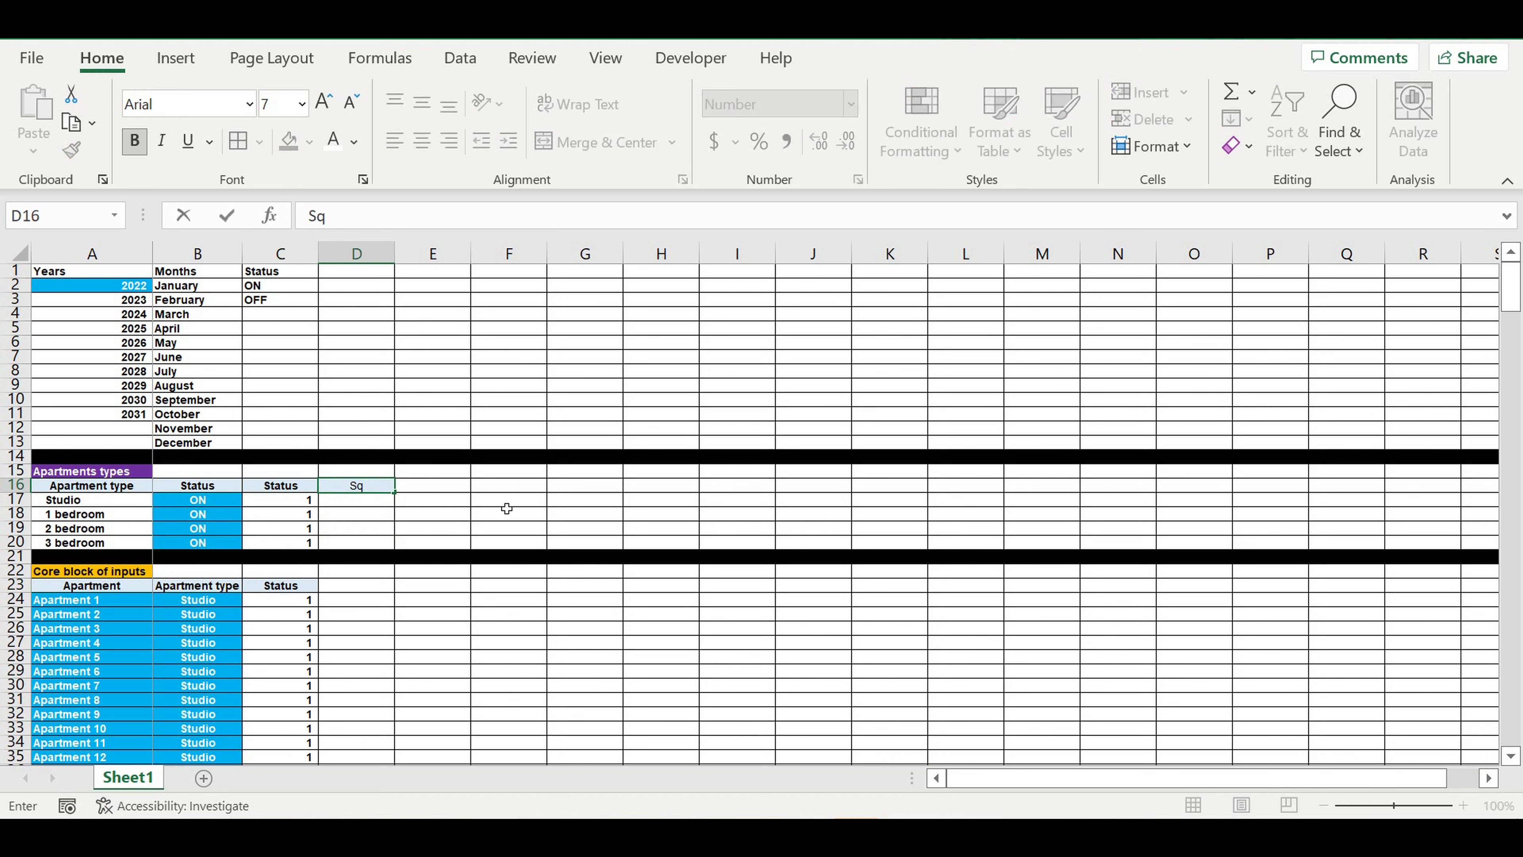
text(uare feet)
key(Return)
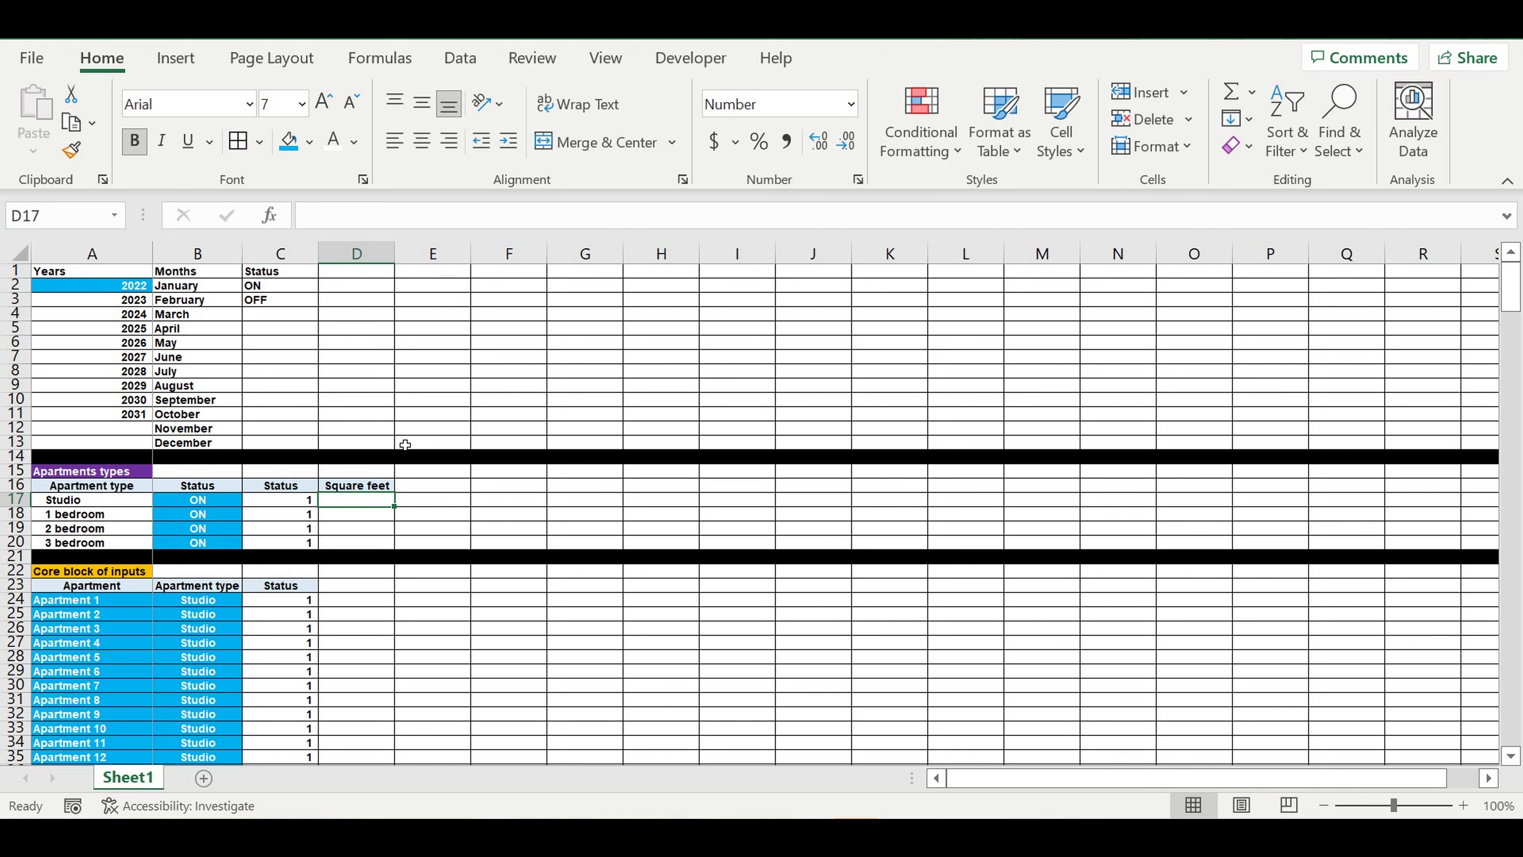
Step: Extend the header in D16 to "Square feet/apt" and fit column D's width to its text
click(357, 486)
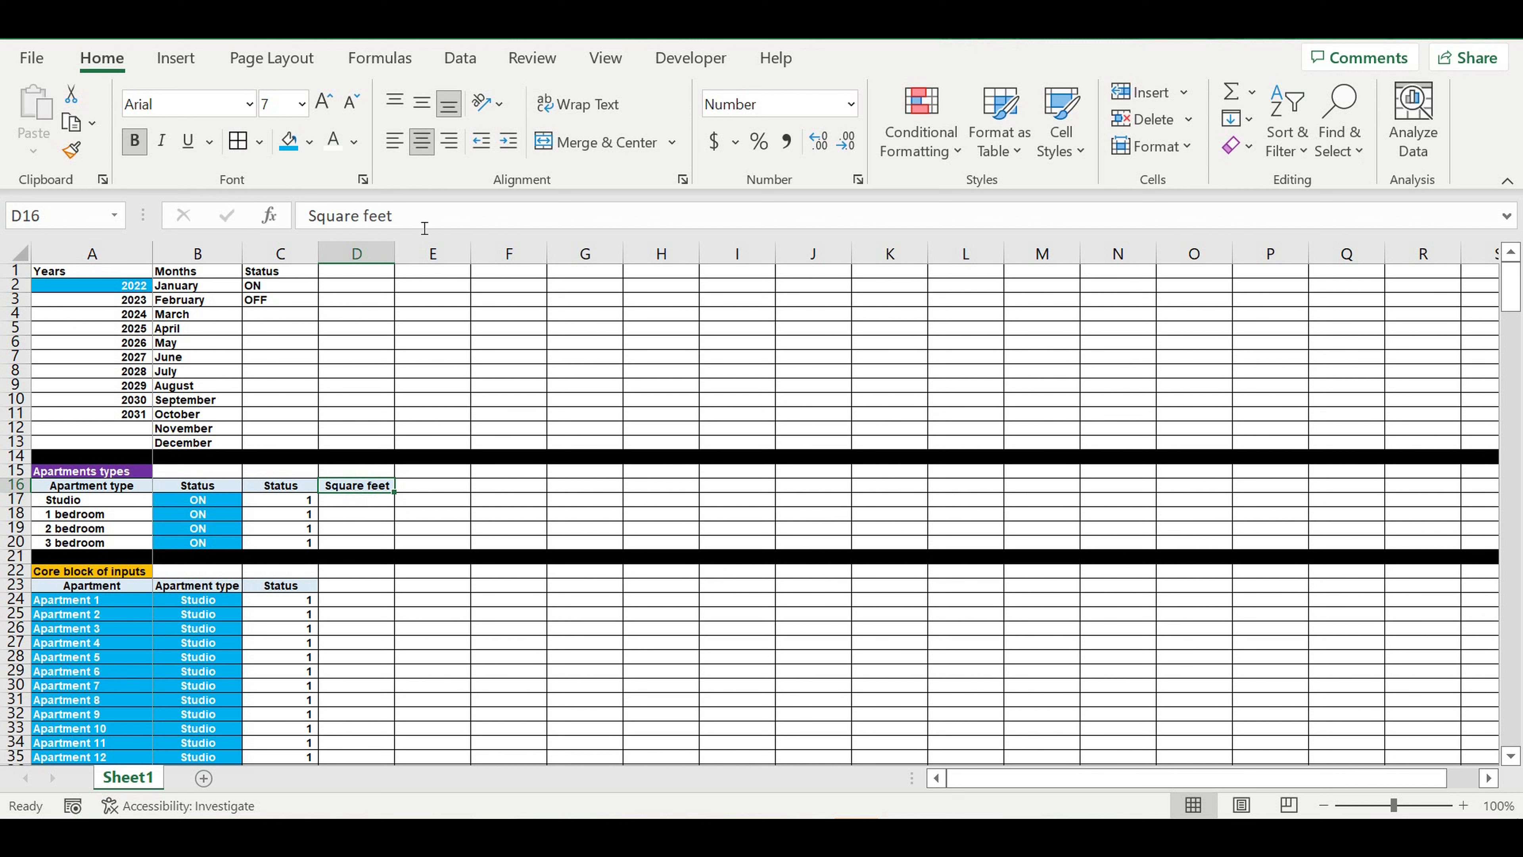
click(414, 217)
text(/apt)
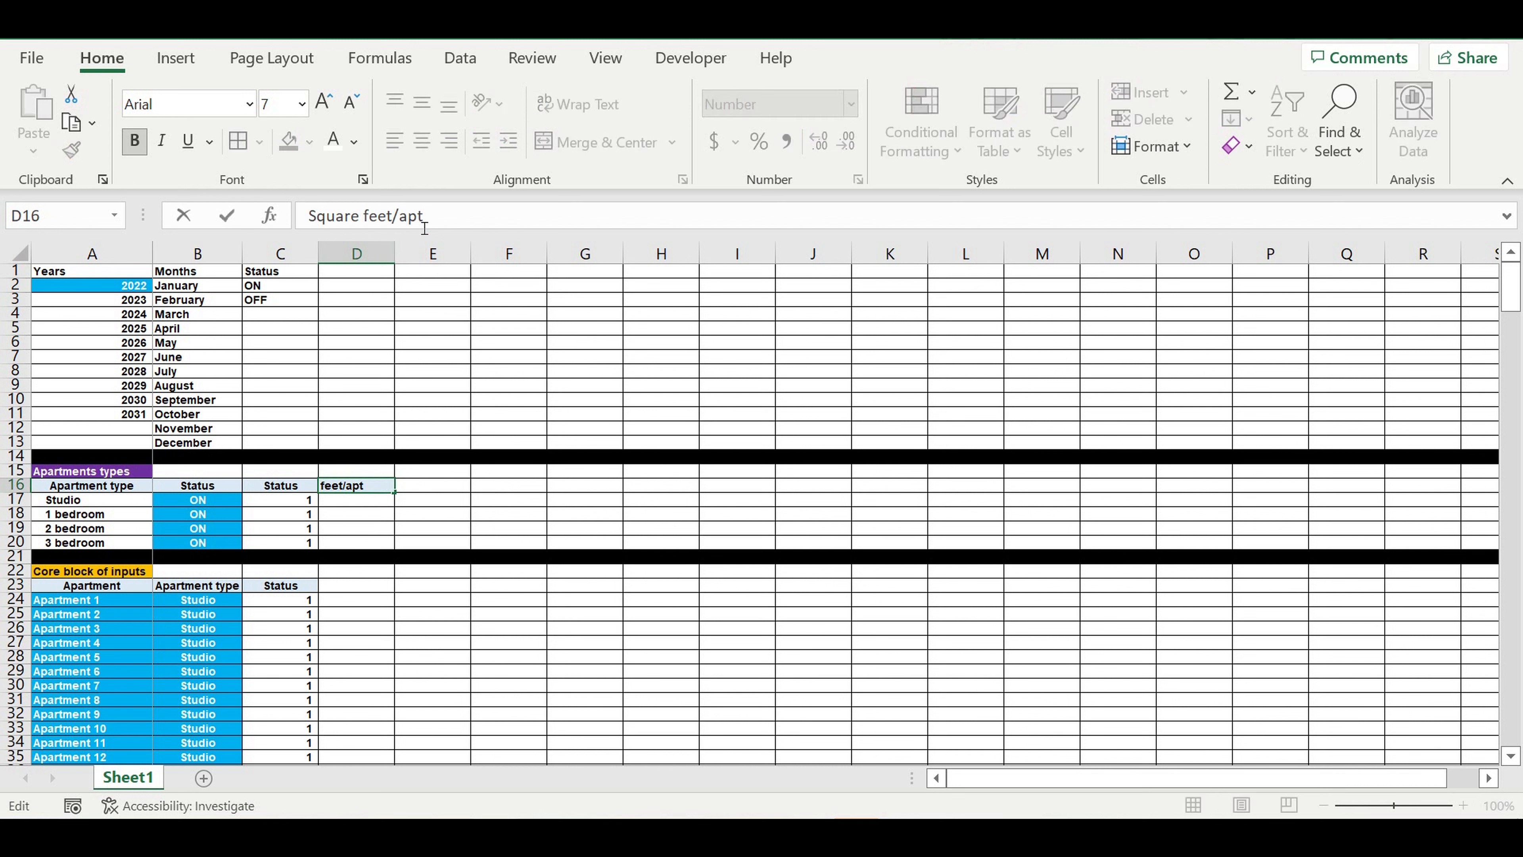
key(Return)
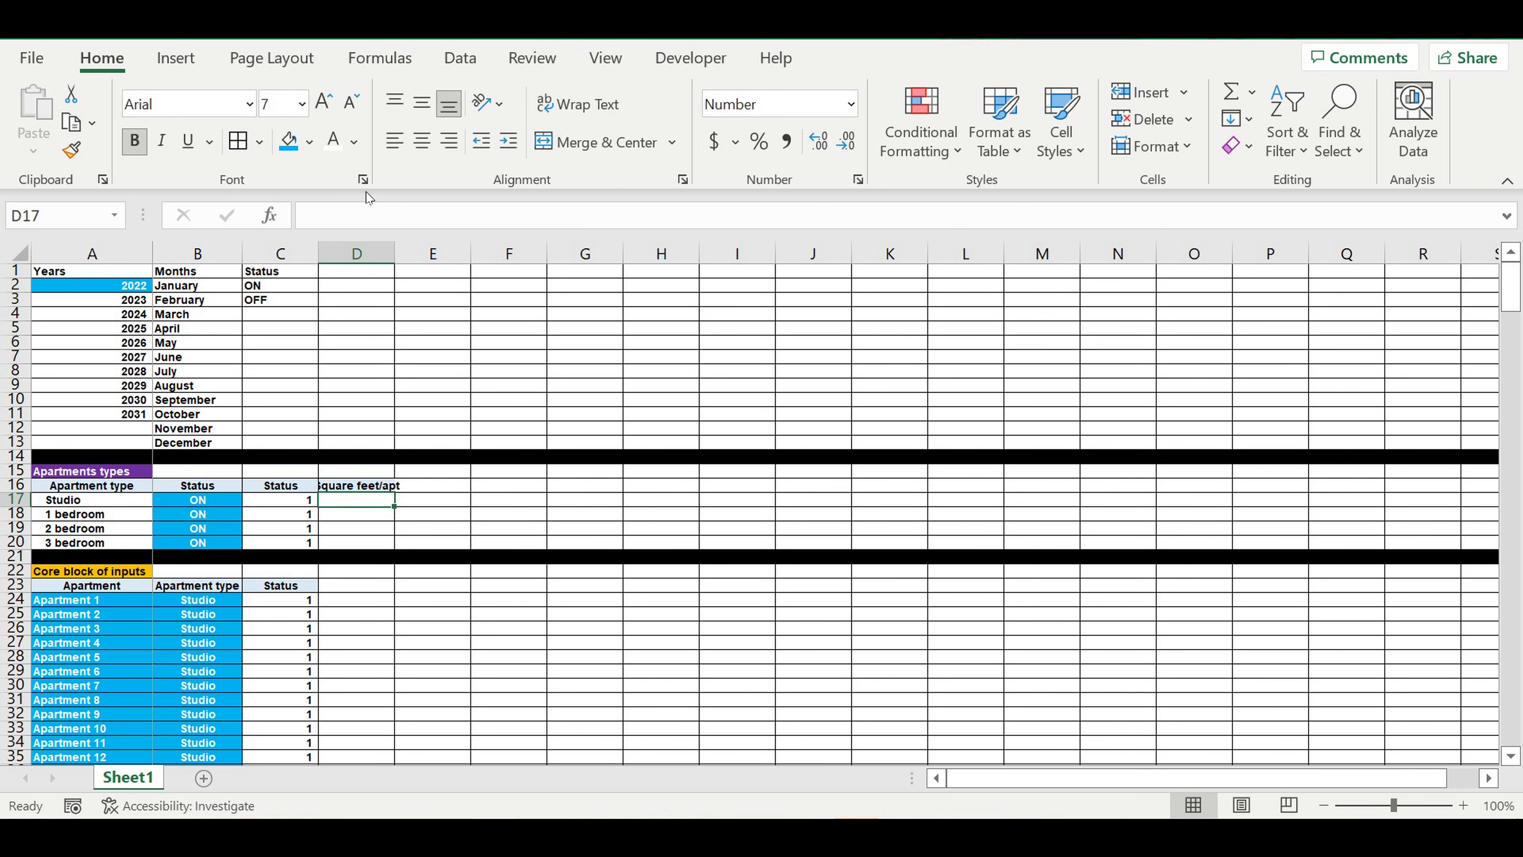
click(396, 255)
click(396, 256)
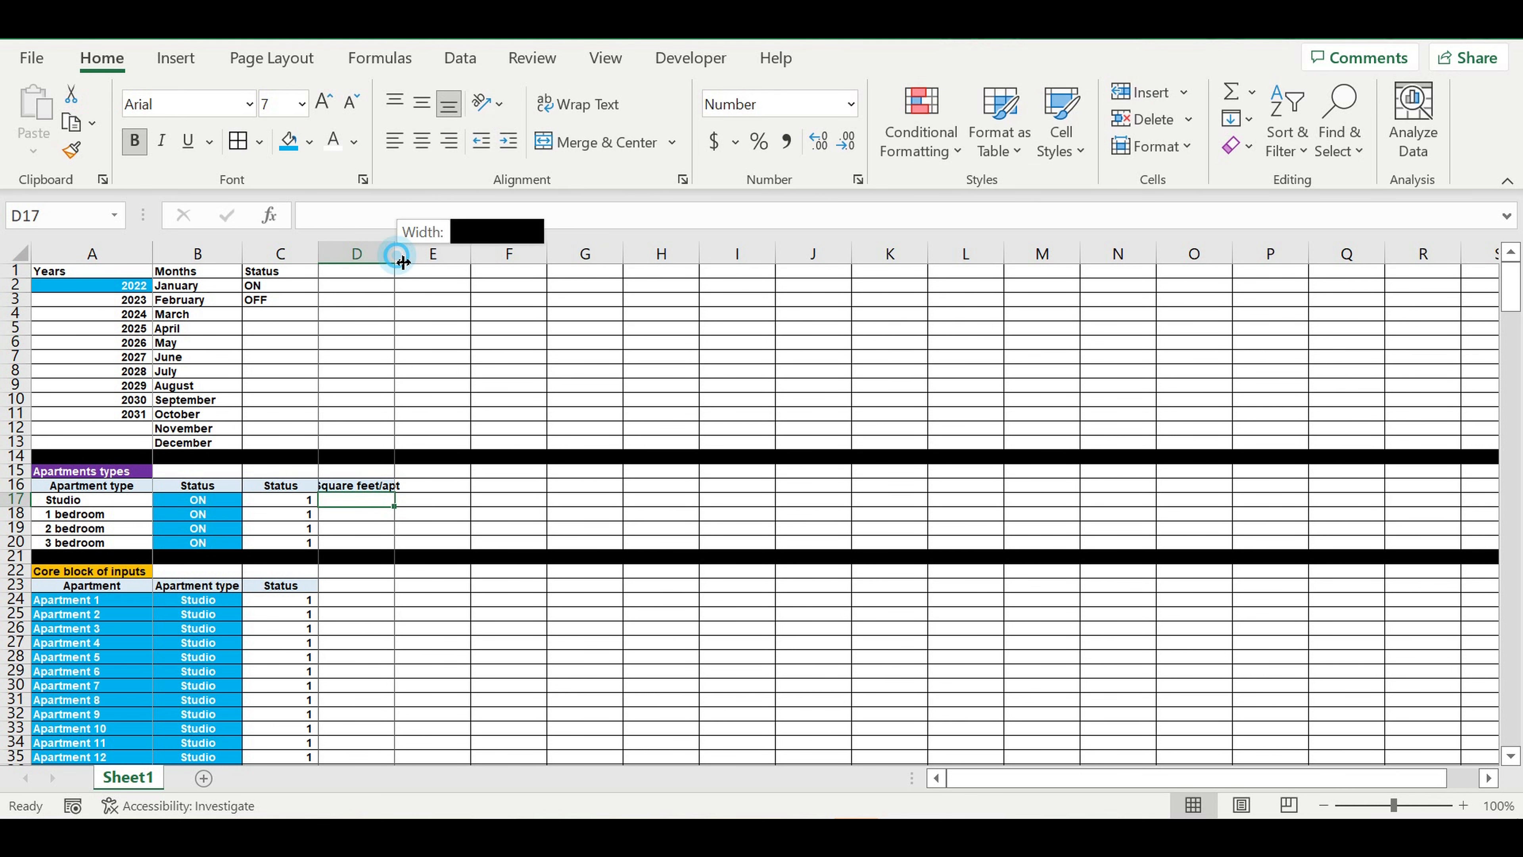
click(393, 256)
double_click(395, 257)
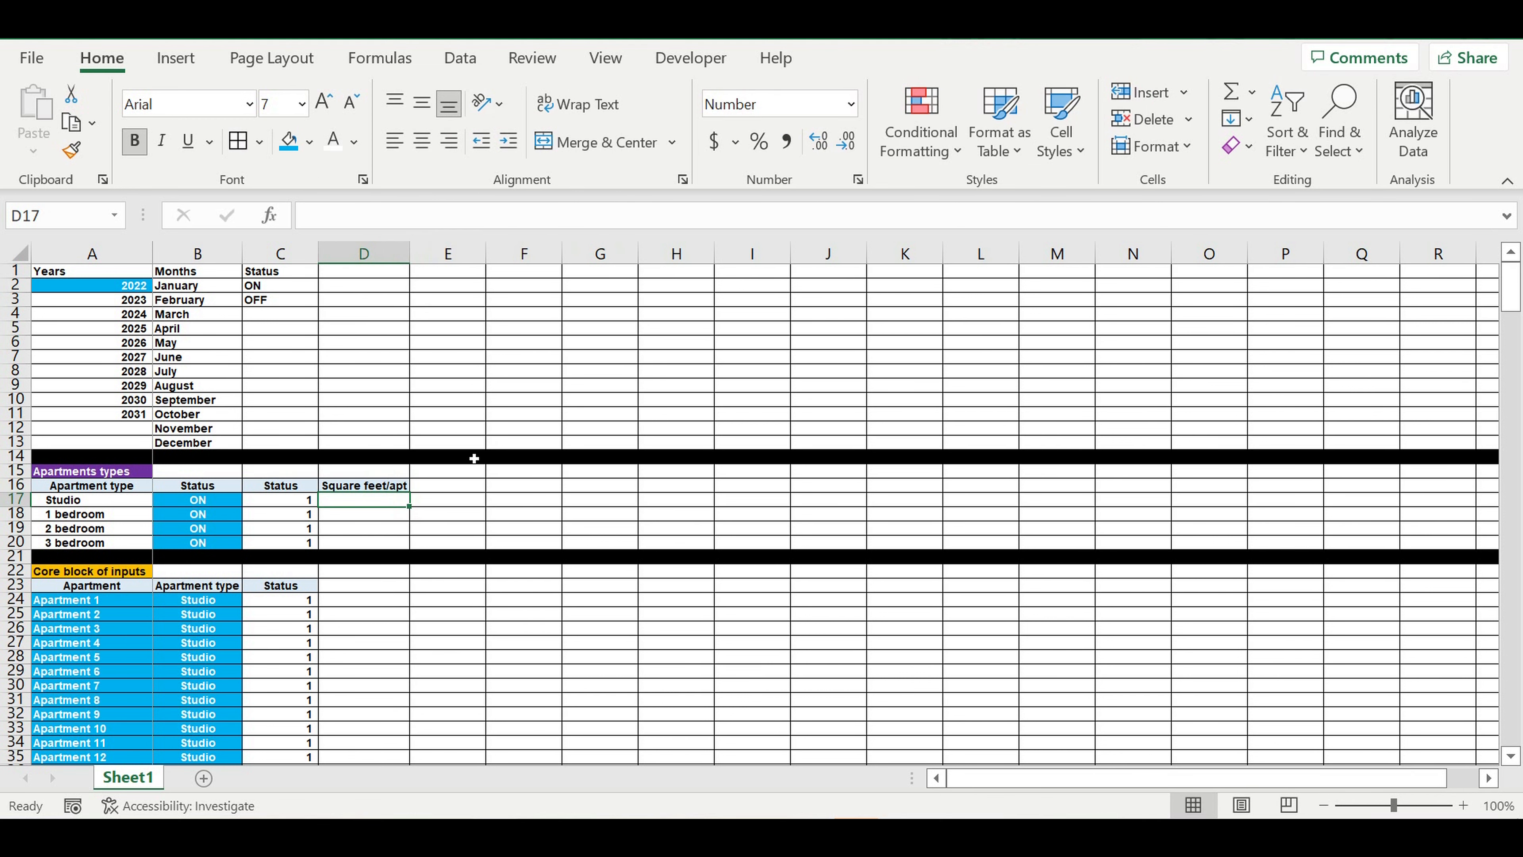
click(472, 458)
Step: Enter the square feet per apartment in D17:D20: 60 for Studio, 90 for 1 bedroom, 120 for 2 bedroom and 150 for 3 bedroom
click(362, 504)
text(60)
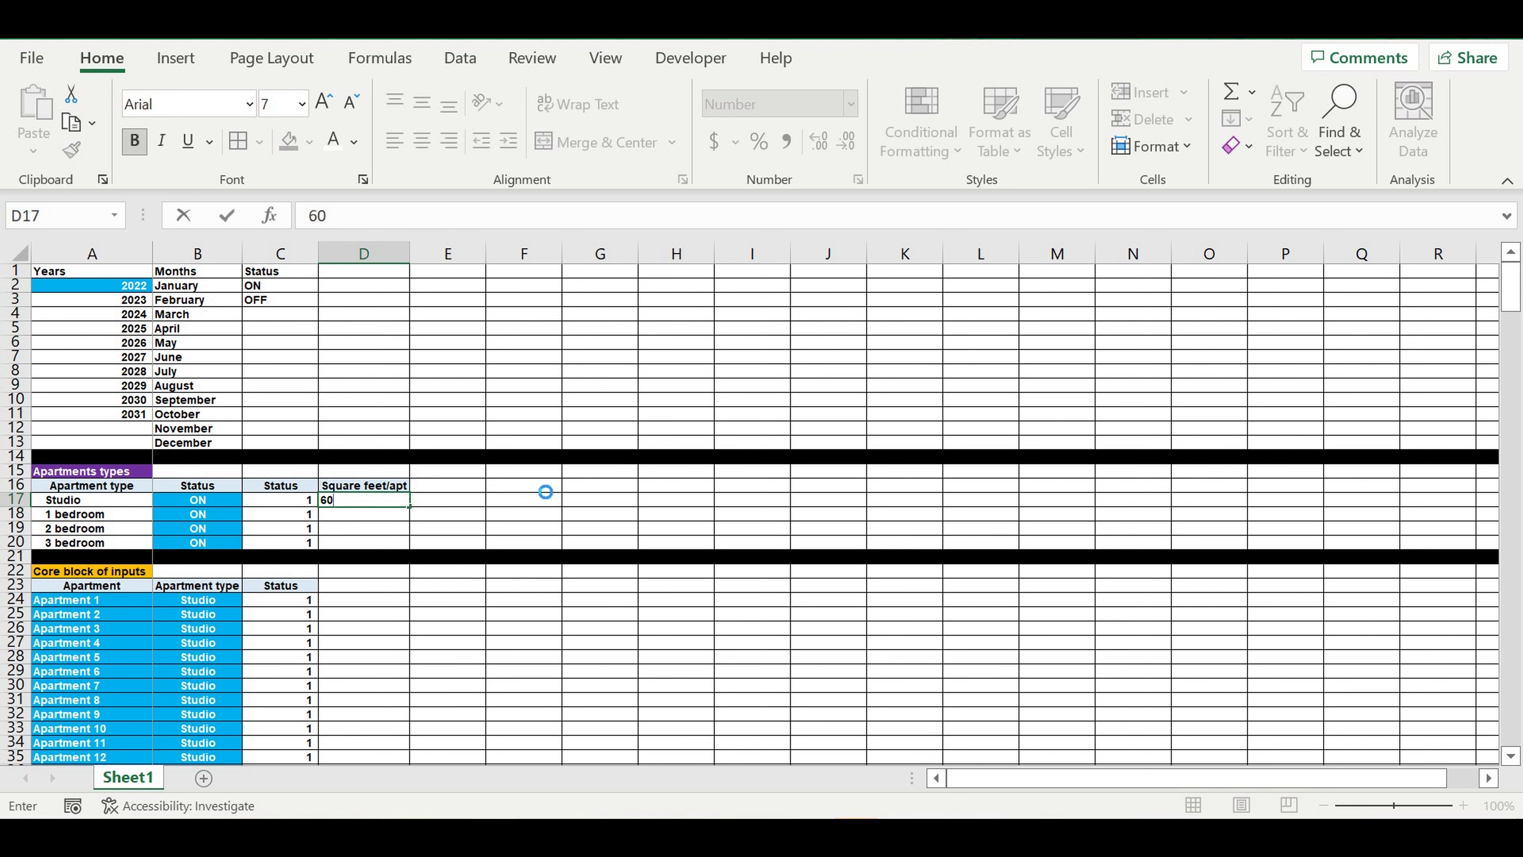
key(Return)
click(371, 504)
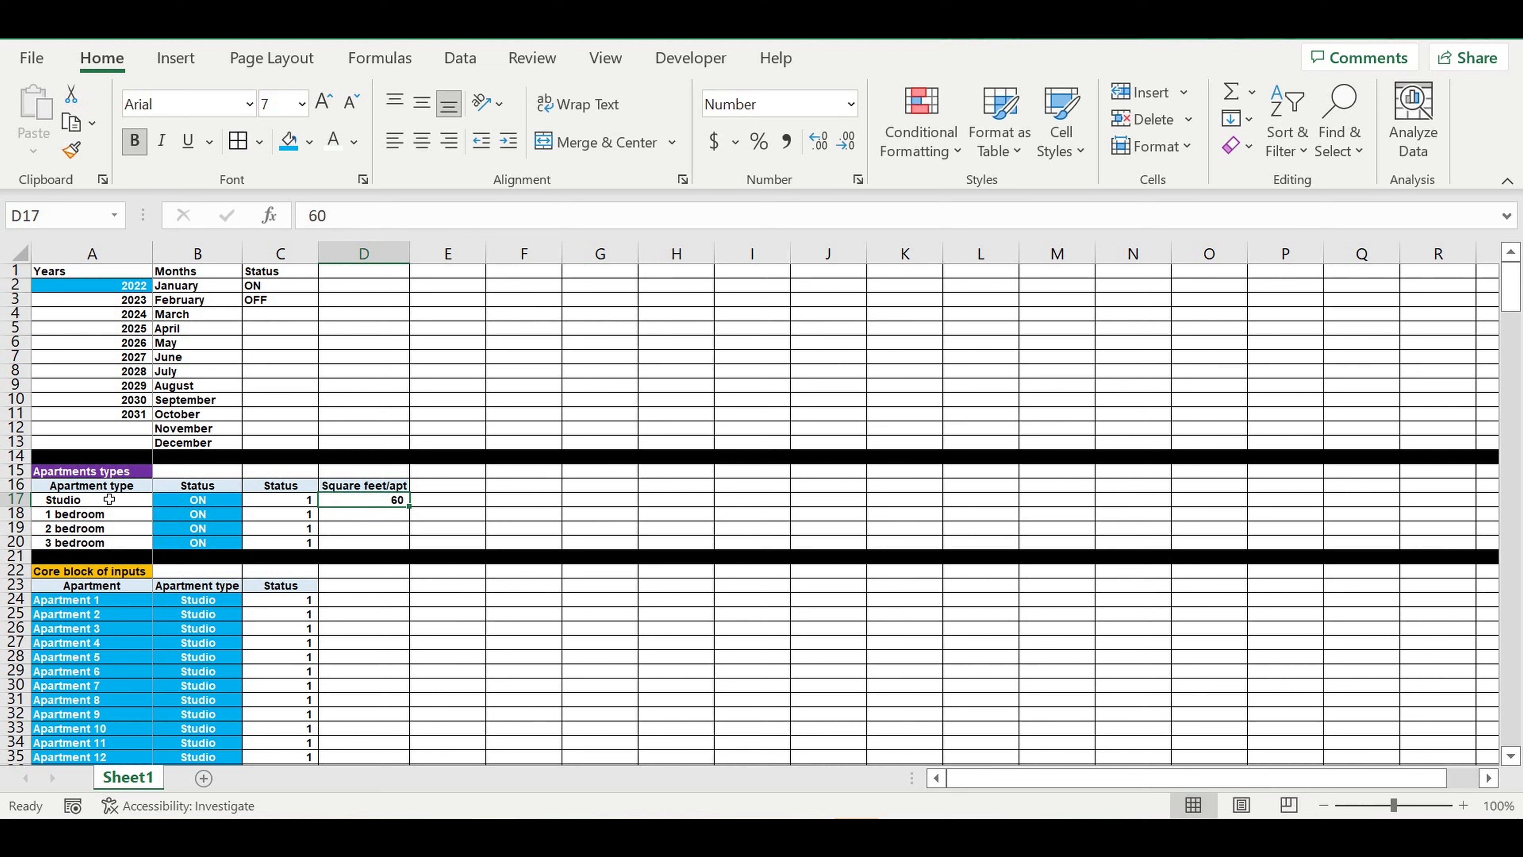
click(353, 516)
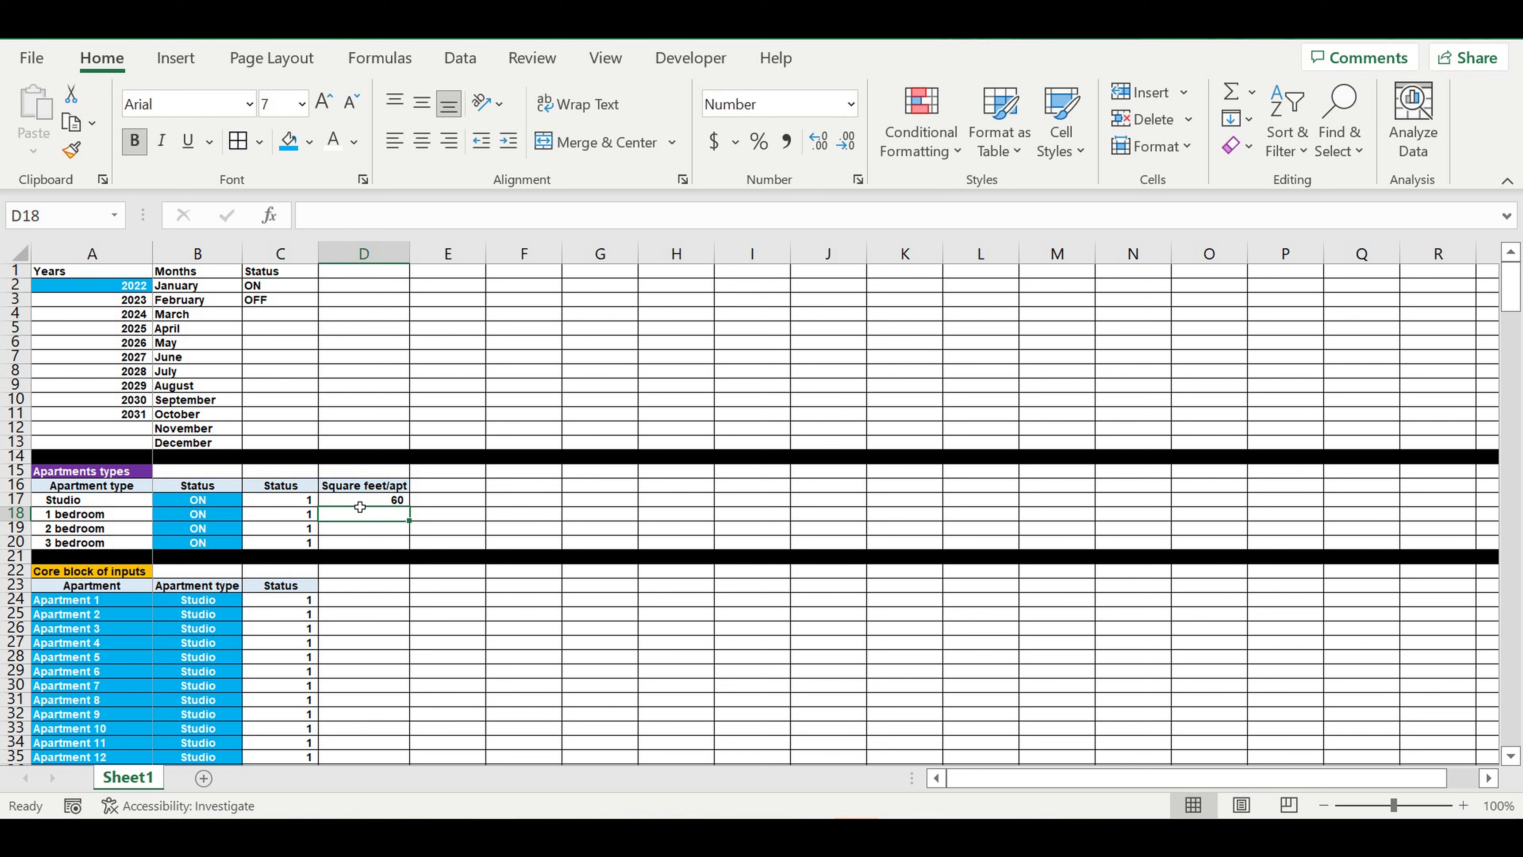
text(90)
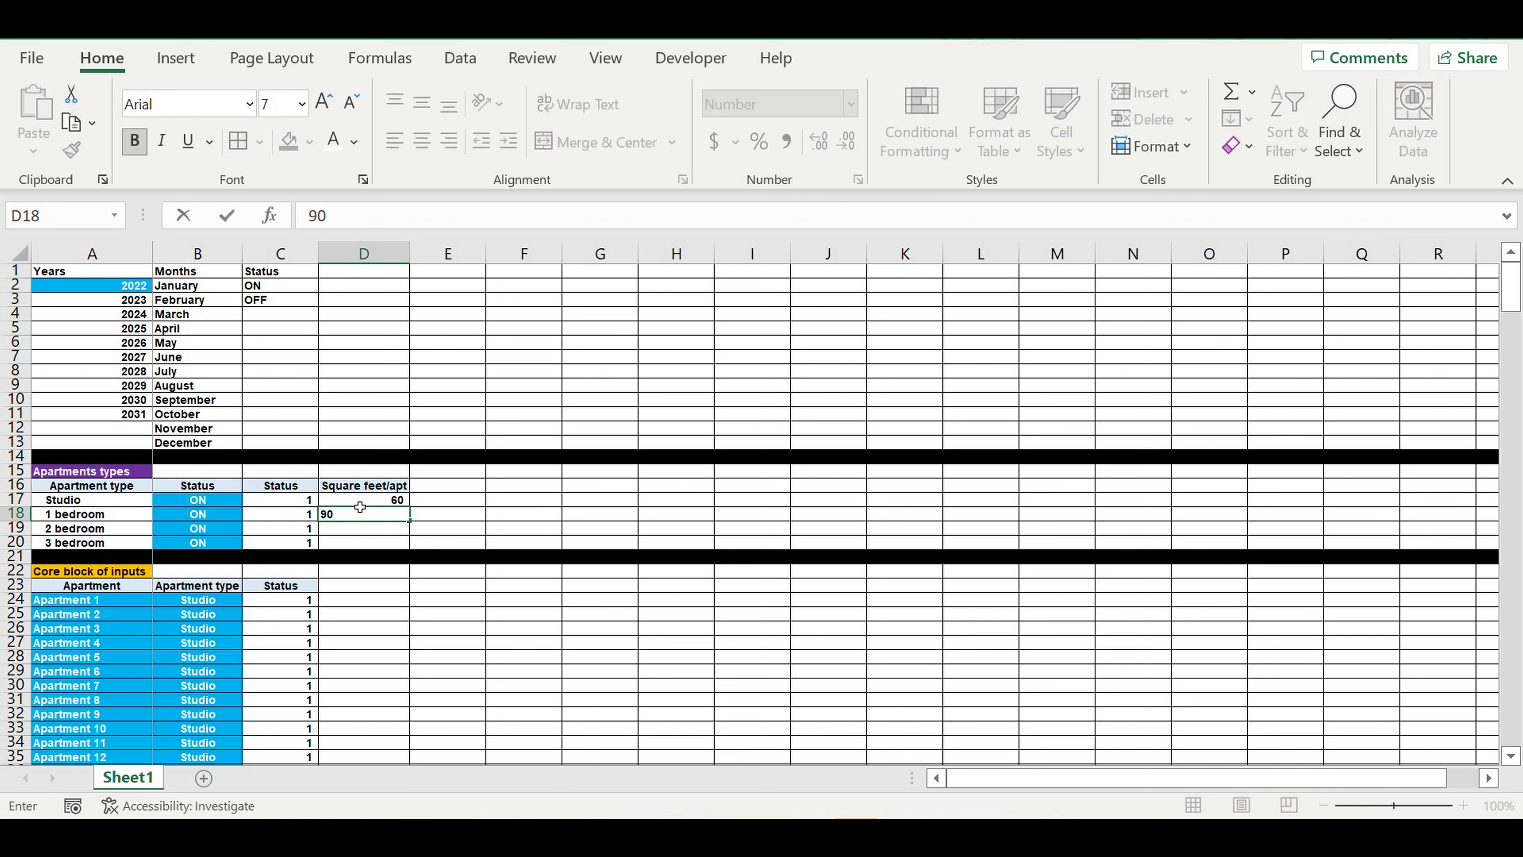
key(Return)
click(363, 514)
click(383, 533)
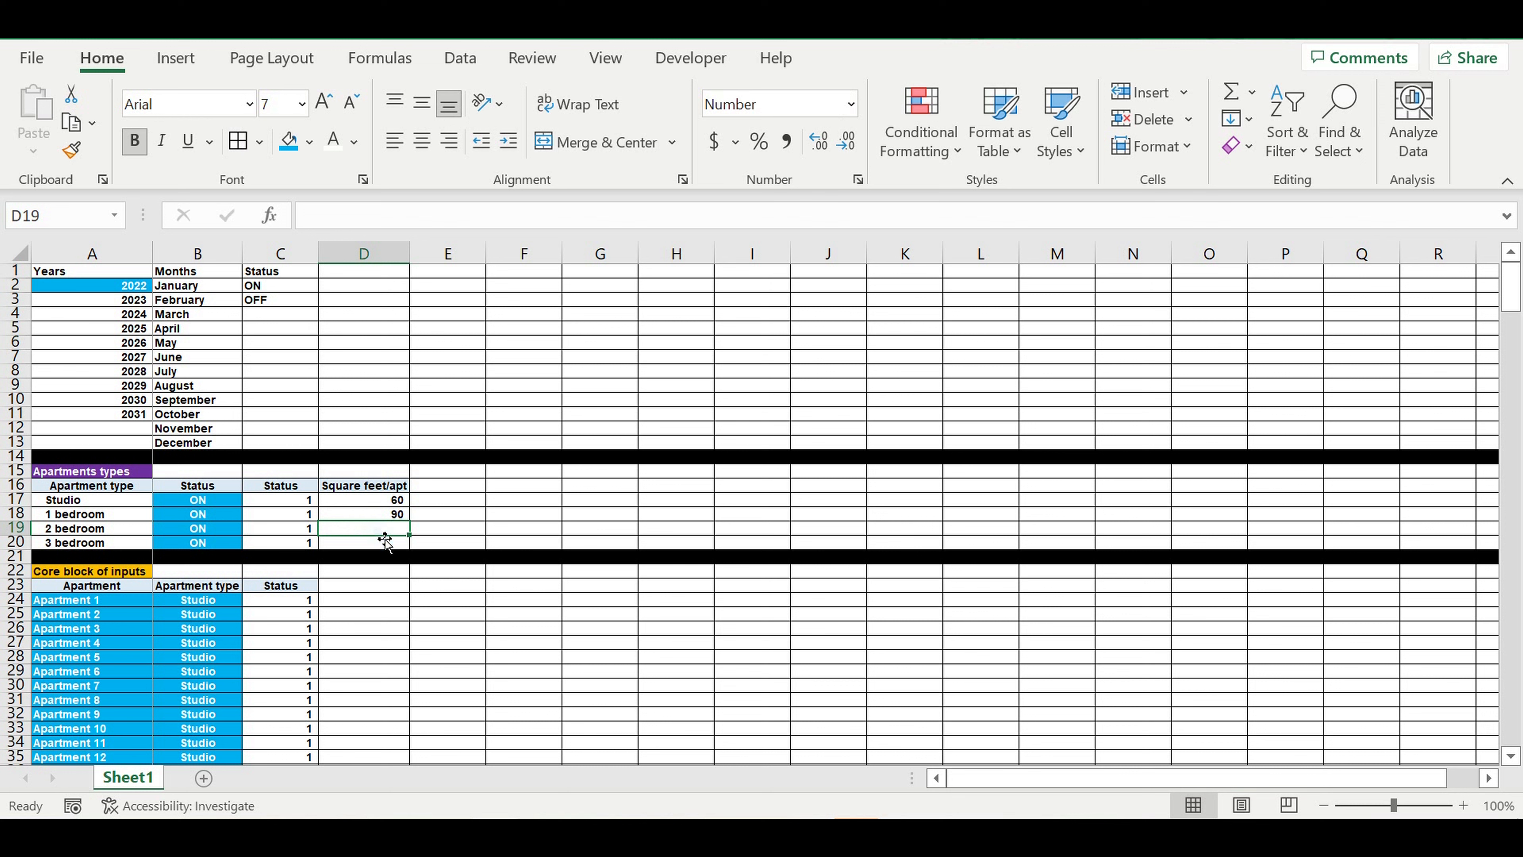
text(120)
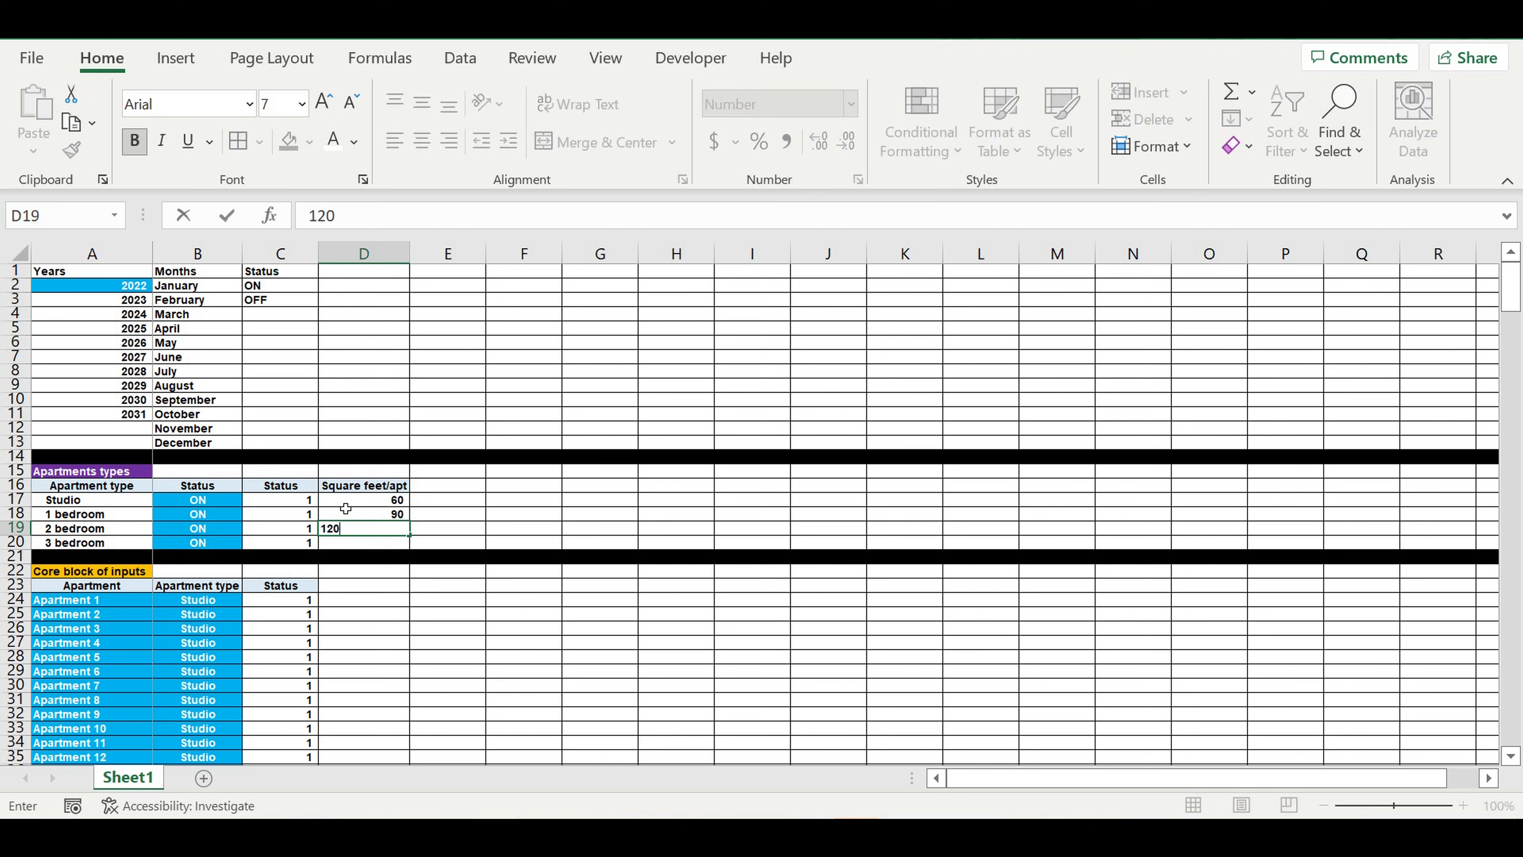
key(Return)
text(150)
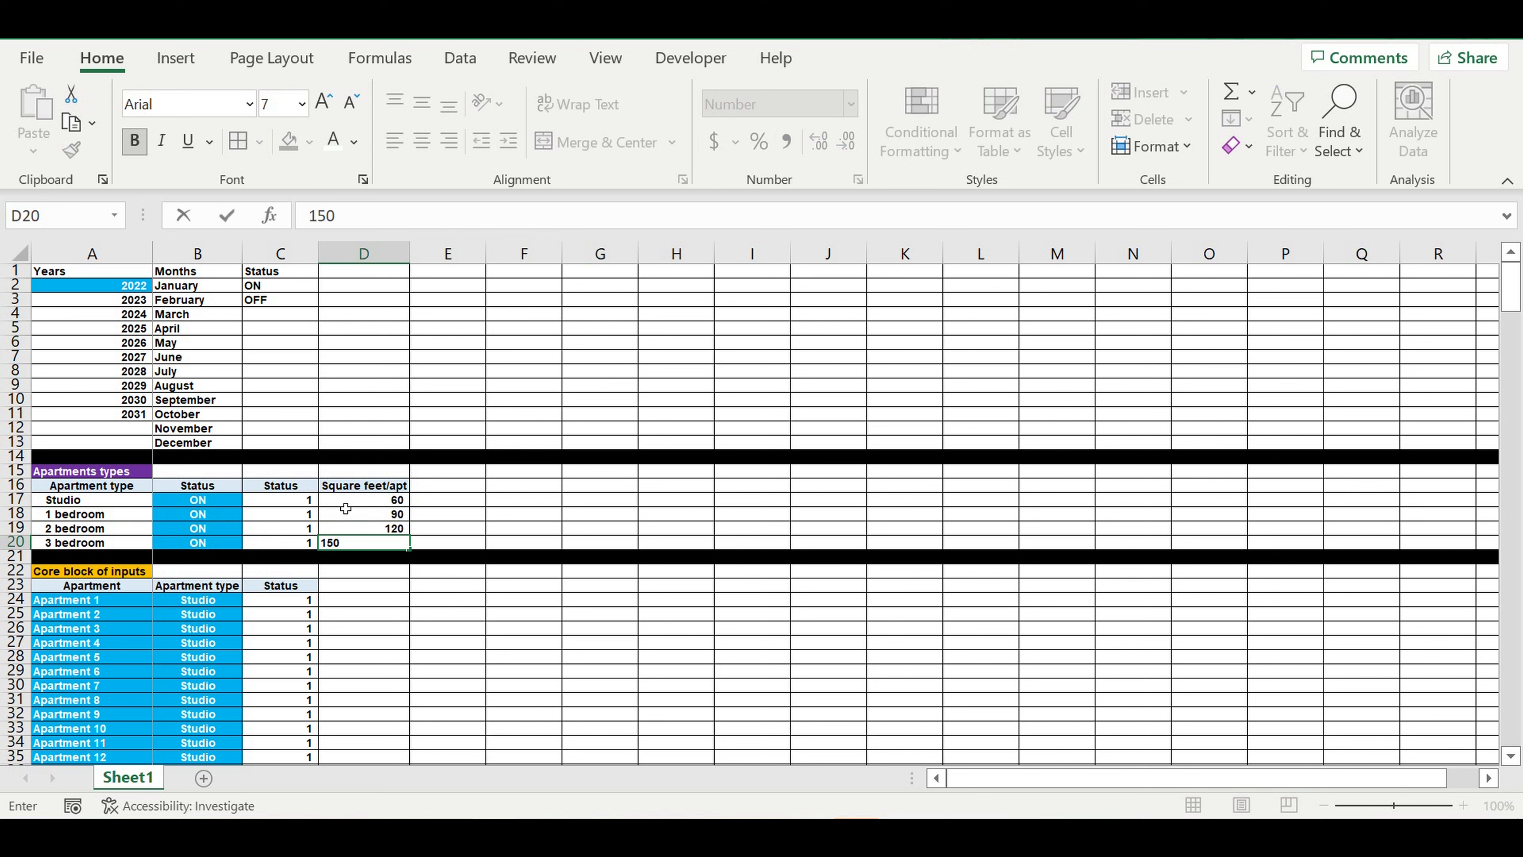
key(Return)
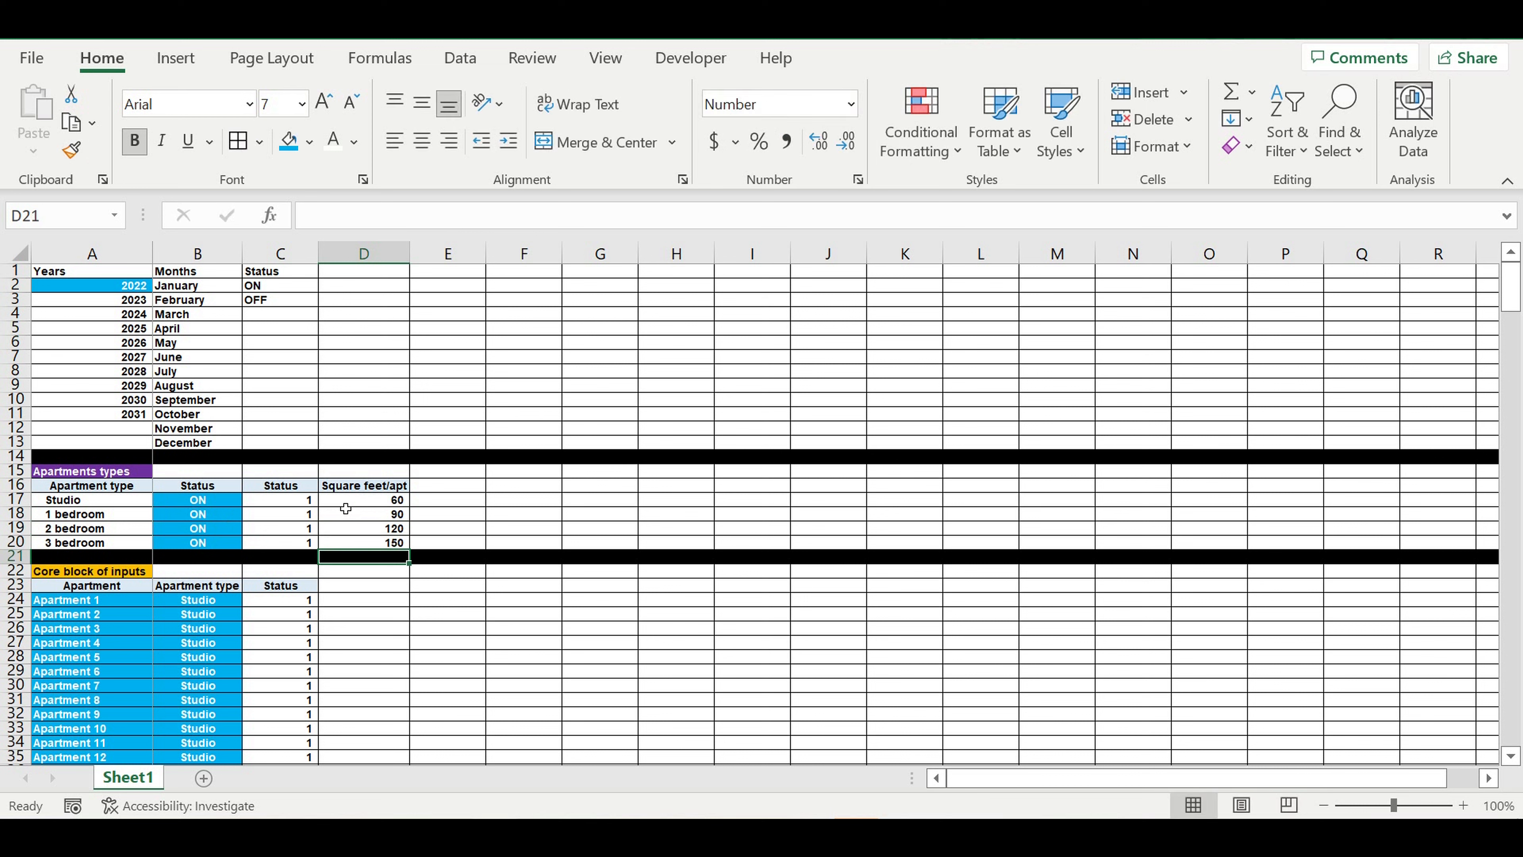
Step: Format the square feet values in D17:D20 as input cells with the blue fill and white text
drag(371, 502, 384, 544)
click(287, 147)
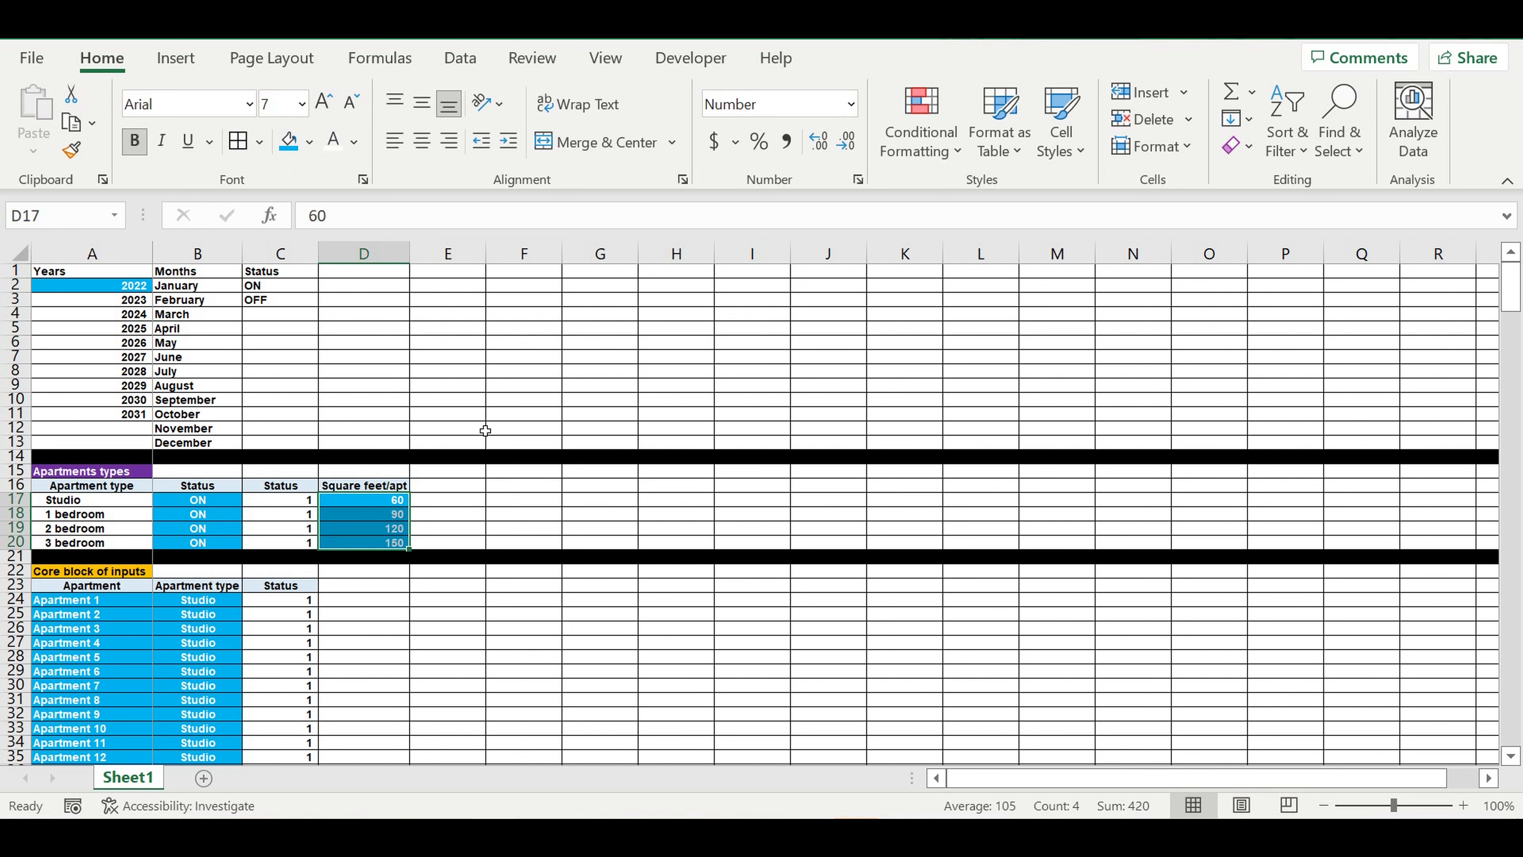
click(498, 490)
click(384, 489)
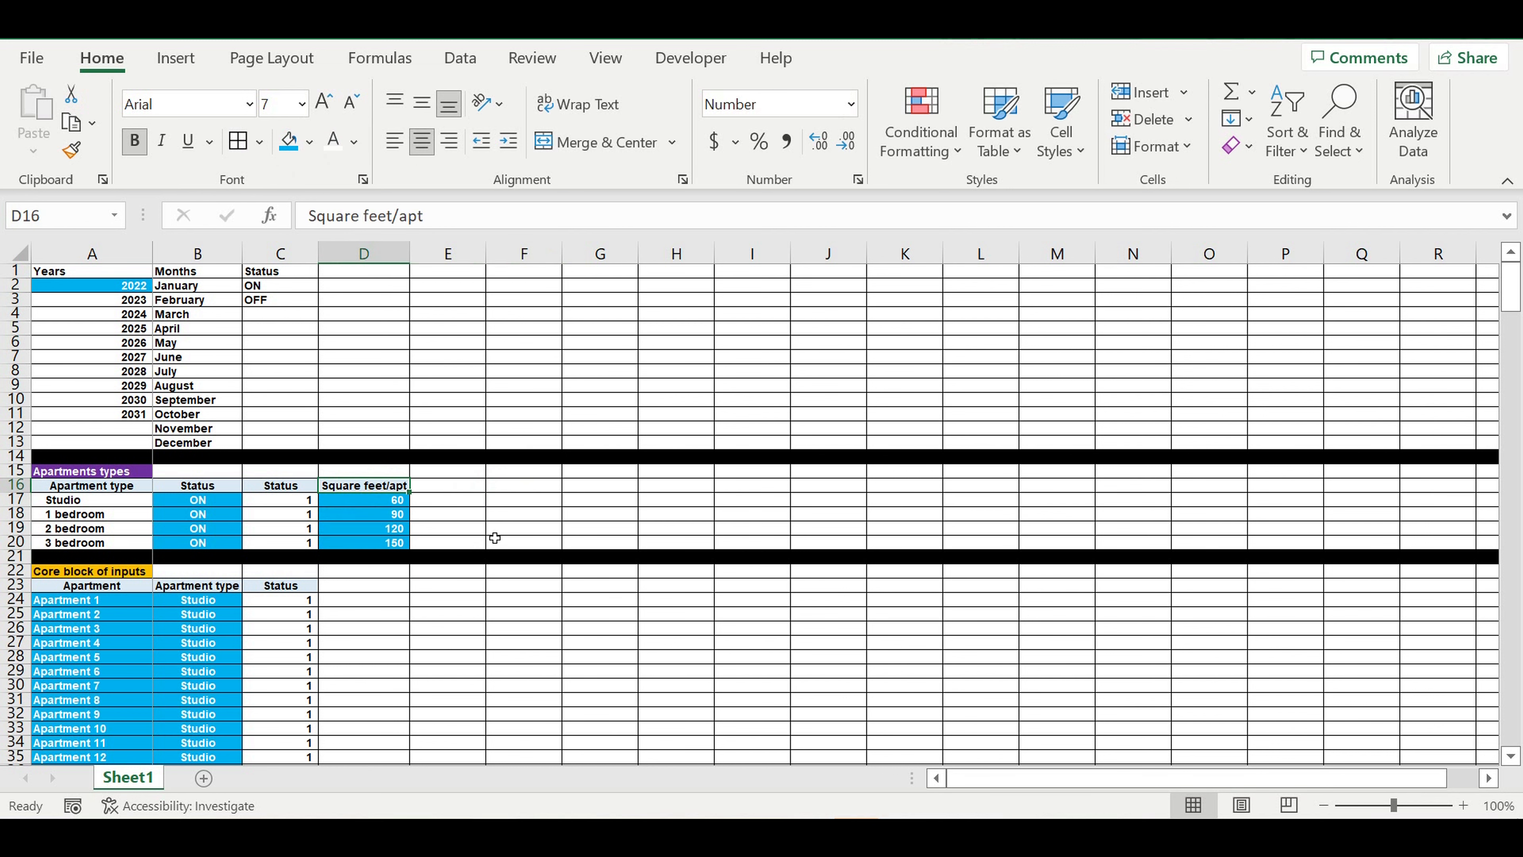
Step: Copy the Status header format from C23 into D23 and link the header to the apartment types table with =D16
scroll(542, 556, down, 1)
click(384, 585)
click(308, 545)
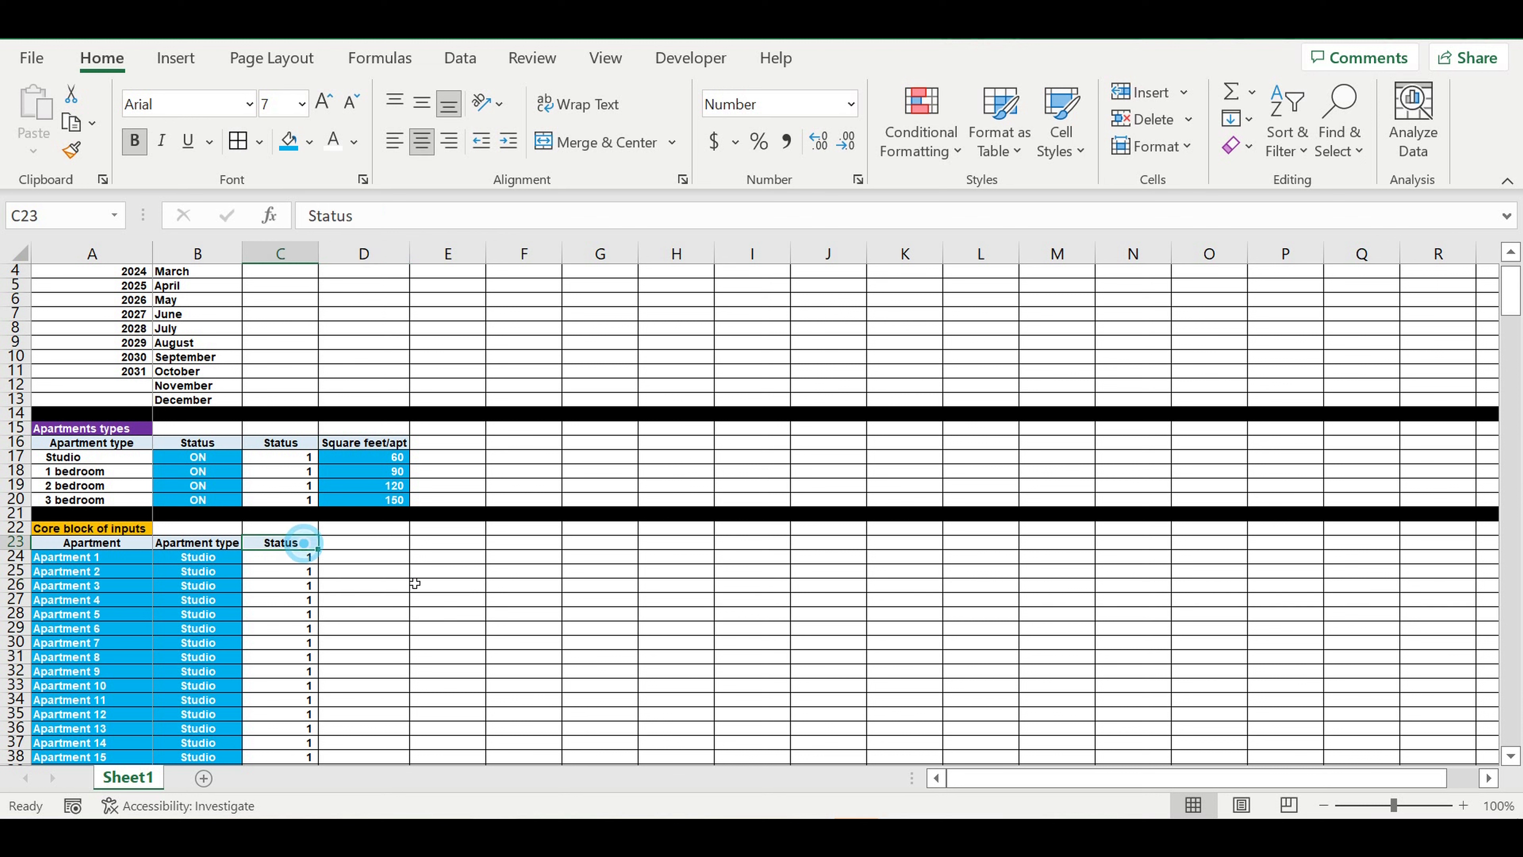
click(400, 447)
click(307, 546)
drag(327, 556, 410, 546)
click(390, 542)
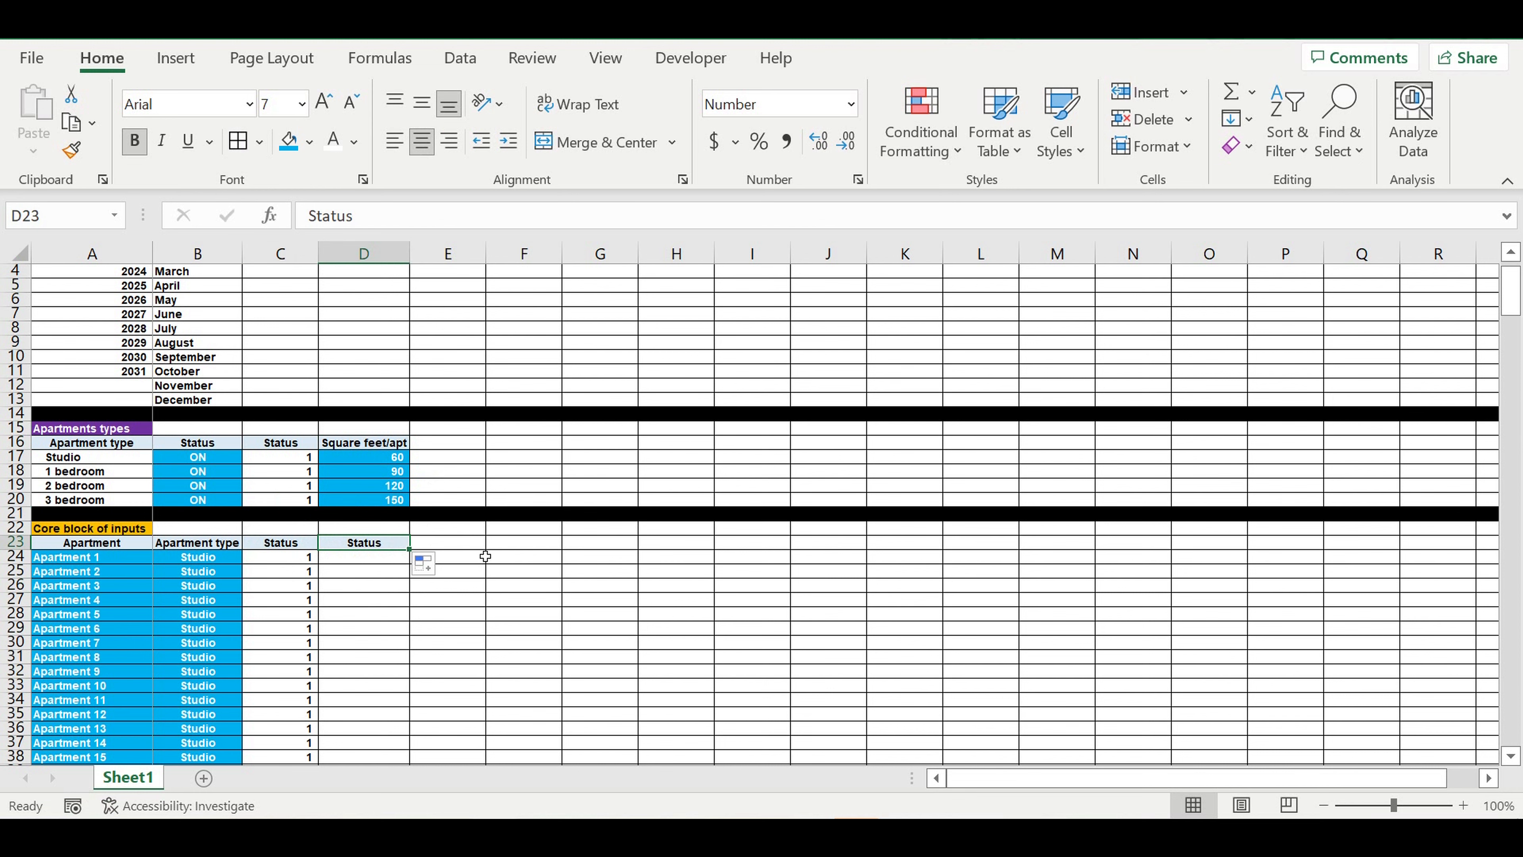
text(=)
click(376, 446)
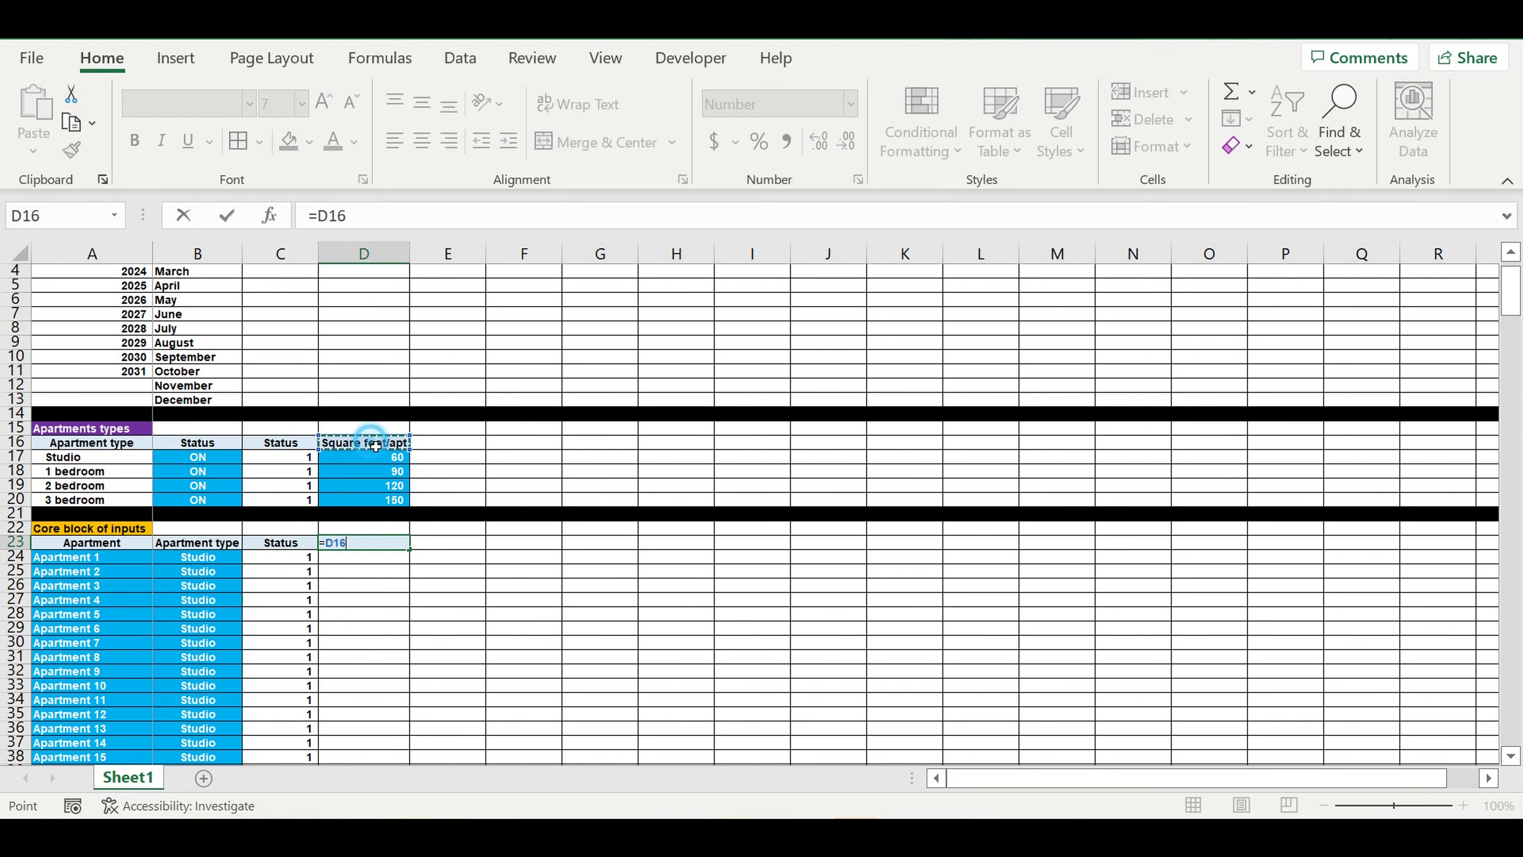
key(Return)
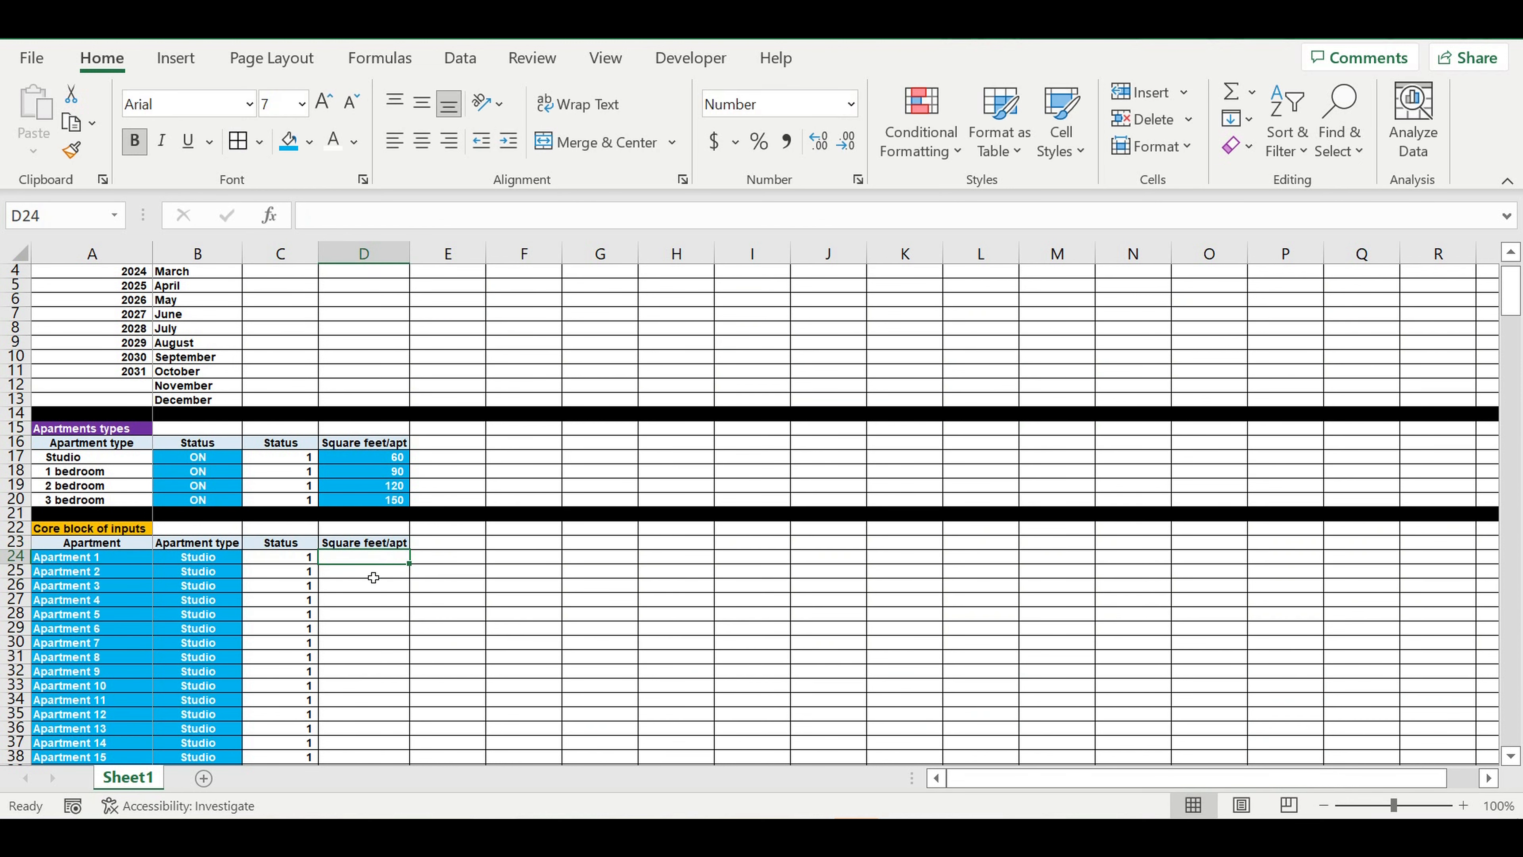
Step: Copy the lookup formula =IFERROR(VLOOKUP(B24,$A$17:$C$20,3,0),0) from C24 into D24 without shifting its references
click(371, 561)
click(302, 558)
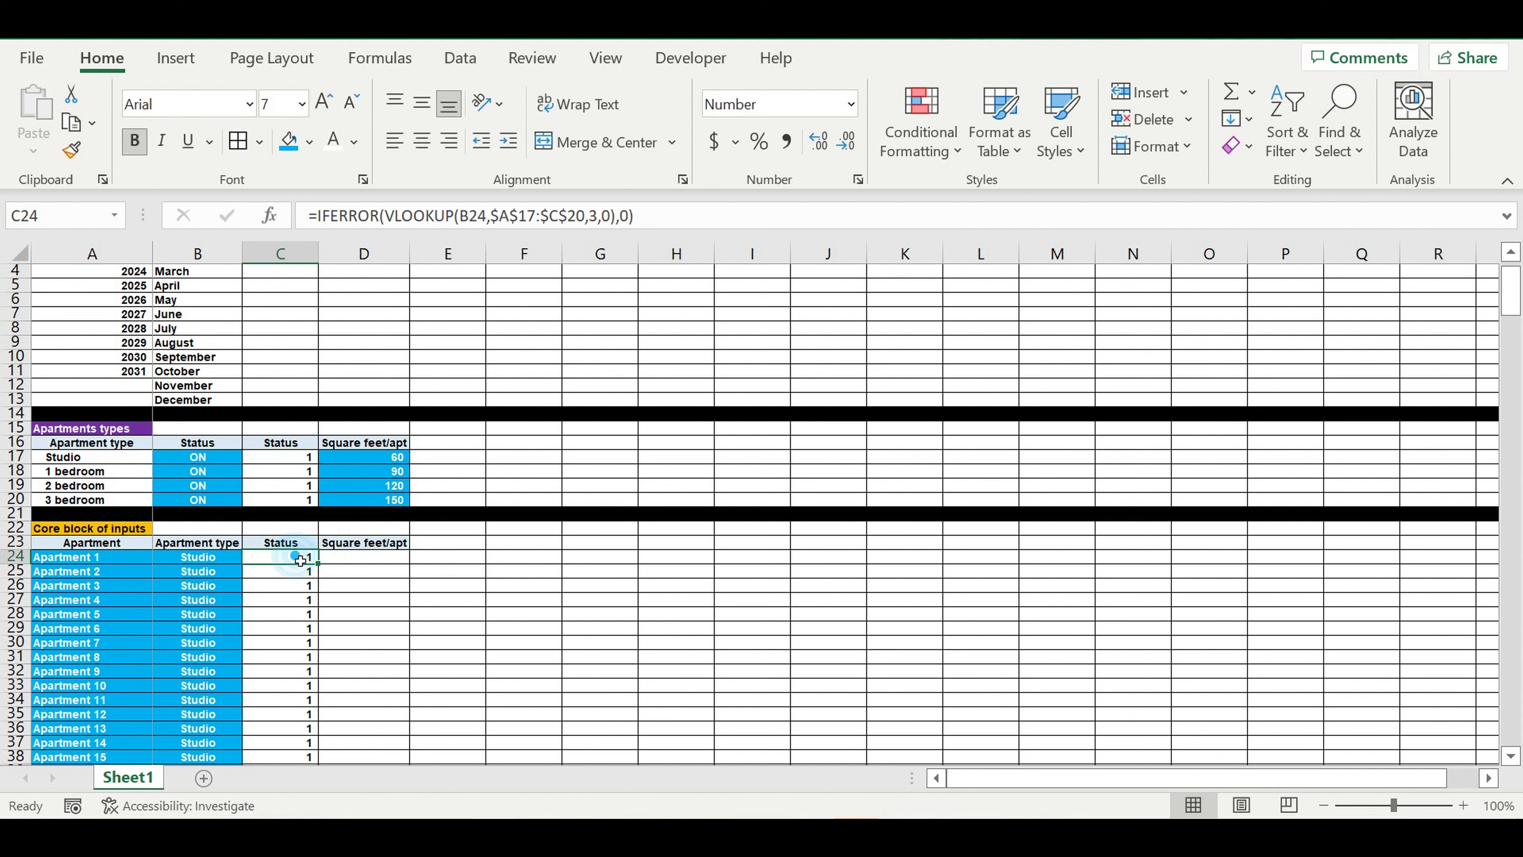
click(670, 218)
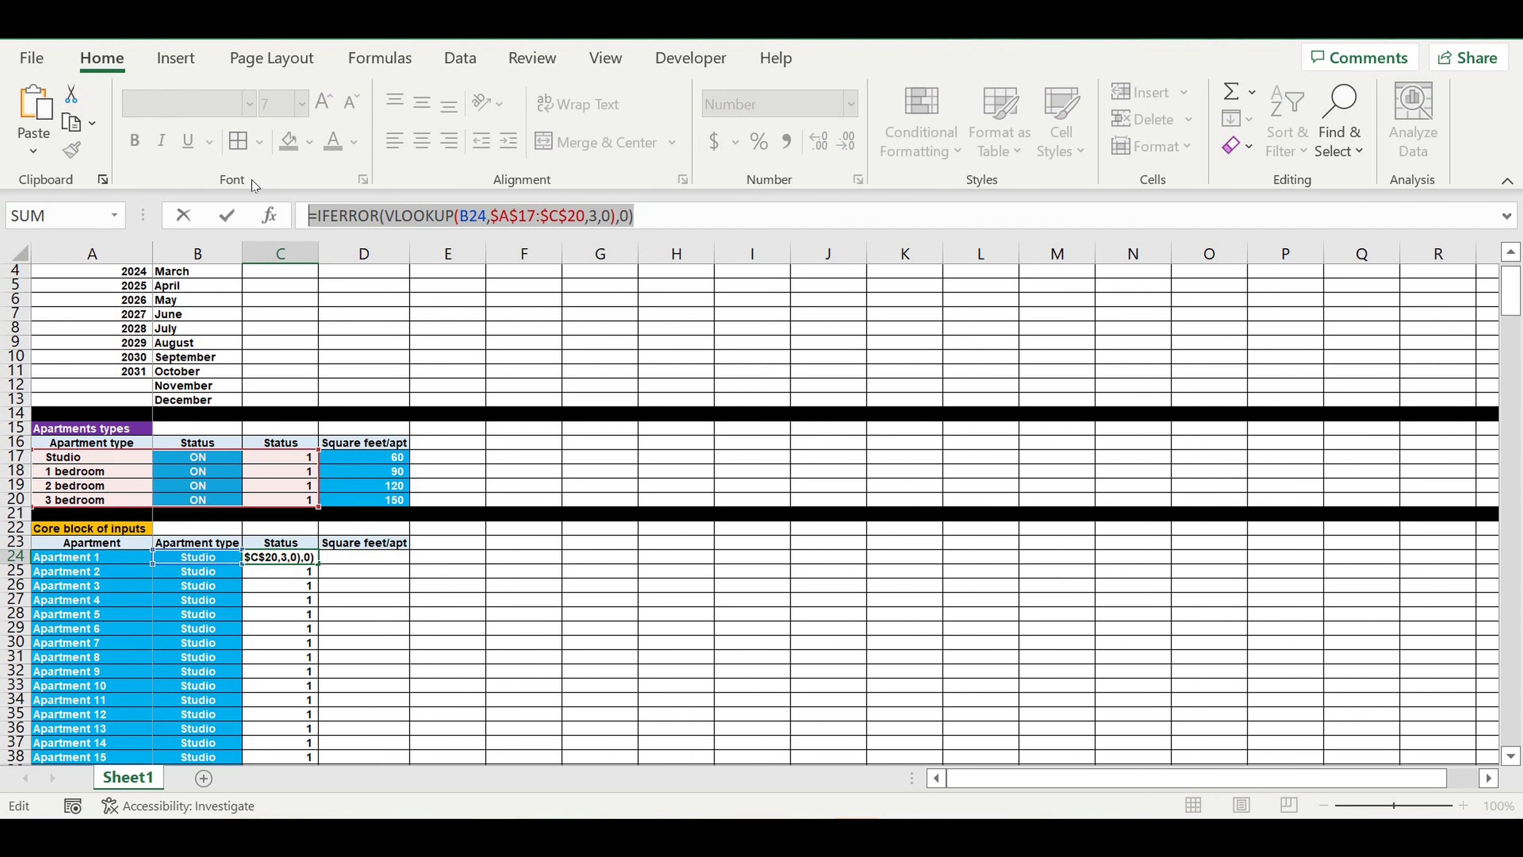
key(Return)
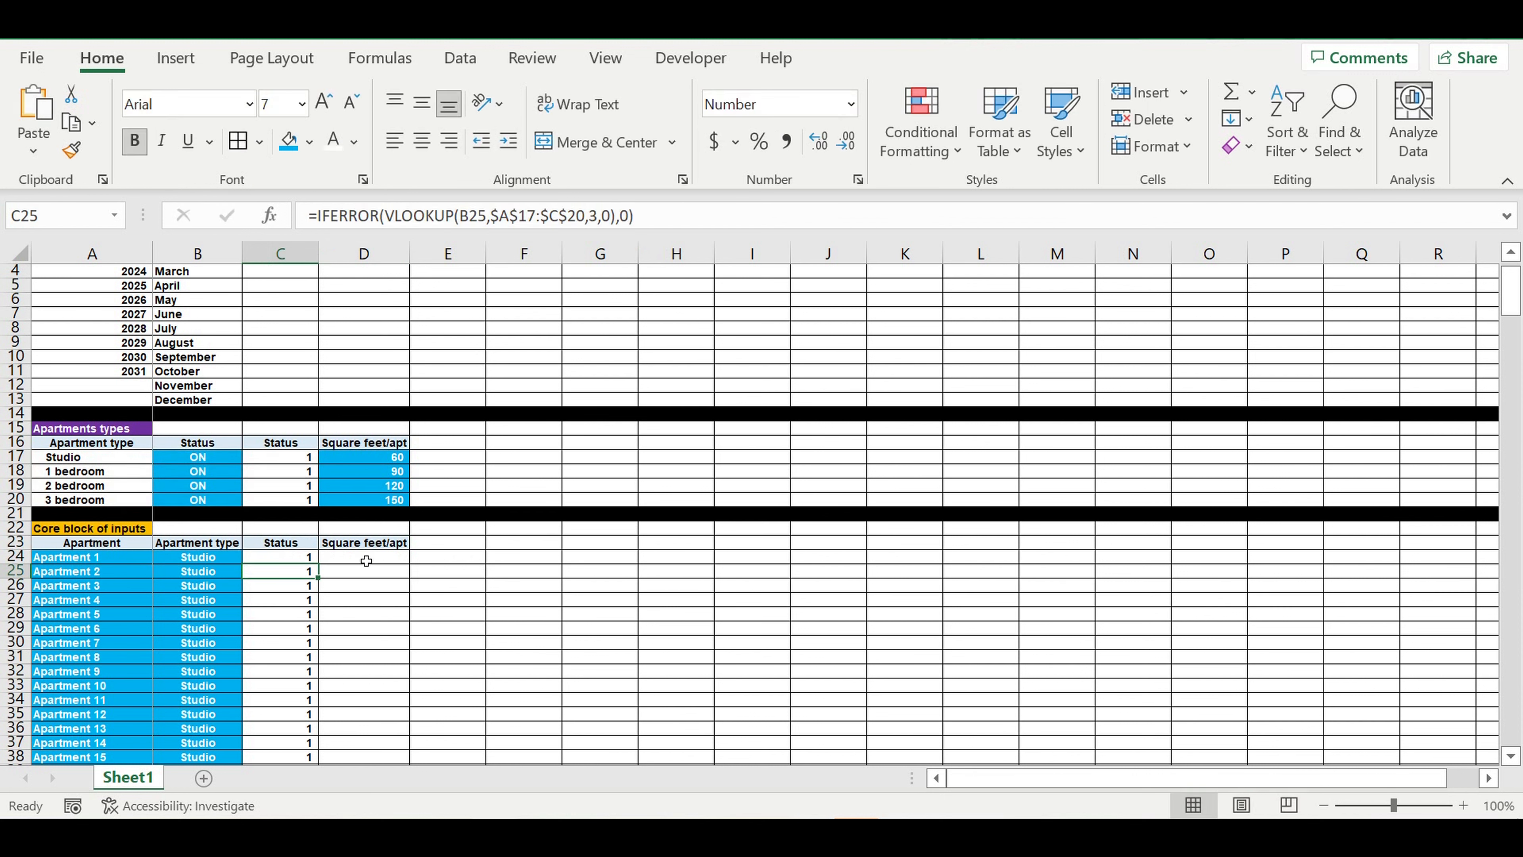
click(366, 560)
click(312, 216)
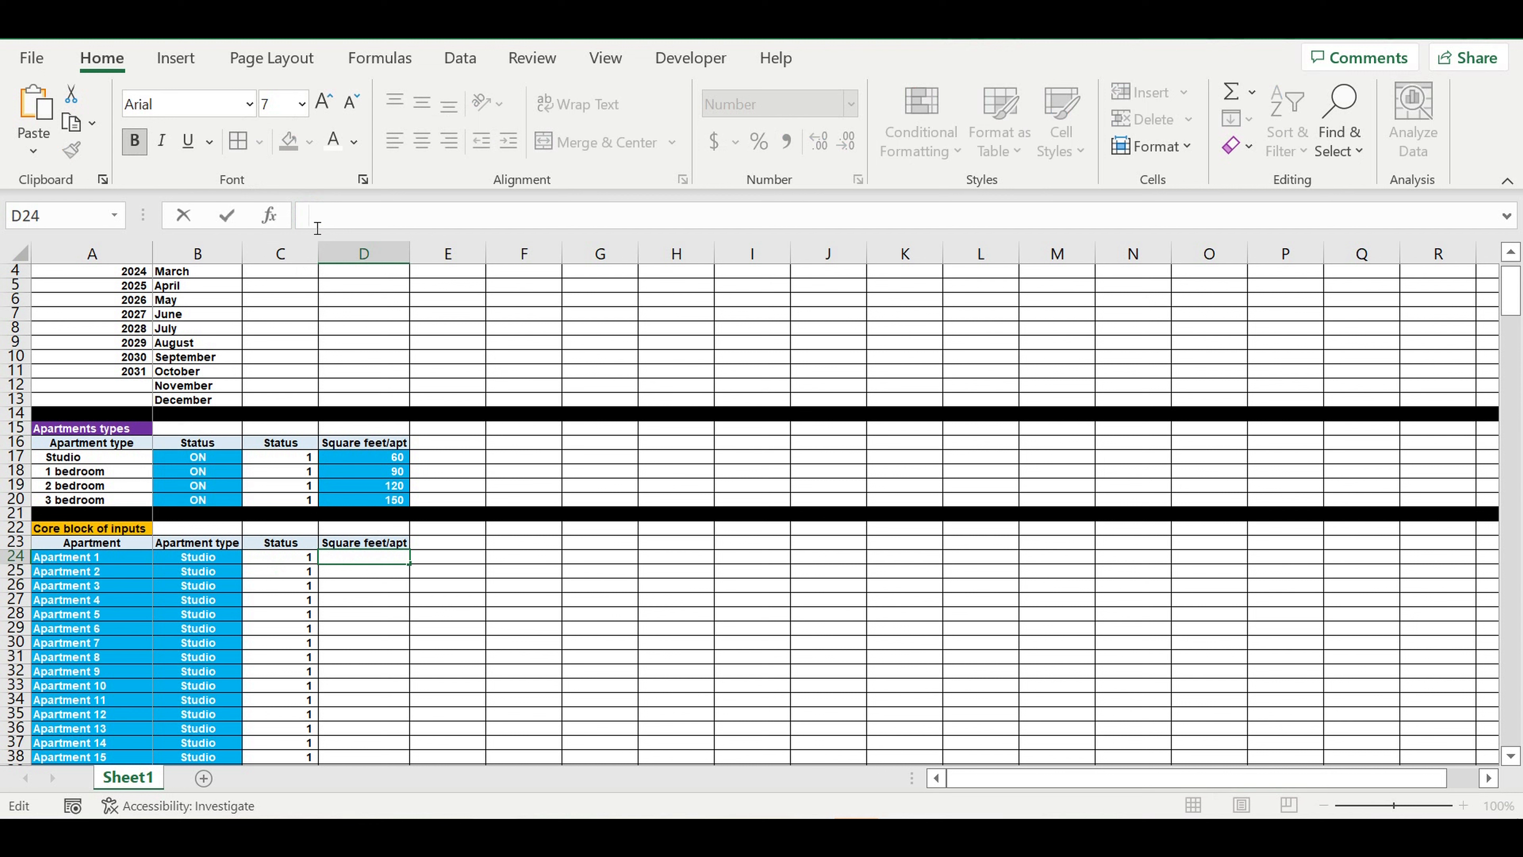
text(=IFERROR(VLOOKUP(B24,$A$17:$C$20,3,0),0))
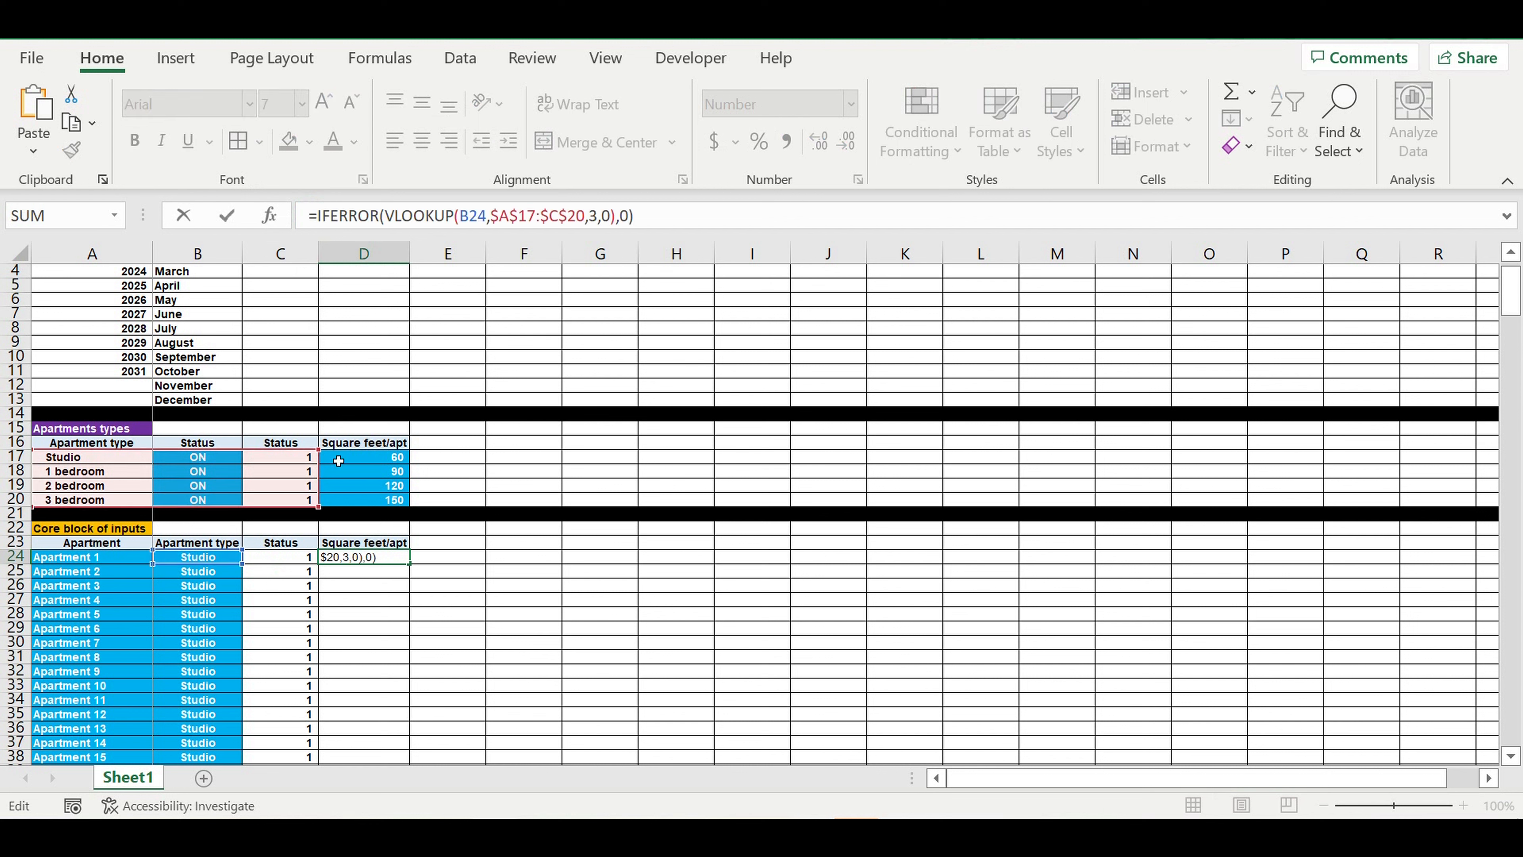
Step: Widen D24's lookup range to $A$17:$D$20, set its column index to 4, and multiply the result by the status in C24
drag(319, 450, 410, 464)
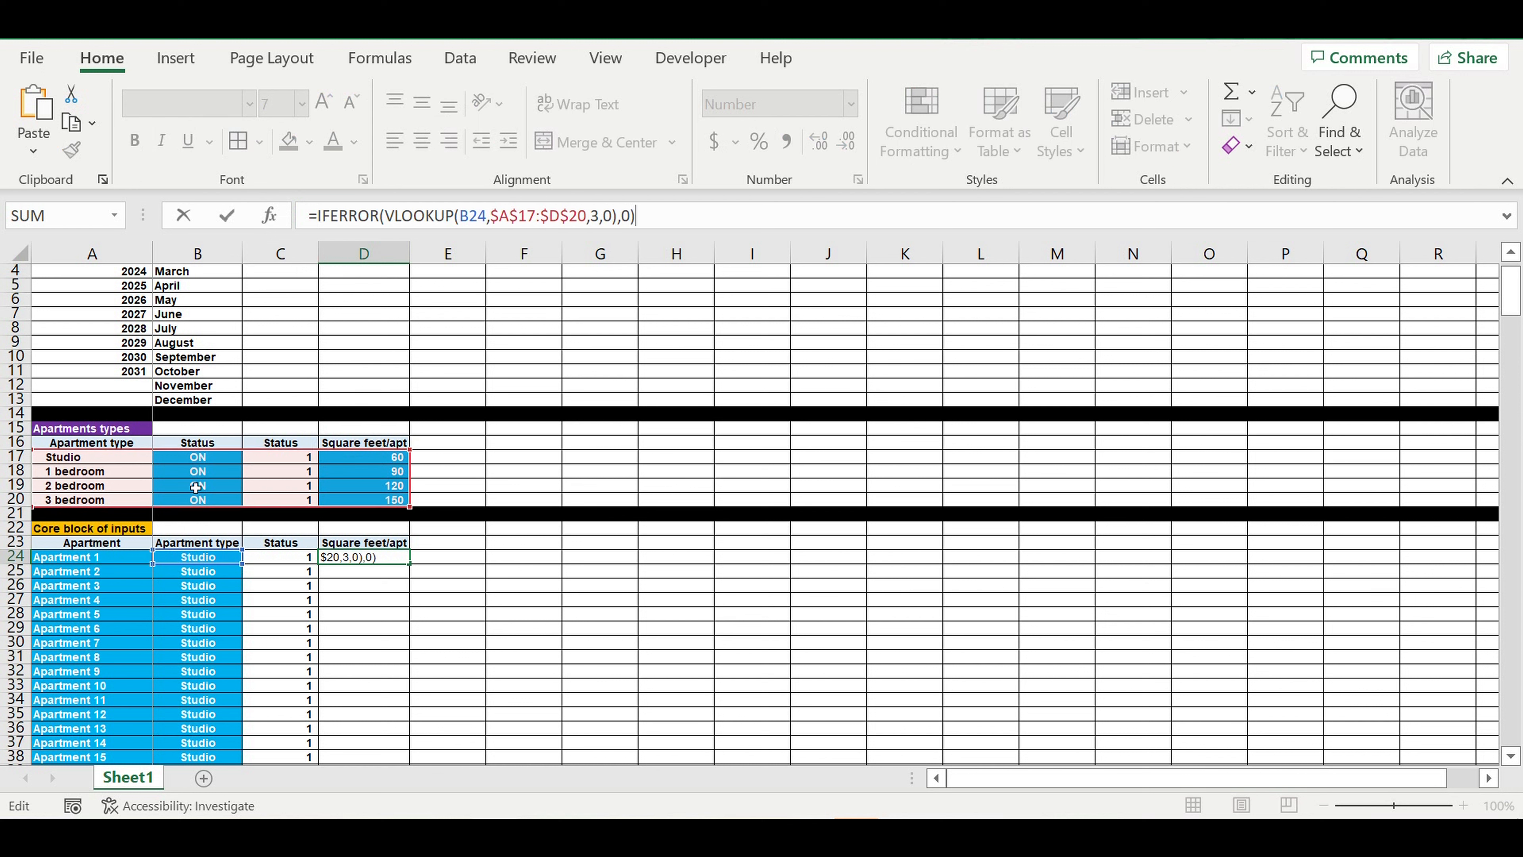
double_click(595, 216)
text(4)
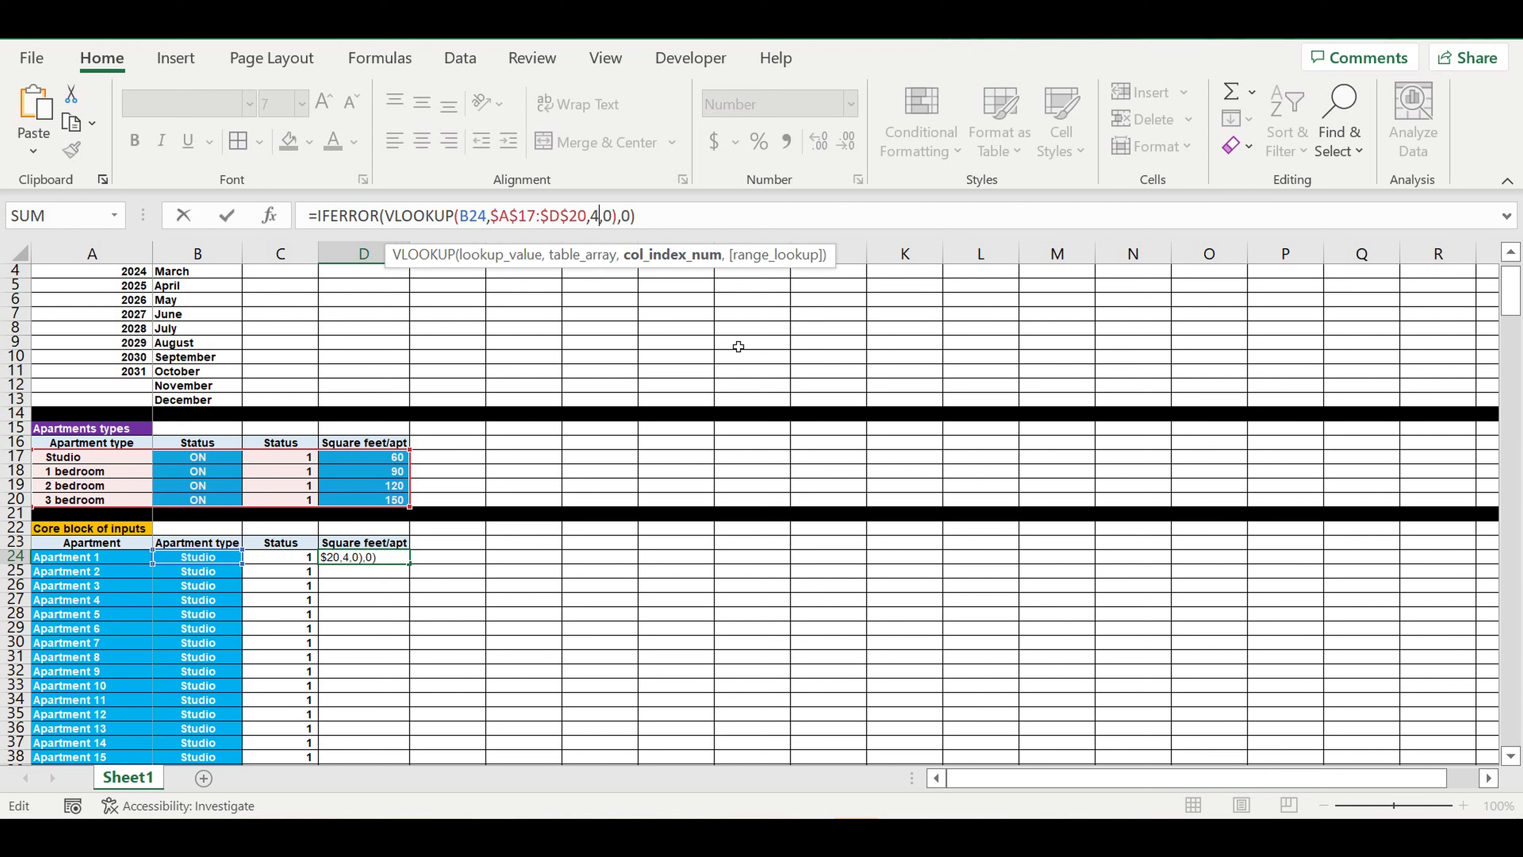
click(663, 226)
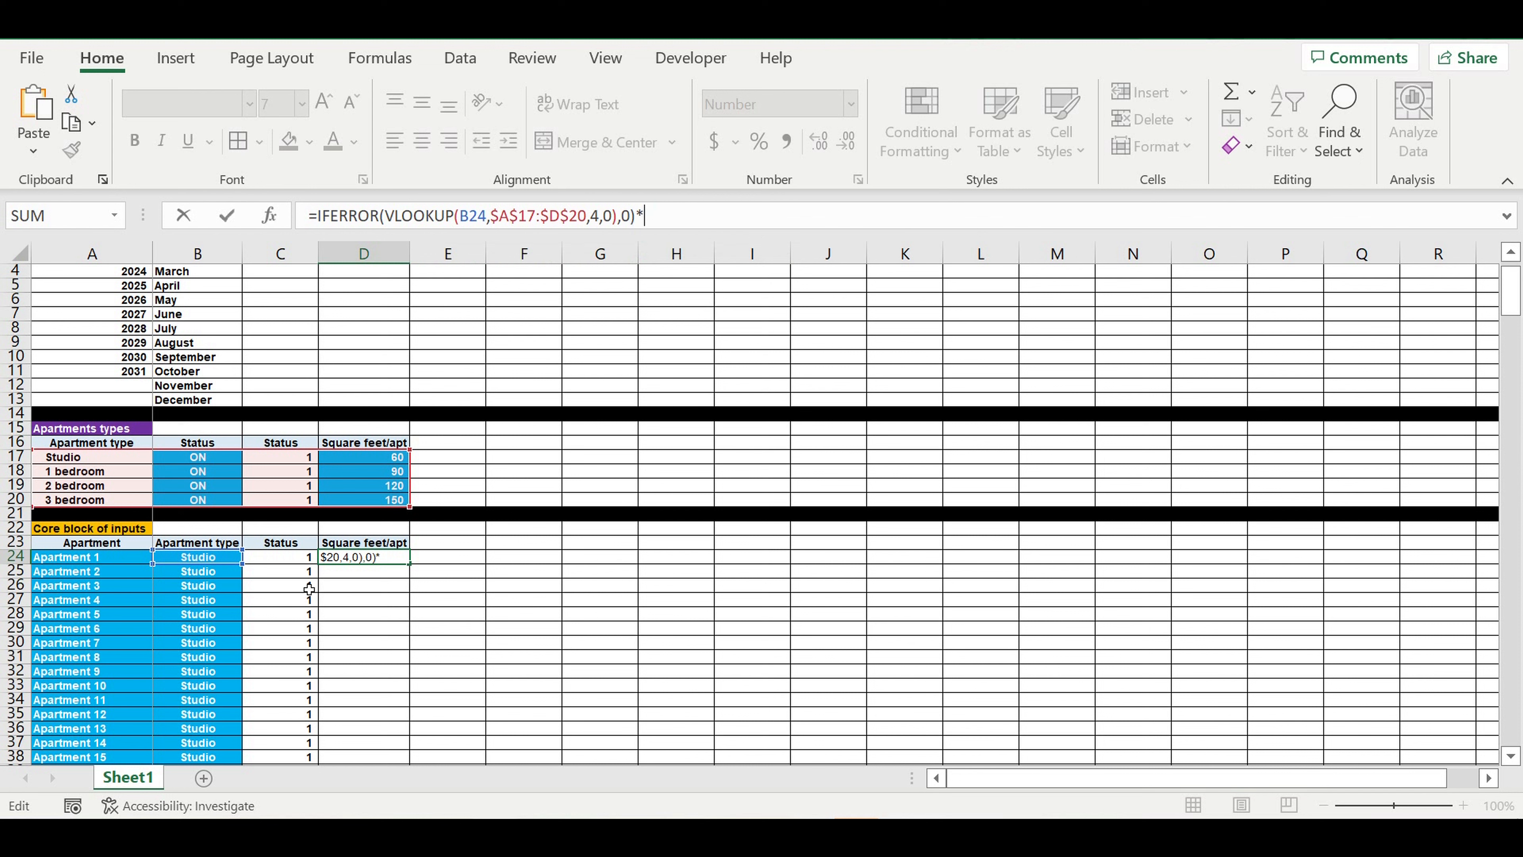
click(287, 557)
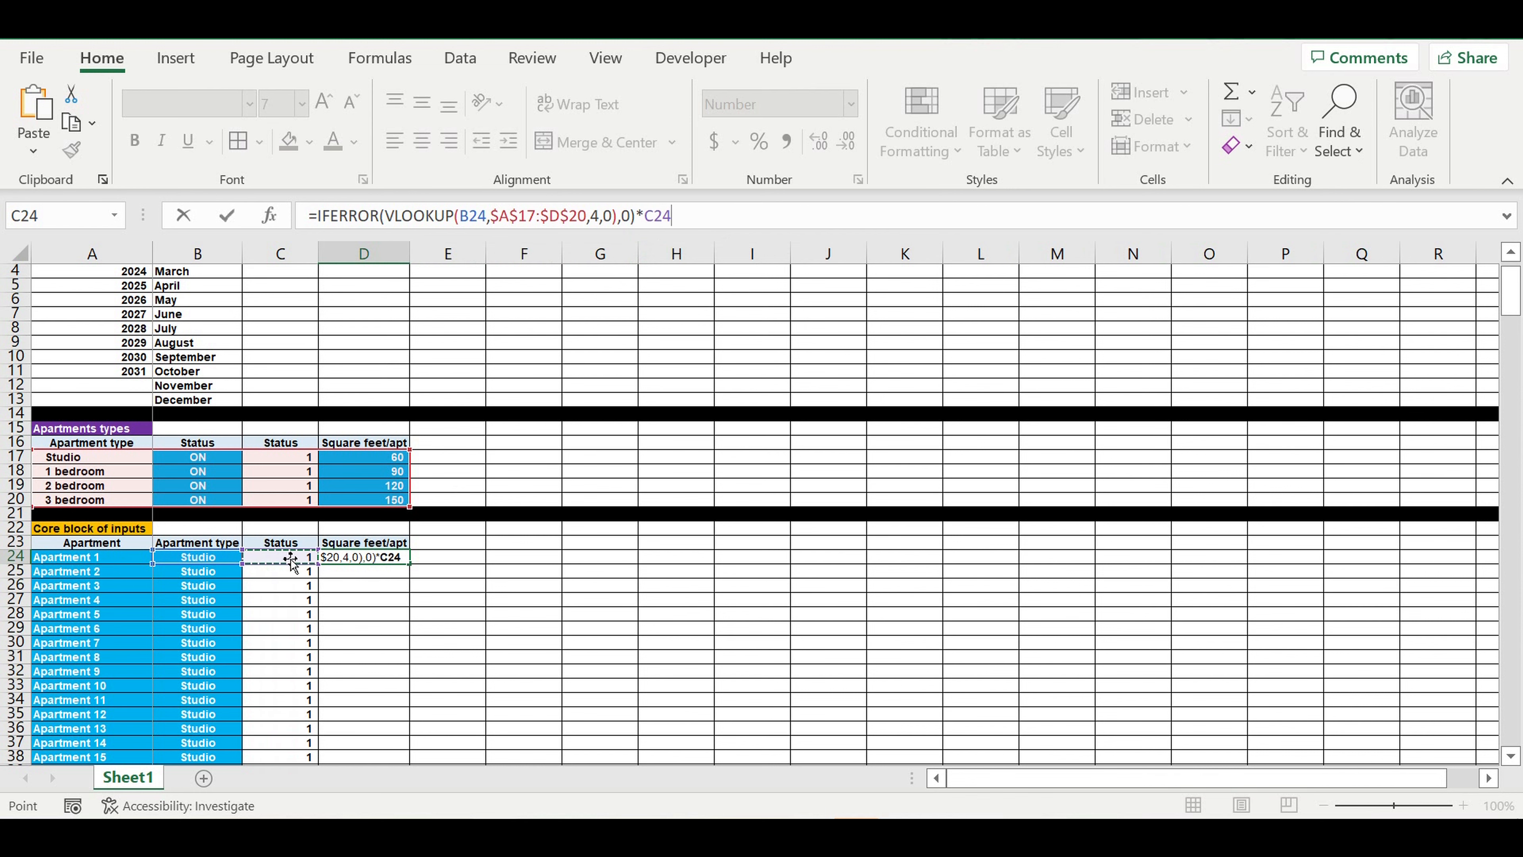
key(ctrl+Return)
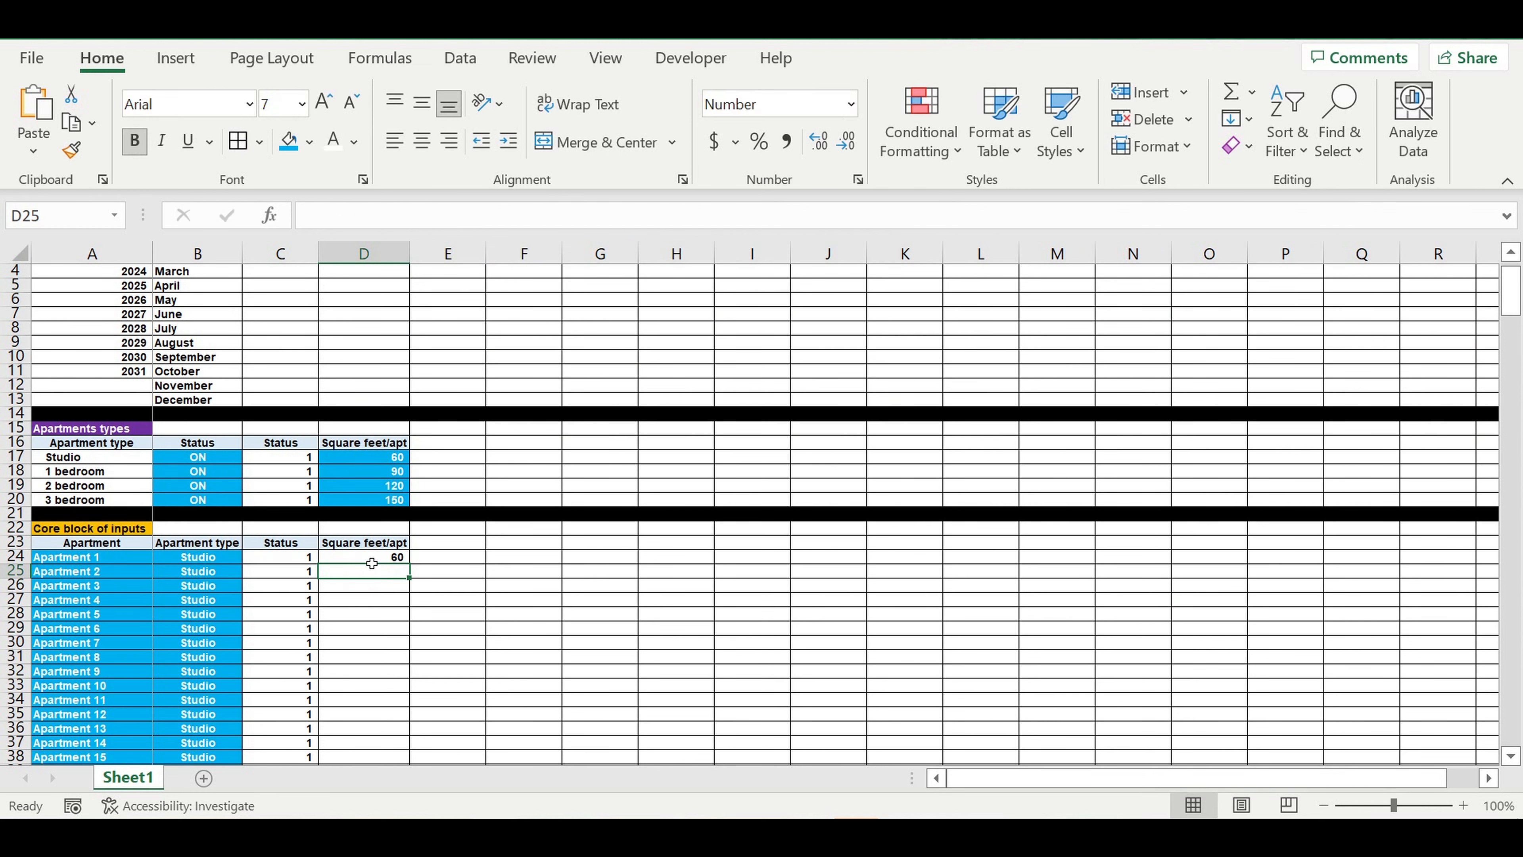
Step: Fill the square feet formula from D24 down column D for all apartments in the core block
click(369, 558)
drag(415, 570, 382, 648)
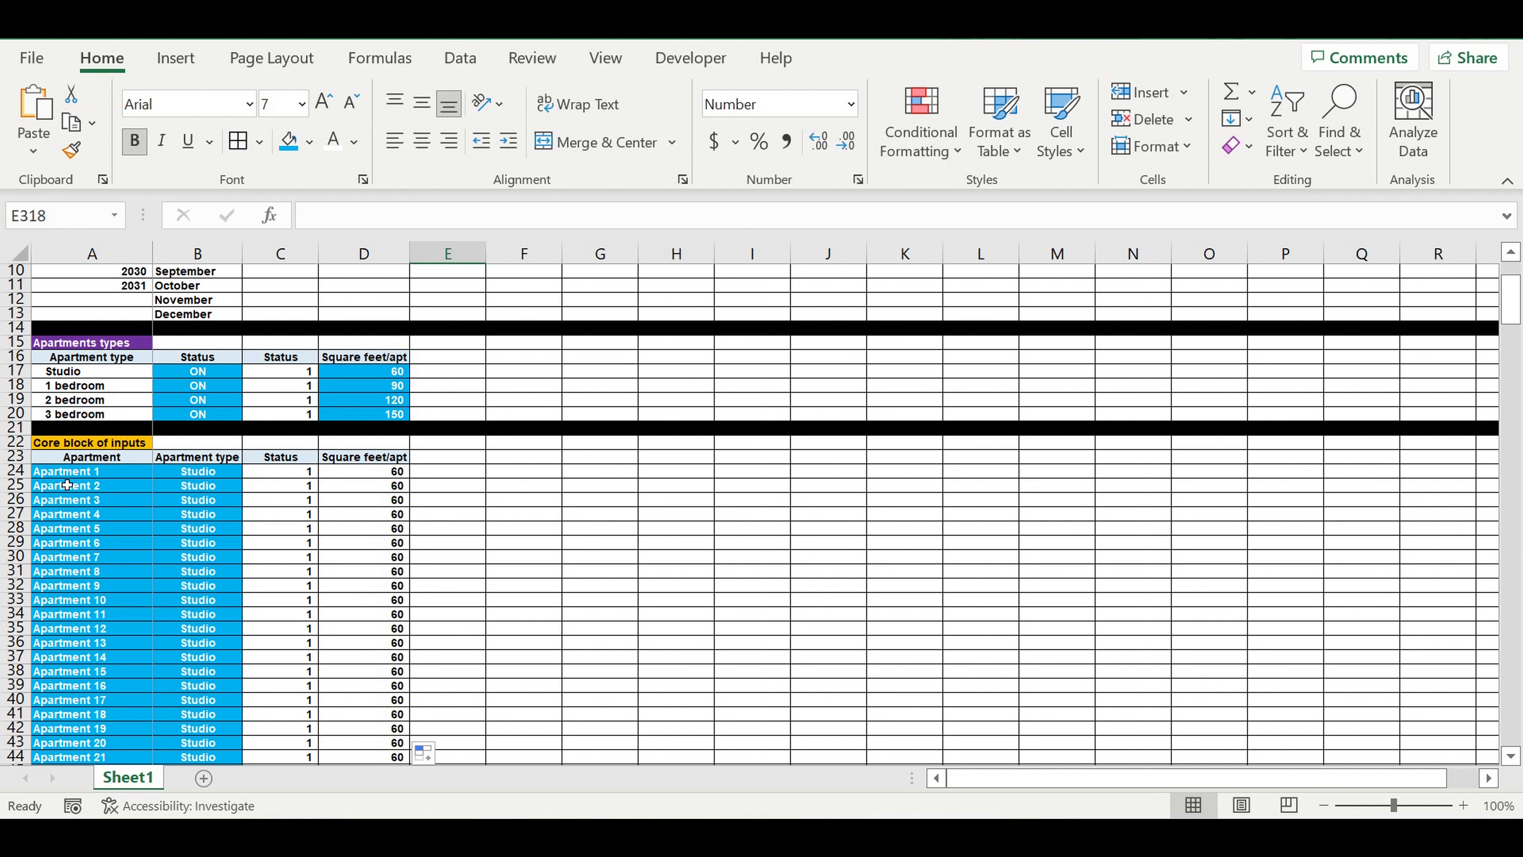
drag(61, 479, 91, 658)
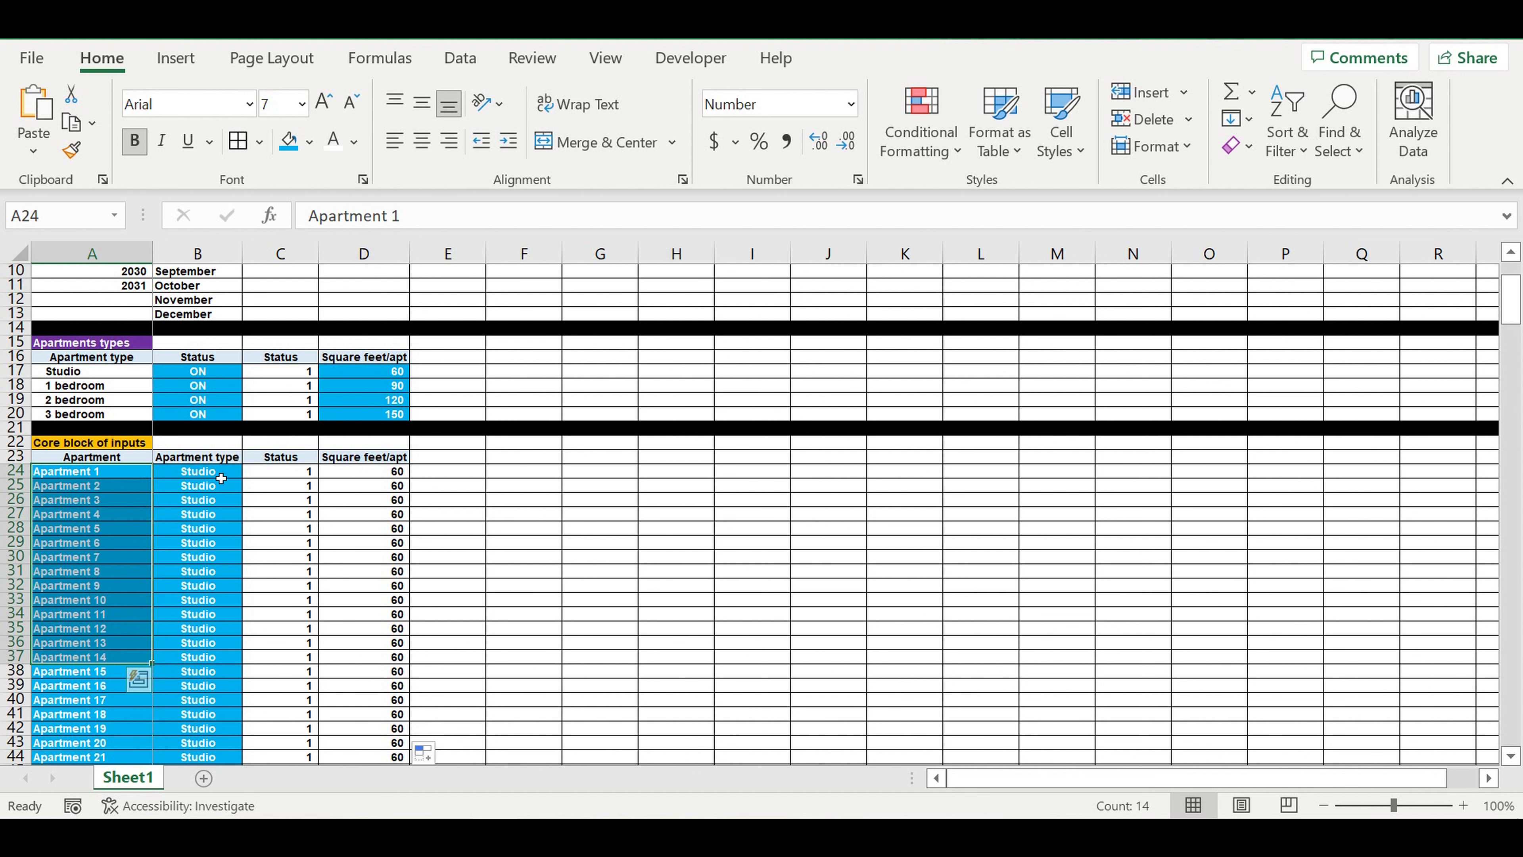
Step: Move the core block's Status and Square feet/apt columns, headers included, one column over so they start at D23
drag(222, 478, 197, 703)
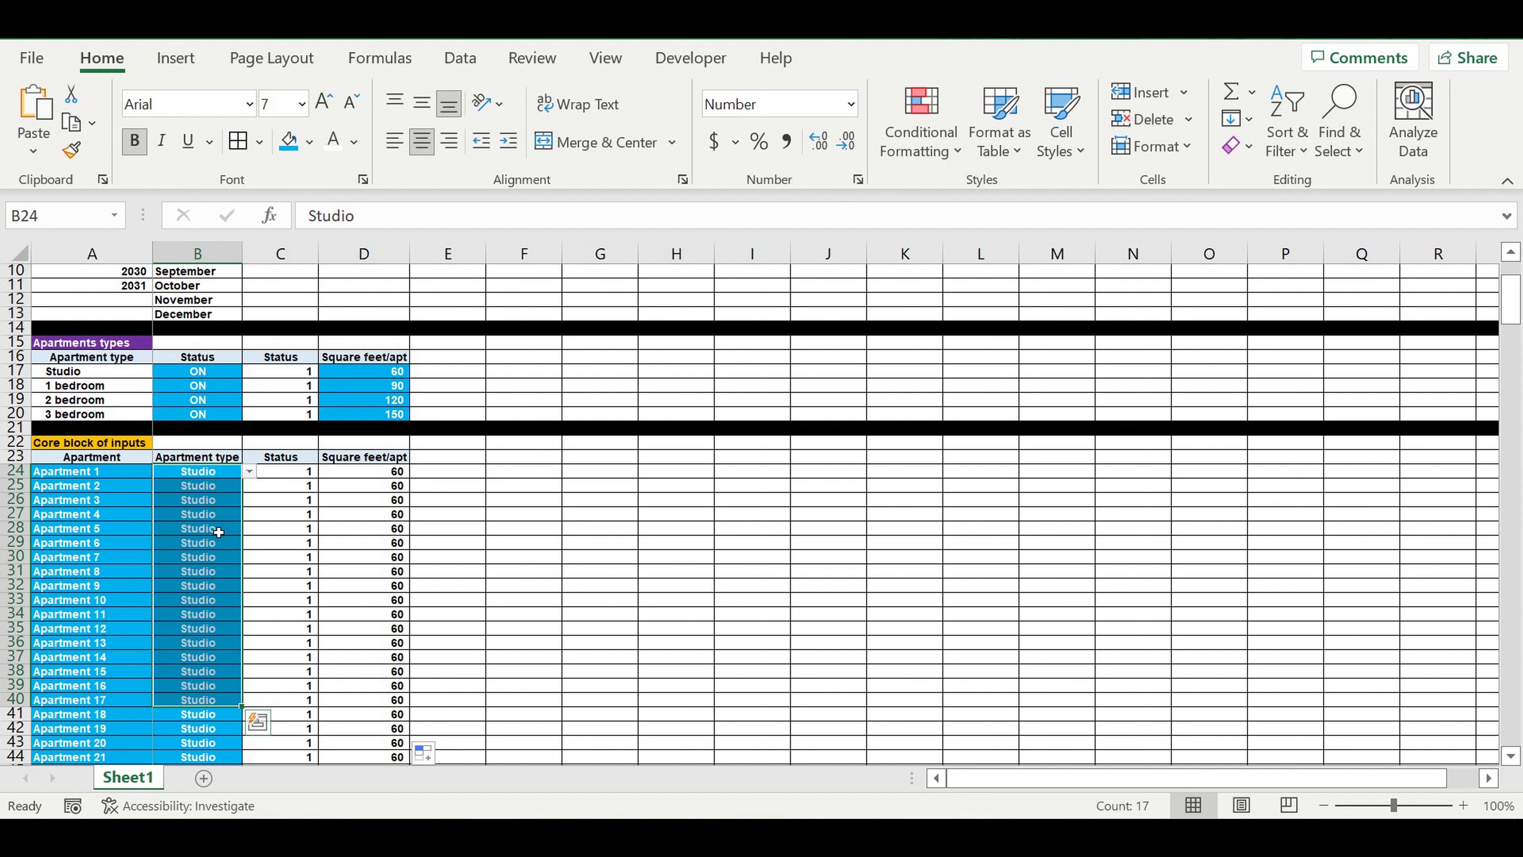
drag(287, 459, 373, 728)
key(ctrl+c)
scroll(495, 501, up, 20)
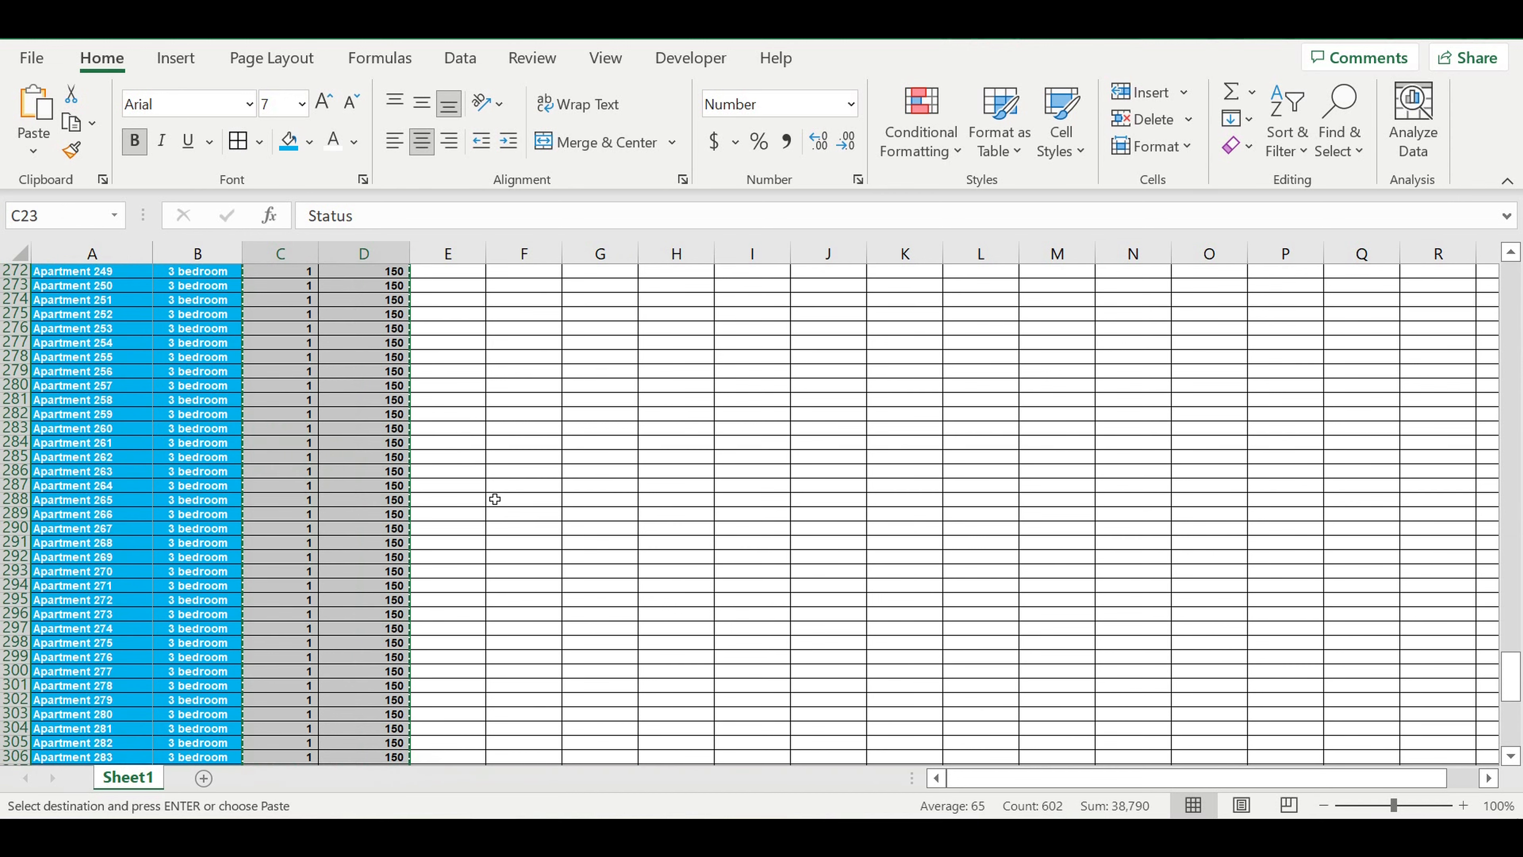
scroll(492, 507, up, 20)
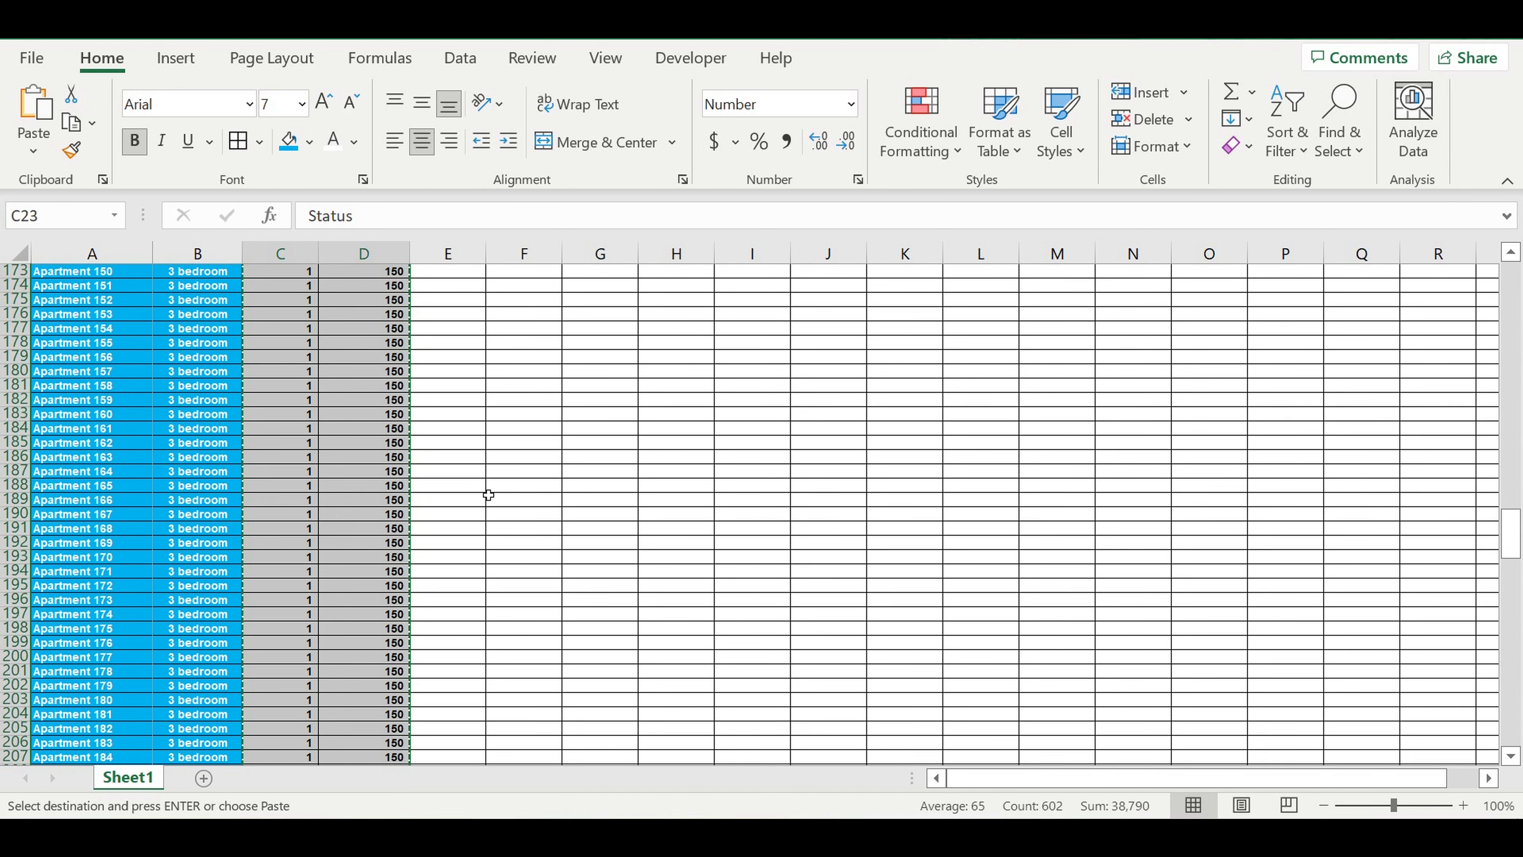
scroll(491, 468, up, 20)
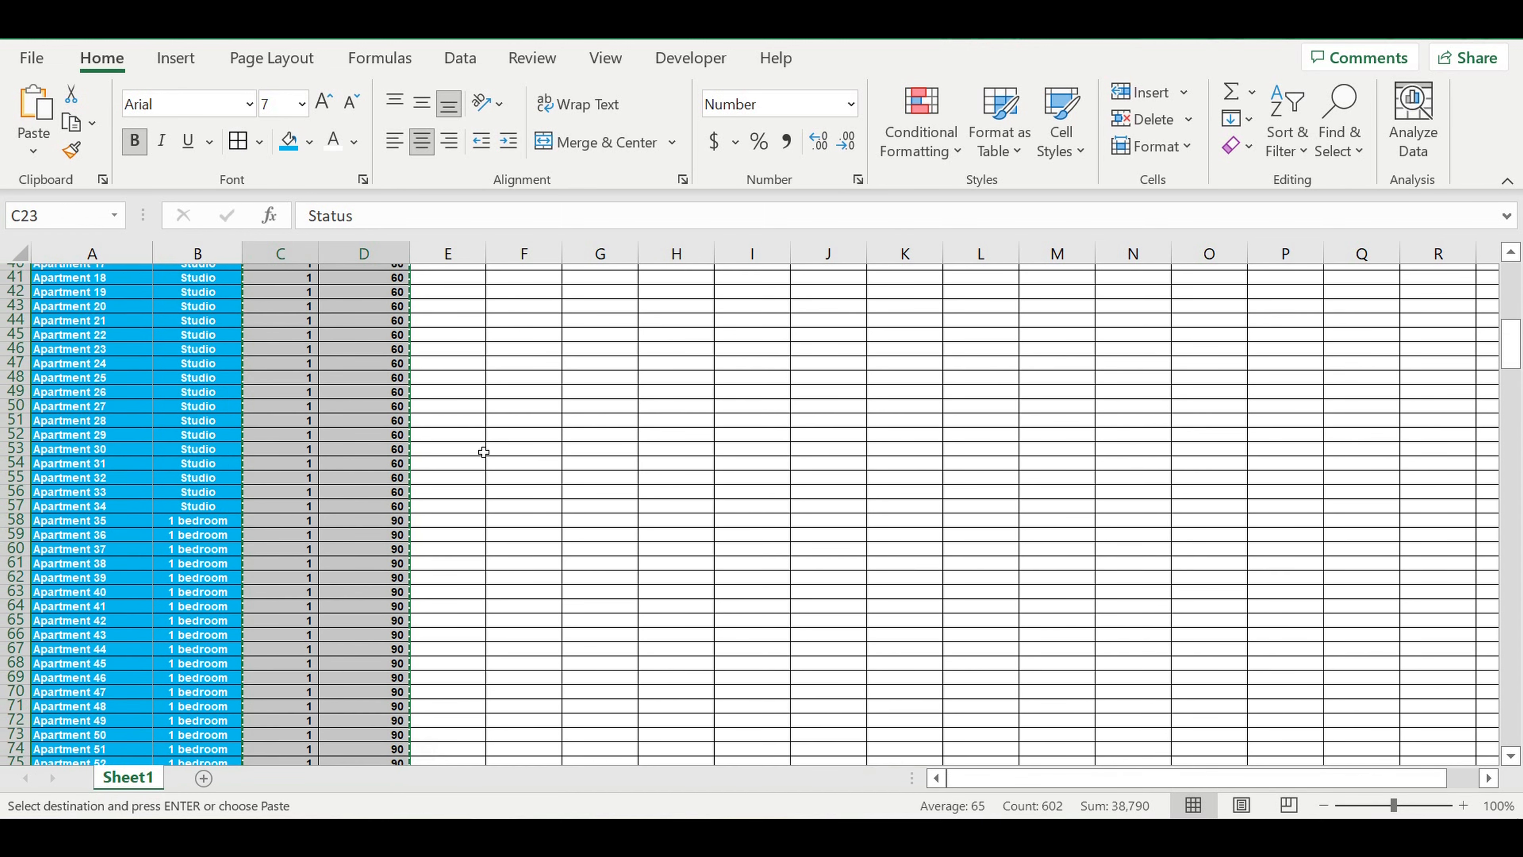
scroll(478, 465, down, 4)
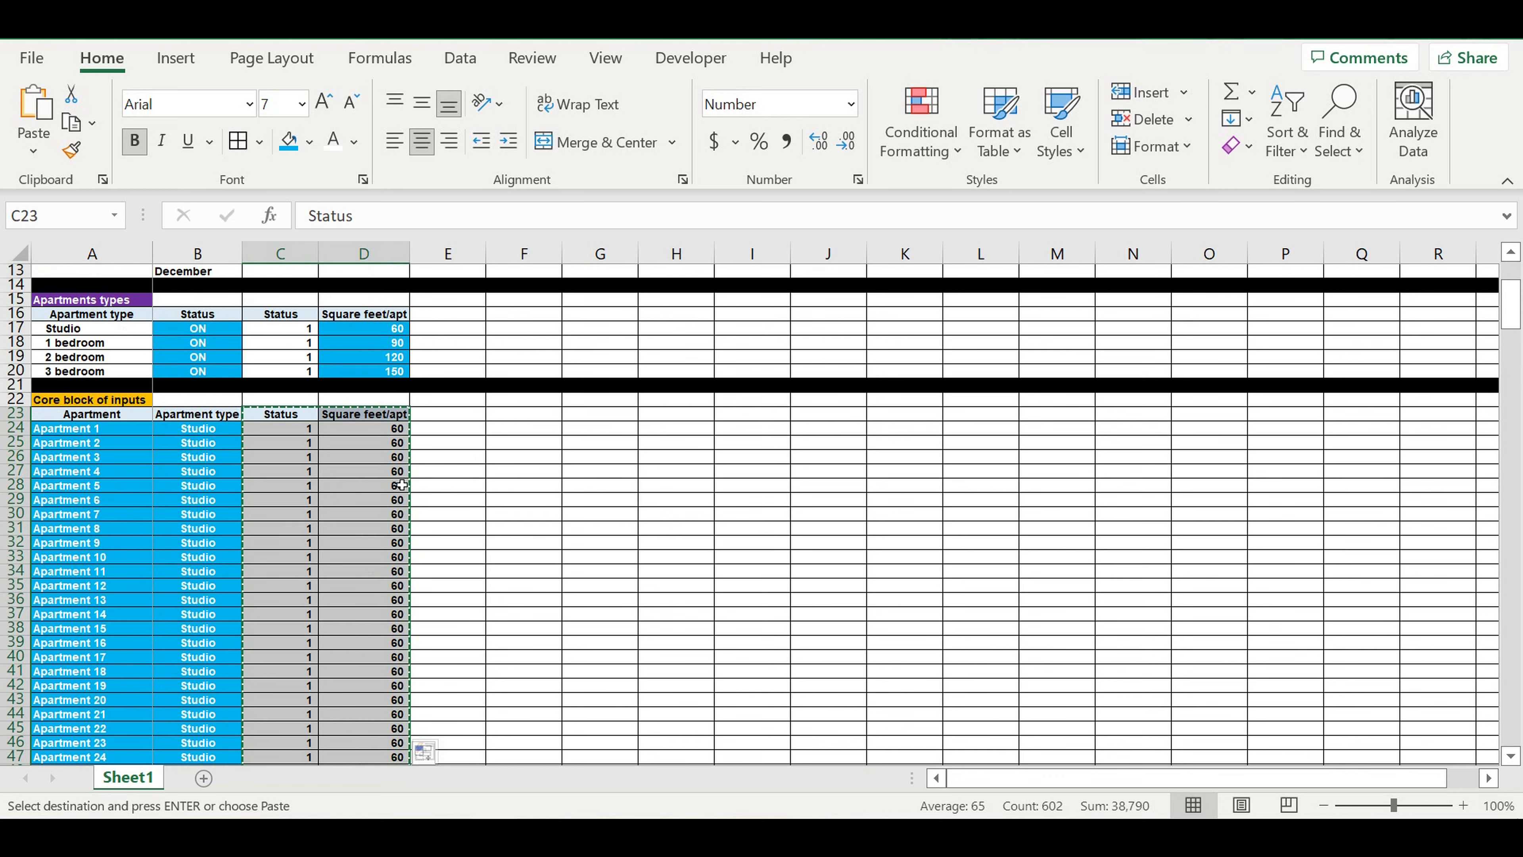
click(352, 414)
key(ctrl+v)
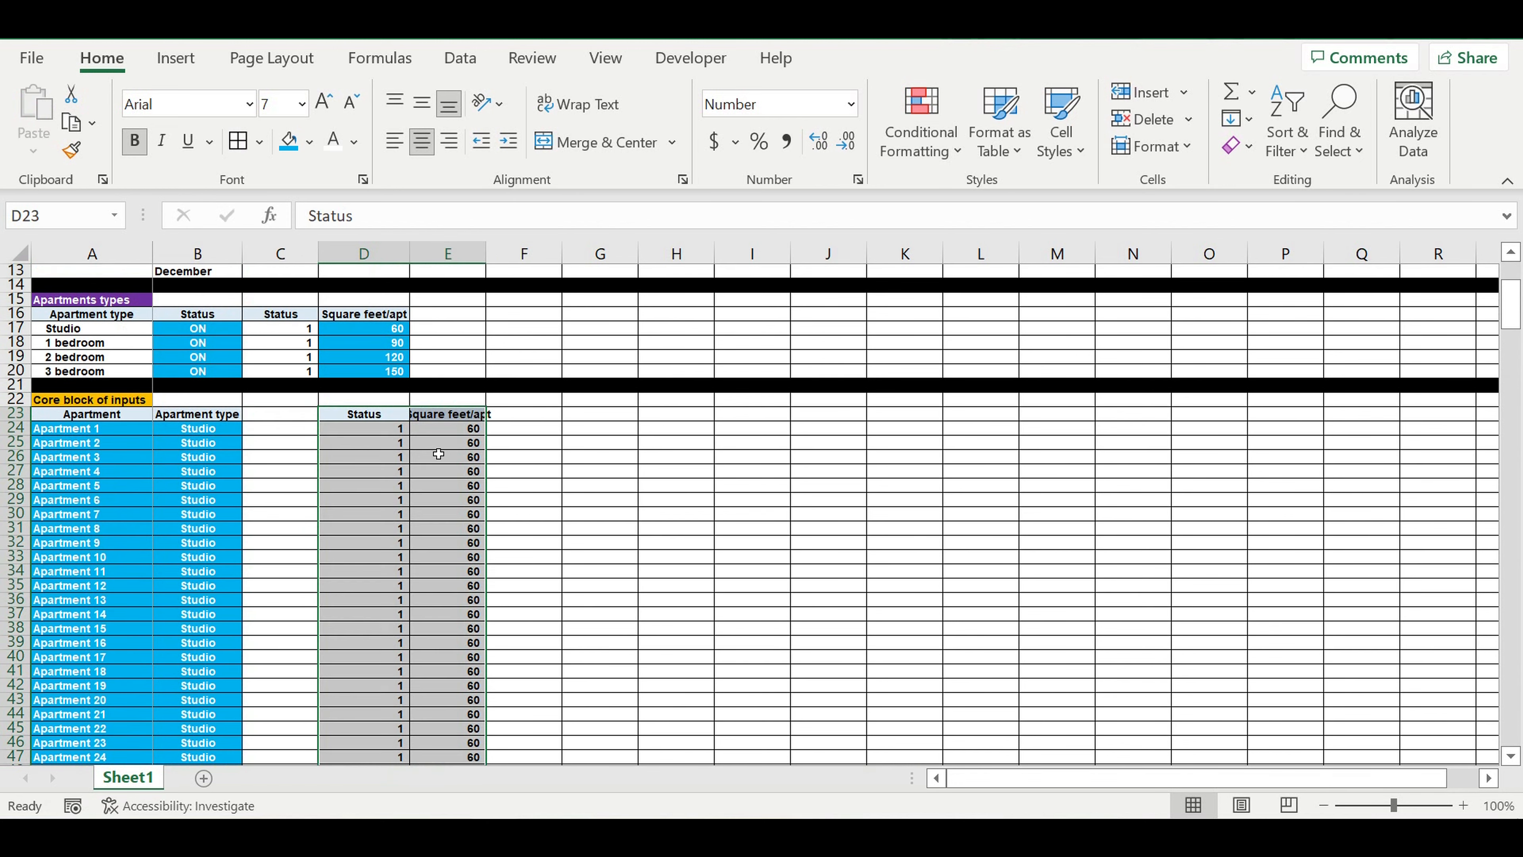
Step: Fill the Status header from D23 back into the empty header cell C23
click(203, 414)
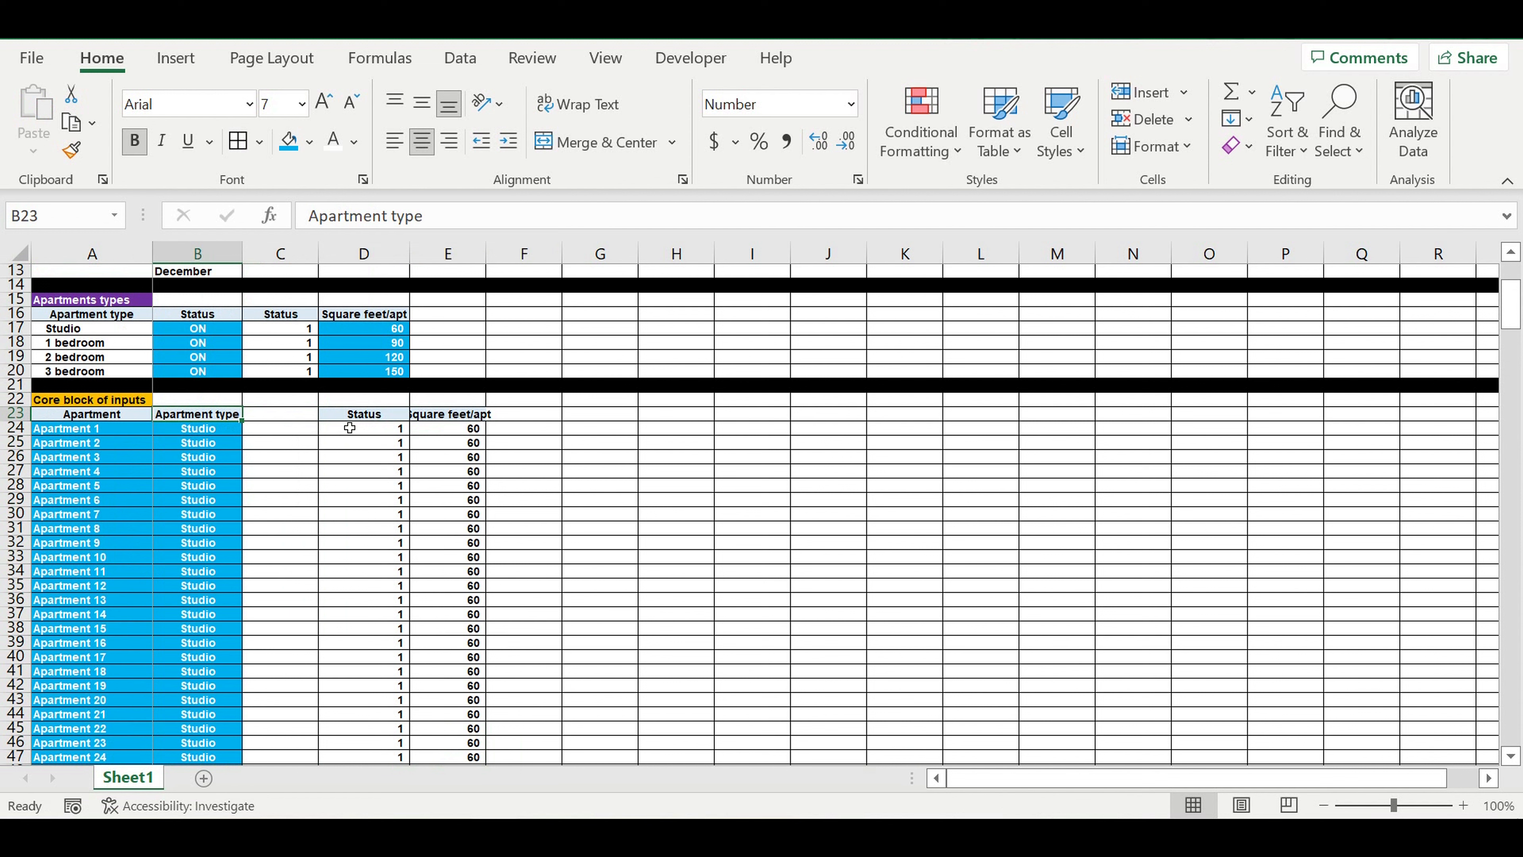
click(362, 414)
drag(410, 421, 254, 420)
Step: Add a list validation to C24 with the statuses in C2:C3 as source, and choose ON for Apartment 1
click(289, 432)
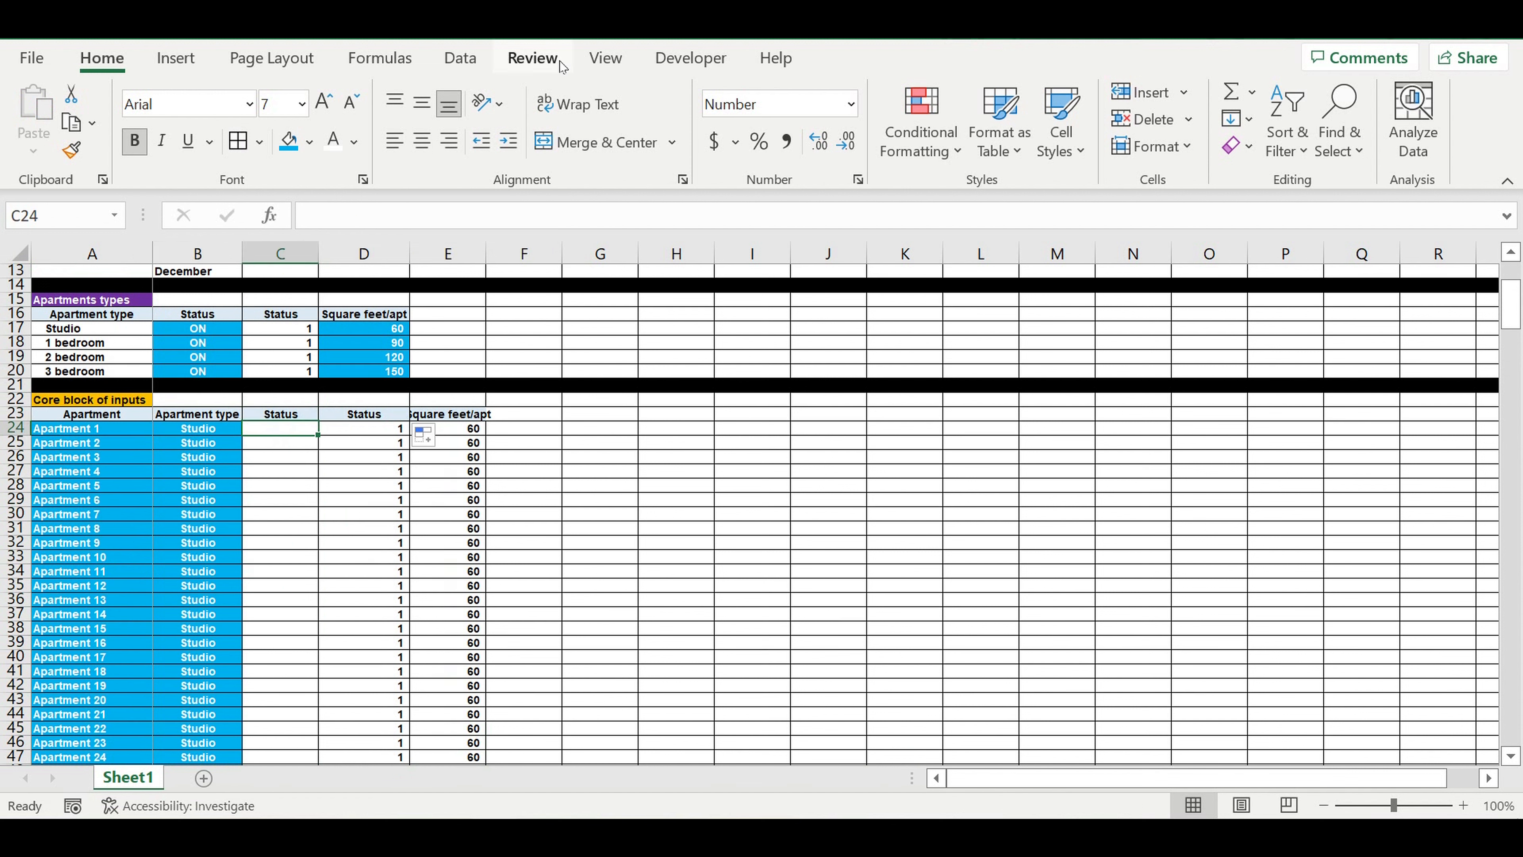
click(460, 60)
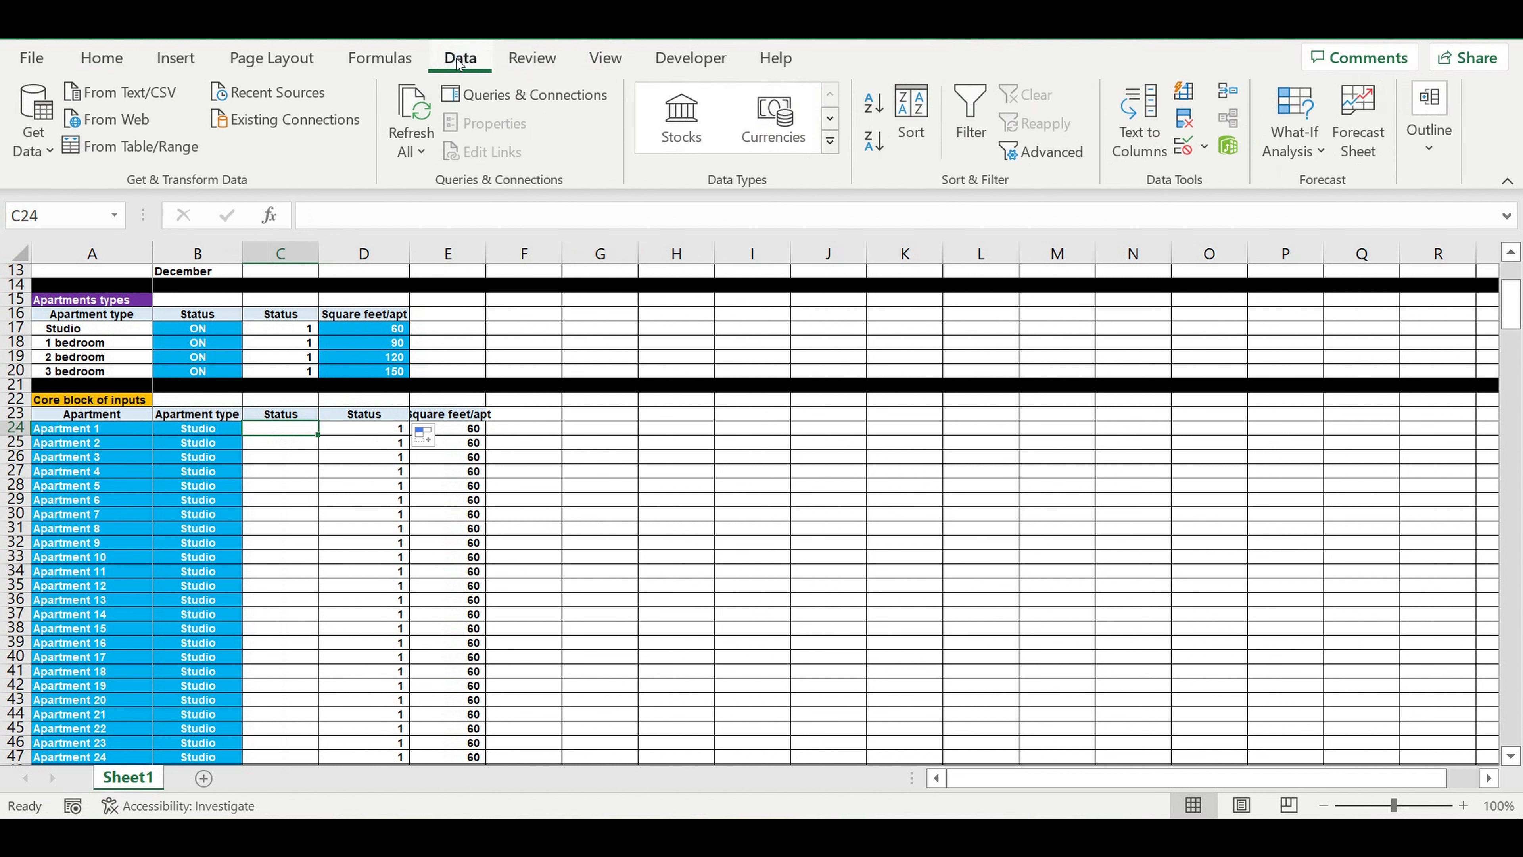
click(1203, 147)
click(1228, 183)
click(583, 141)
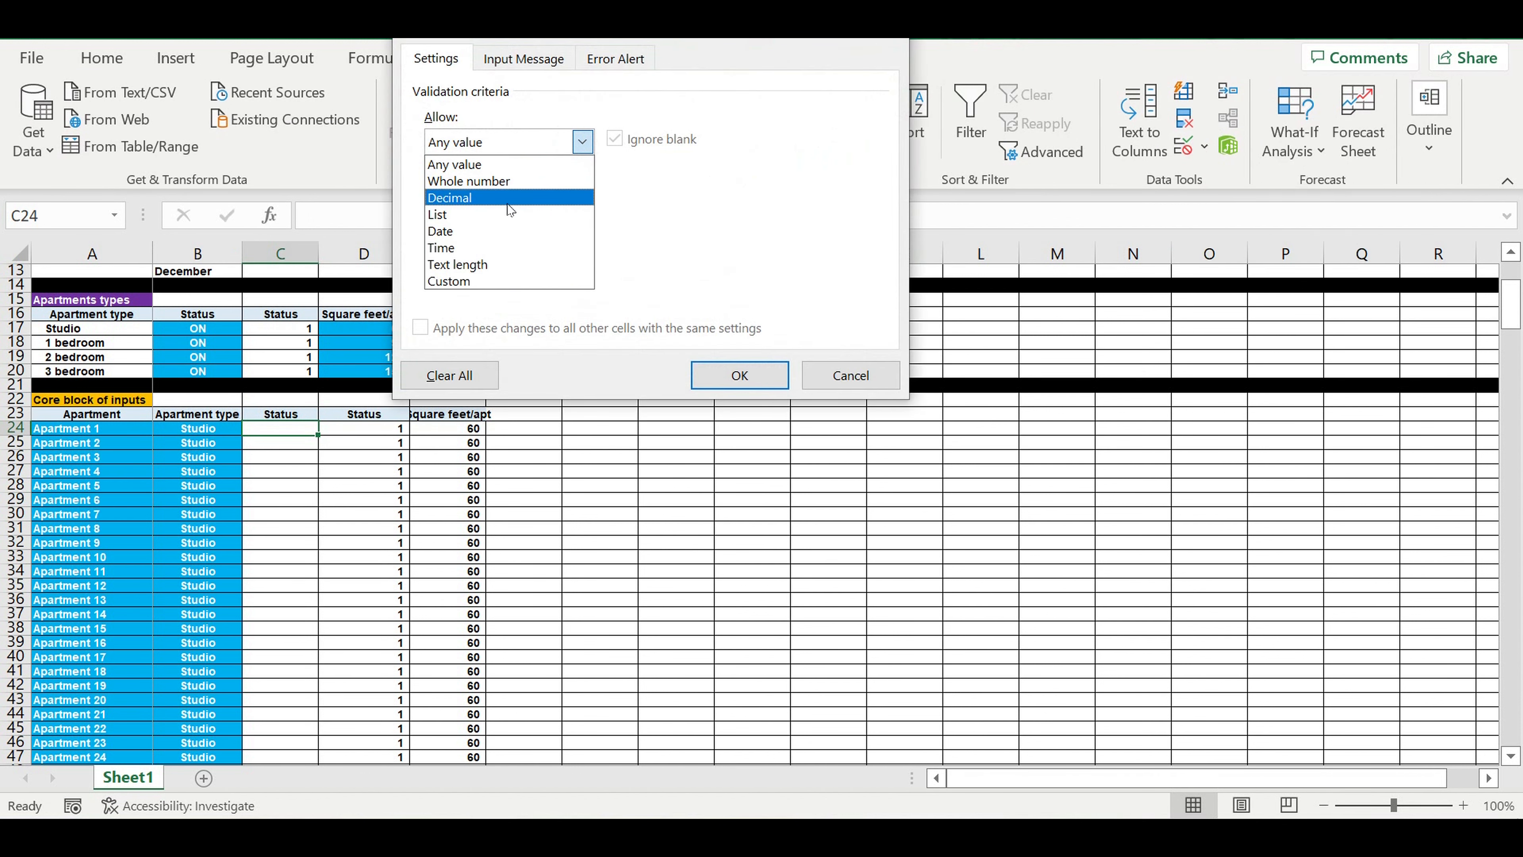
click(484, 215)
click(741, 245)
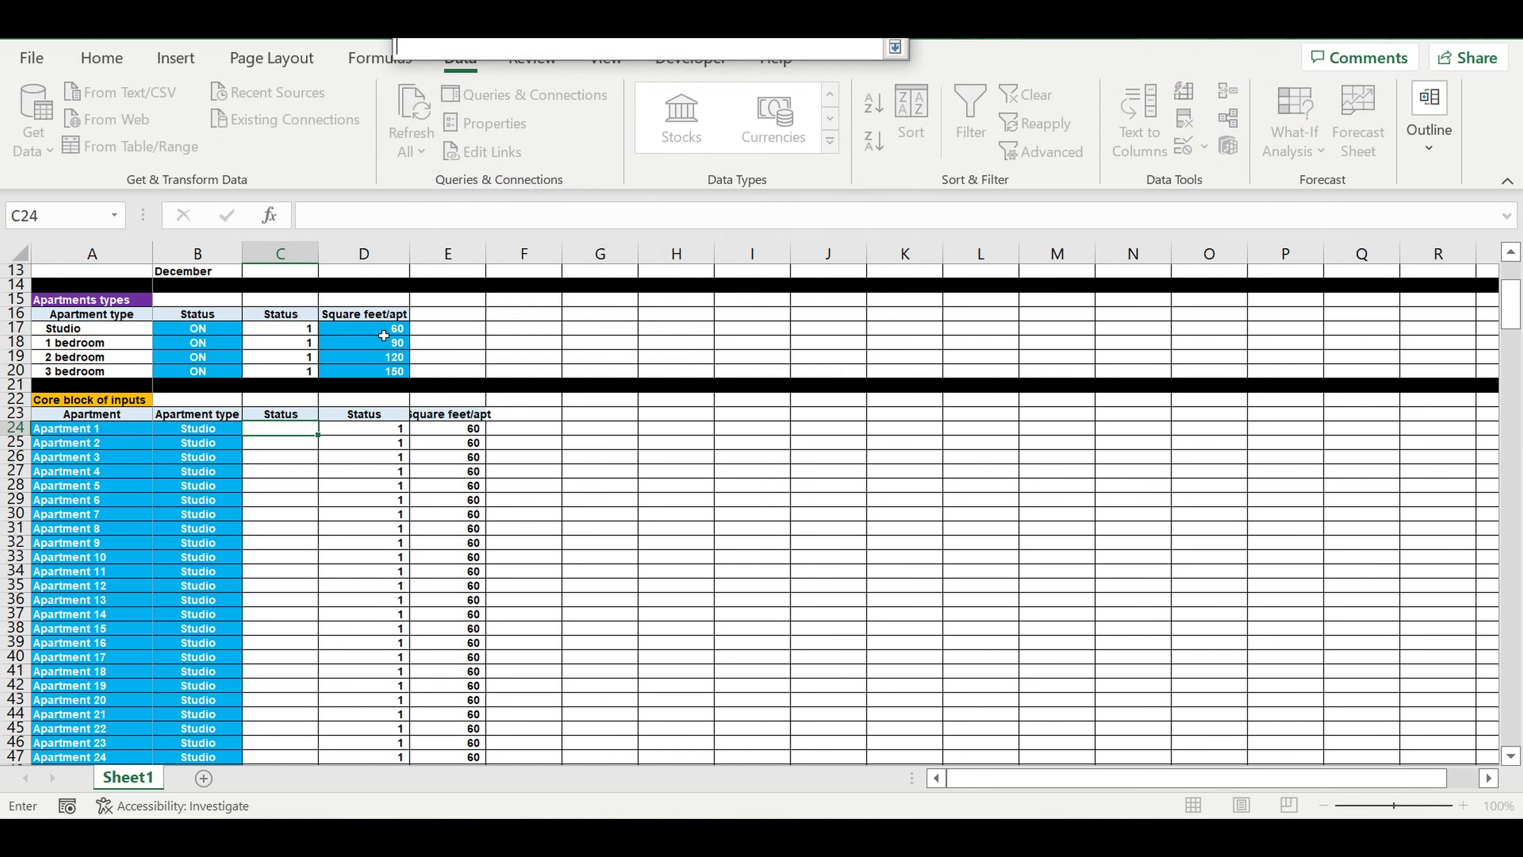
scroll(268, 363, up, 4)
drag(271, 286, 273, 300)
key(Return)
key(Return)
click(325, 600)
click(270, 614)
Step: Format C24 as an input cell with centered text, blue fill and white font
click(89, 59)
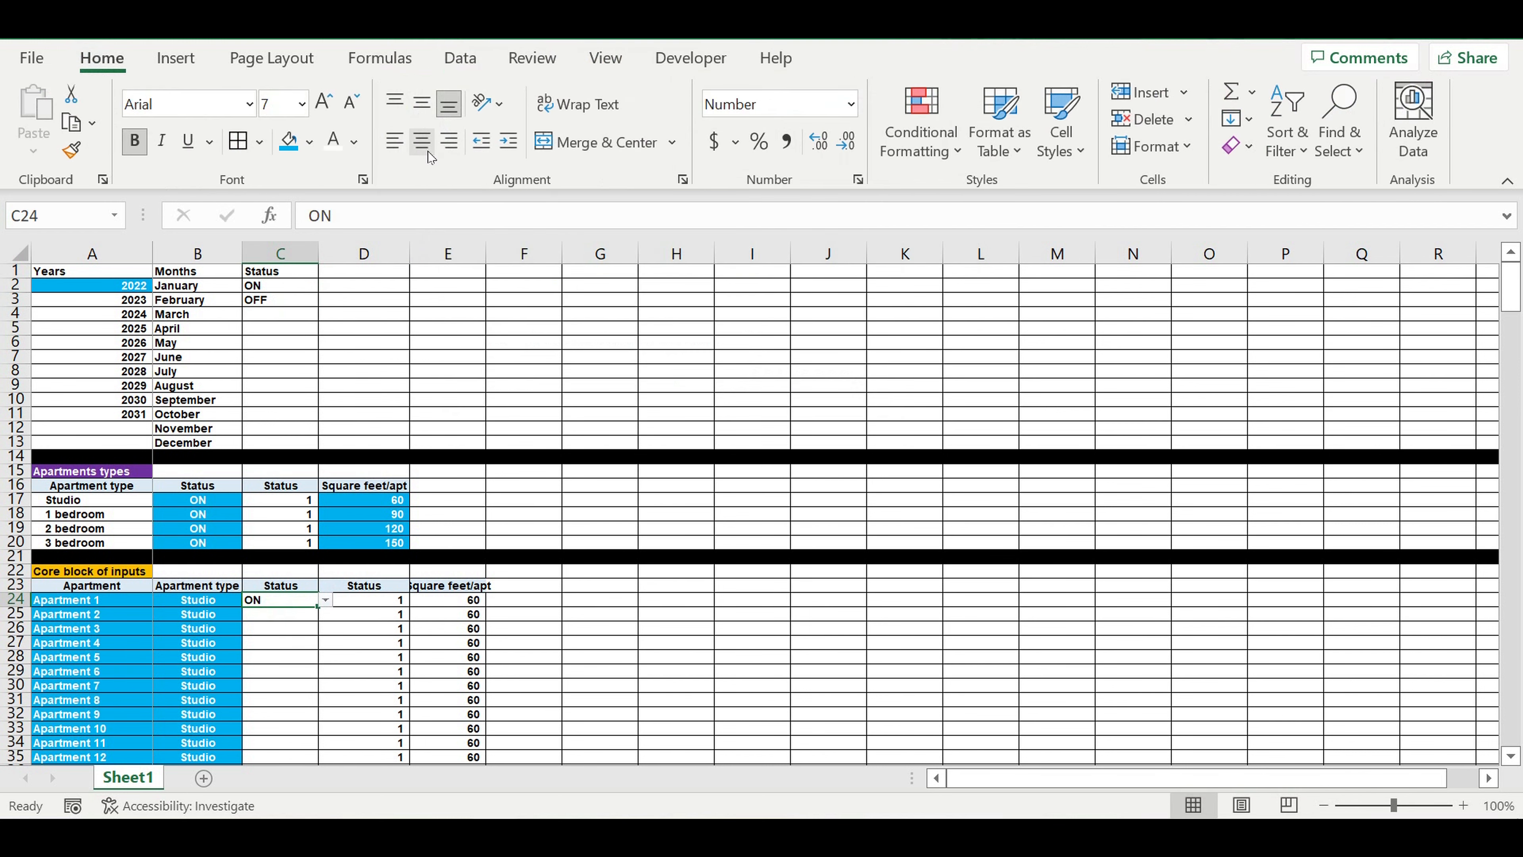
click(424, 146)
click(288, 141)
click(333, 141)
click(317, 636)
click(297, 591)
click(308, 602)
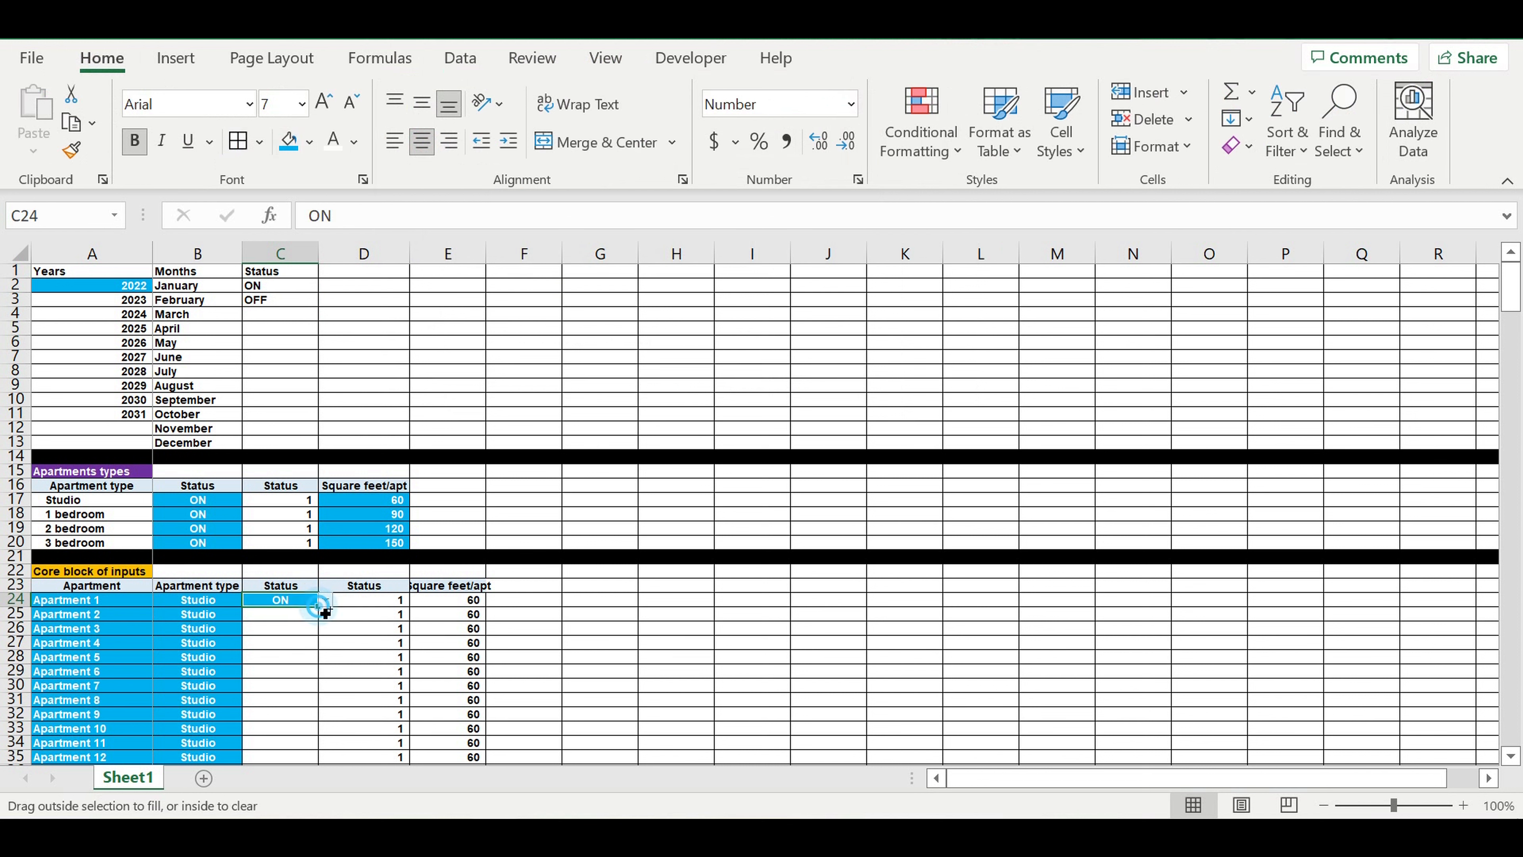
Step: Fill the ON status selector from C24 down column C for all apartments in the core block
double_click(324, 612)
scroll(568, 553, down, 1)
scroll(568, 553, down, 6)
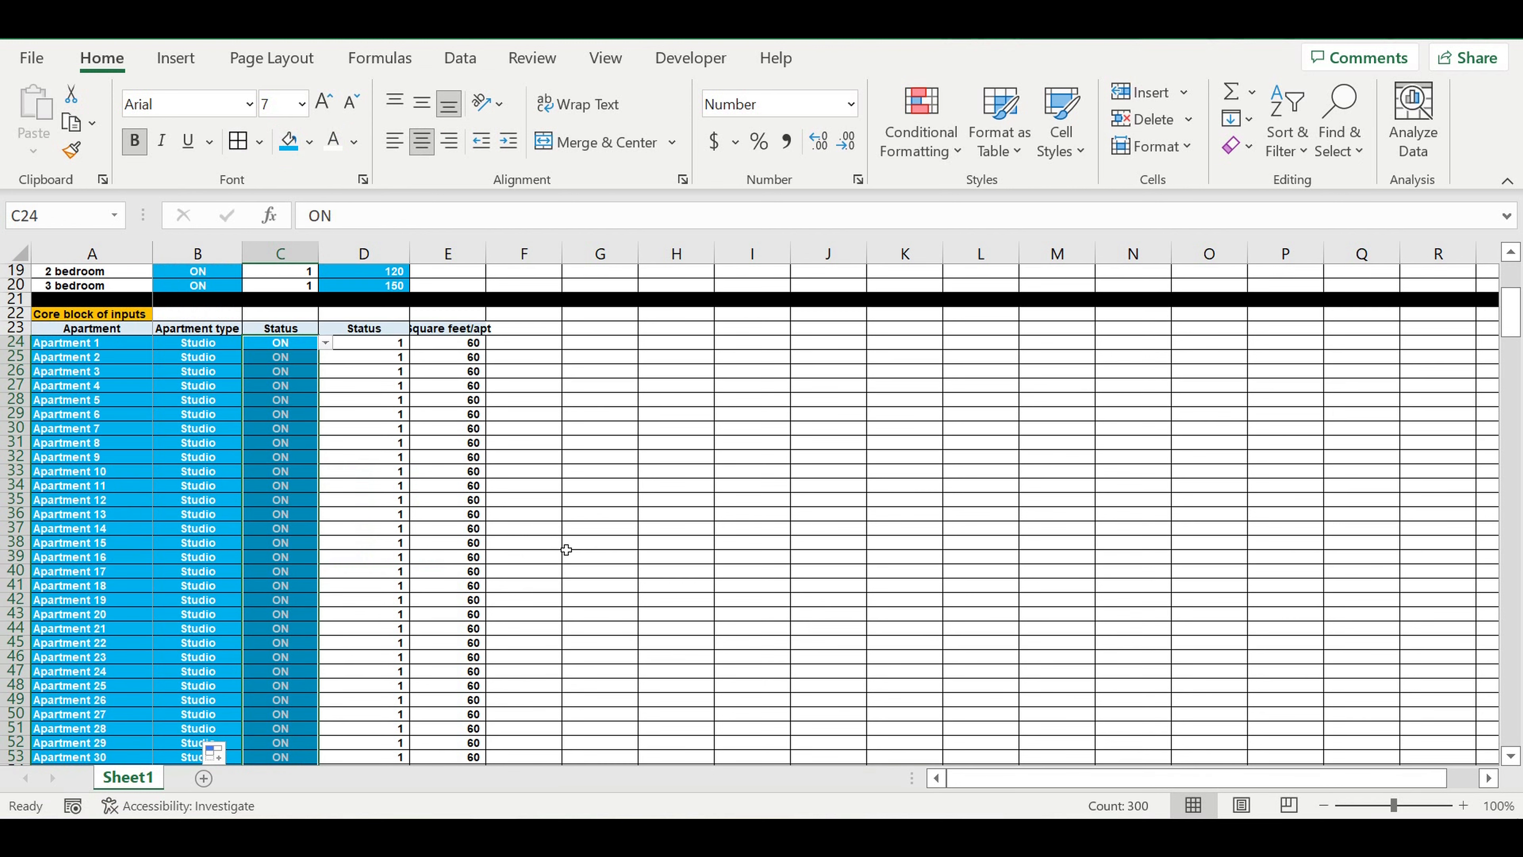
scroll(563, 549, up, 5)
click(264, 587)
drag(281, 556, 282, 685)
click(267, 598)
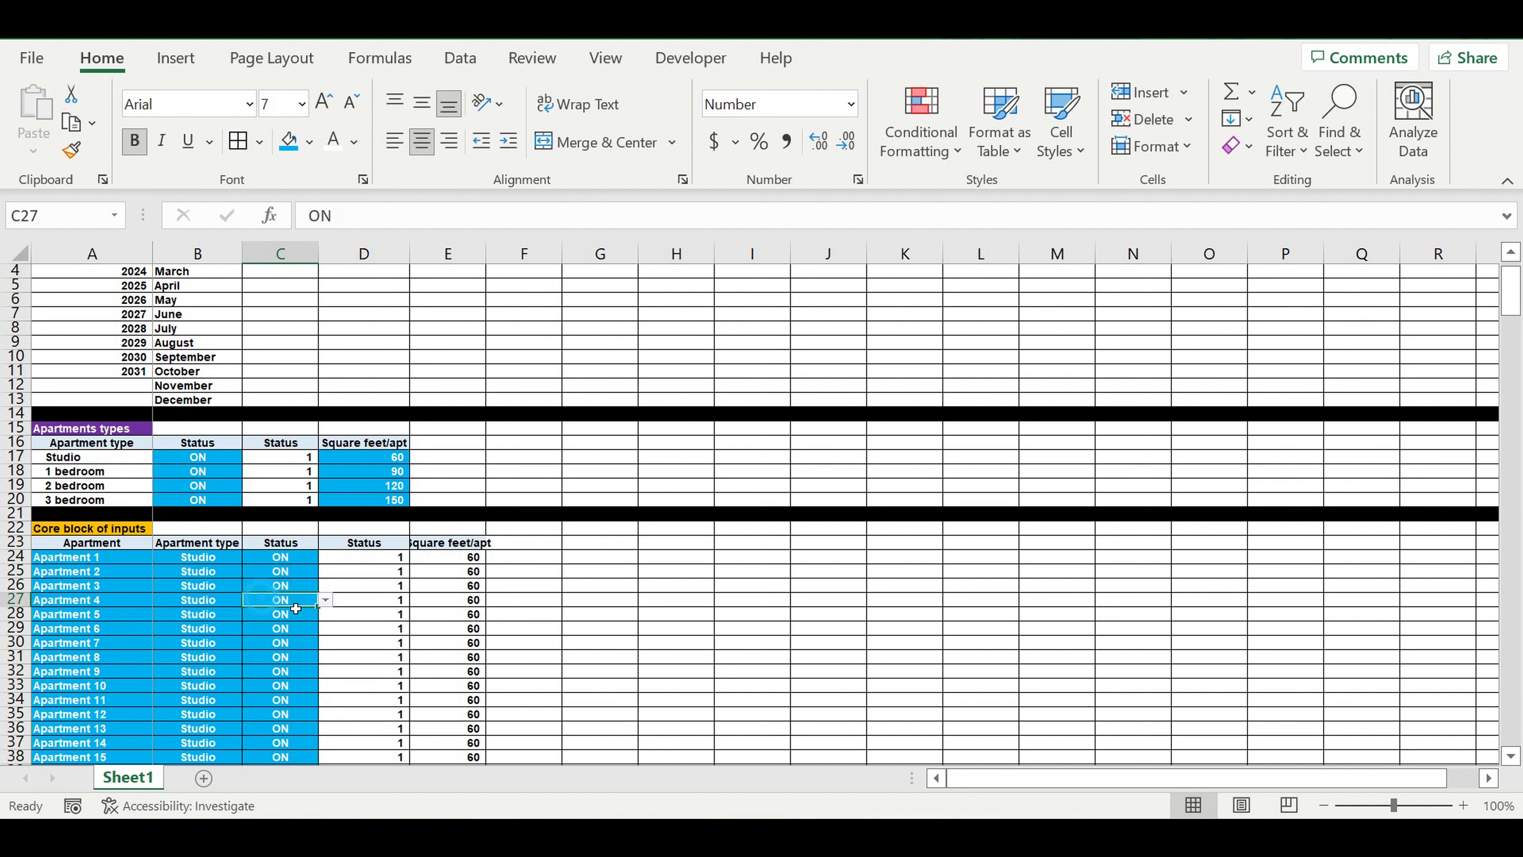
Step: Rename the header in D23 as "Status global"
click(373, 613)
click(363, 557)
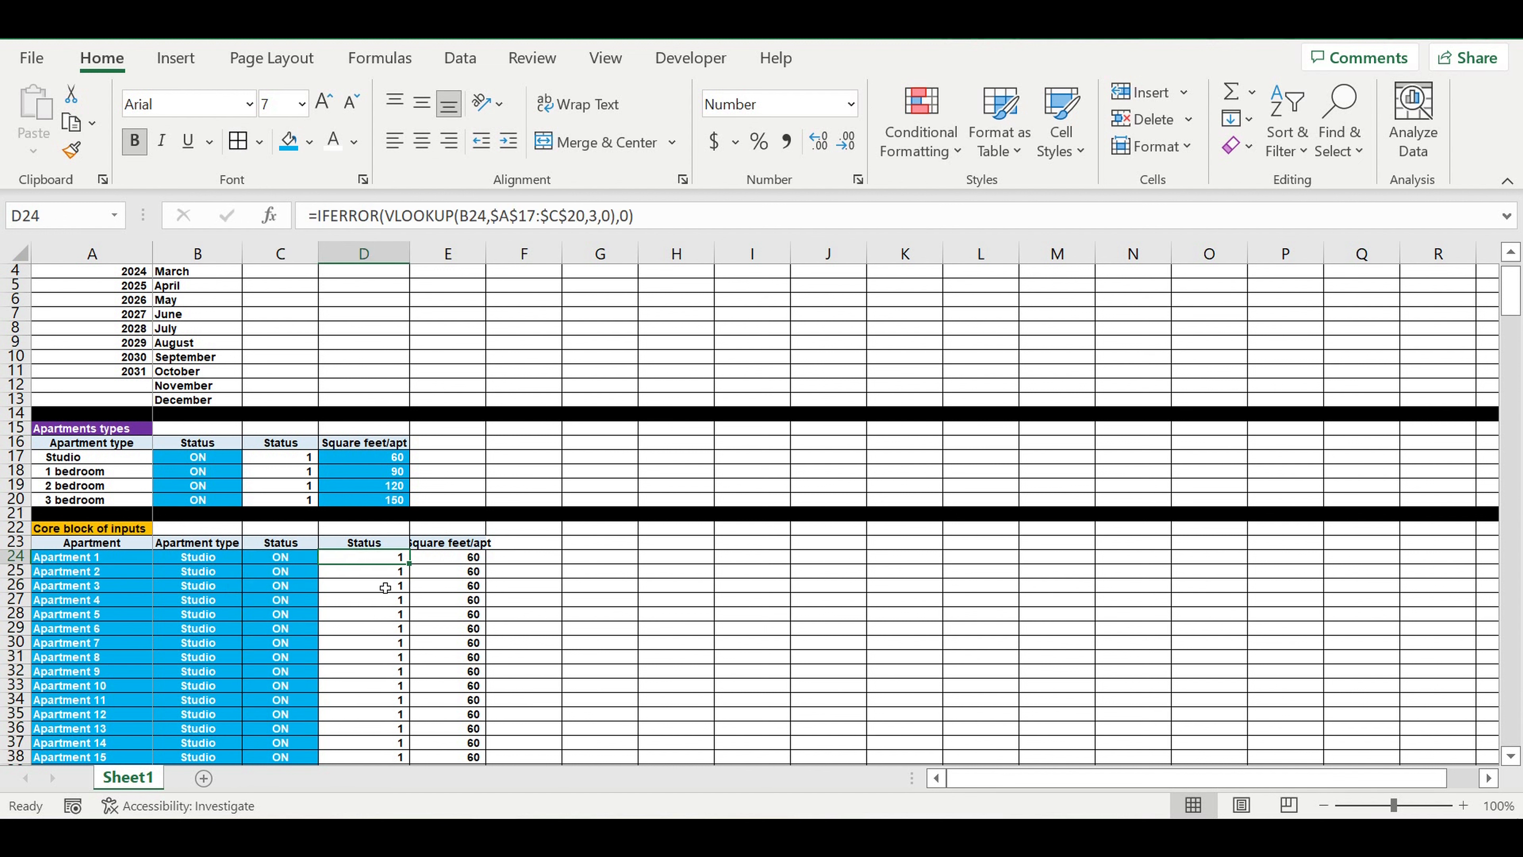
click(360, 544)
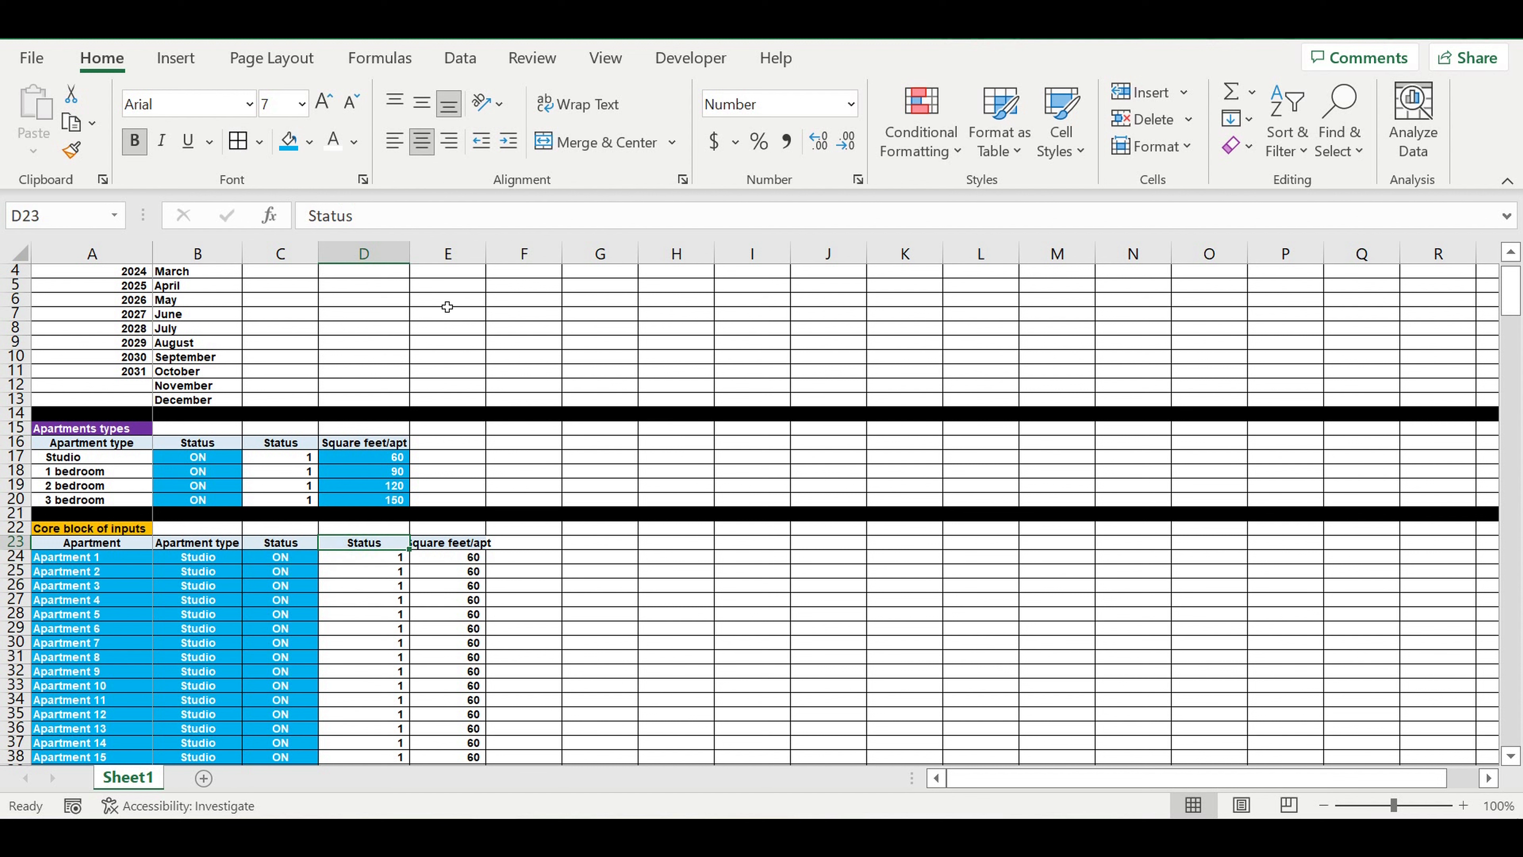
click(398, 231)
text(gl)
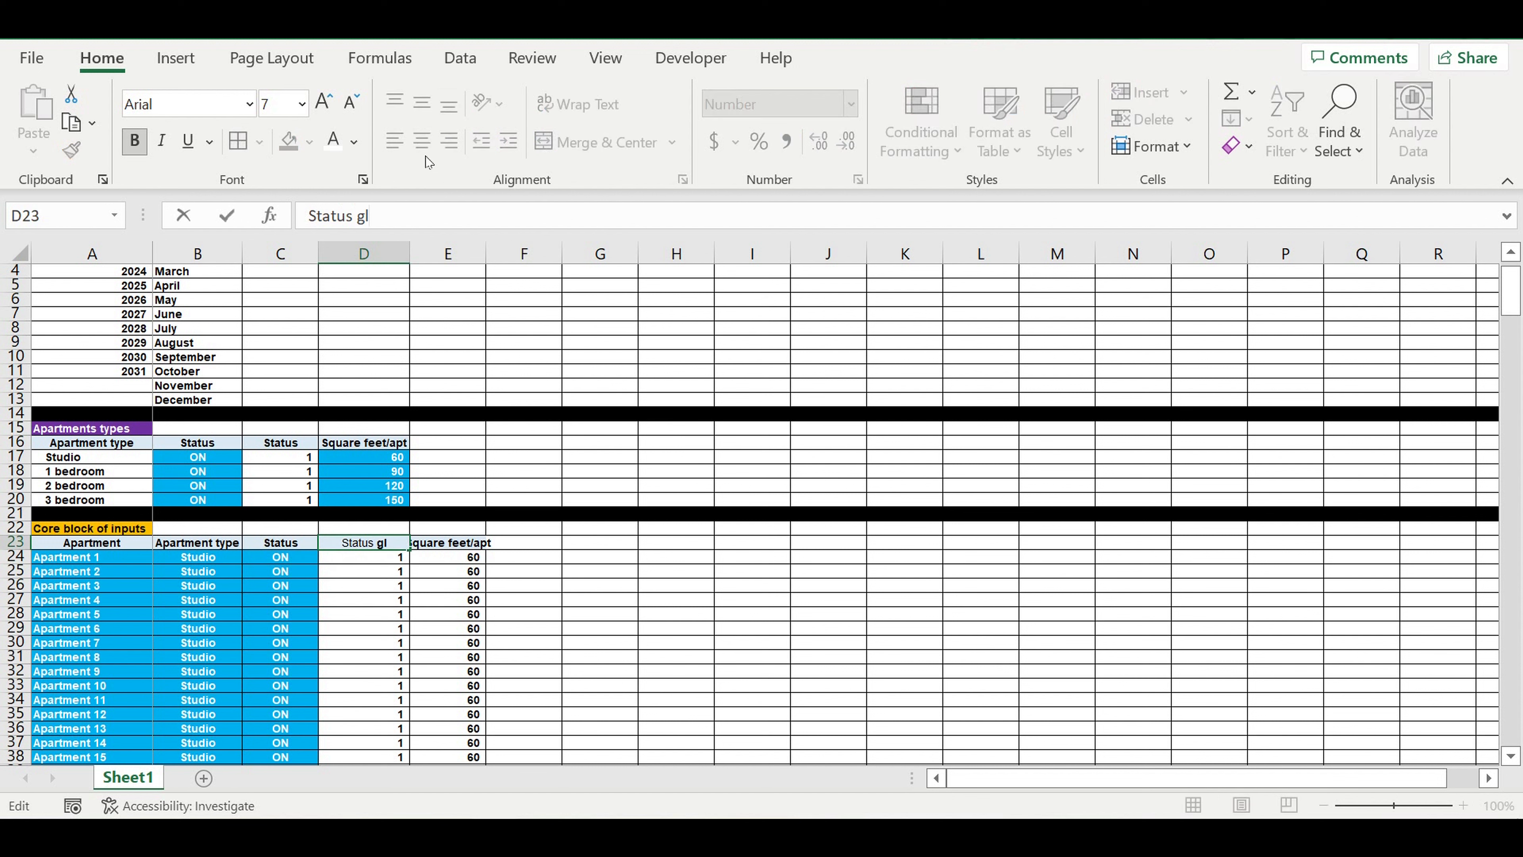
text(obal)
click(630, 602)
click(363, 542)
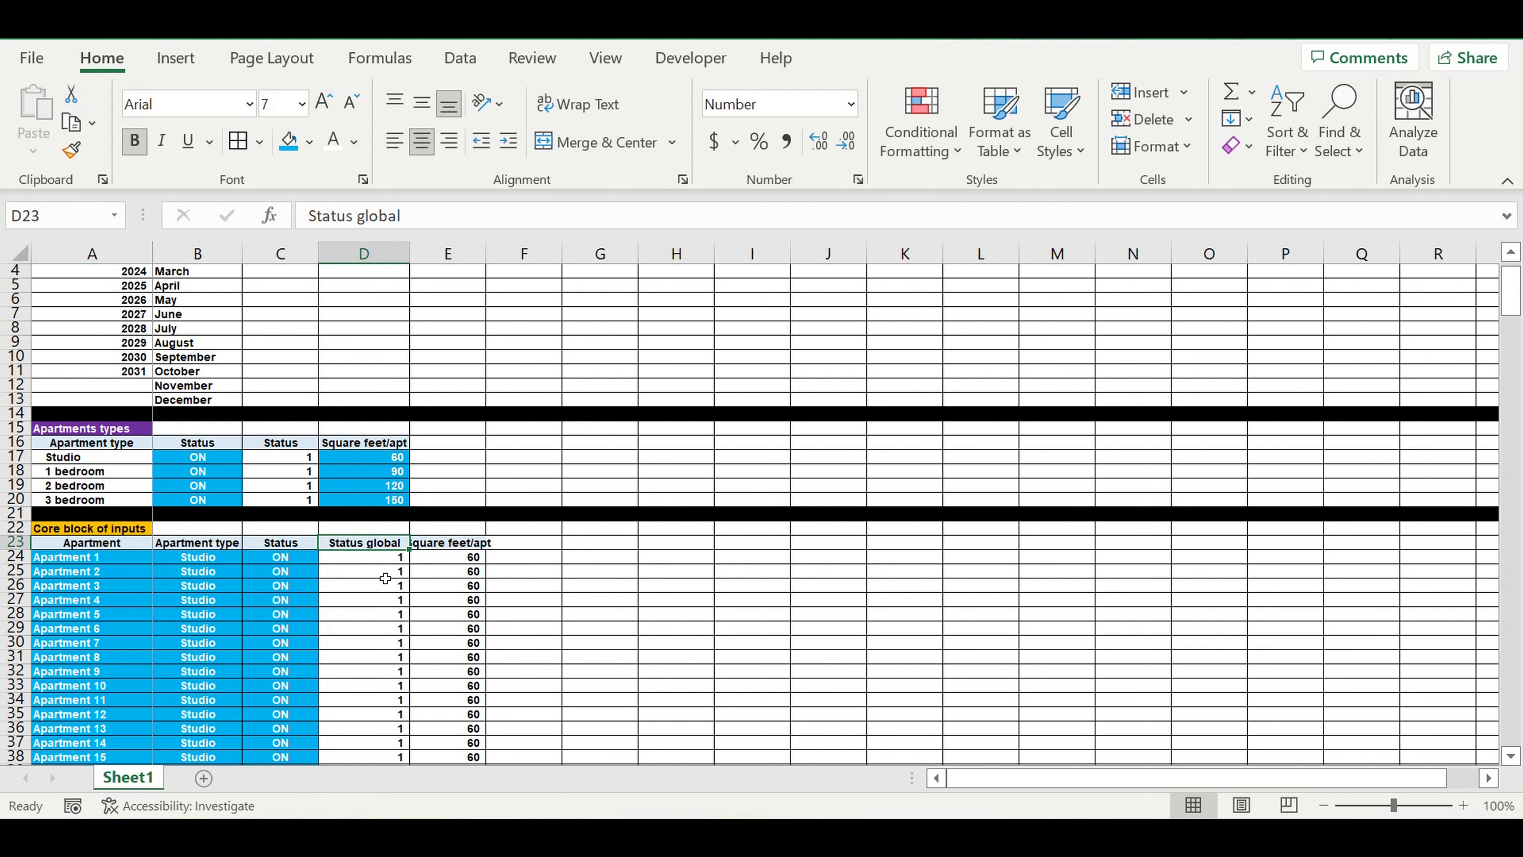
Step: Move the Status global and Square feet/apt columns, from D23 down to Apartment 300, one column over to start at E23
drag(360, 543, 443, 682)
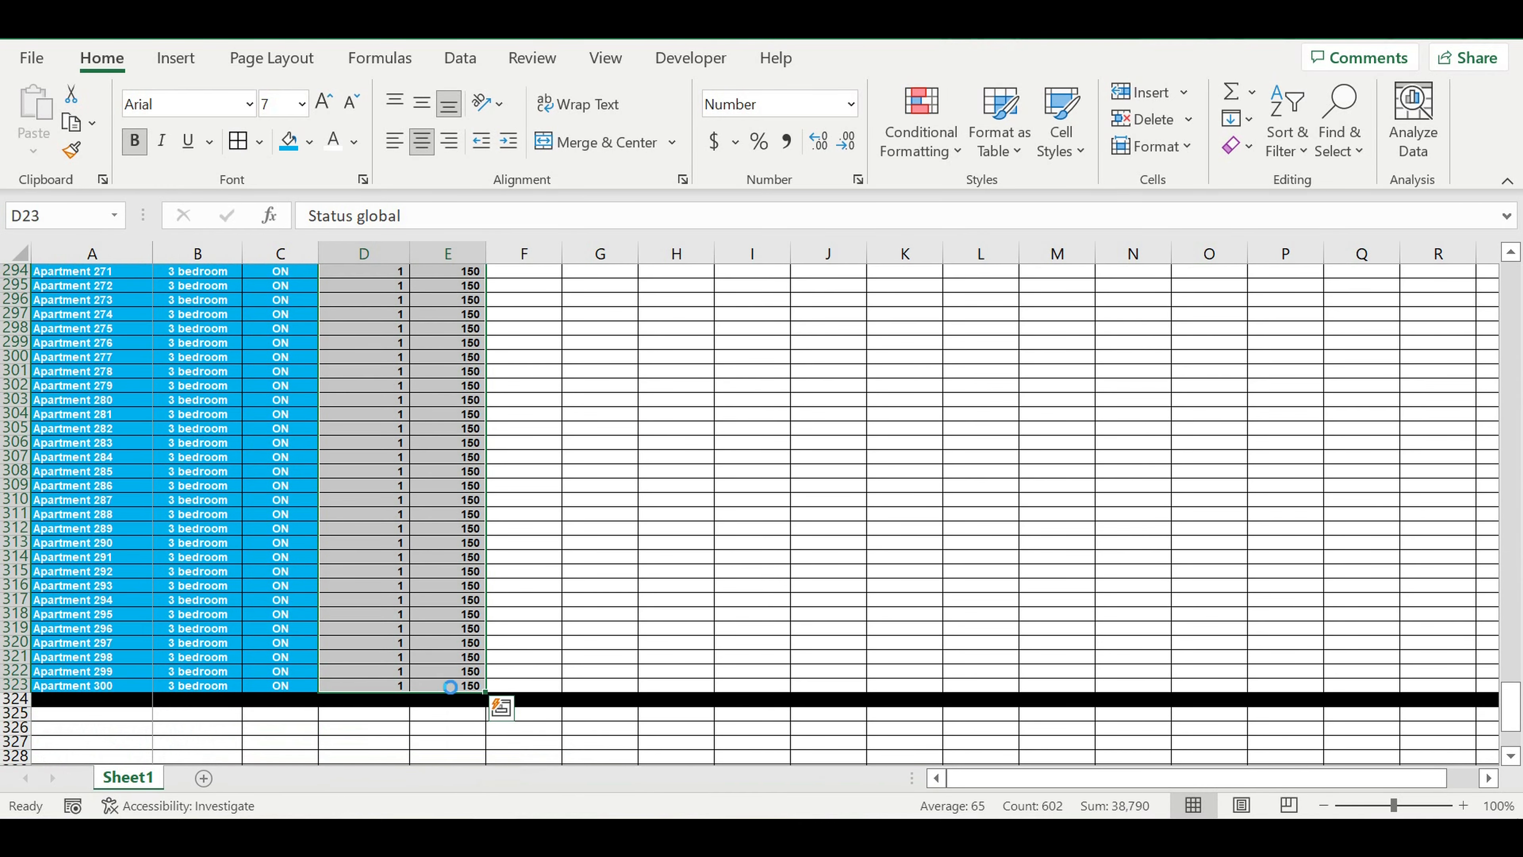
key(ctrl+c)
scroll(523, 428, up, 5)
scroll(499, 454, up, 20)
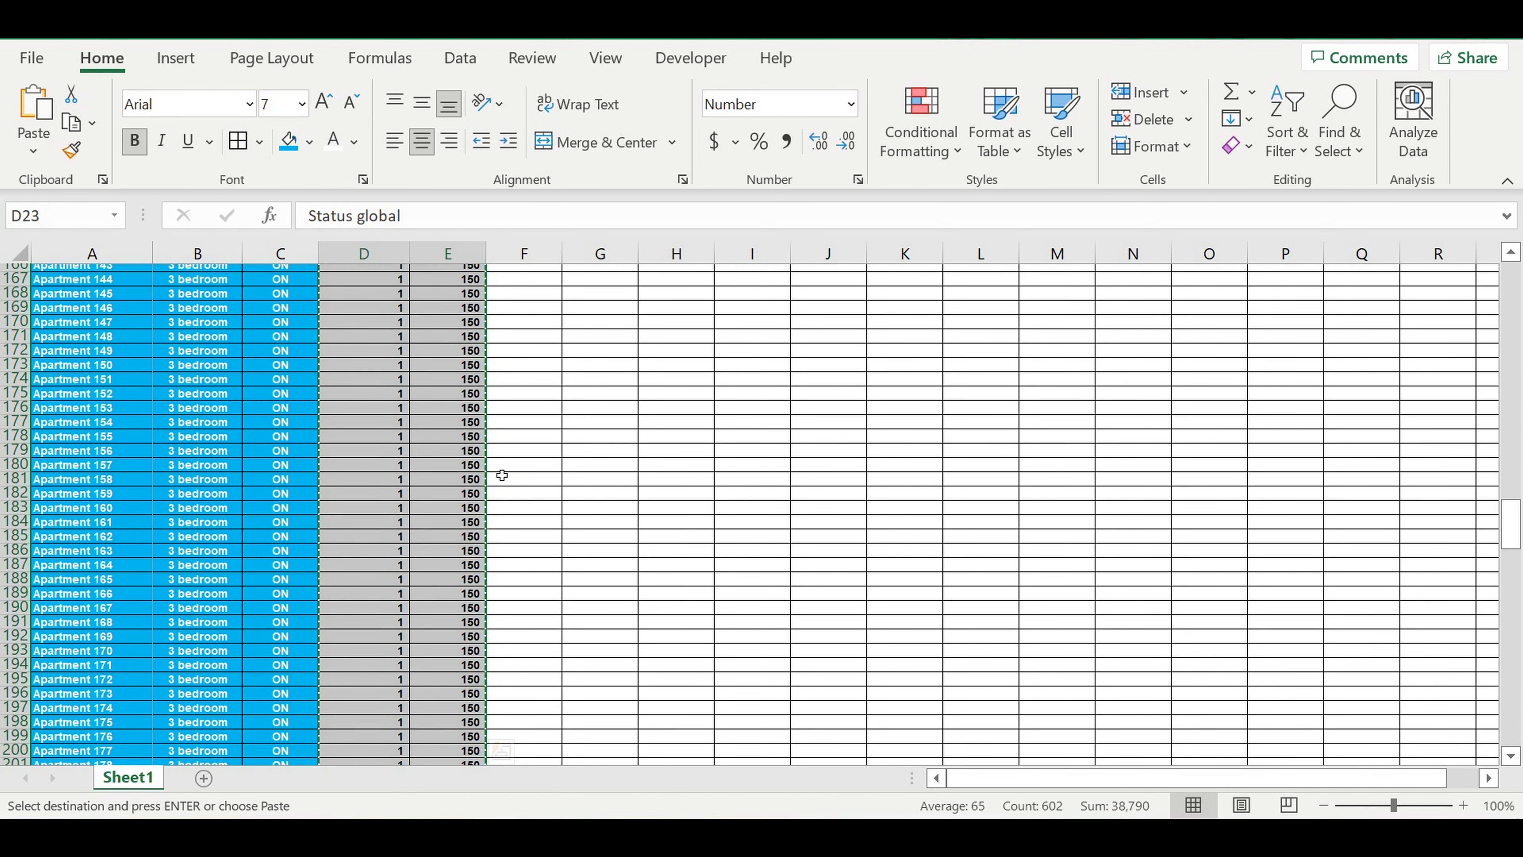
scroll(502, 475, up, 20)
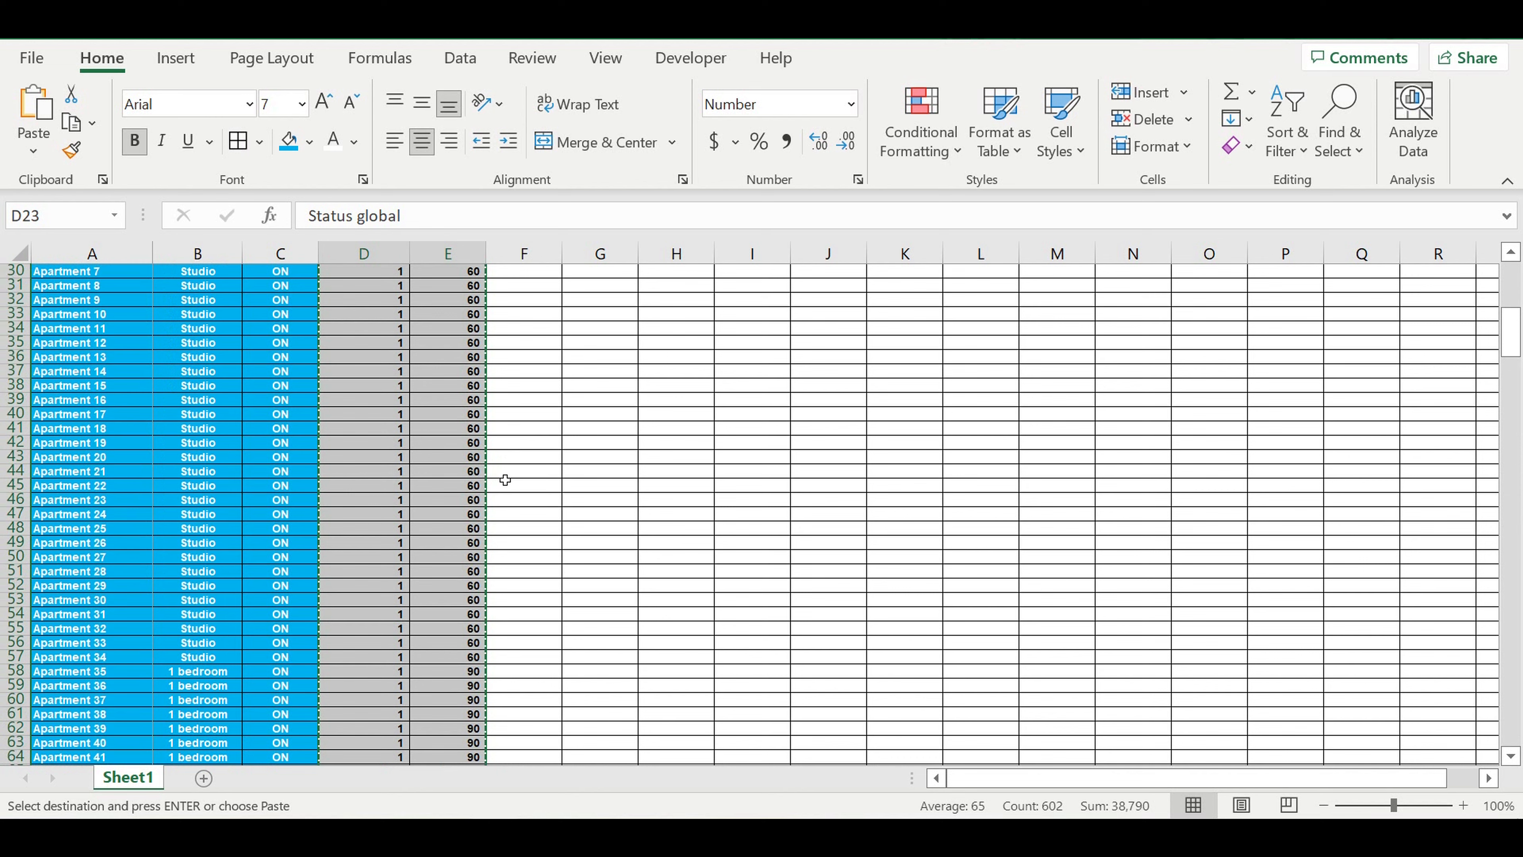
scroll(504, 483, up, 9)
scroll(486, 504, down, 4)
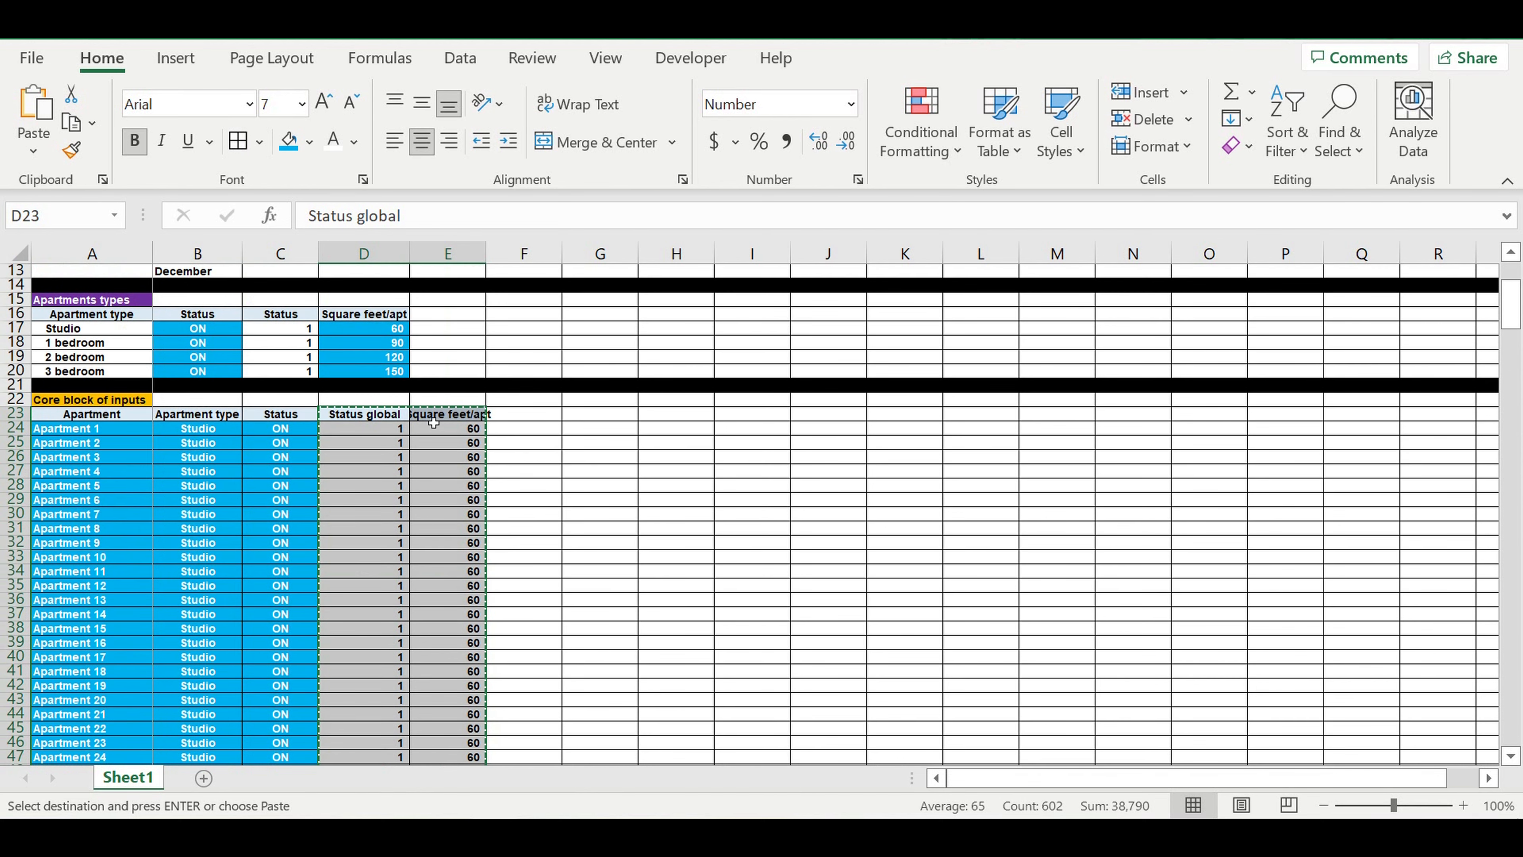
click(434, 417)
key(ctrl+v)
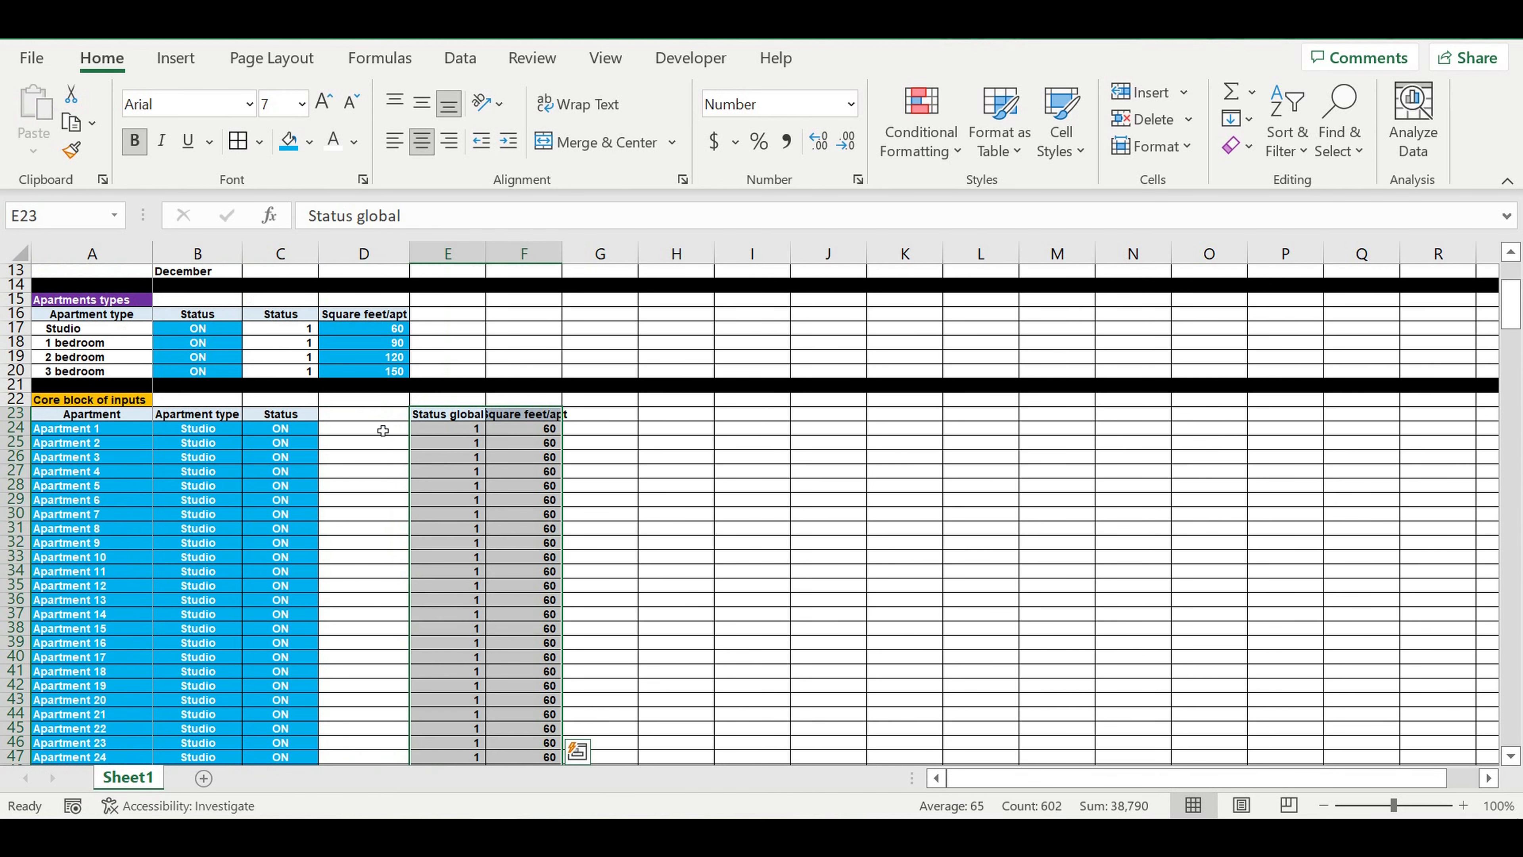
Step: Fill the Status global header from E23 back into D23 and change its text to "Status local"
click(431, 418)
drag(486, 423, 364, 420)
double_click(369, 215)
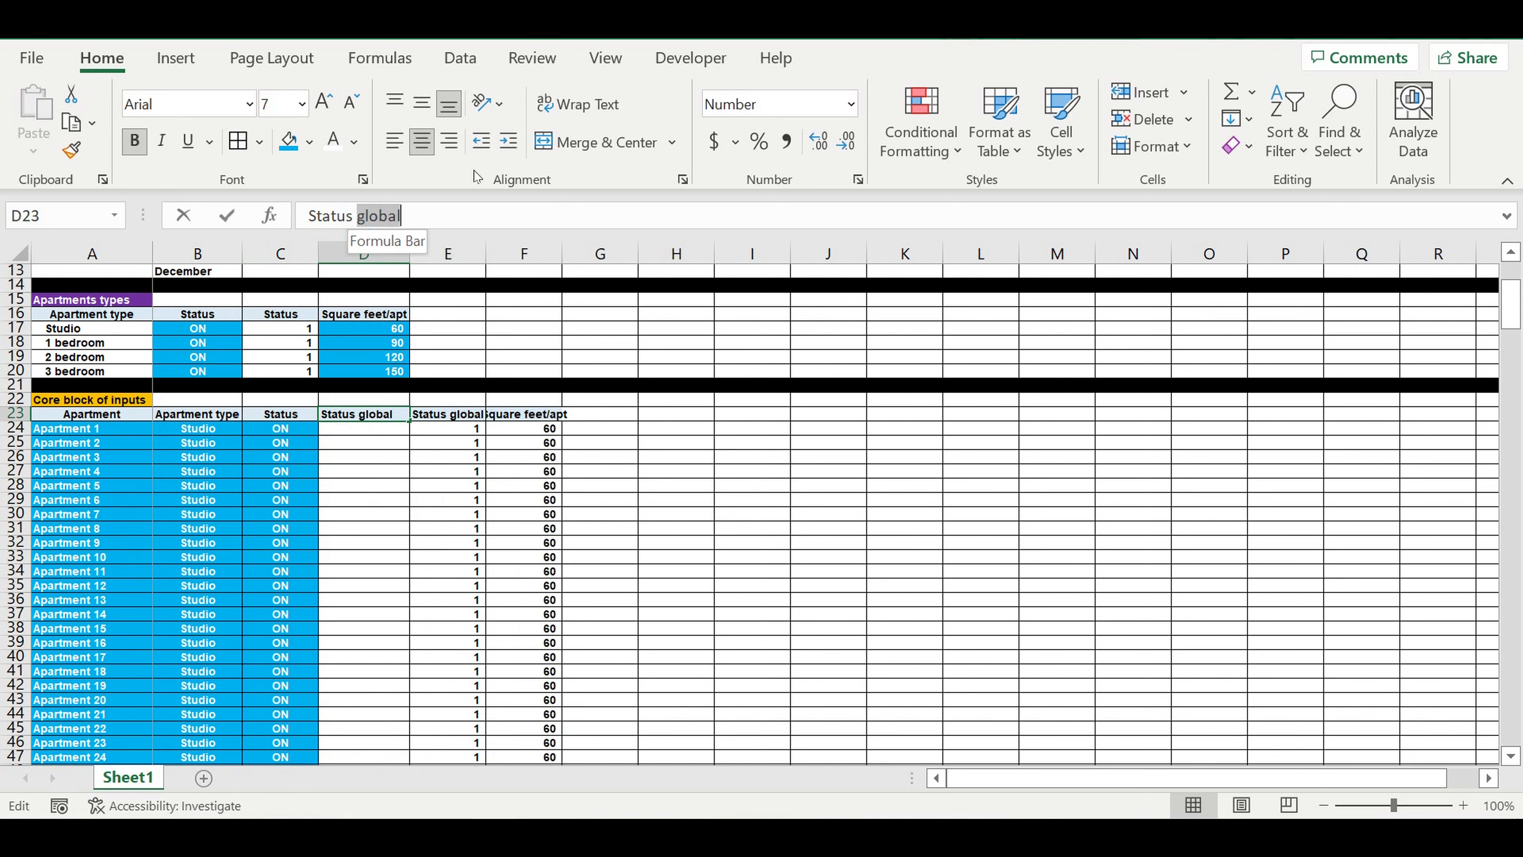
text(lo)
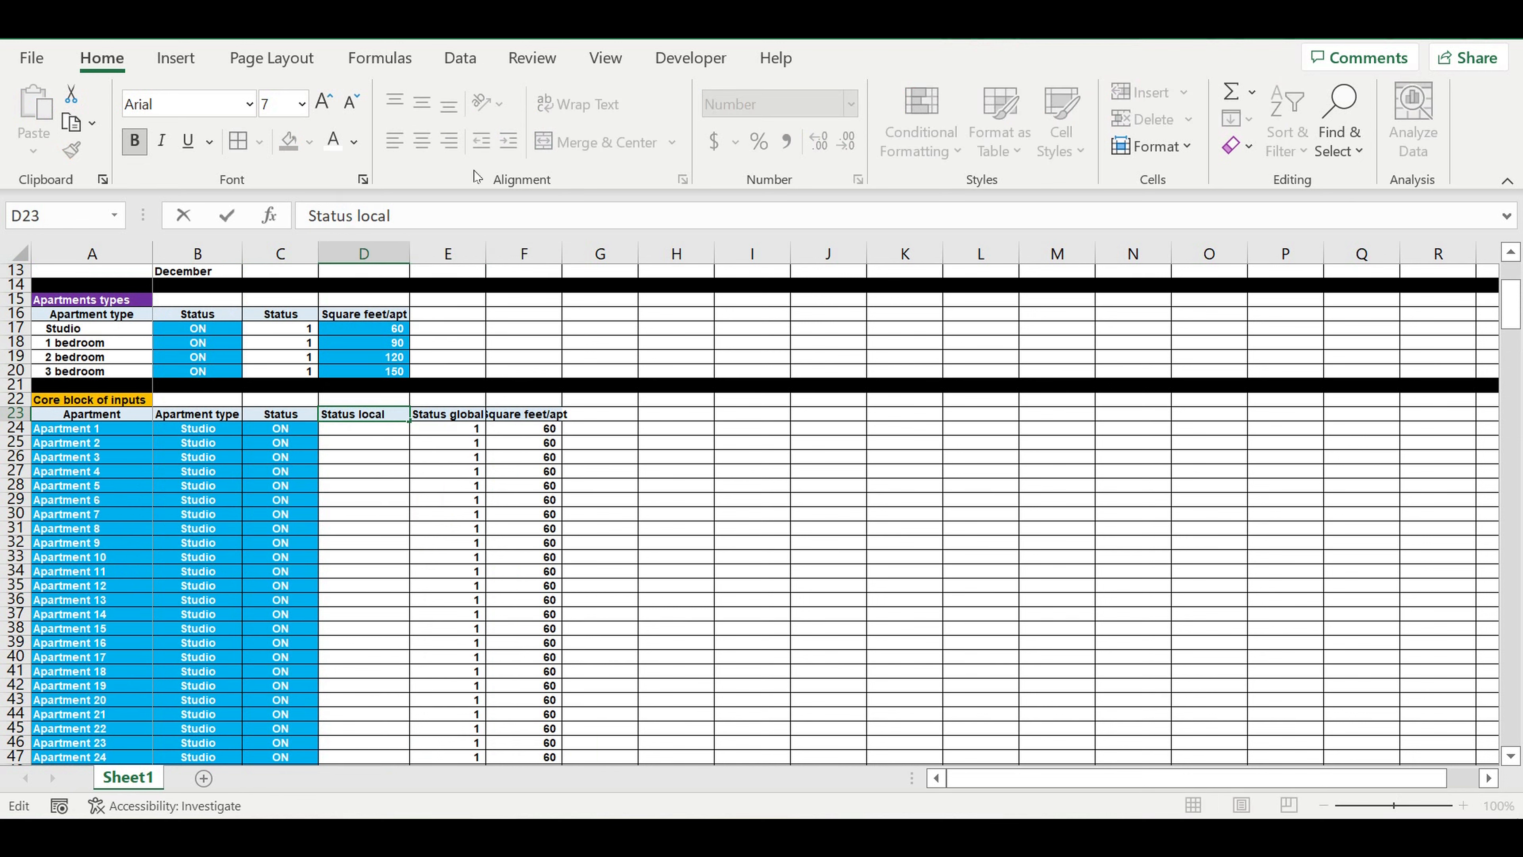
click(448, 500)
Step: Enter the local status formula =IF(C24=$C$2,1,0) in D24
click(367, 428)
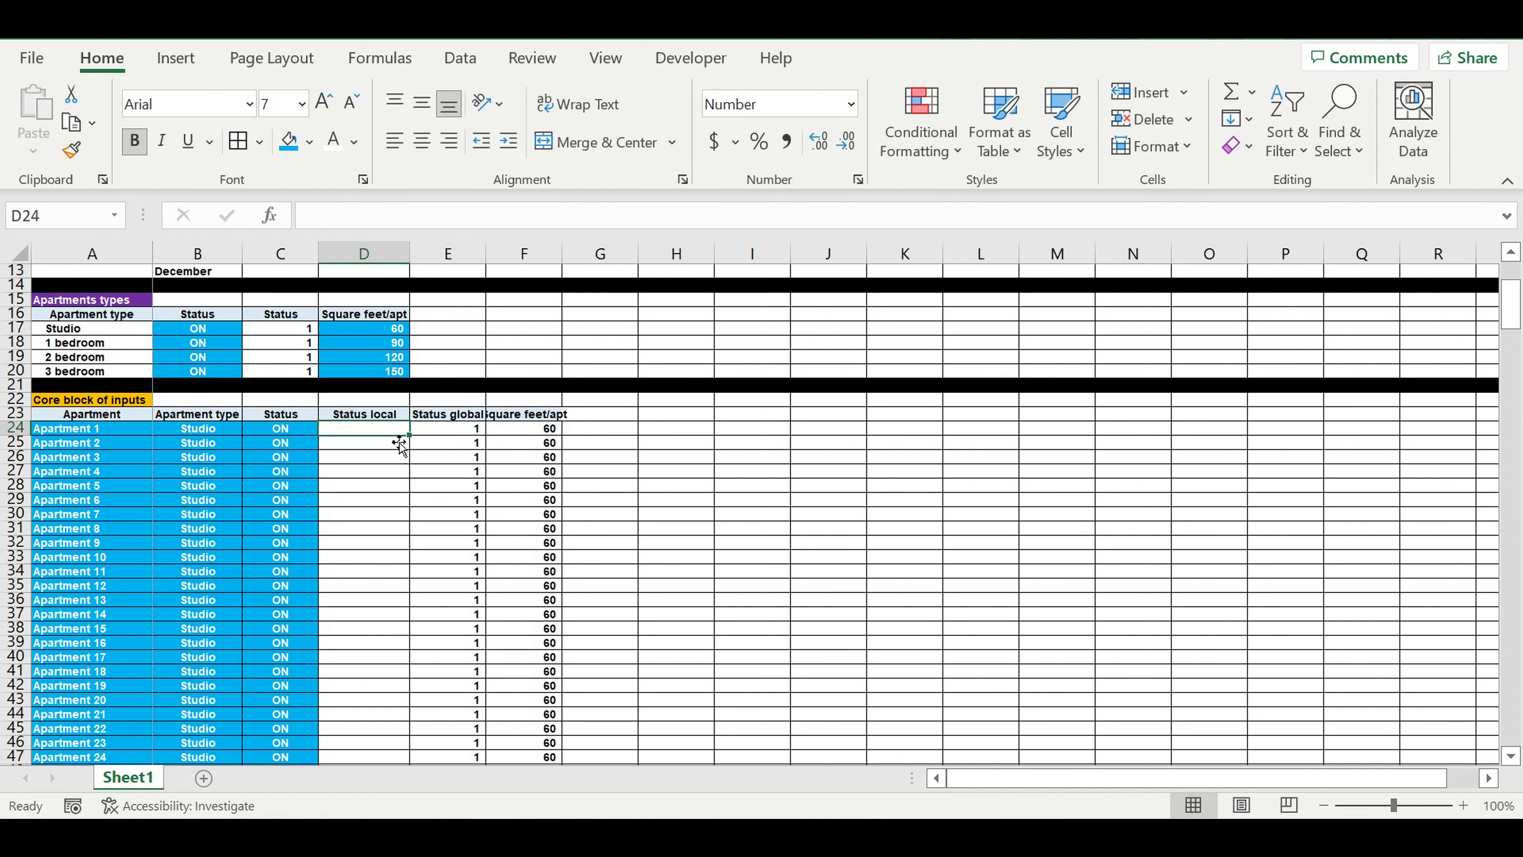
text(=if()
click(287, 431)
text(=)
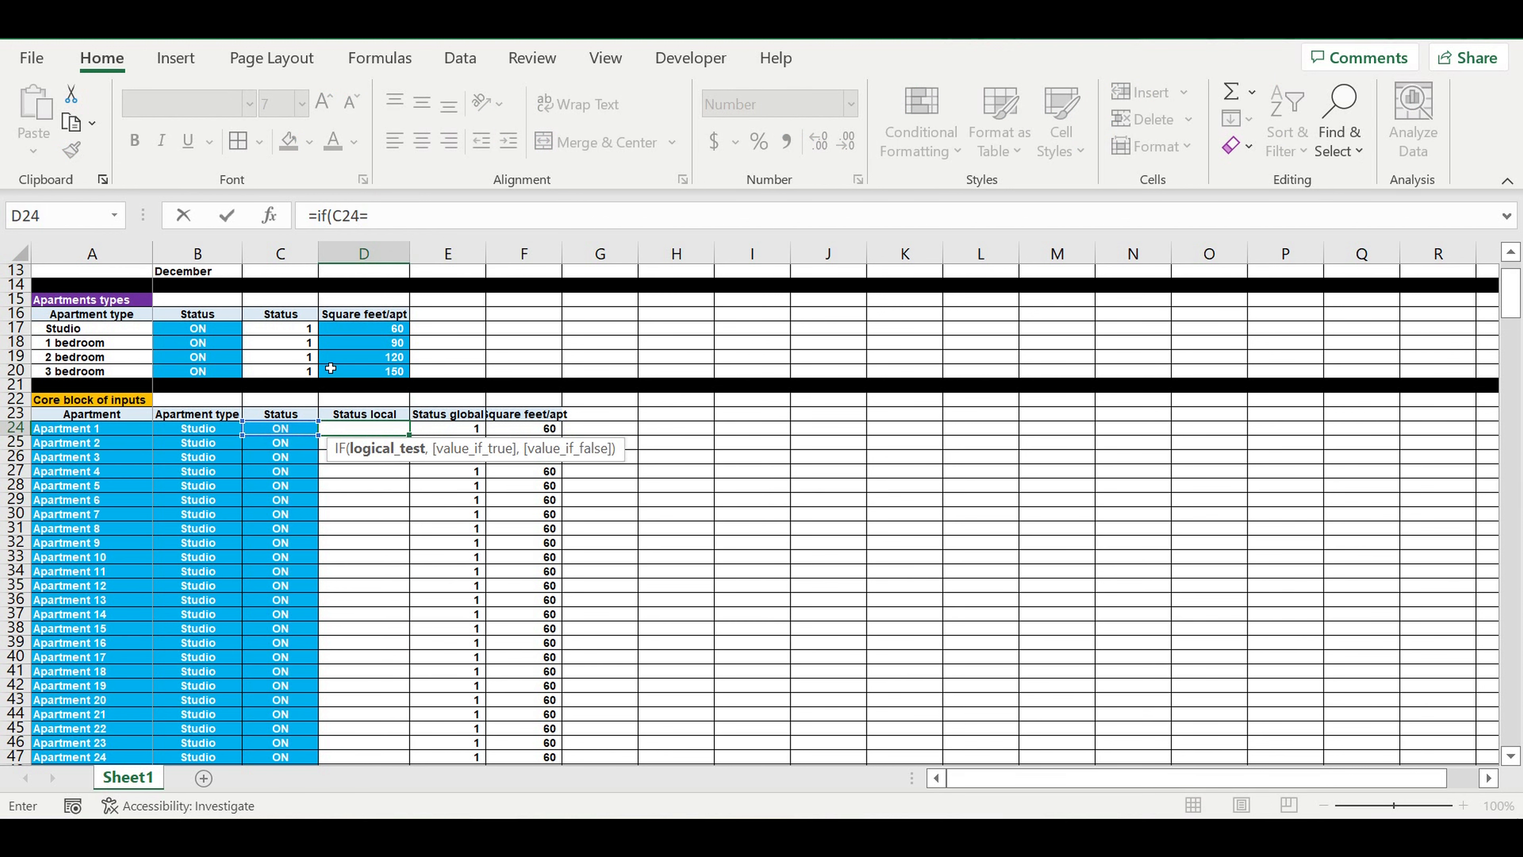
scroll(317, 360, up, 4)
click(286, 292)
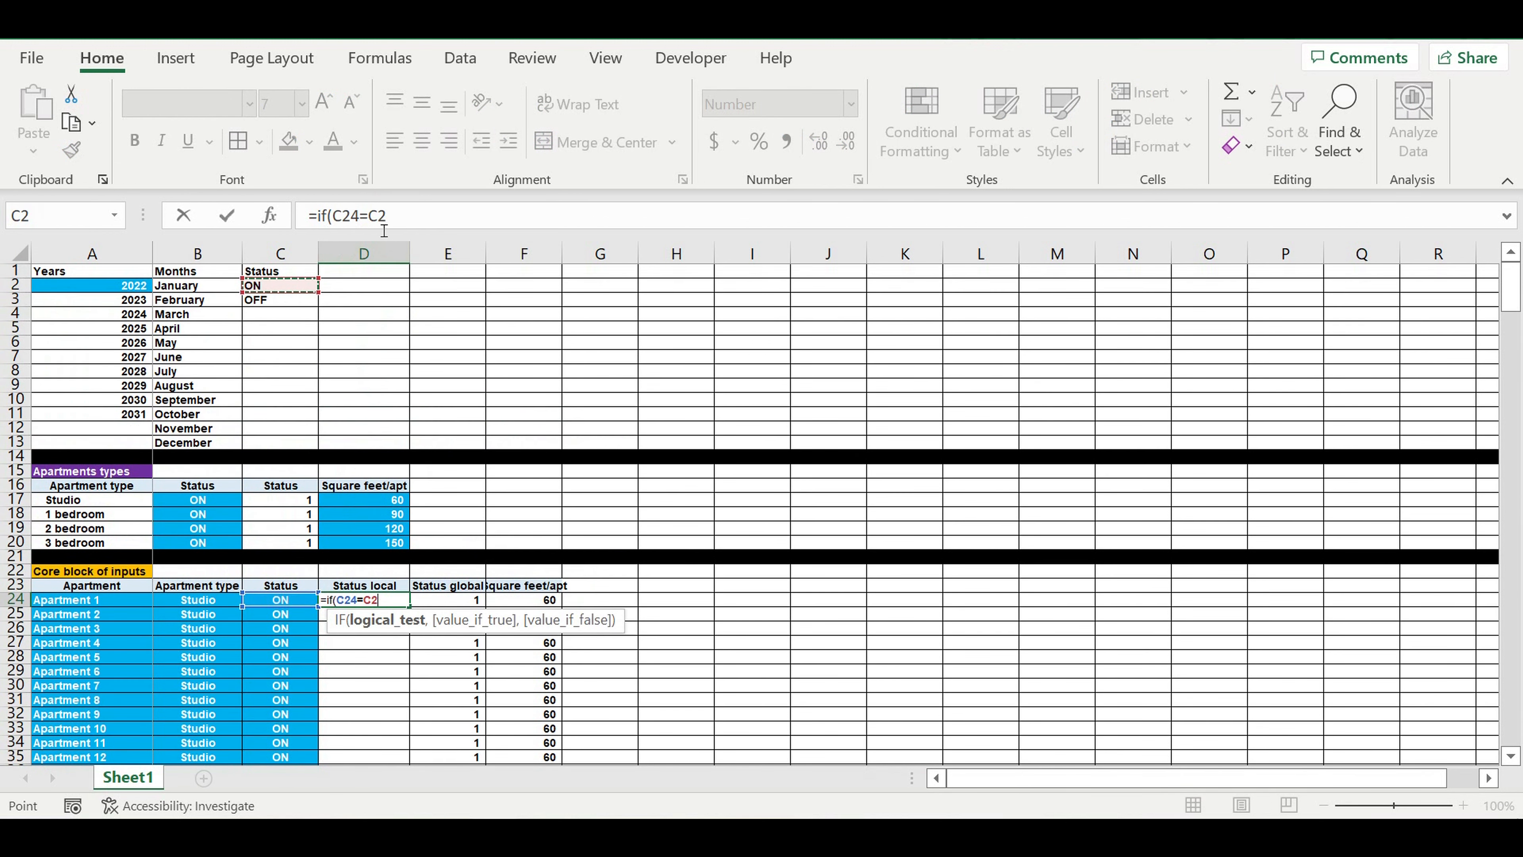
click(368, 217)
text(#)
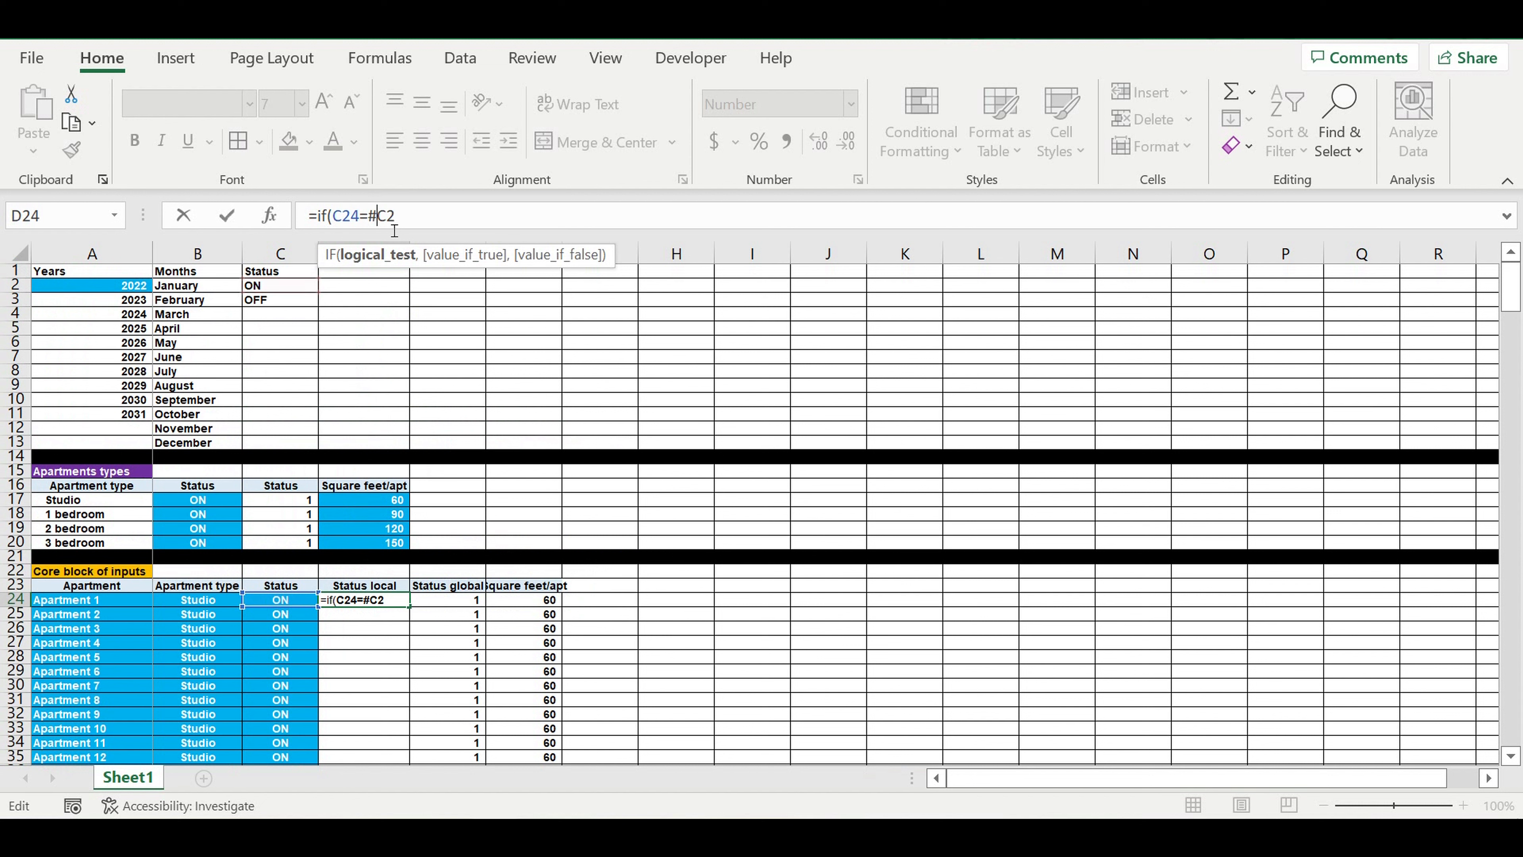
key(Delete)
text($)
click(386, 216)
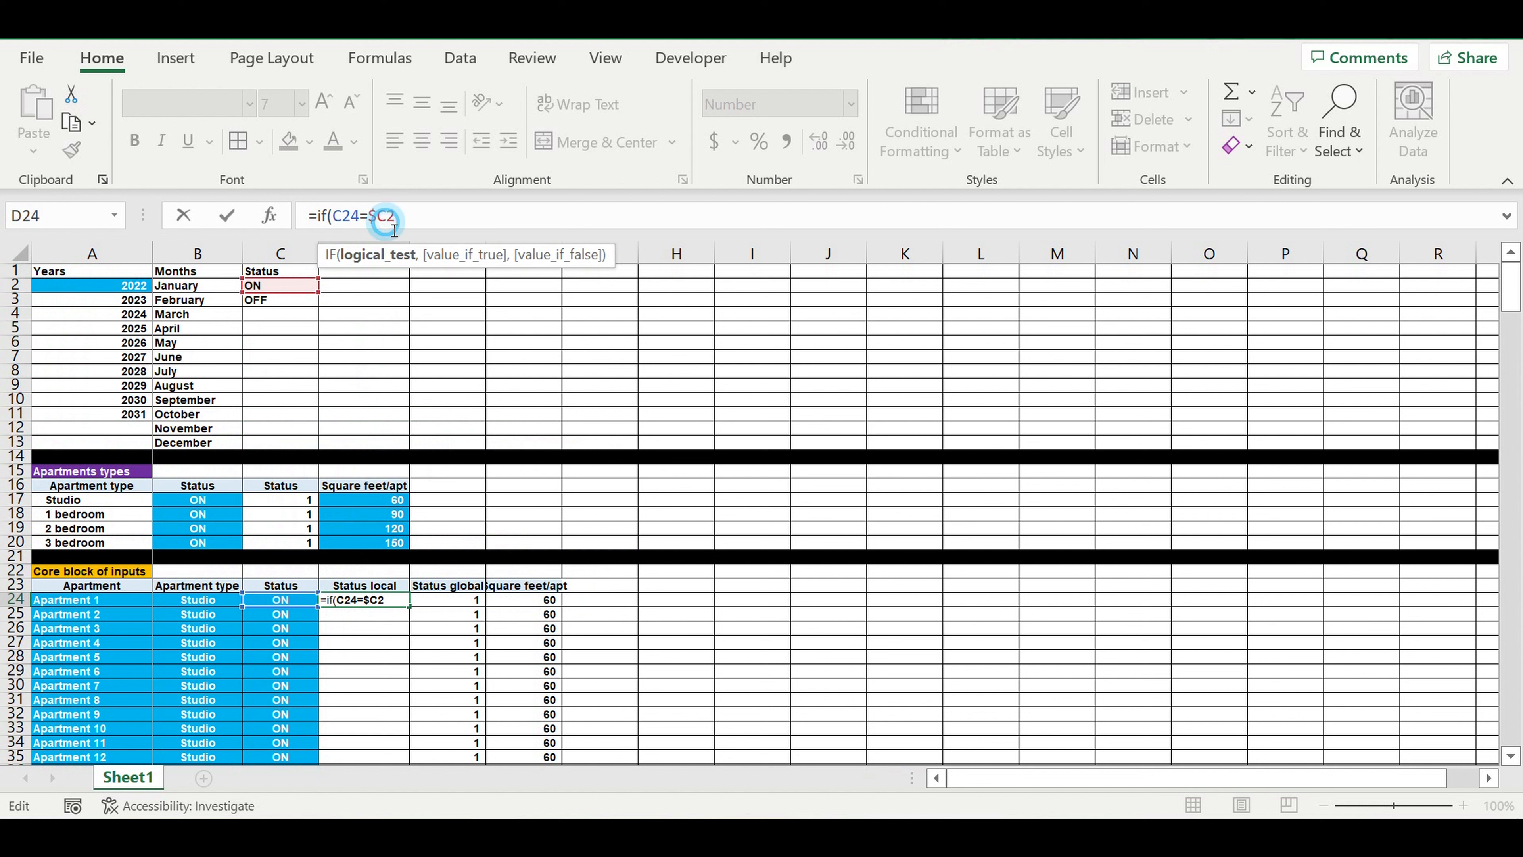
text($)
click(441, 215)
text(,1,)
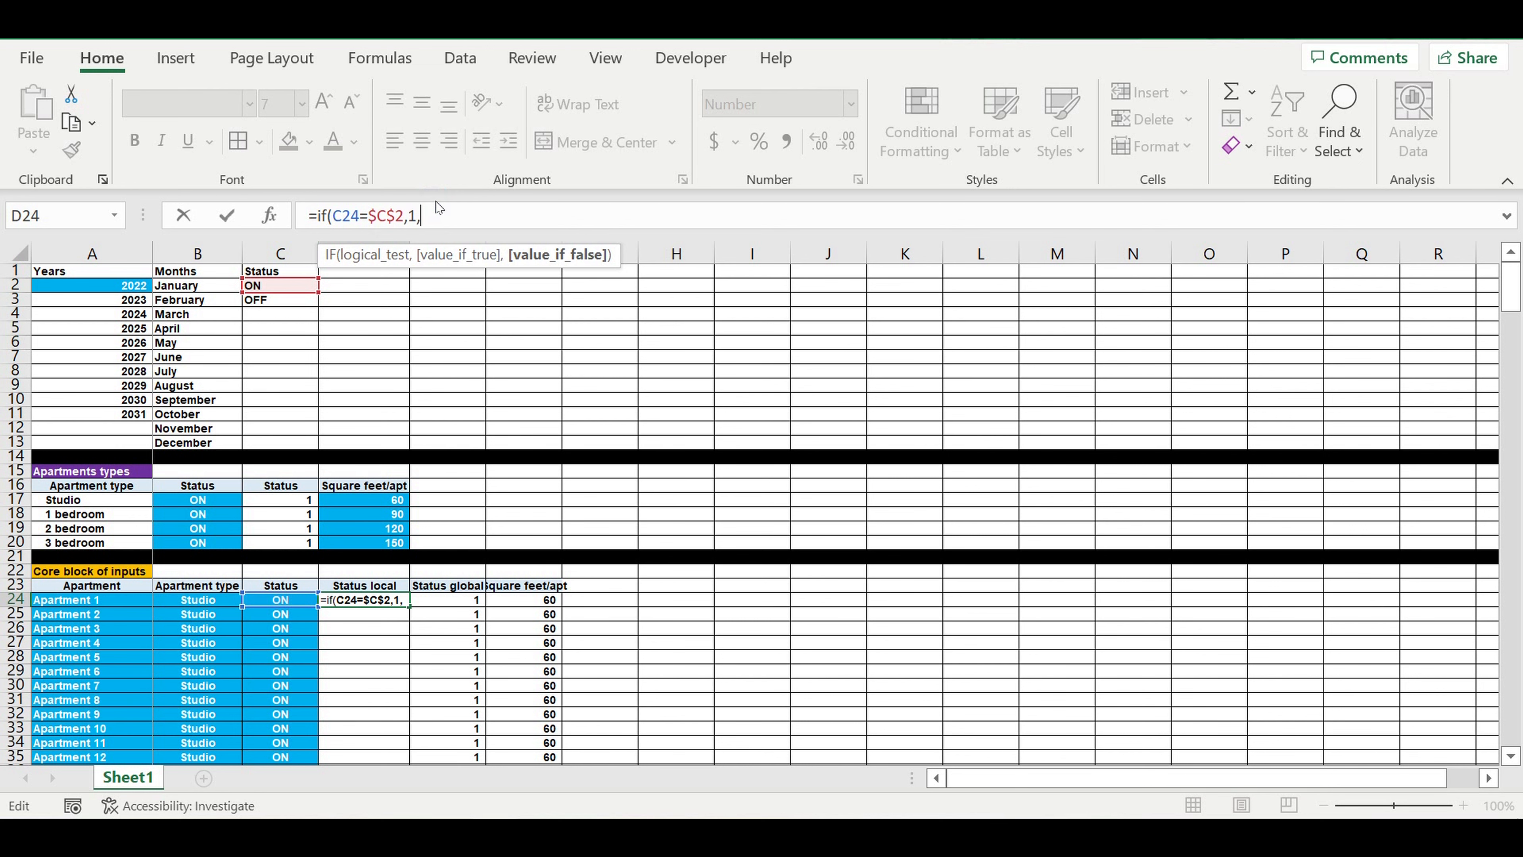
text(0))
key(Return)
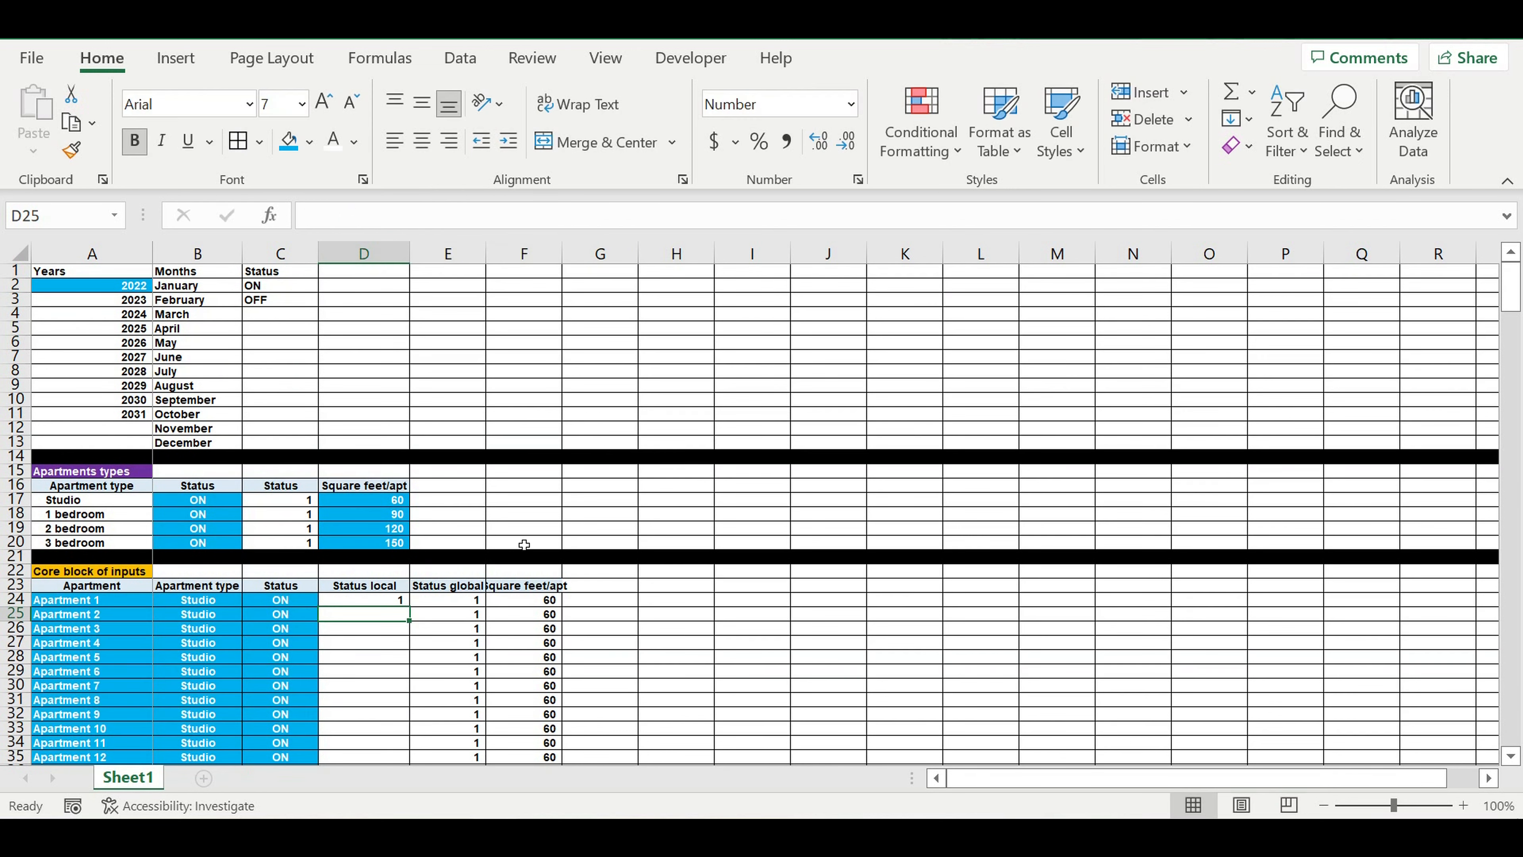
Step: Fill the local status formula from D24 down column D for all apartments in the core block
click(385, 602)
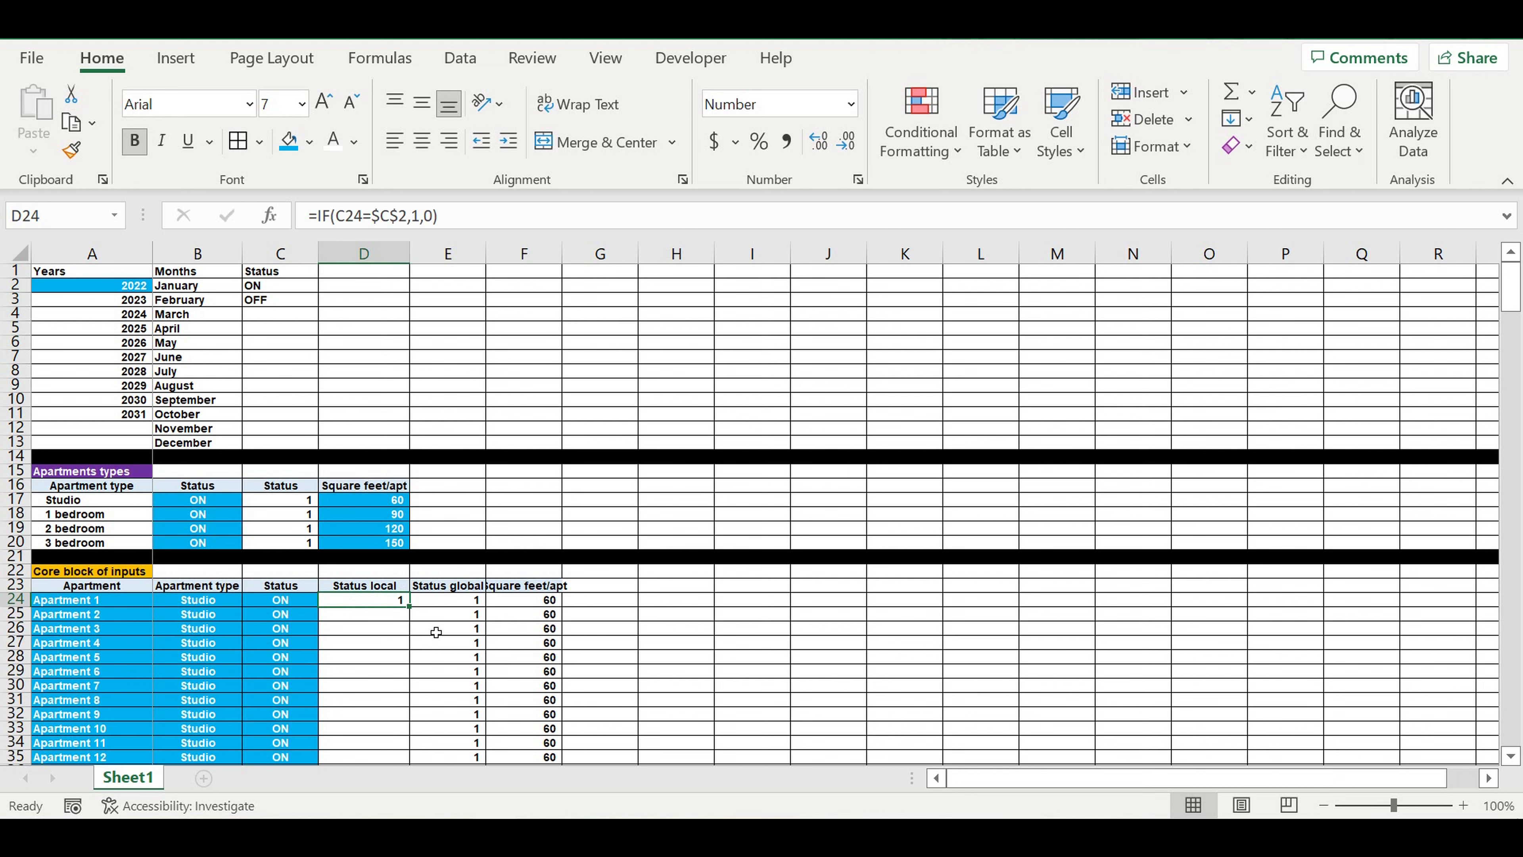
double_click(412, 607)
click(652, 632)
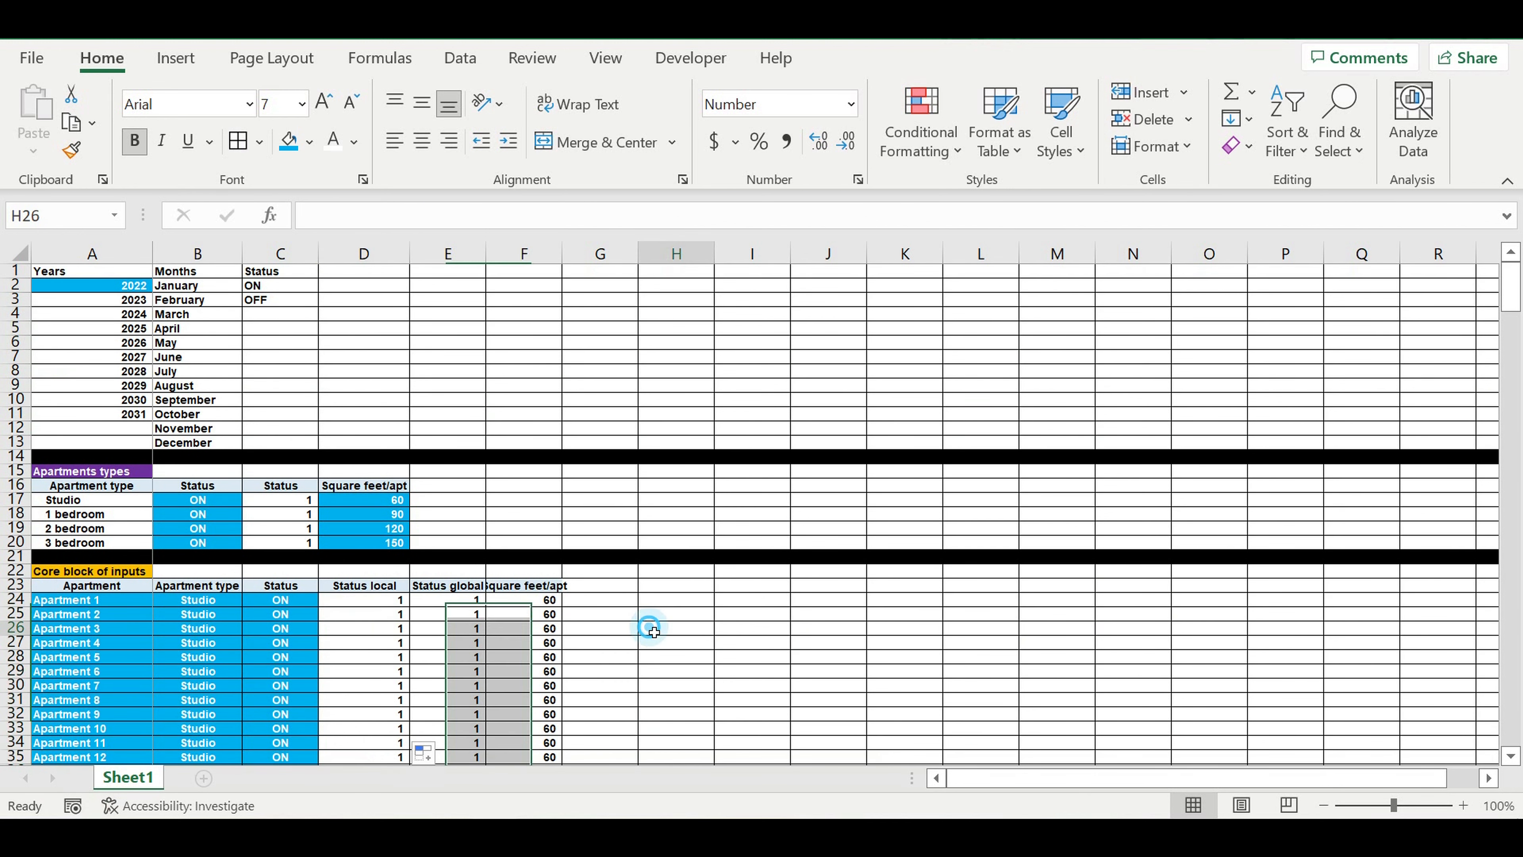
Step: Multiply the global status formula in E24 by local status: =IFERROR(VLOOKUP(B24,$A$17:$C$20,3,0),0)*D24
click(450, 600)
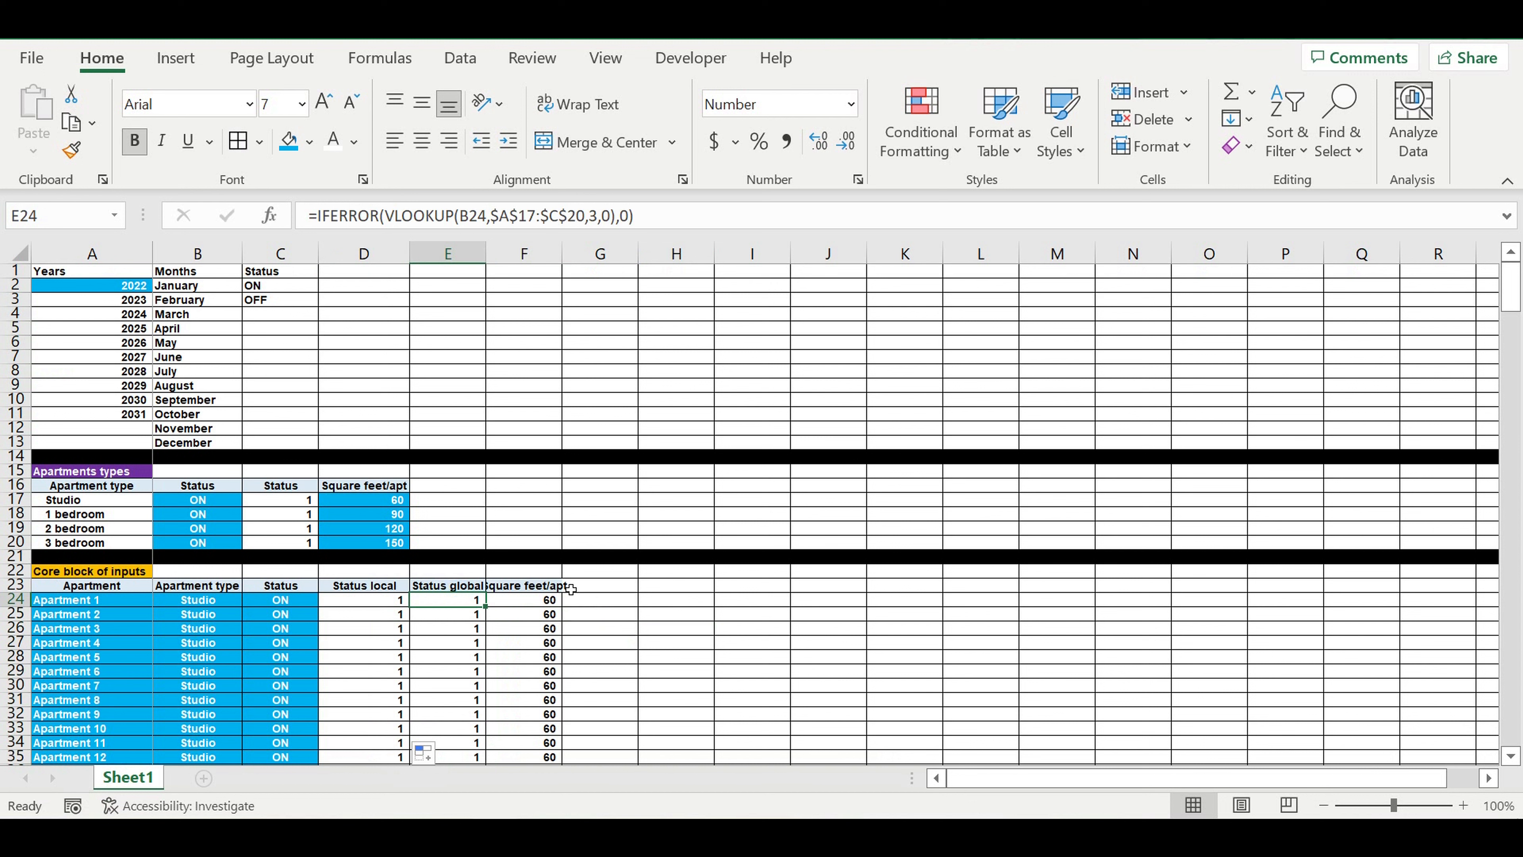
click(660, 219)
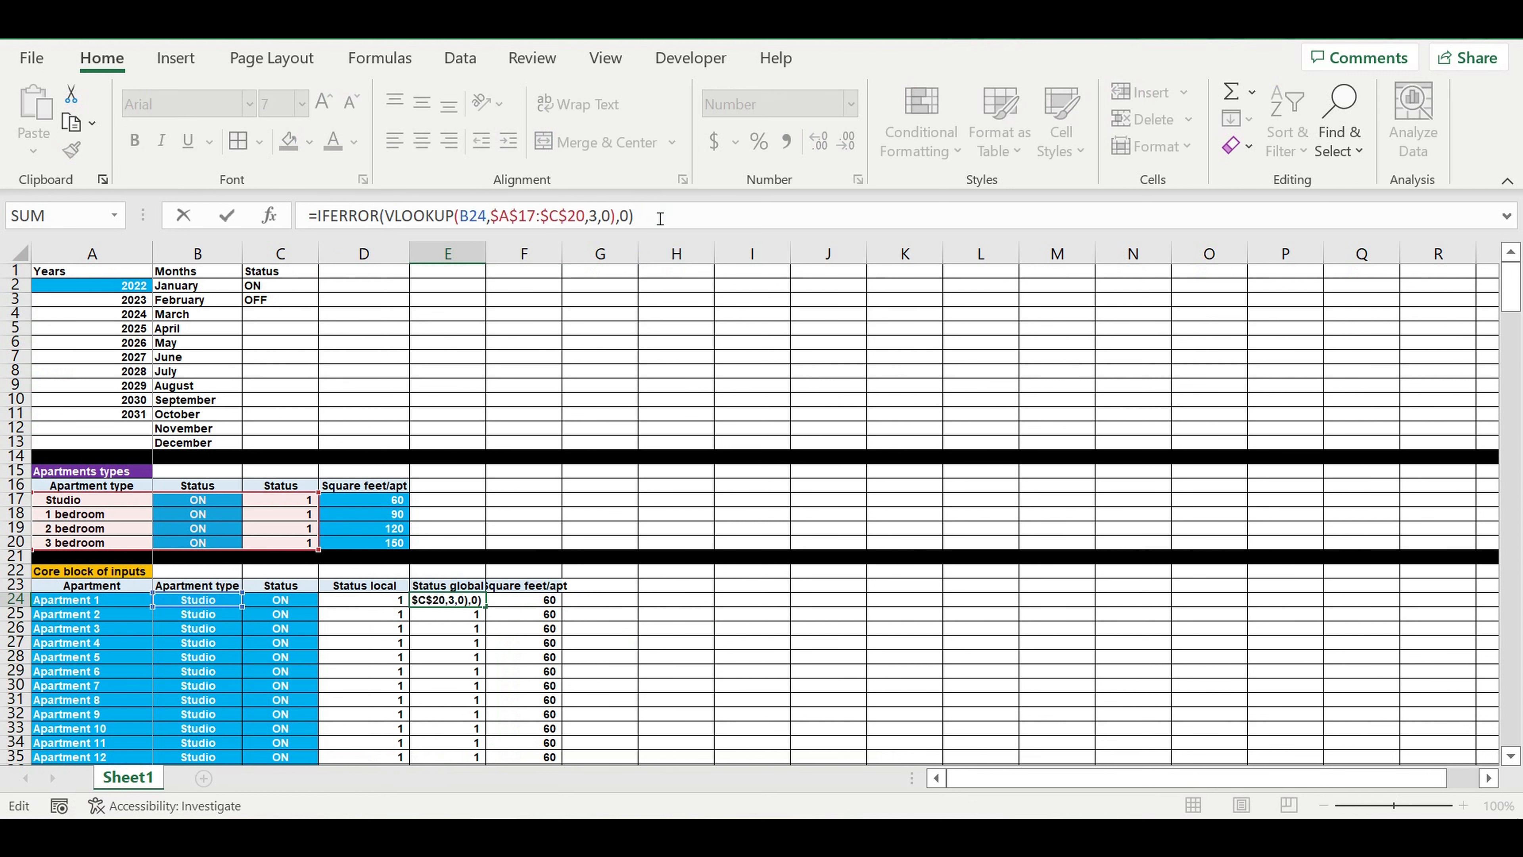
text(*)
click(380, 606)
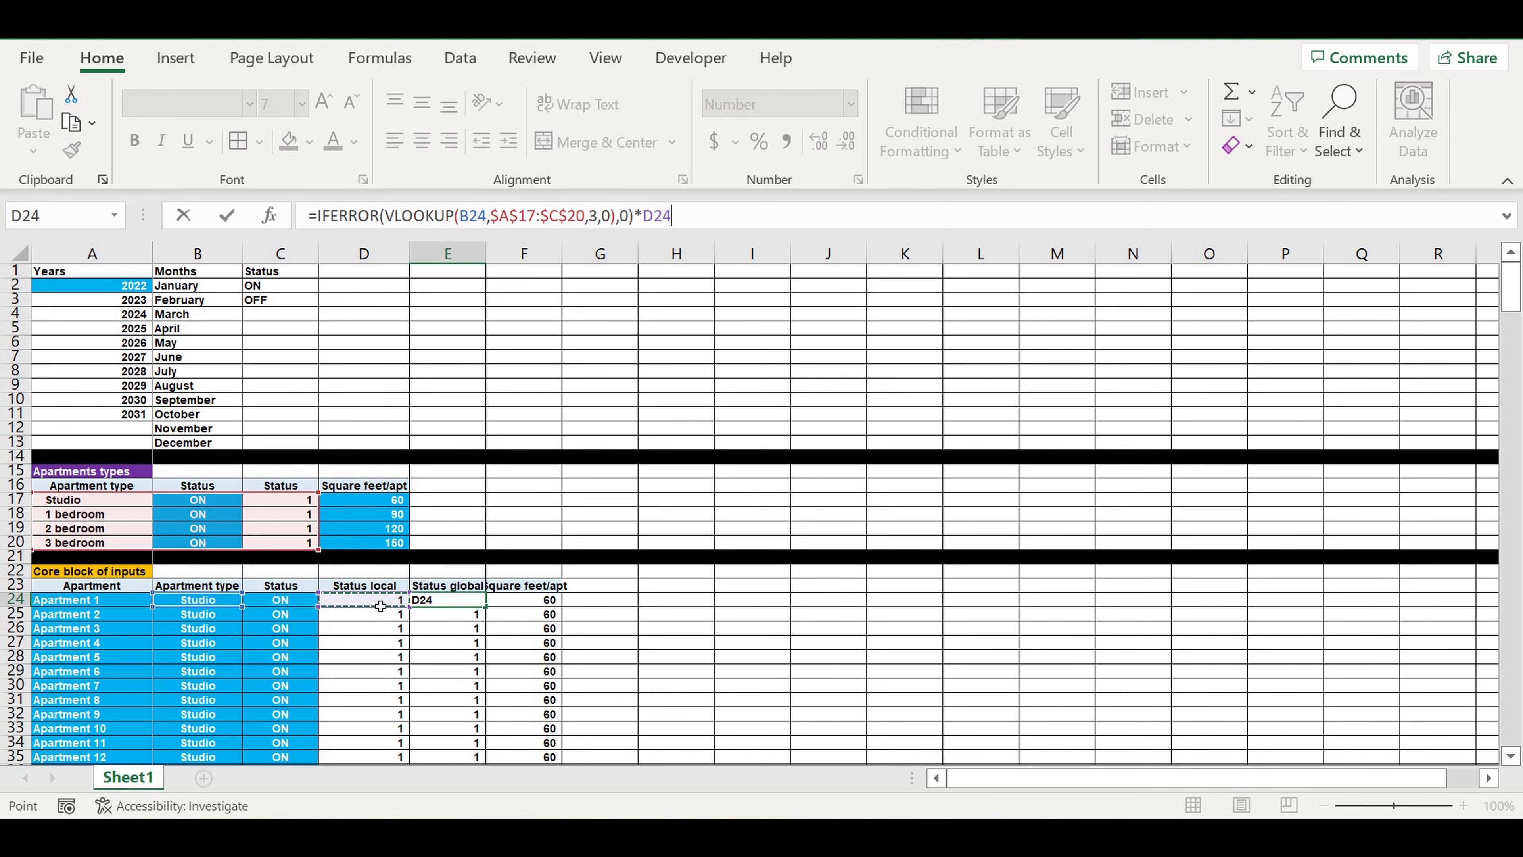
key(ctrl+Return)
Step: Multiply the square feet formula in F24 by local status as well: =IFERROR(VLOOKUP(B24,$A$17:$D$20,4,0),0)*E24*D24
click(539, 608)
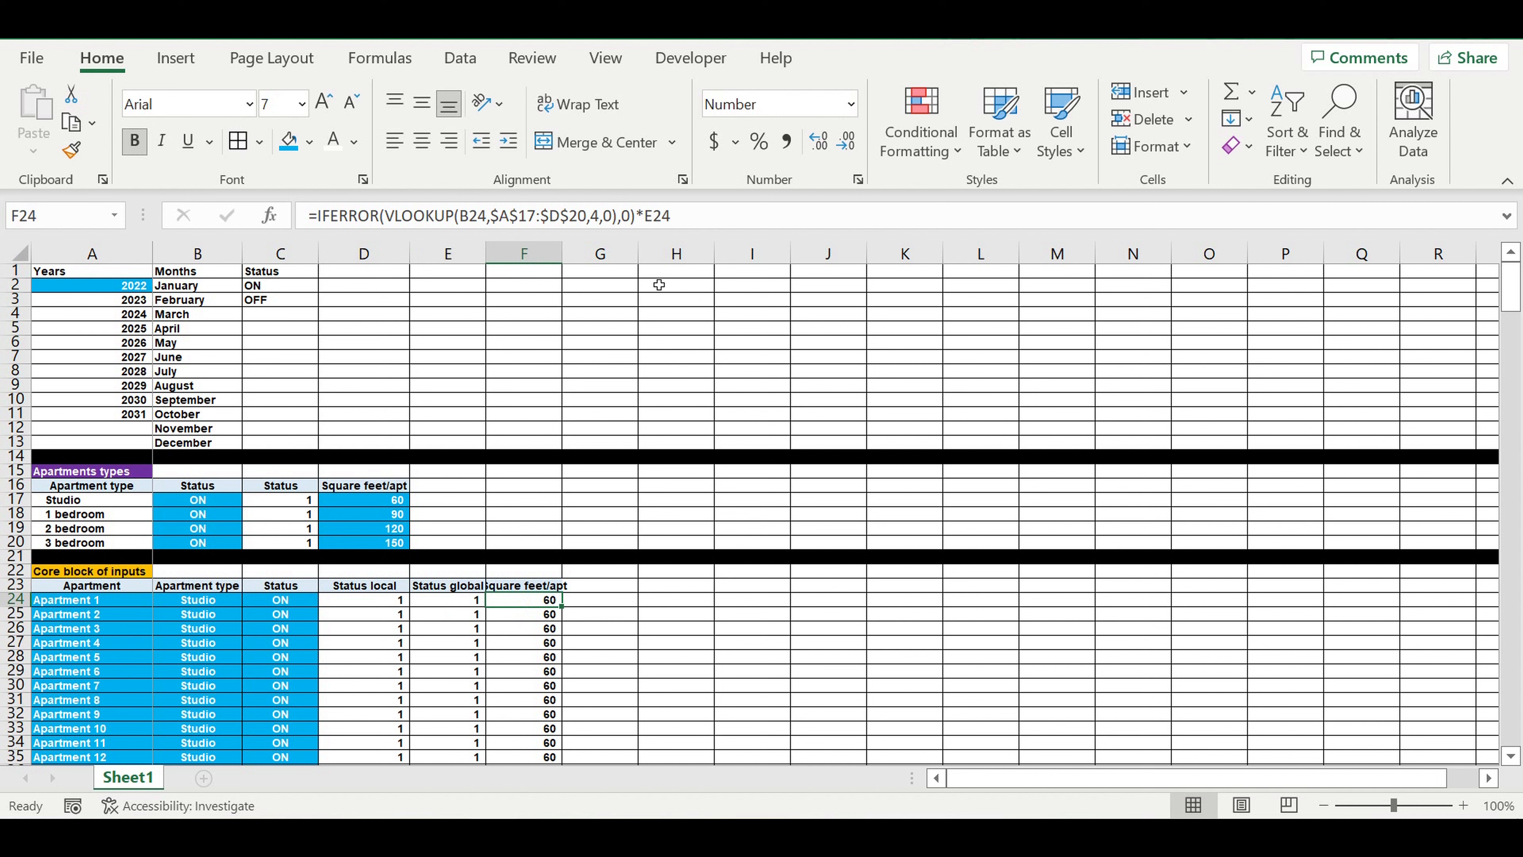
click(684, 215)
text(*)
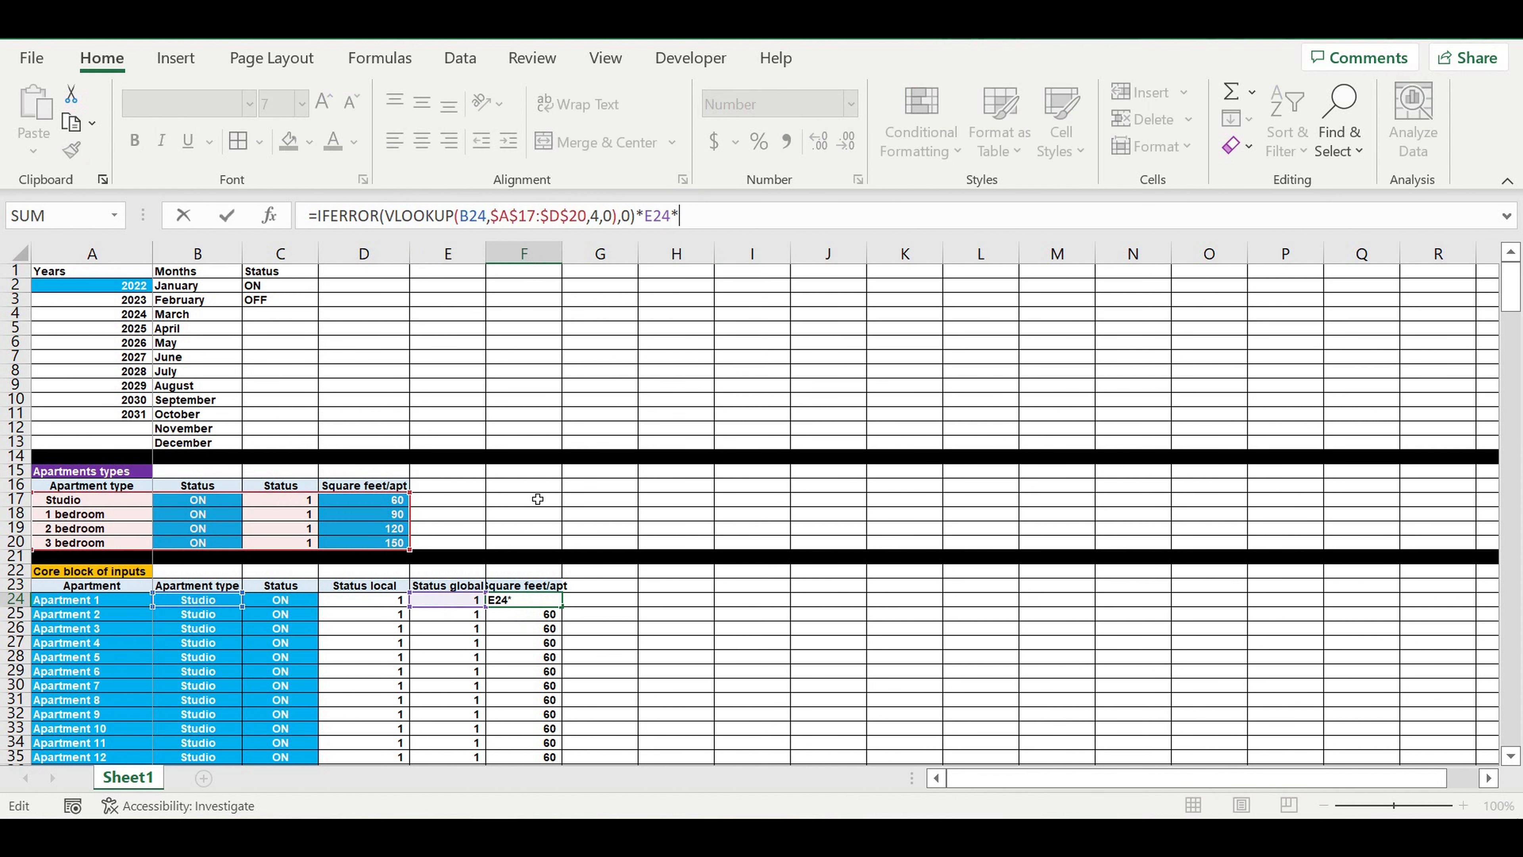
click(372, 604)
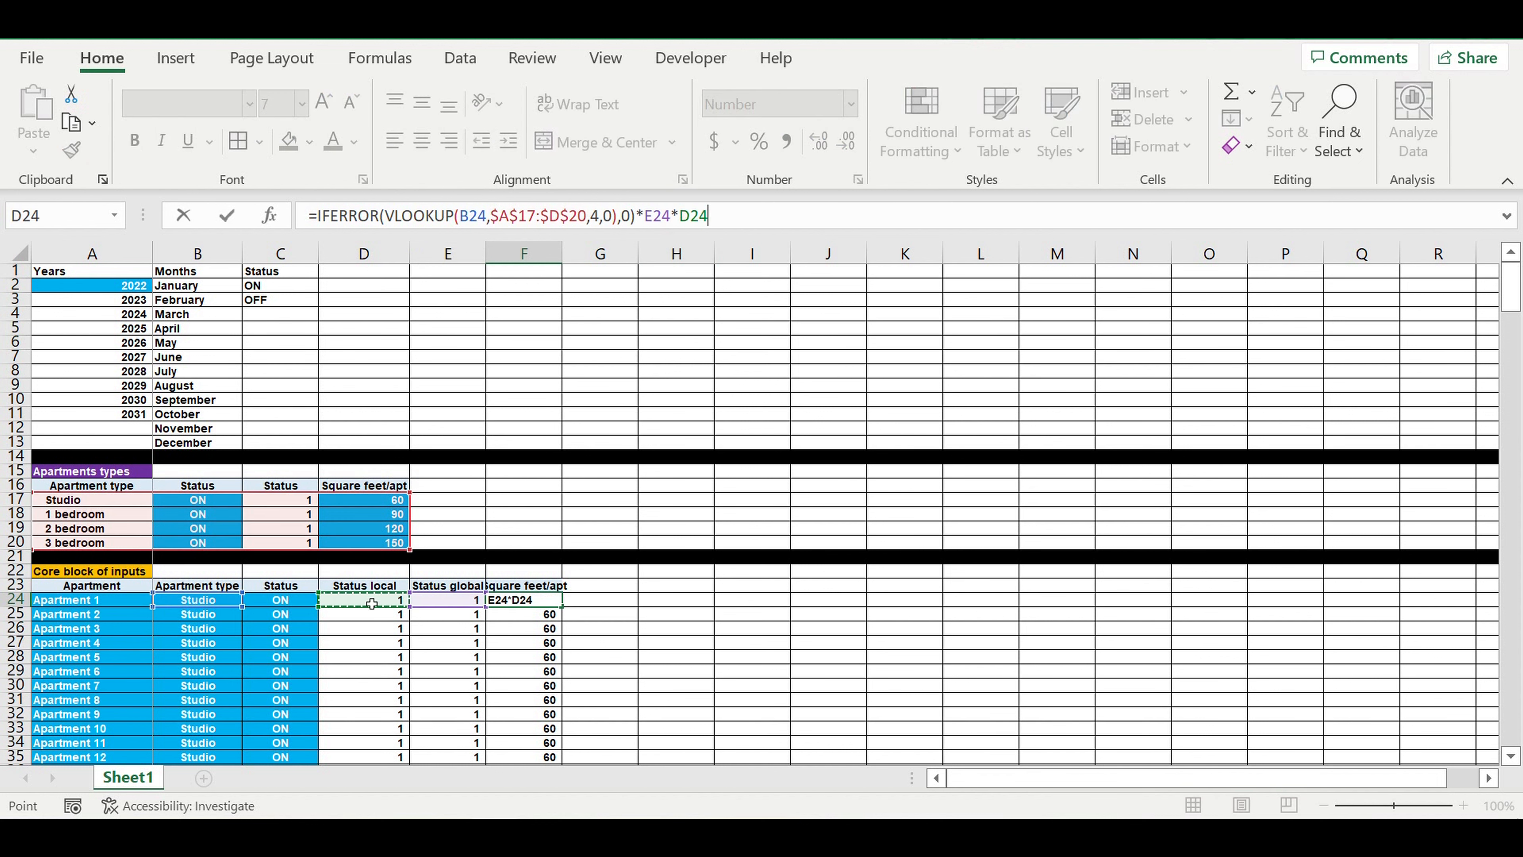
key(Return)
Step: Fill the formulas in D24:F24 down for all apartments and check the copied formulas in row 29
drag(369, 605, 510, 604)
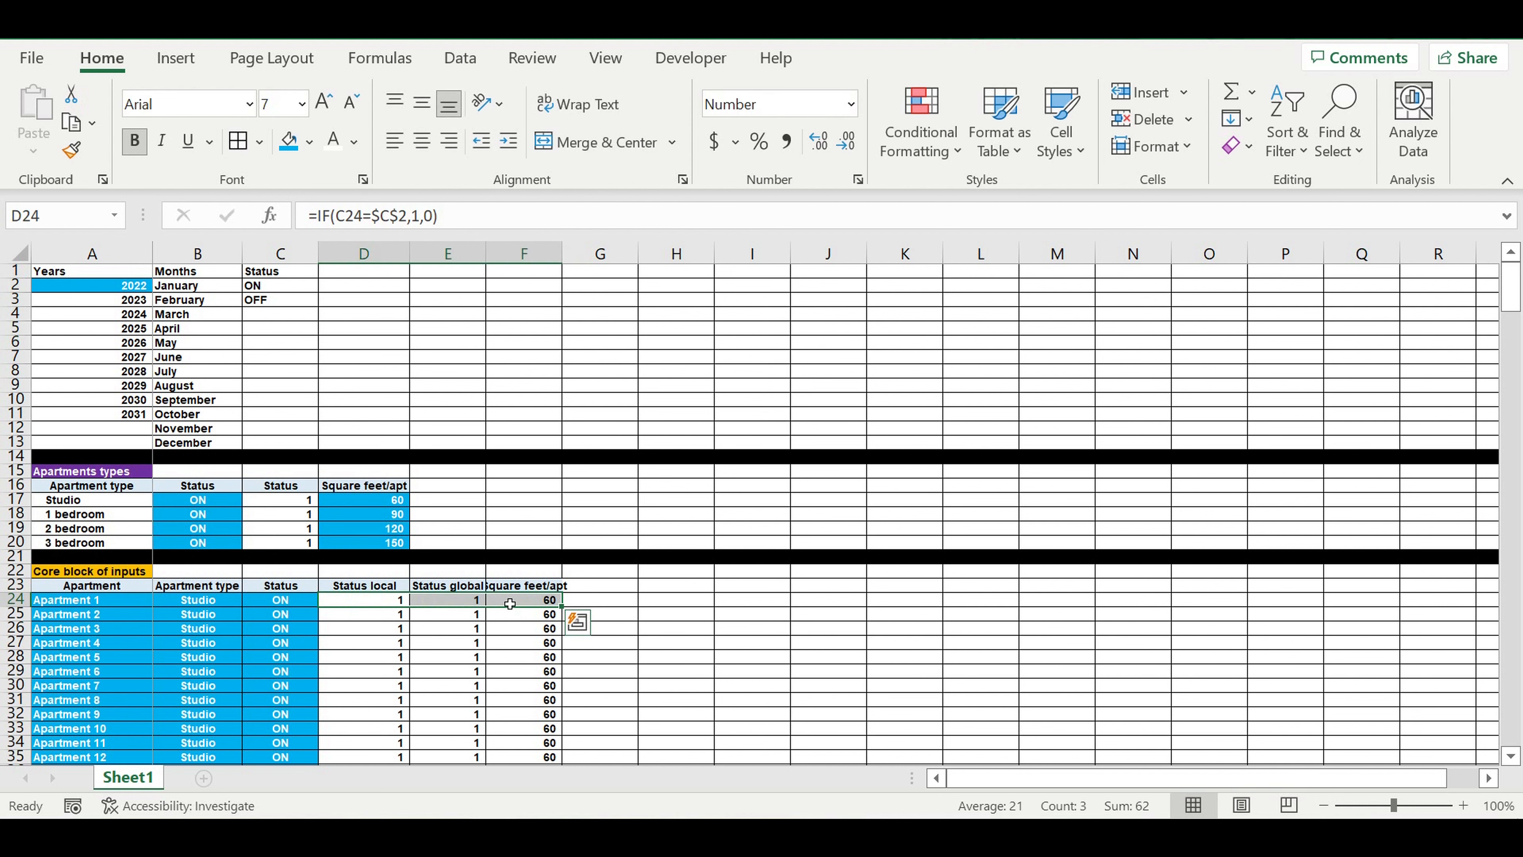
double_click(567, 612)
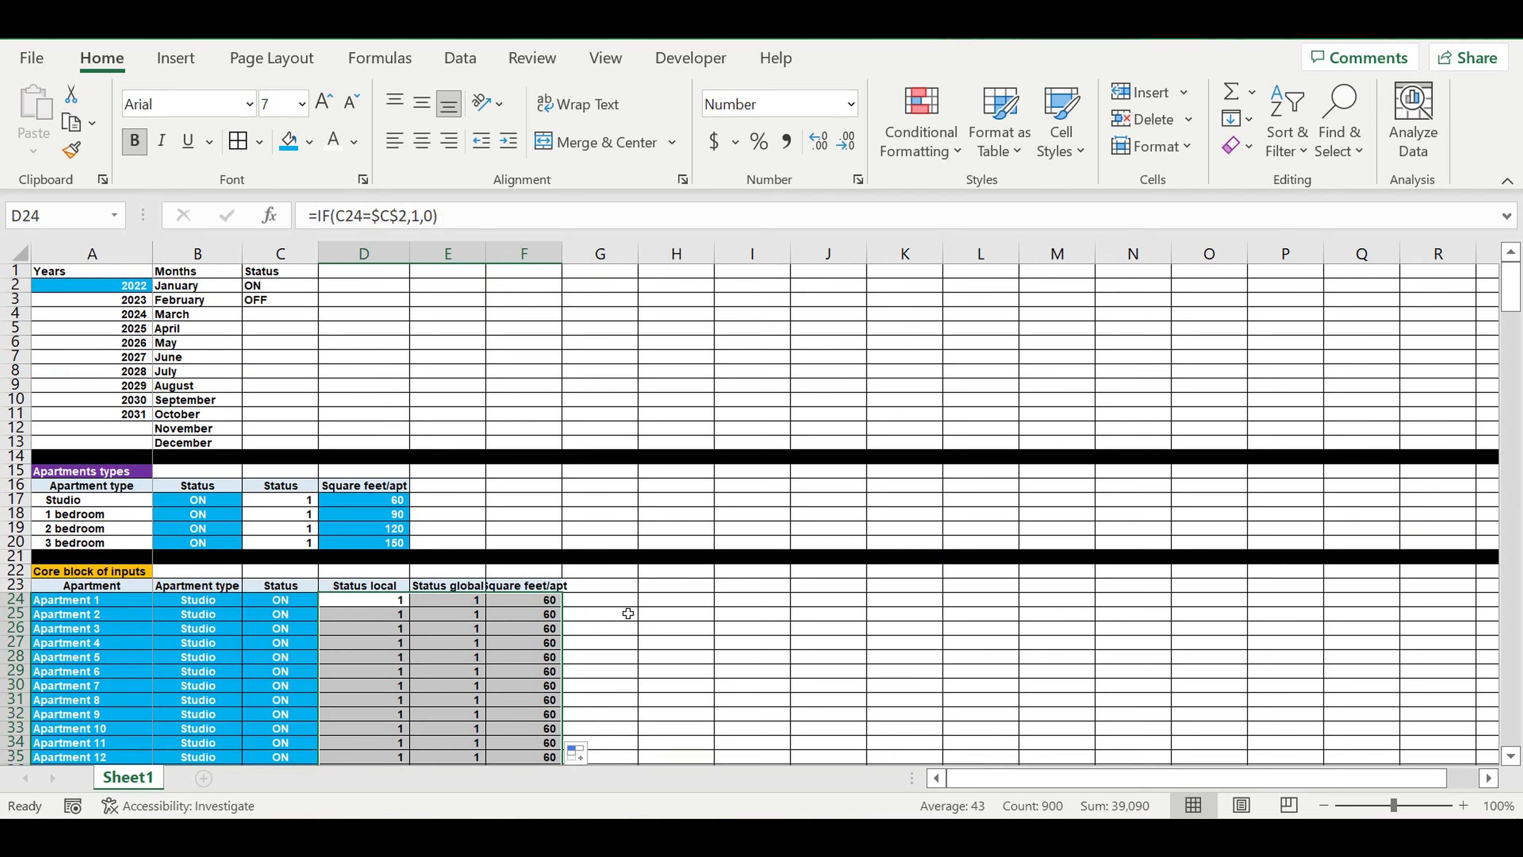
click(628, 614)
click(365, 671)
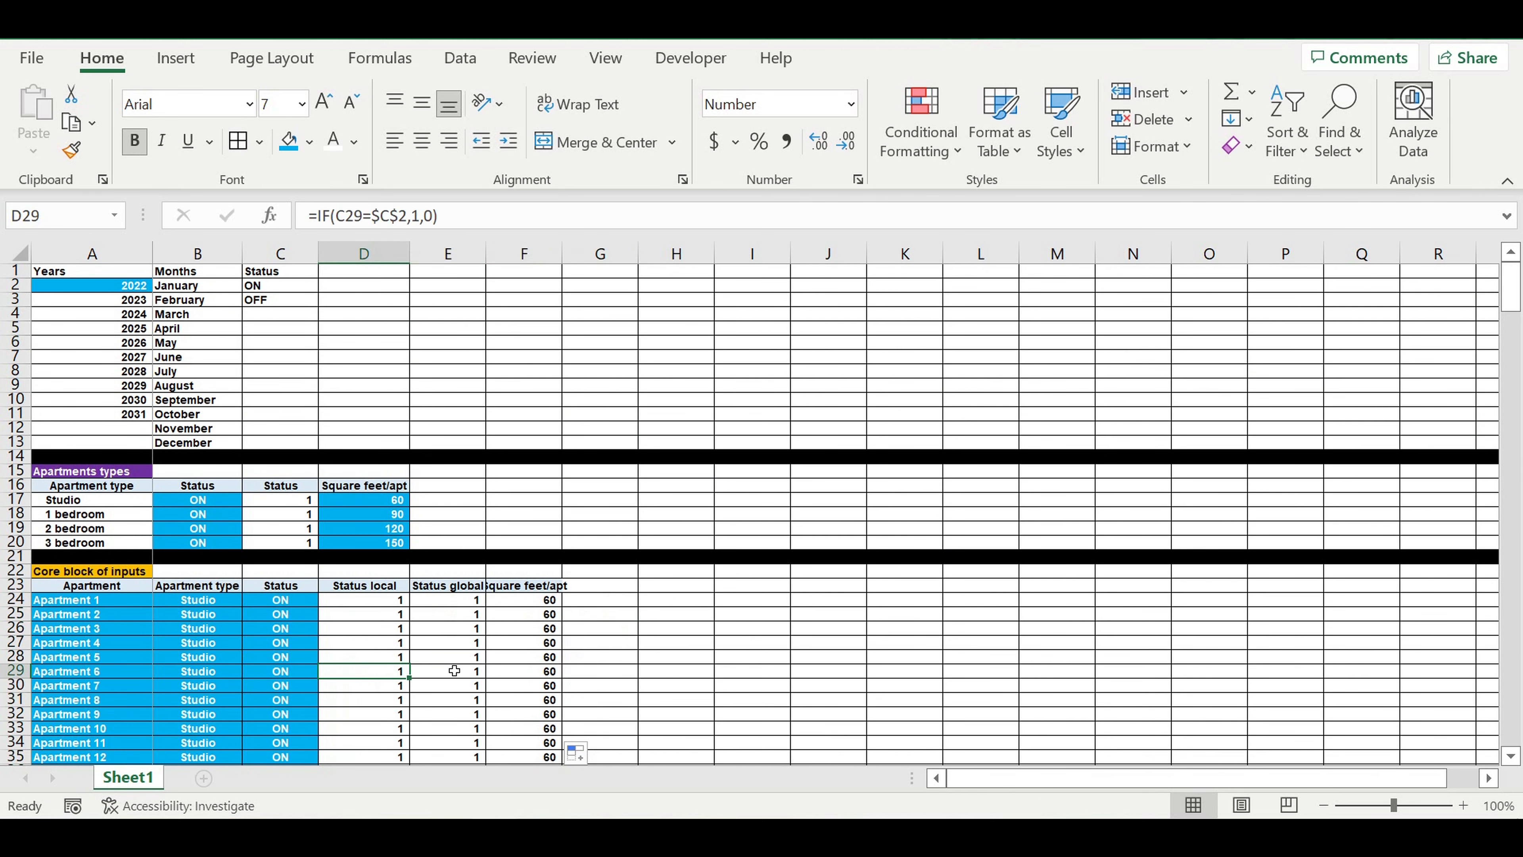
click(449, 666)
click(509, 669)
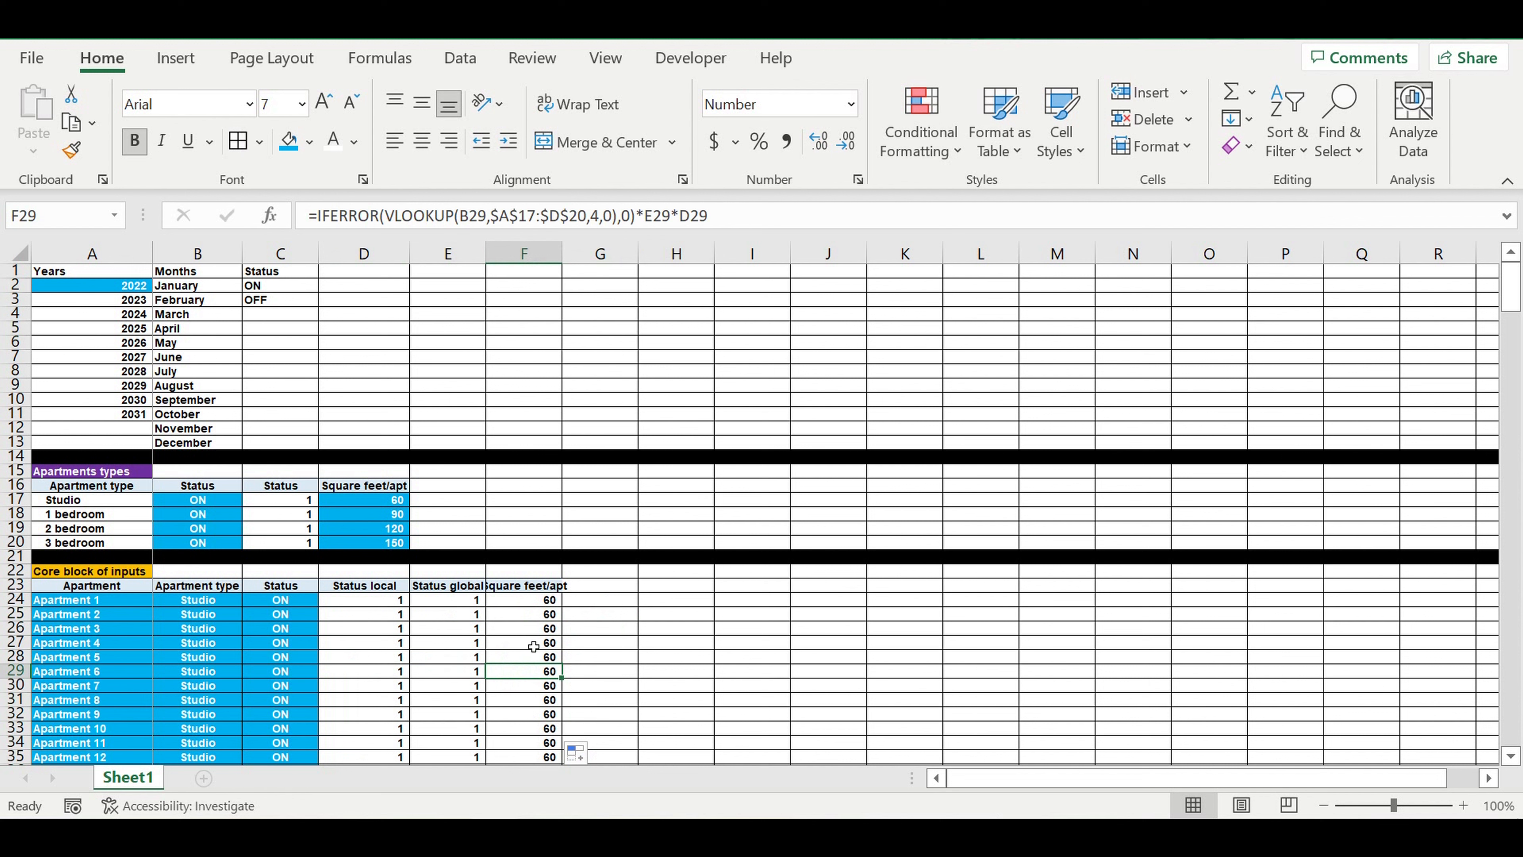
Step: Autofit the width of column F to its Square feet/apt header
click(547, 613)
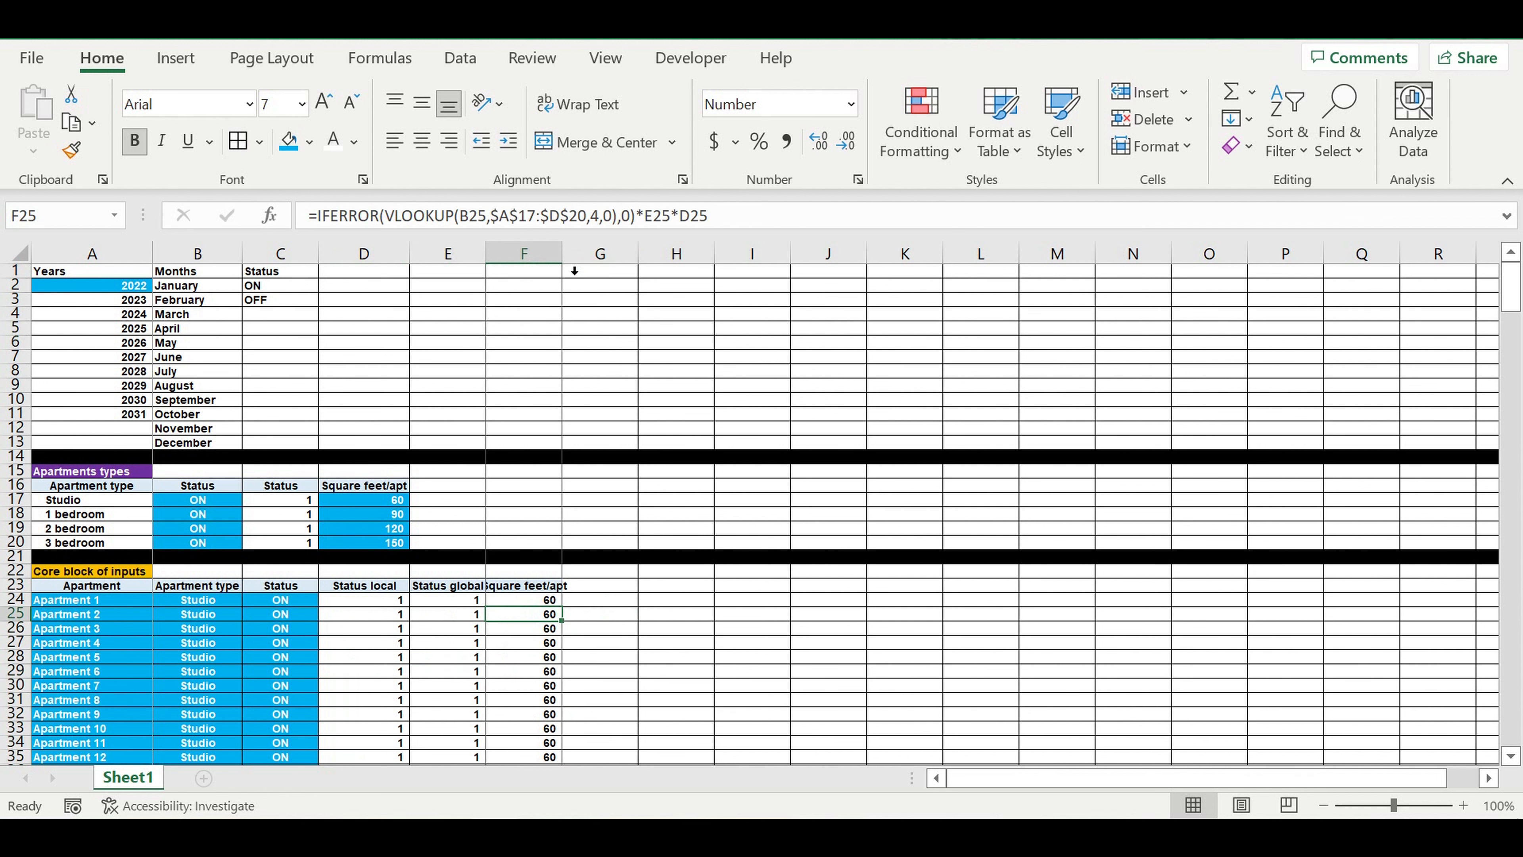
double_click(562, 254)
click(687, 602)
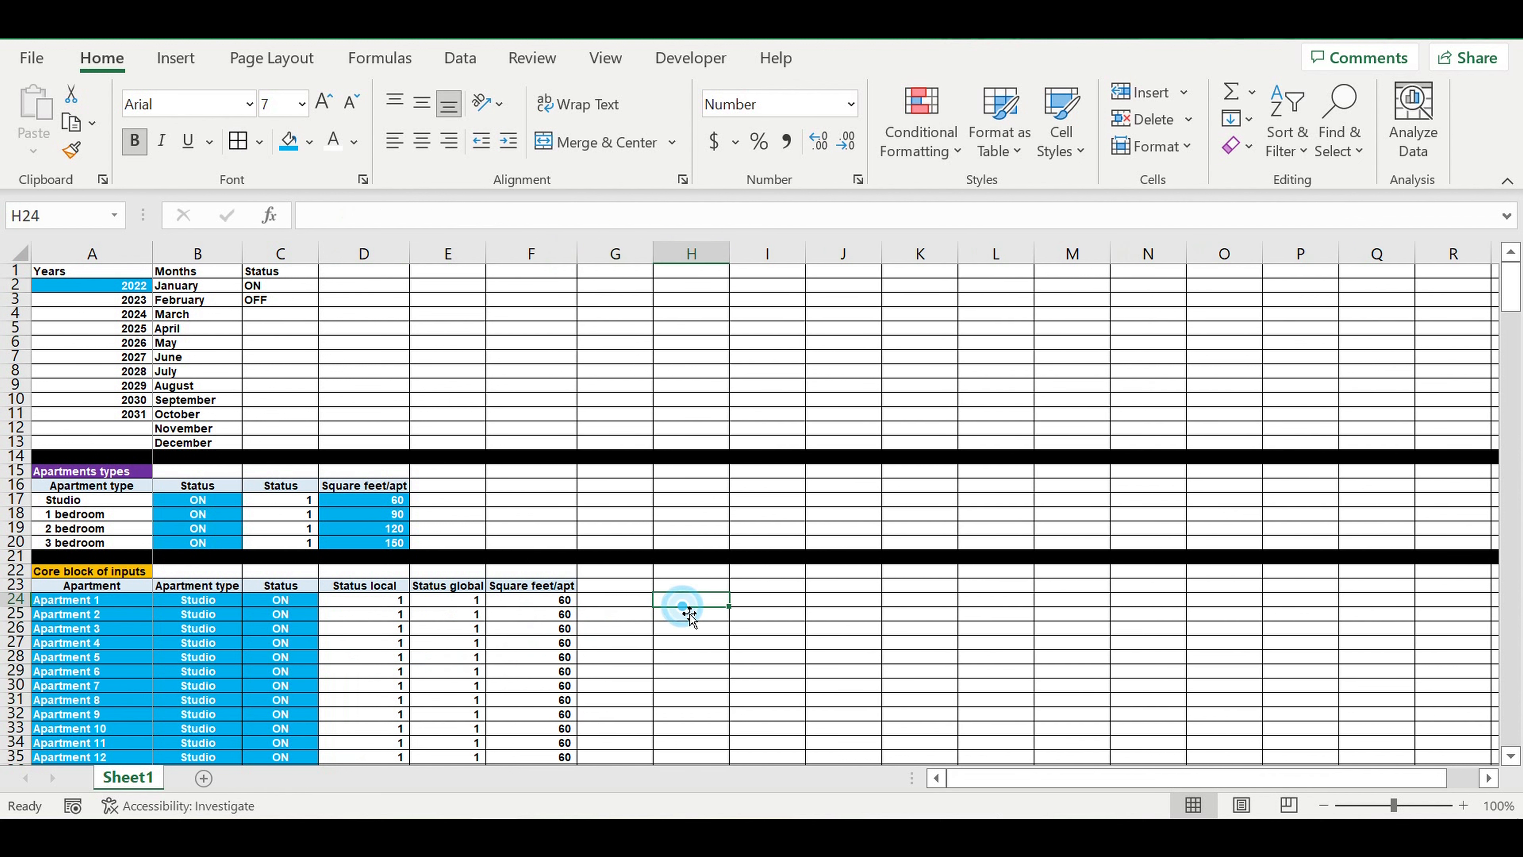
Step: Set the Studio status in B17 of the apartment types table to OFF
scroll(520, 602, down, 2)
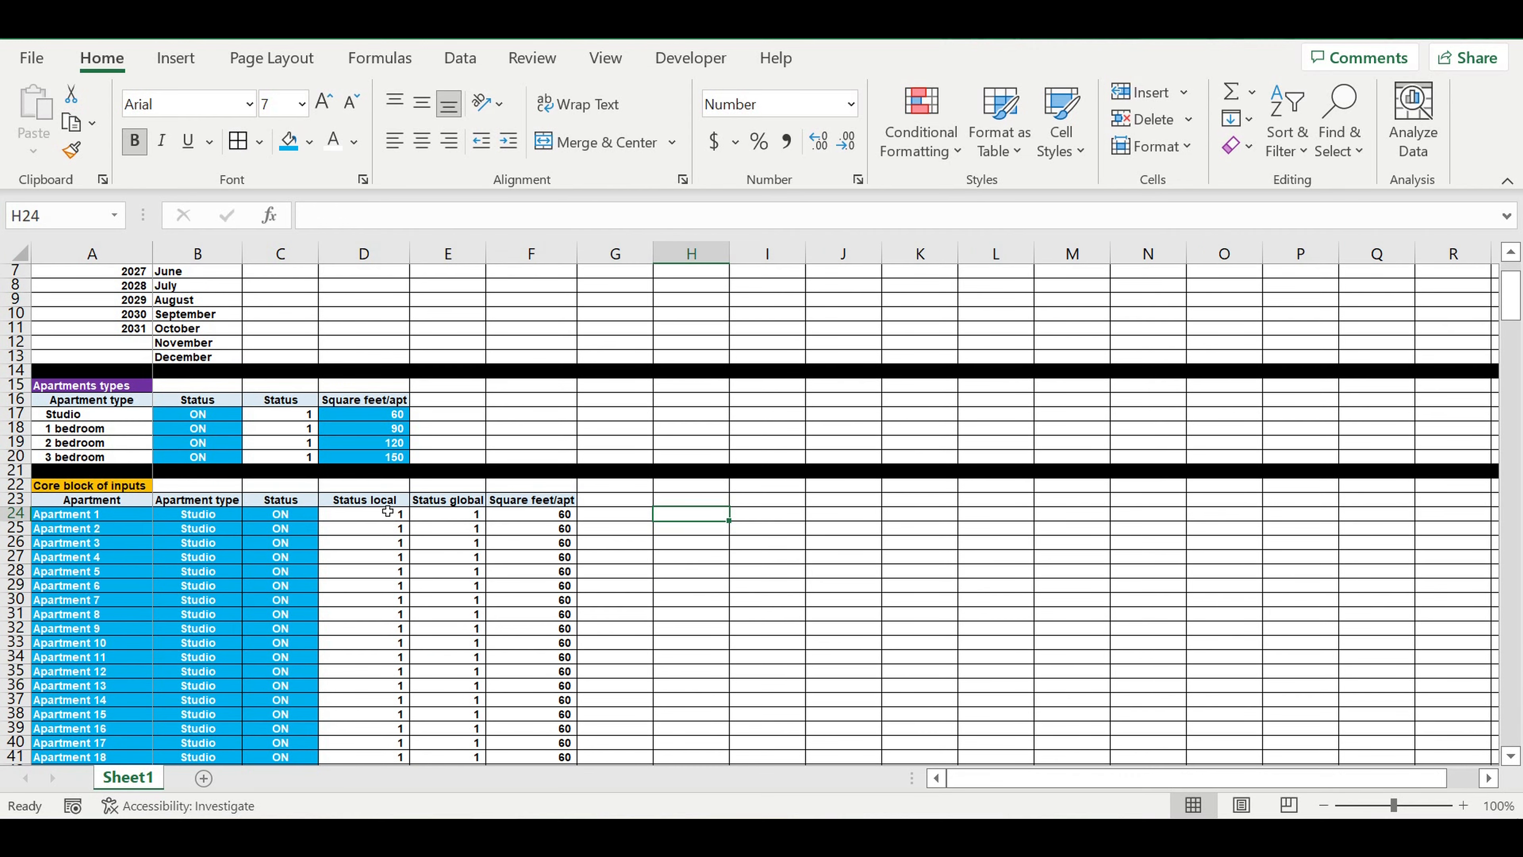
click(202, 417)
click(249, 415)
click(207, 444)
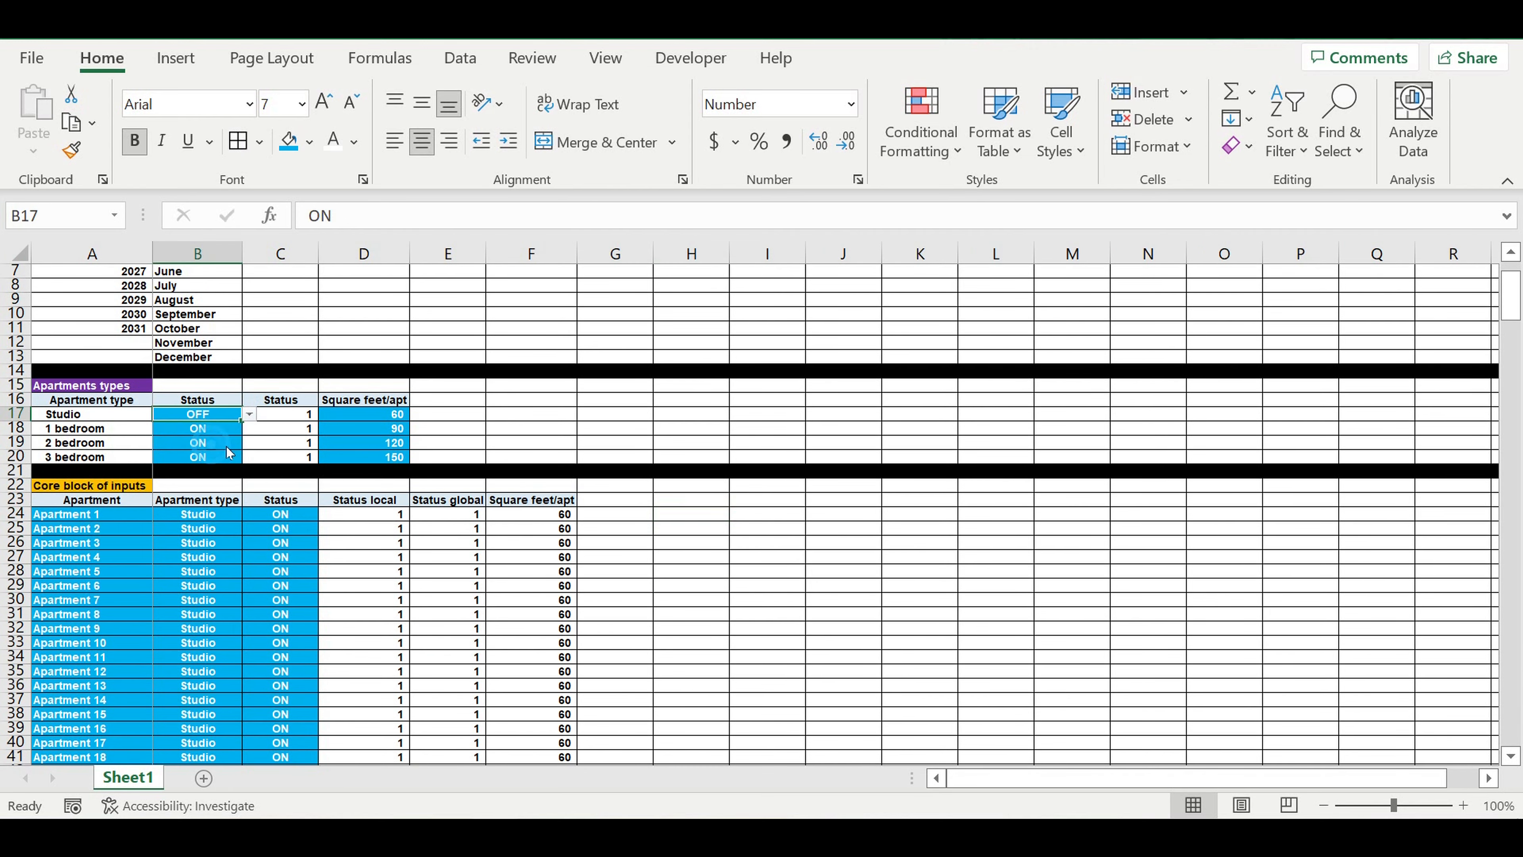
Step: Examine how the Studio status affects the square feet of the studio and 1 bedroom apartments in the core block
click(517, 609)
drag(547, 517, 553, 757)
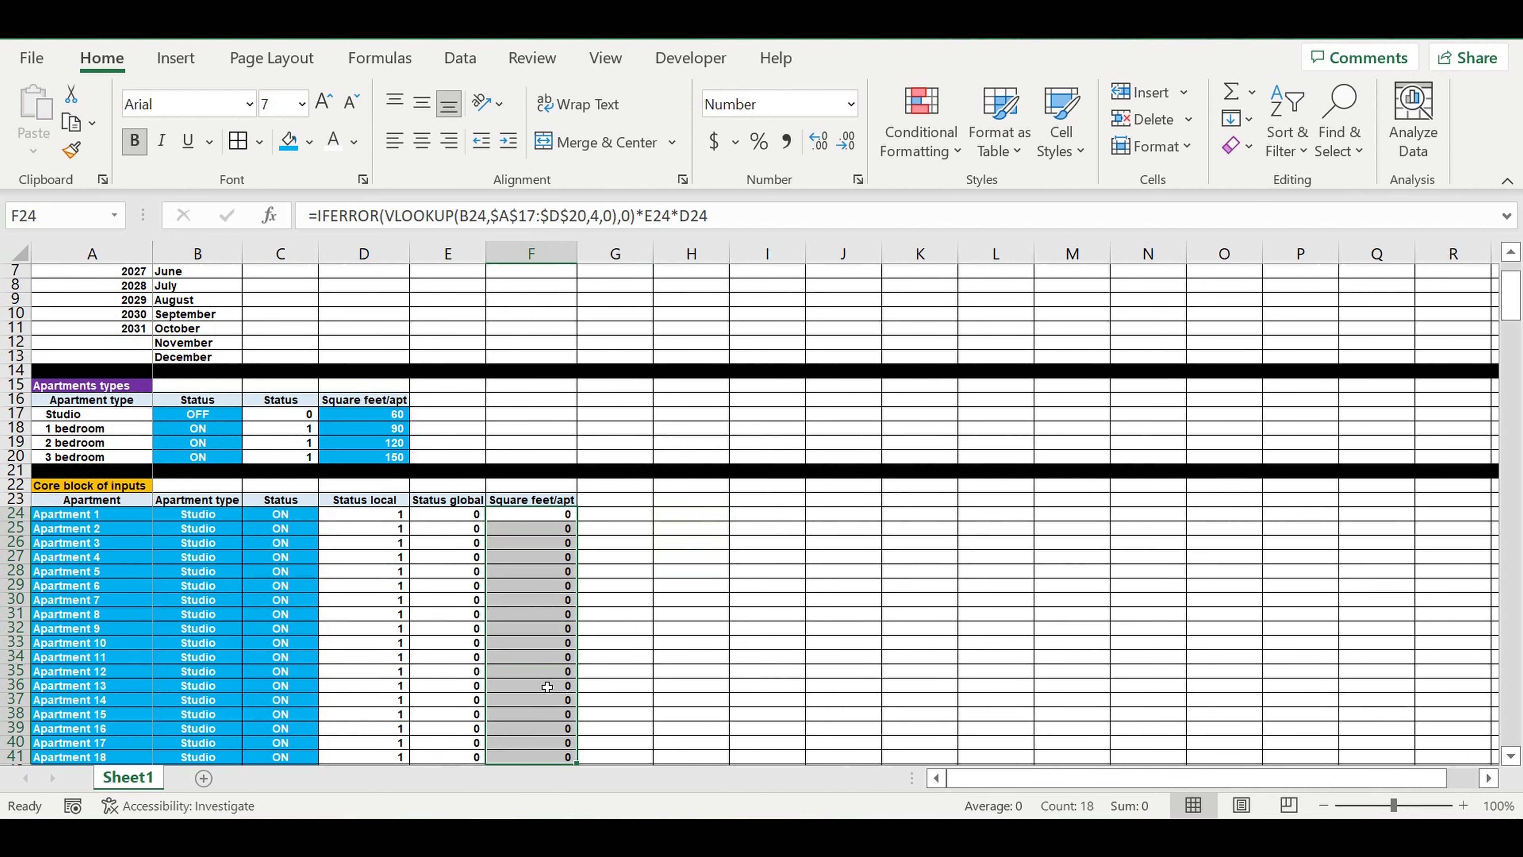
scroll(548, 696, down, 14)
drag(535, 401, 543, 700)
drag(209, 402, 211, 642)
scroll(233, 499, up, 5)
scroll(233, 499, up, 11)
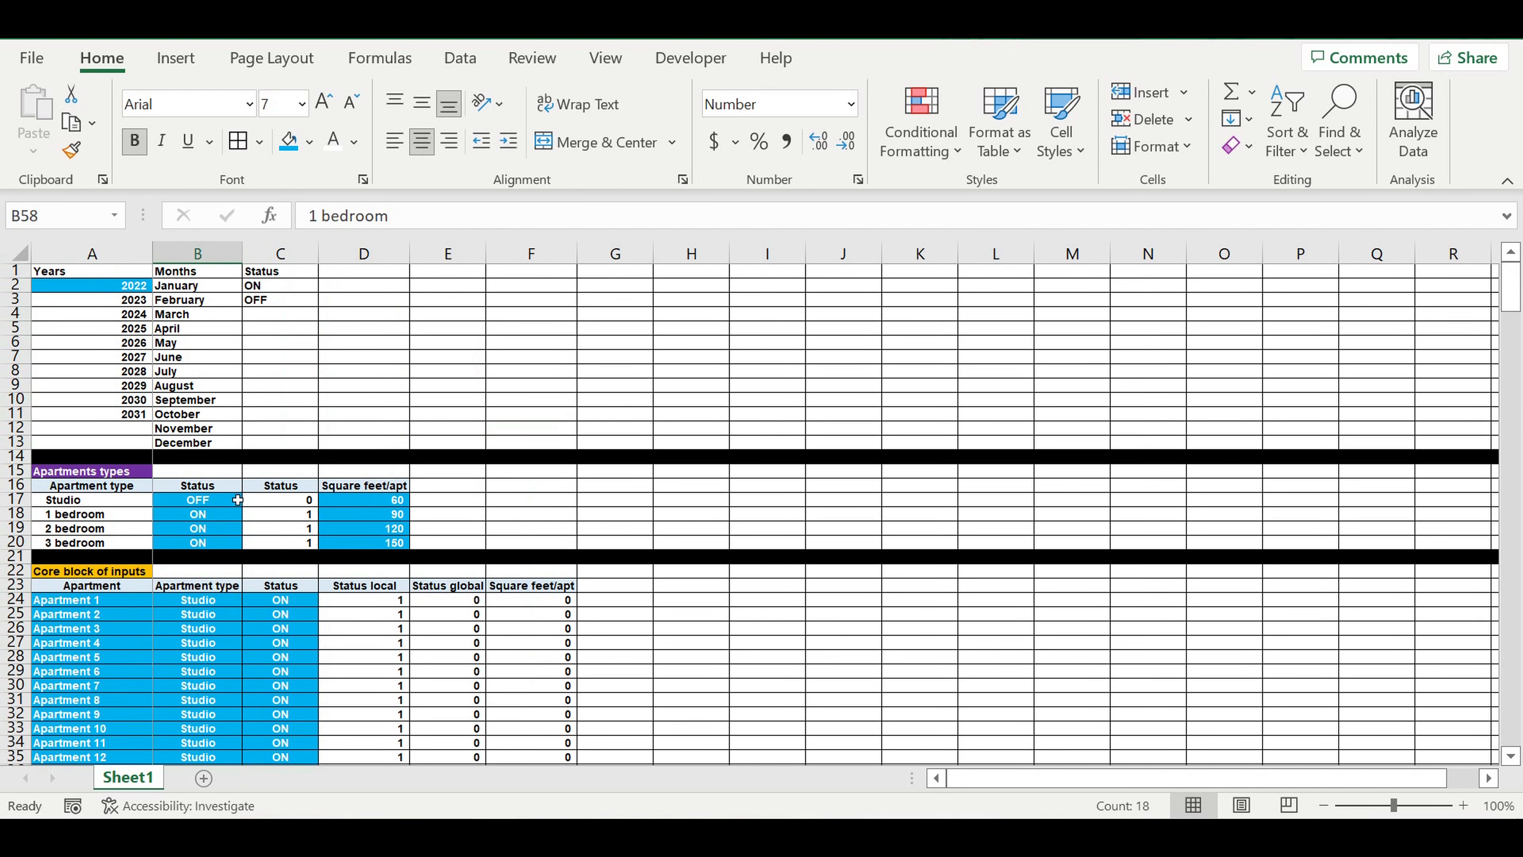
Step: Set the Studio status in B17 back to ON
click(233, 499)
click(249, 499)
click(225, 515)
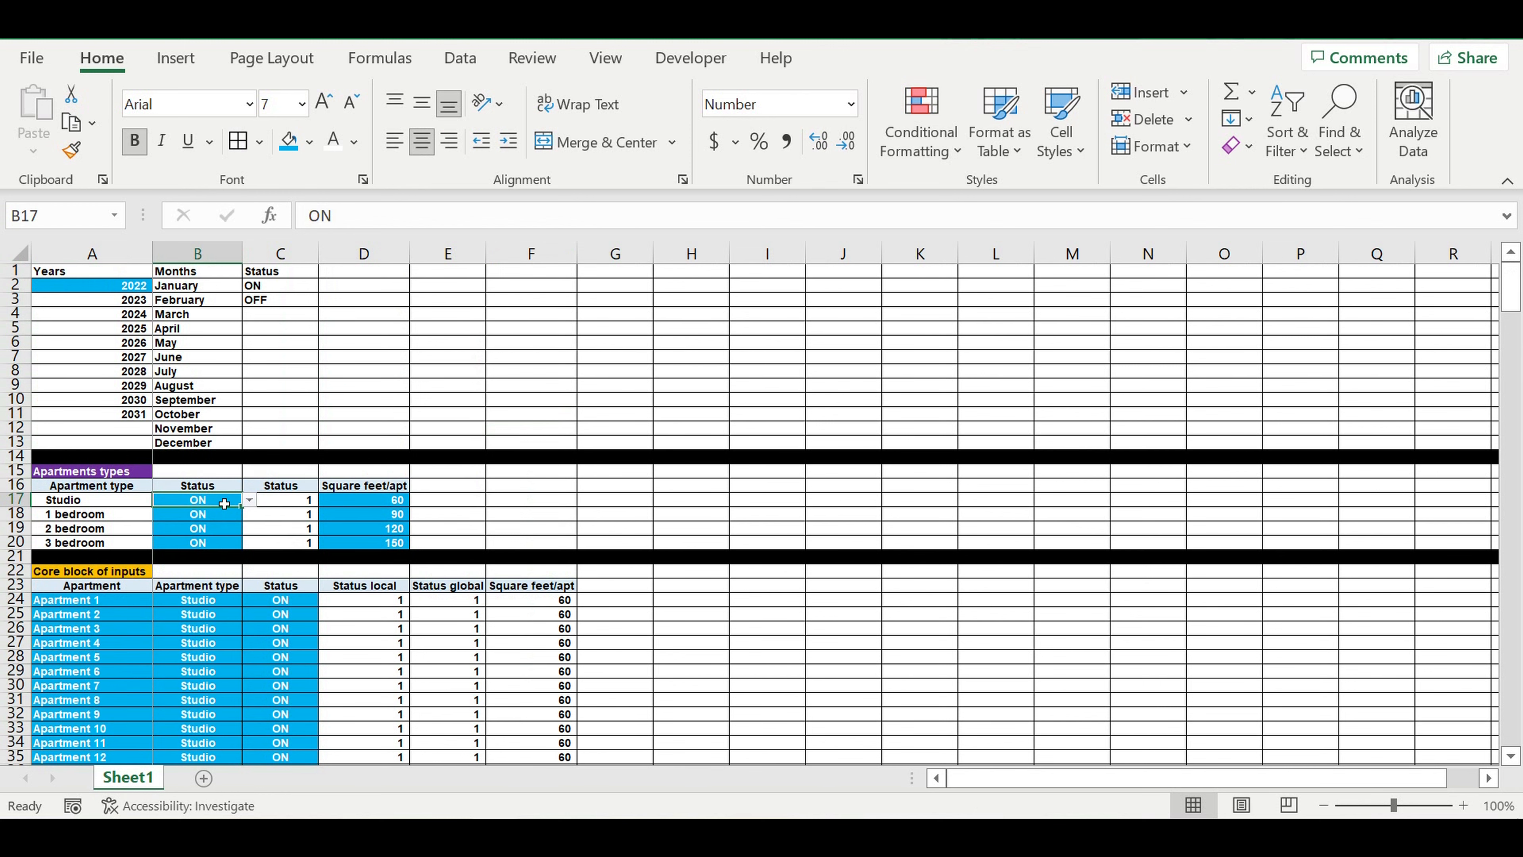
Step: Set the Status of Apartment 1 in C24 to OFF and fill it down to Apartment 11
scroll(401, 542, down, 2)
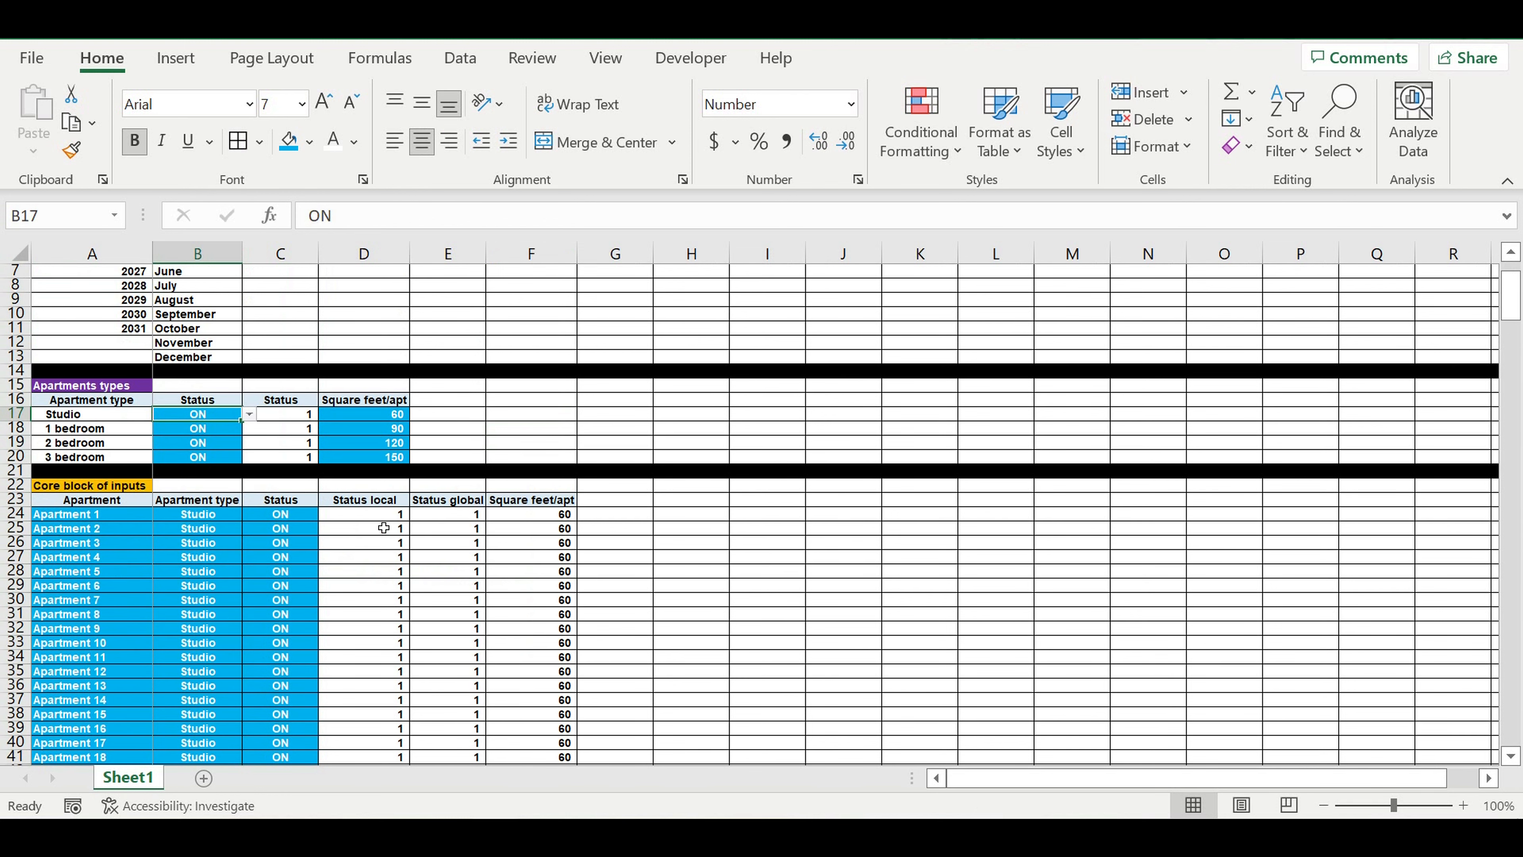
click(288, 500)
click(294, 514)
click(326, 515)
click(299, 543)
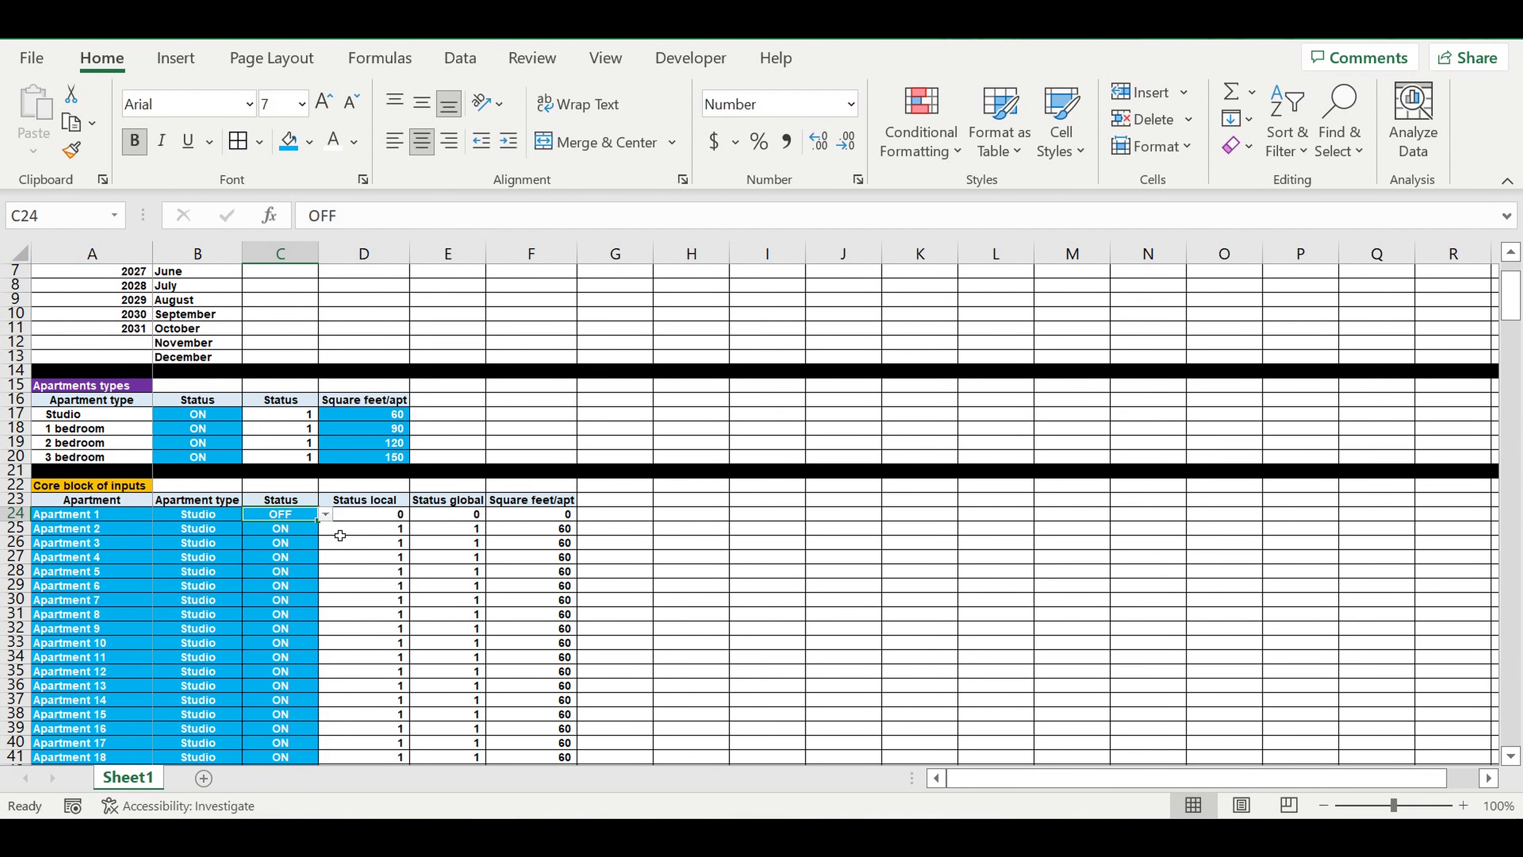
drag(324, 529, 321, 663)
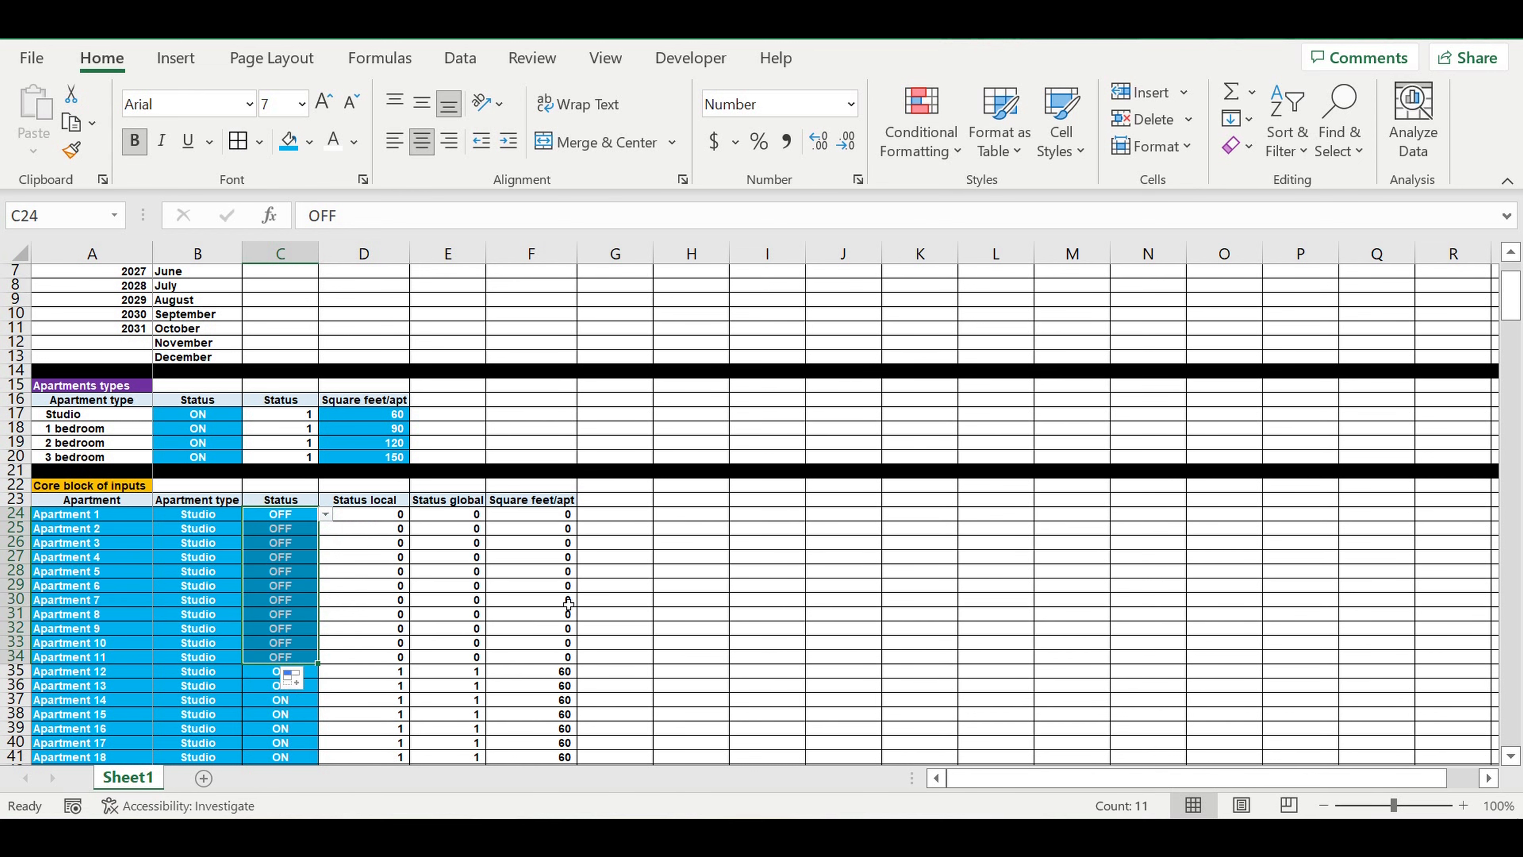
Step: Compare the local status, global status and square feet of the switched-off apartments with those of the studios still ON
scroll(286, 511, down, 3)
mouse_move(280, 386)
mouse_down()
mouse_move(287, 543)
mouse_move(280, 385)
mouse_up()
drag(198, 543, 191, 701)
drag(273, 543, 280, 714)
scroll(342, 600, down, 2)
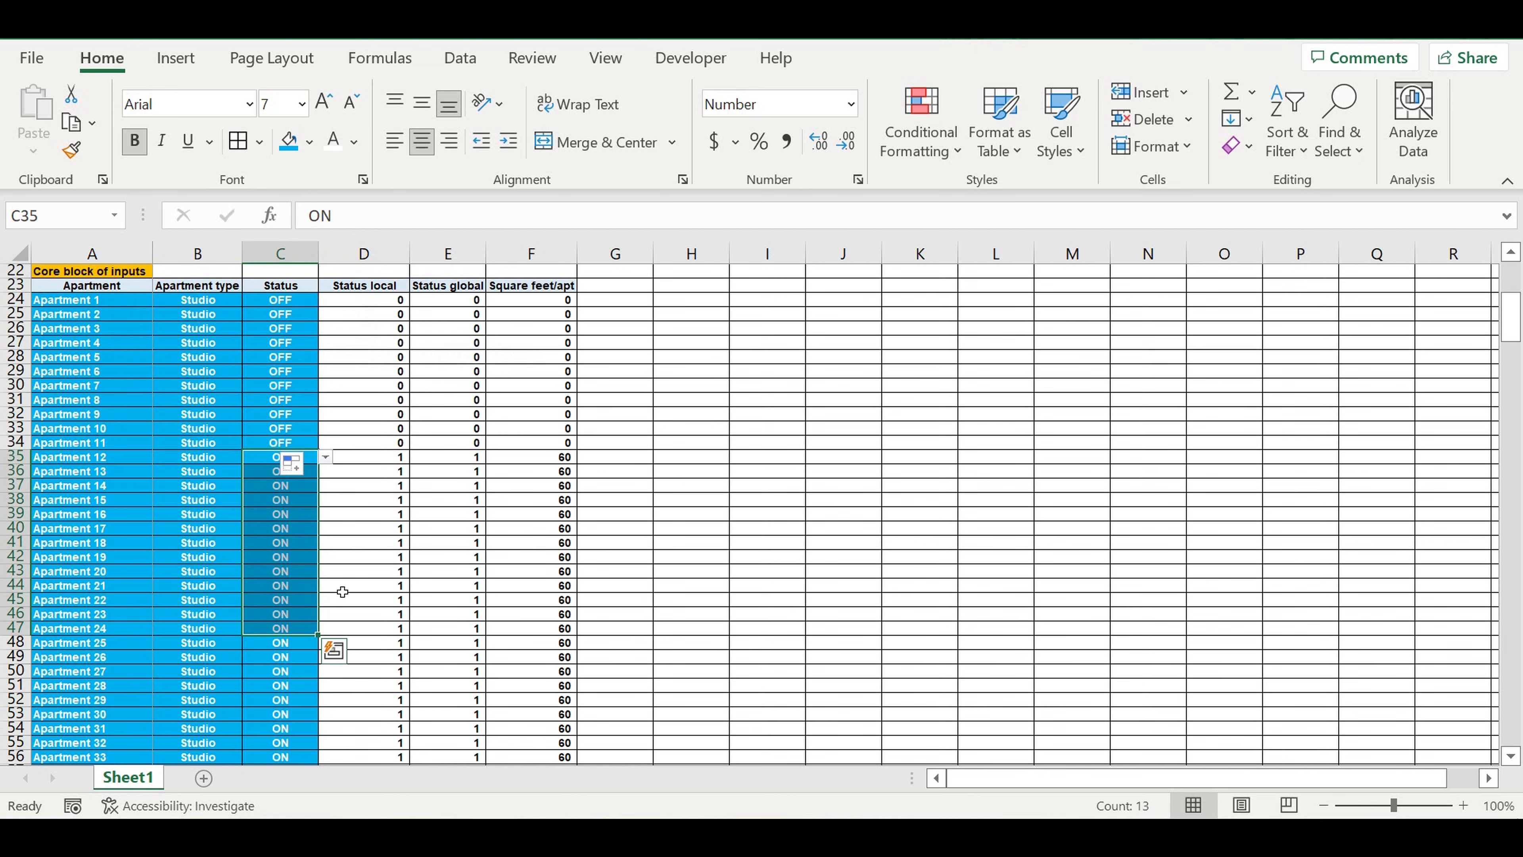
click(534, 458)
scroll(522, 488, up, 3)
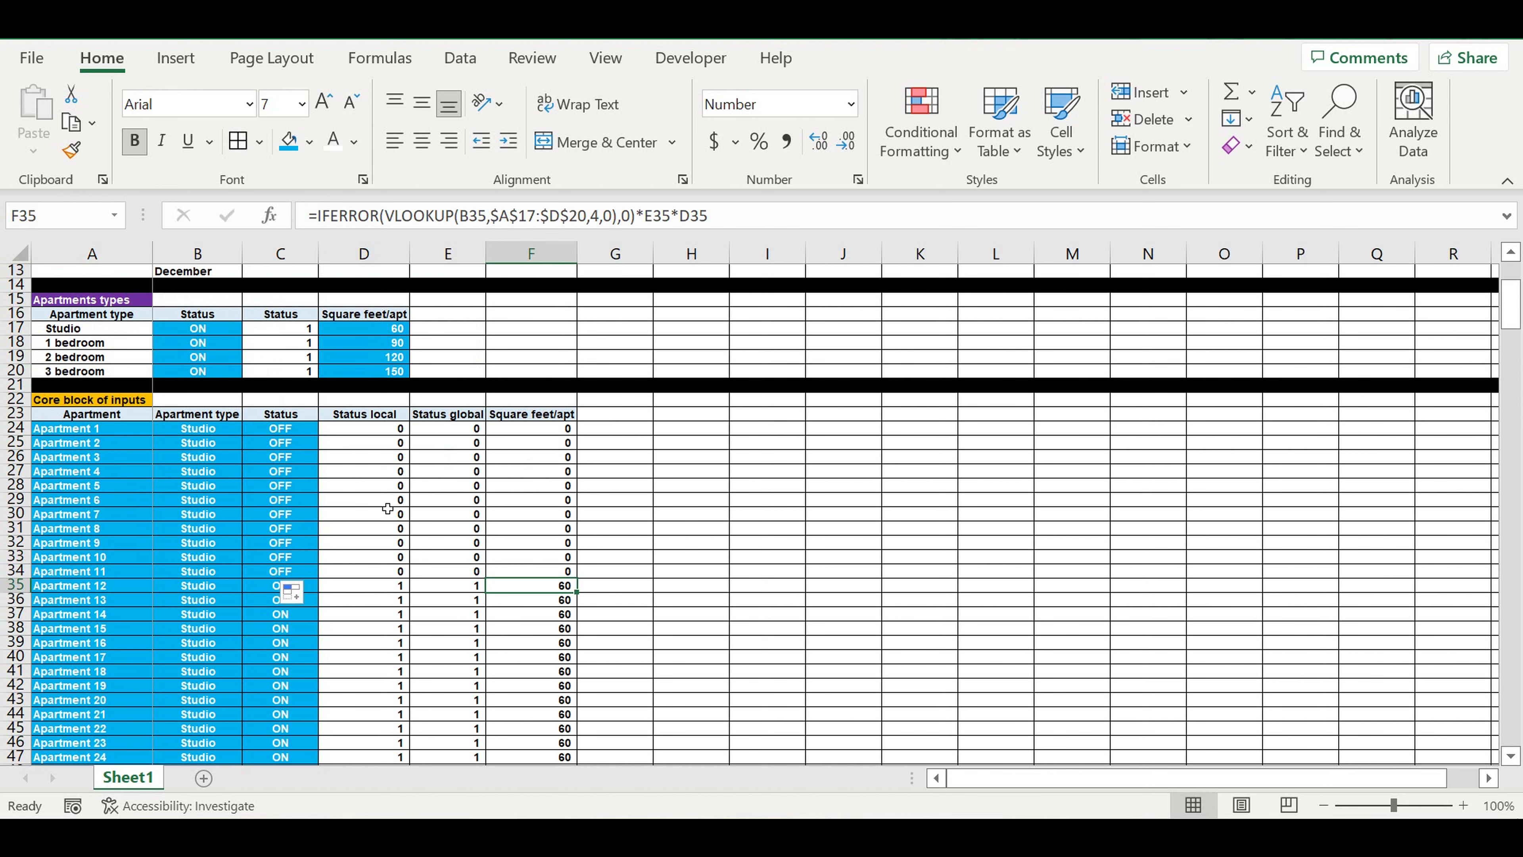
click(373, 503)
click(507, 418)
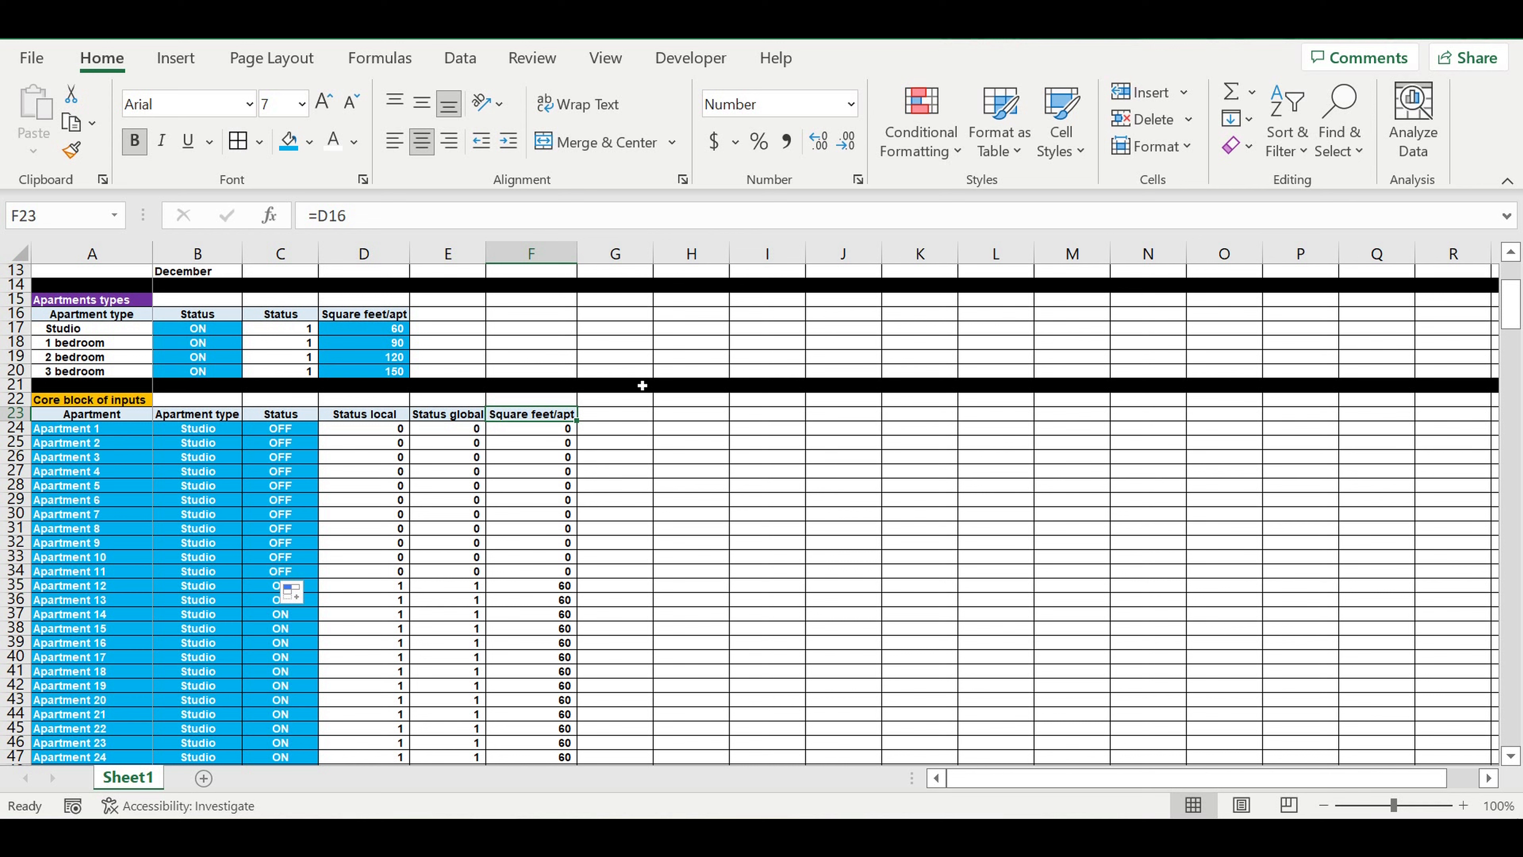
click(448, 487)
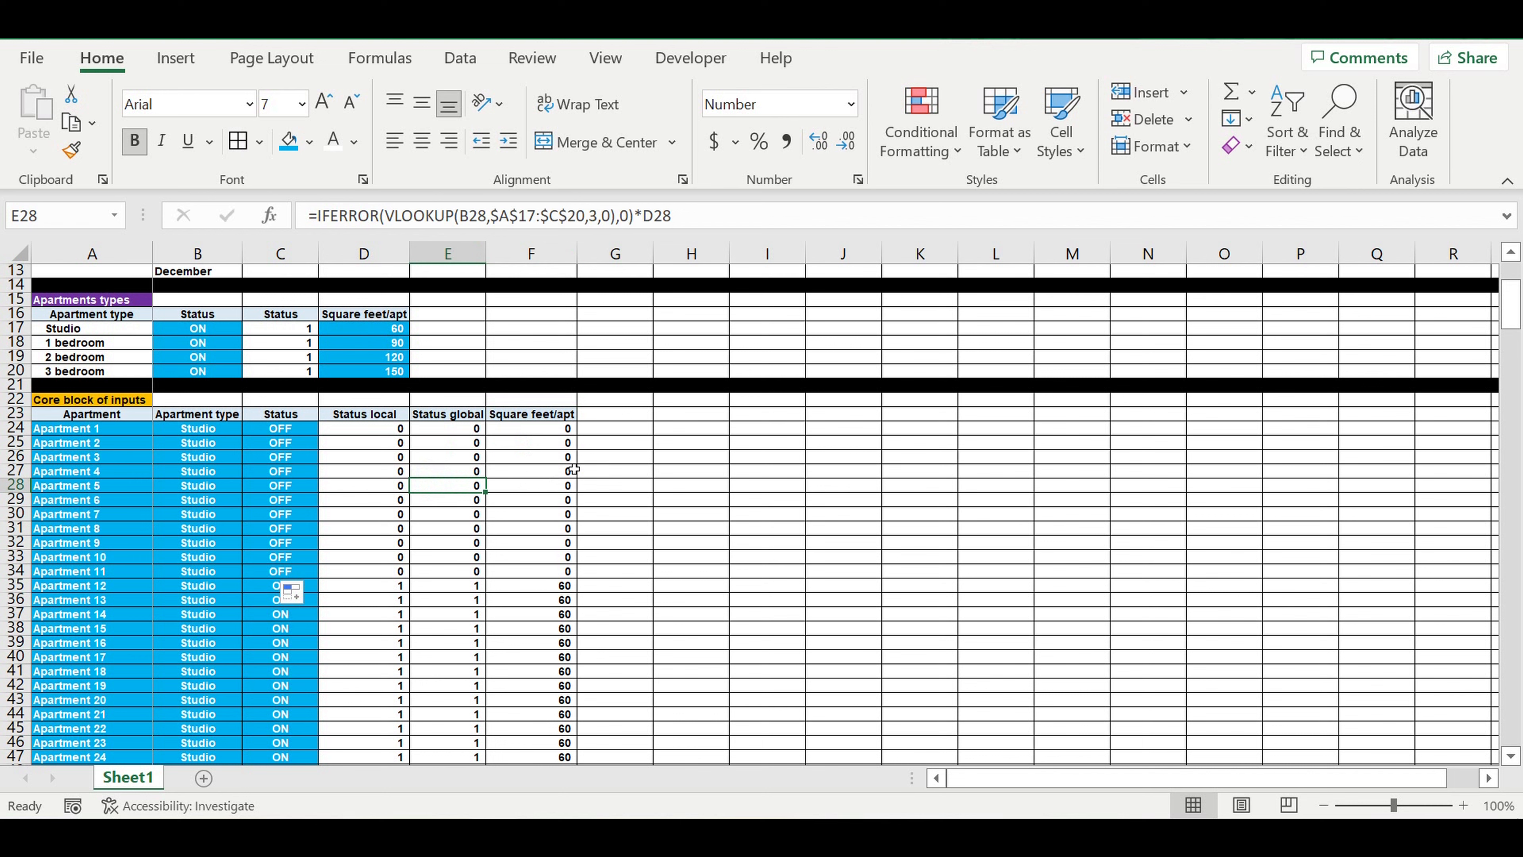